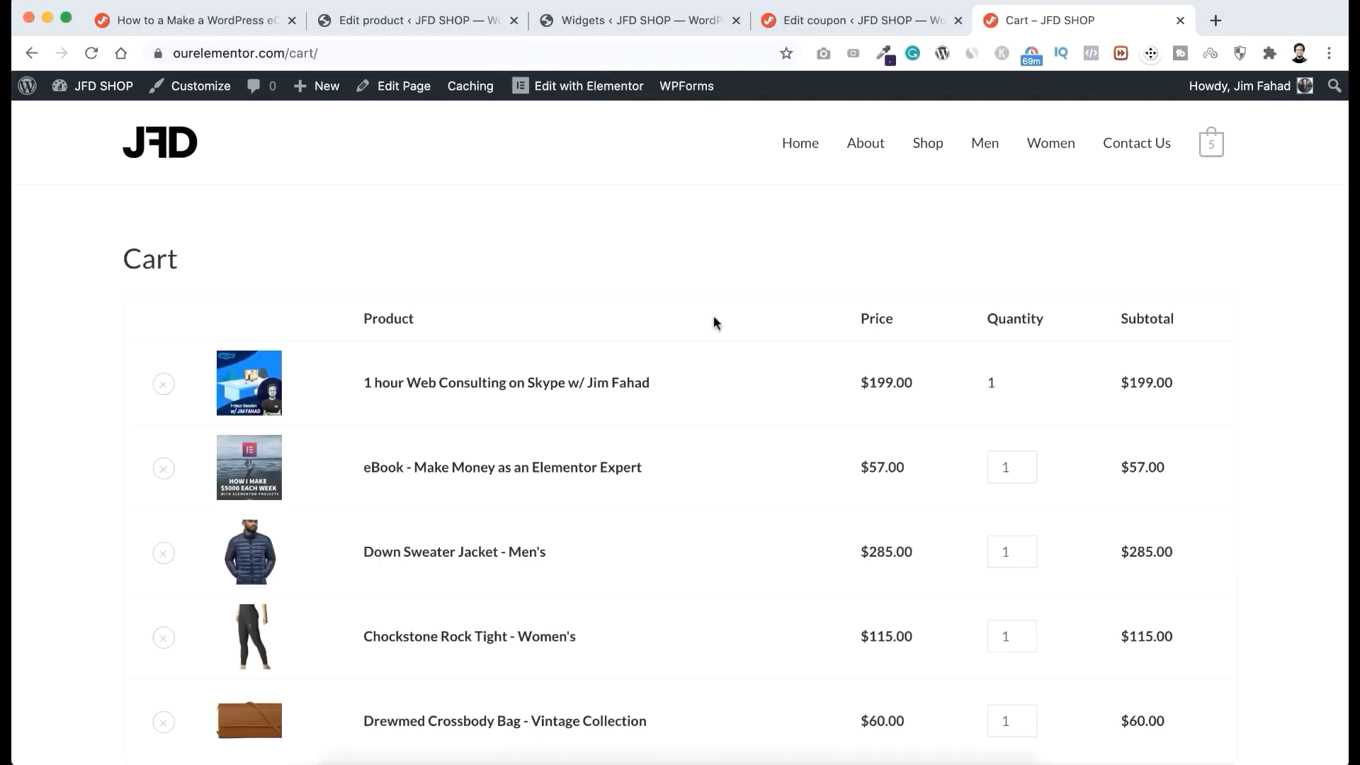
Step: Apply the coupon code Women20Percent to the cart and check the discount in the cart totals
scroll(712, 316, "down", 4)
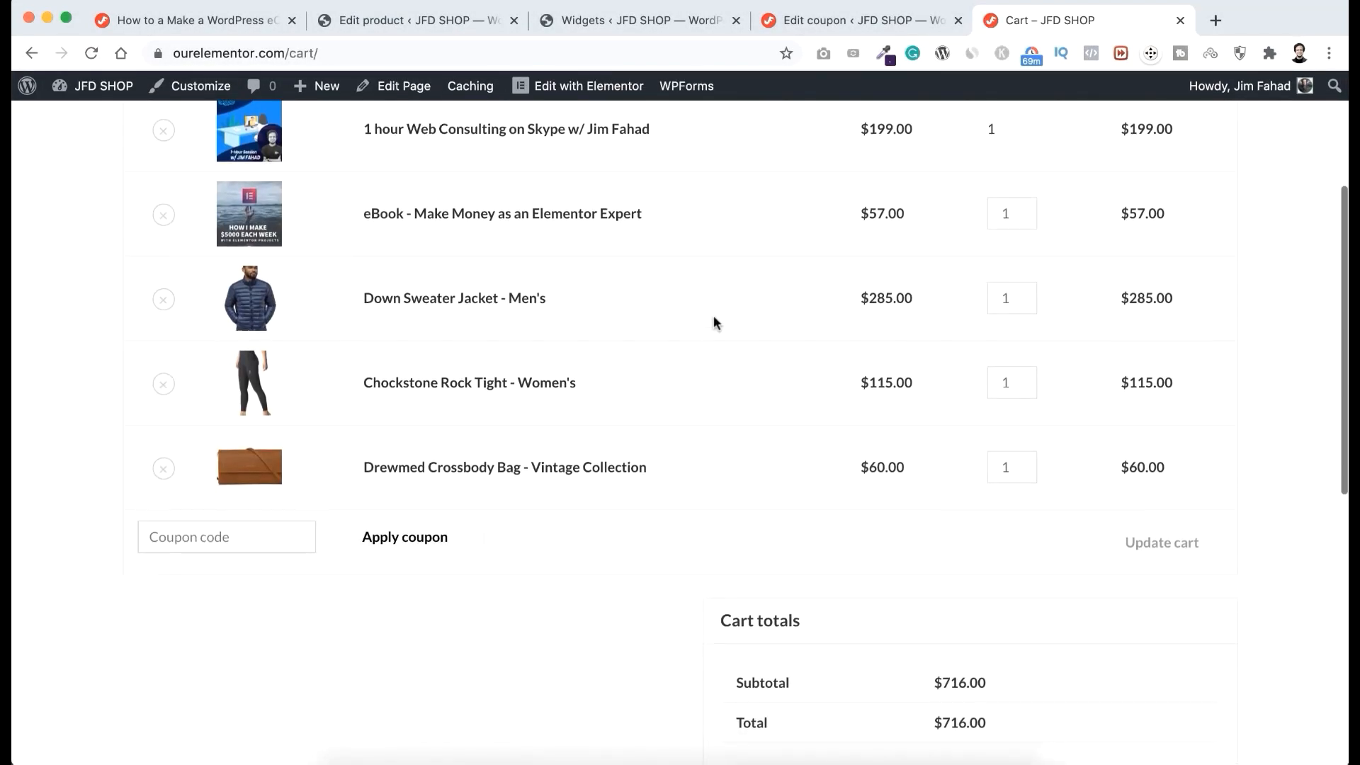
left_click(213, 535)
left_click(213, 674)
left_click(408, 552)
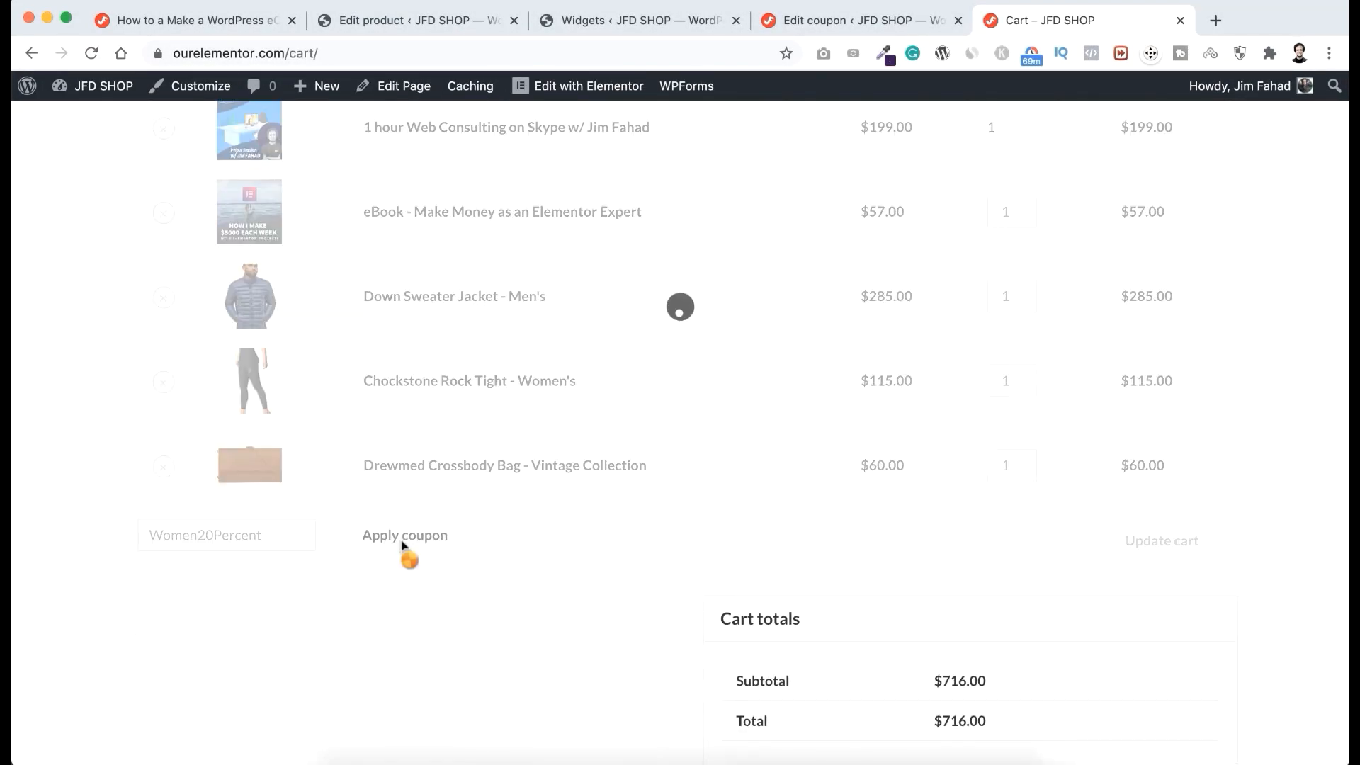
scroll(752, 479, "down", 4)
scroll(753, 472, "down", 1)
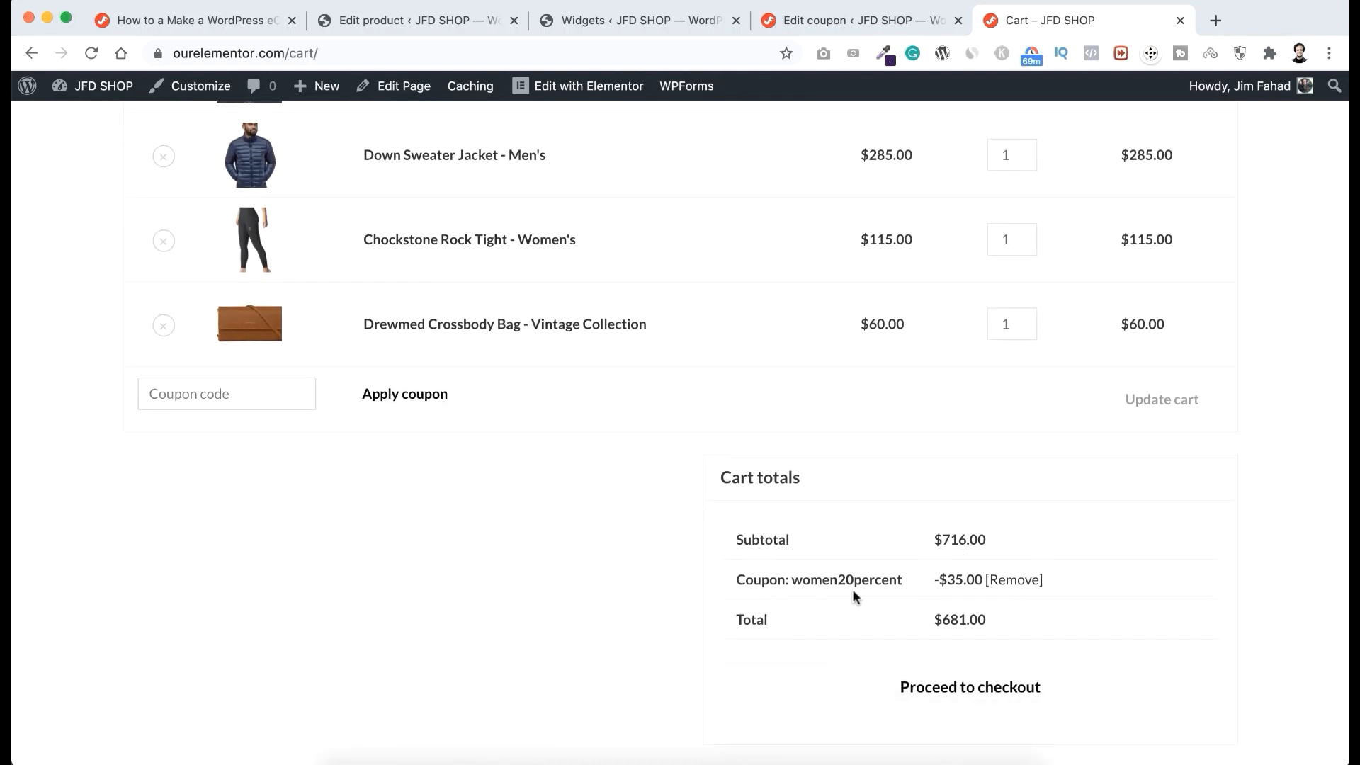
scroll(874, 592, "up", 1)
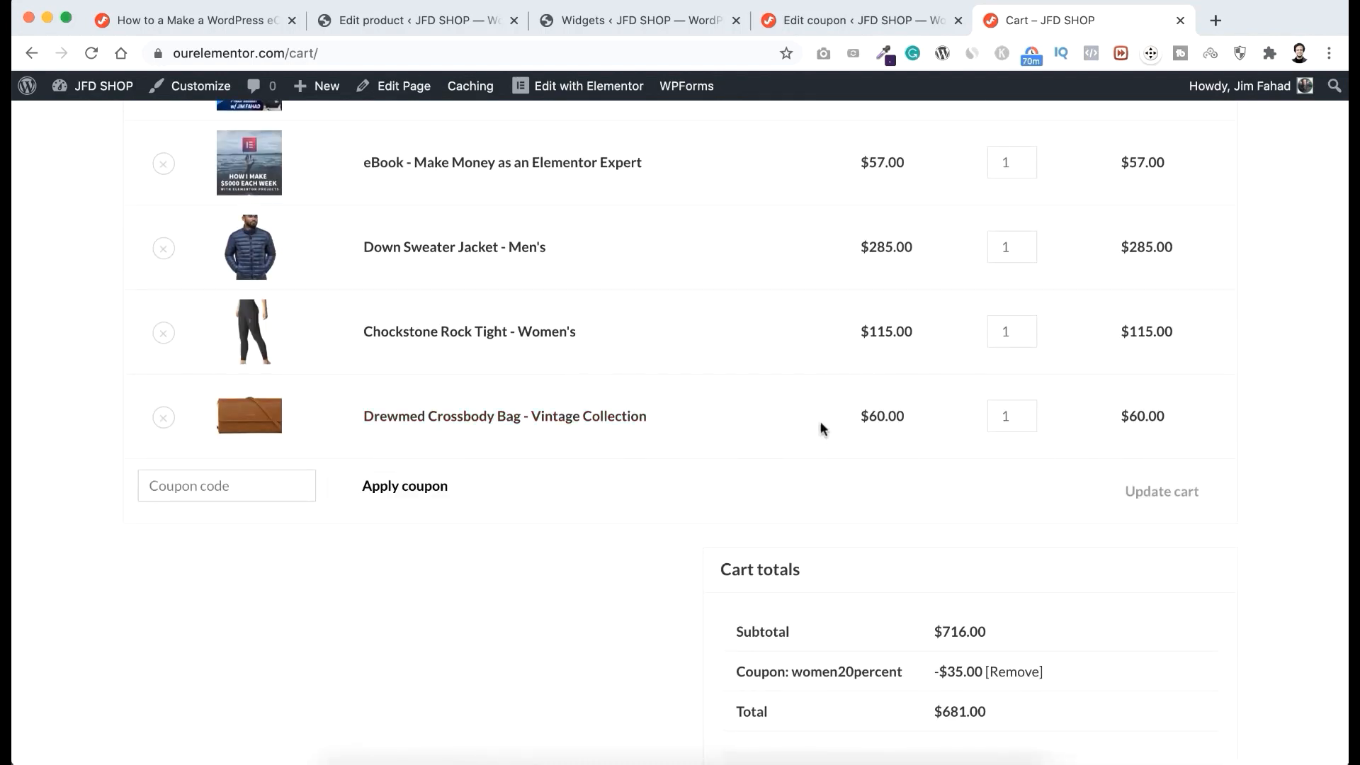
scroll(708, 616, "down", 1)
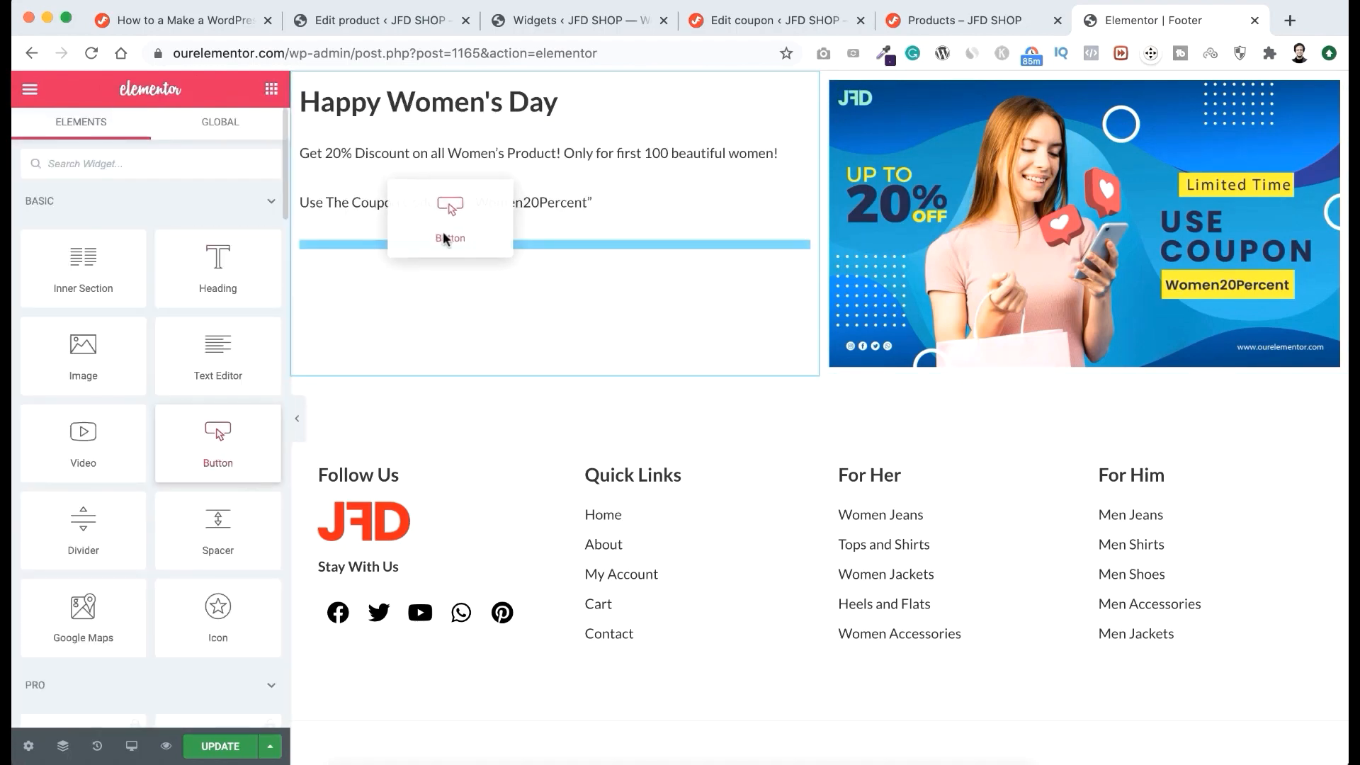
Step: Add a SHOP NOW button below the coupon text in the footer and link it to the shop's Women page
left_click_drag(449, 222, 449, 237)
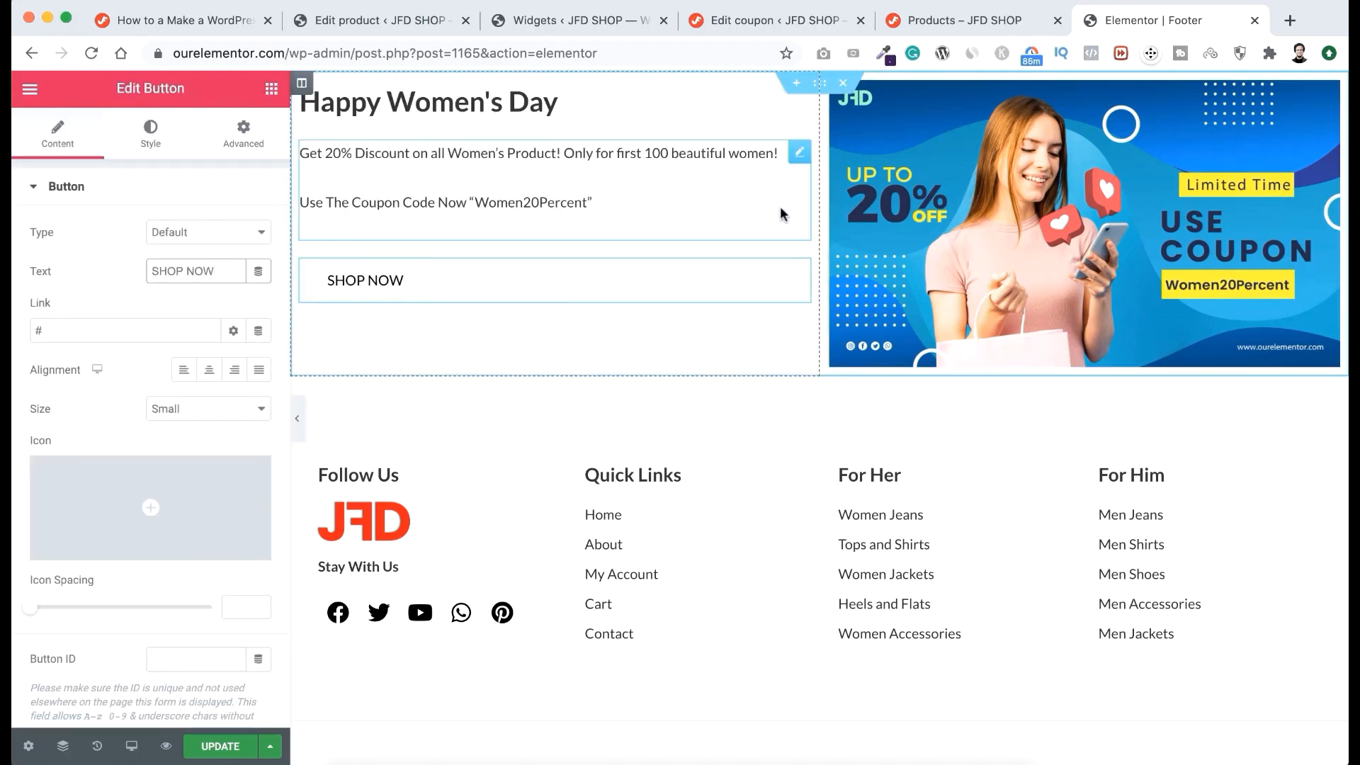
left_click(1049, 145)
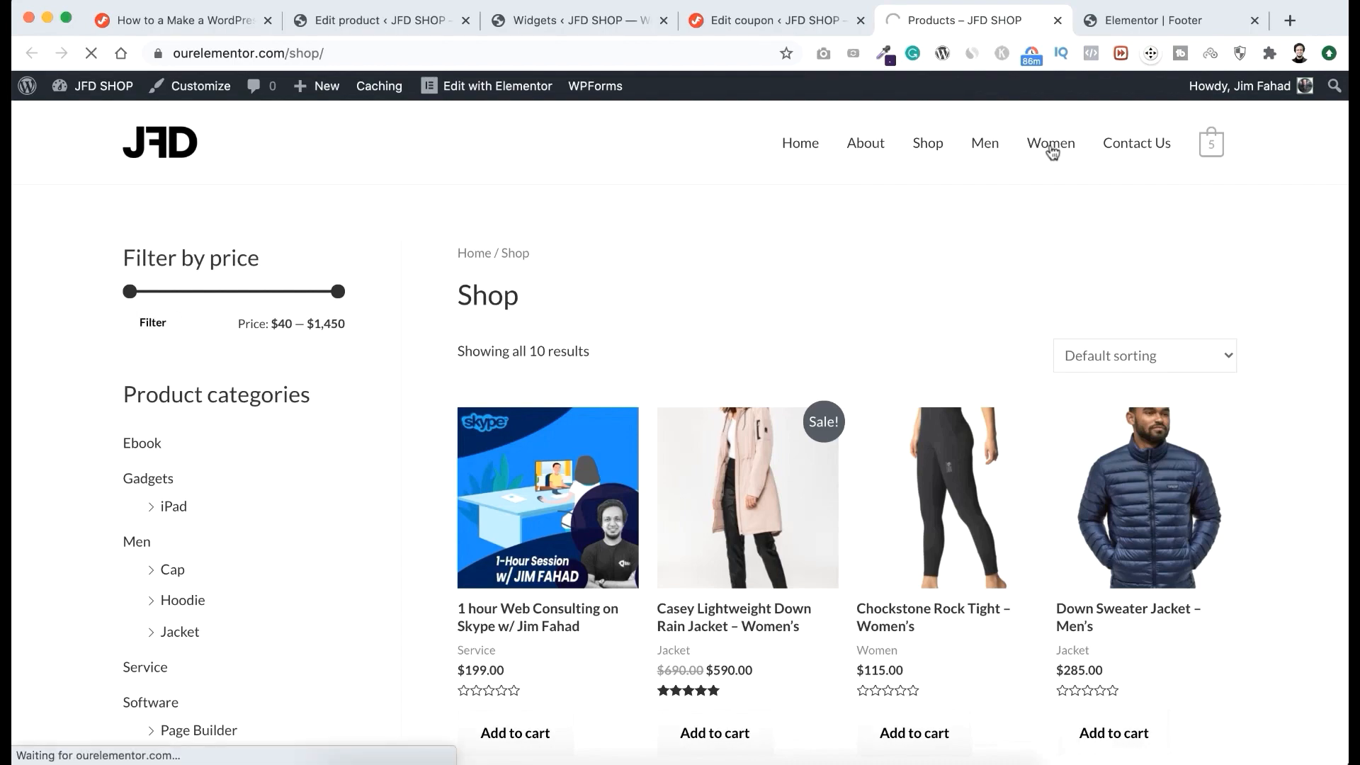
left_click(461, 53)
key("super+c")
left_click(1154, 21)
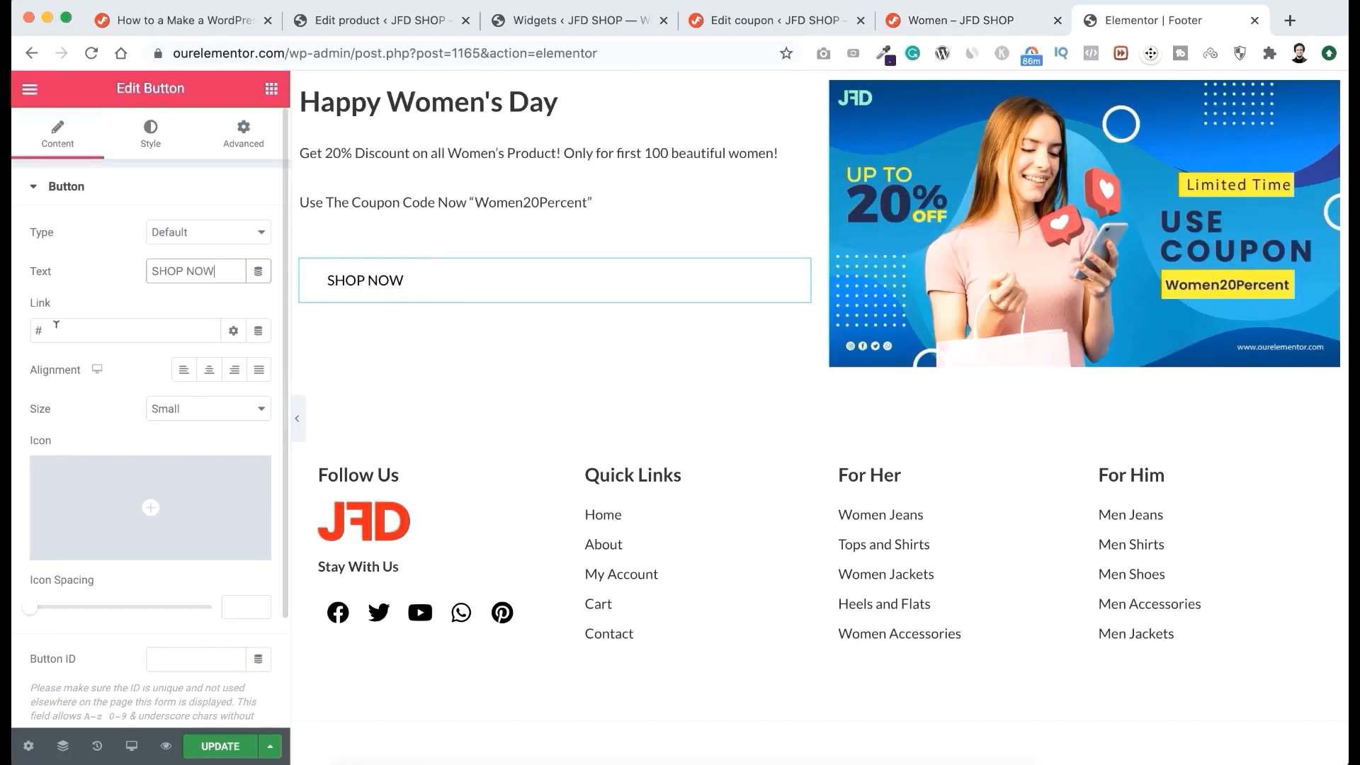
left_click(55, 327)
key("super+v")
Step: Narrow the text column beside the coupon banner, save the footer and check the promotion section on the Shop page
left_click_drag(818, 203, 750, 204)
key("super+s")
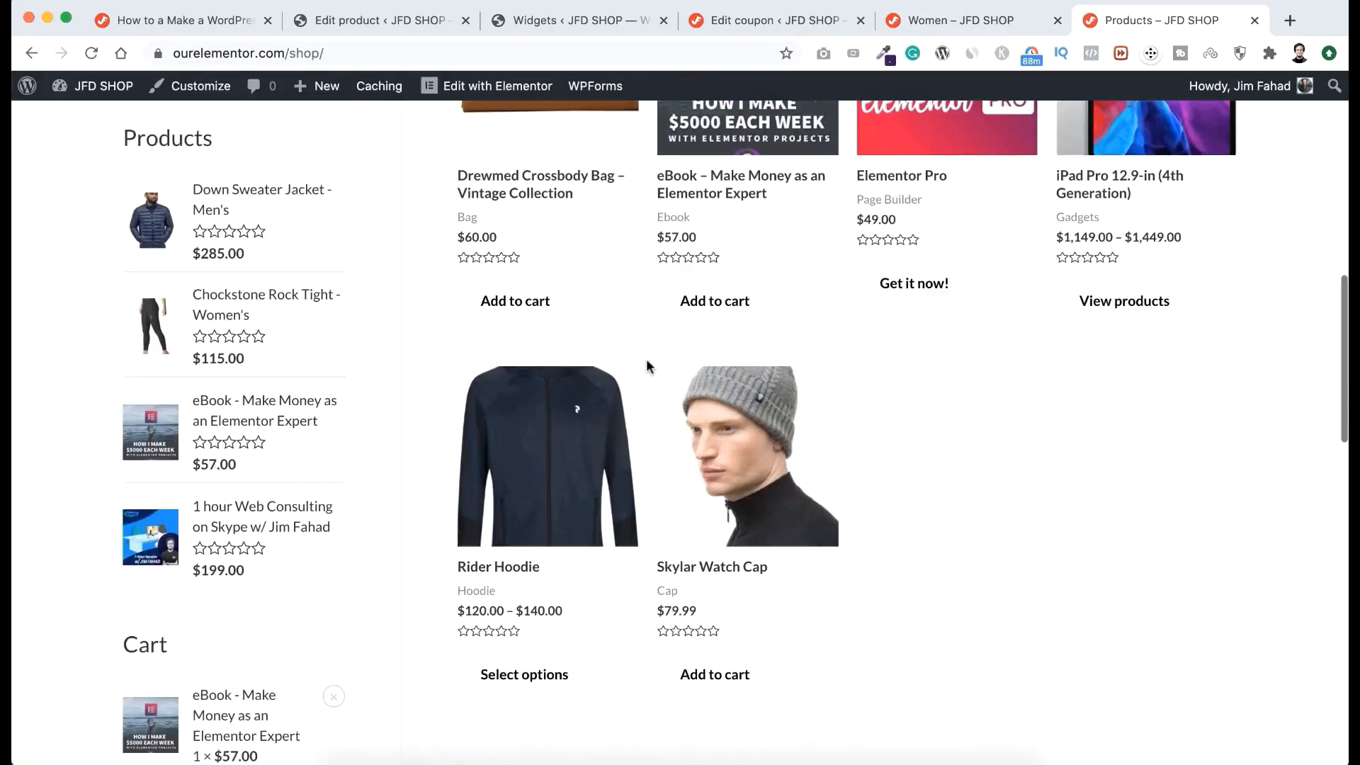
scroll(791, 412, "down", 10)
scroll(366, 490, "down", 1)
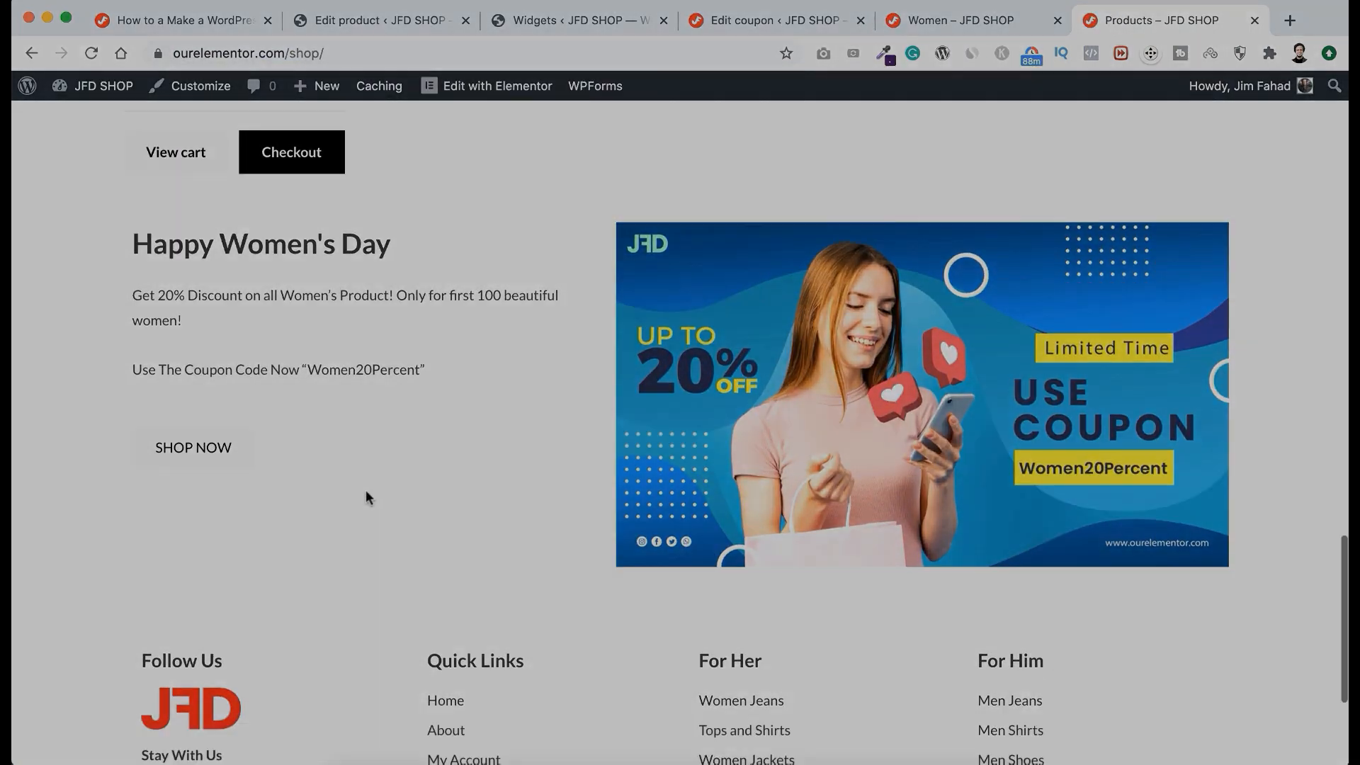
scroll(592, 644, "up", 2)
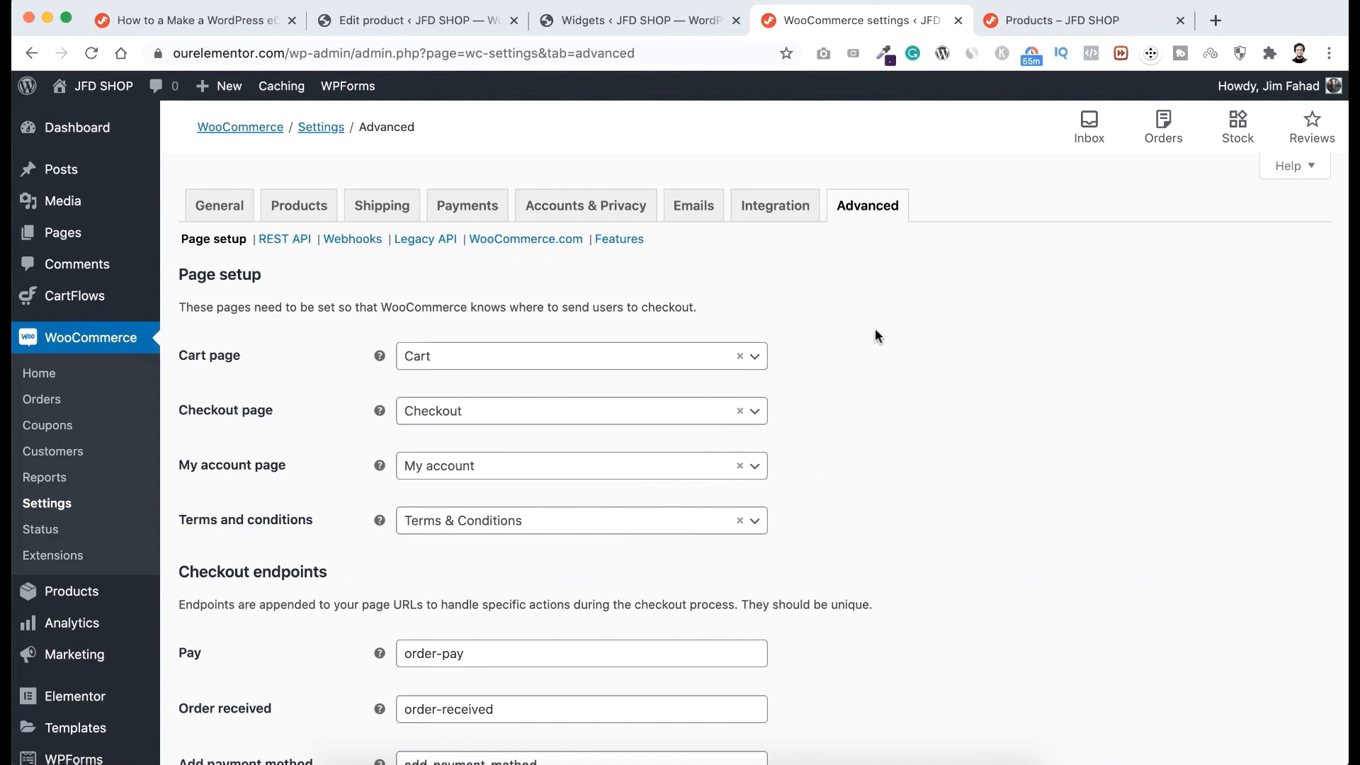
Step: Check in the WooCommerce General settings whether the use of coupon codes is enabled
left_click(220, 214)
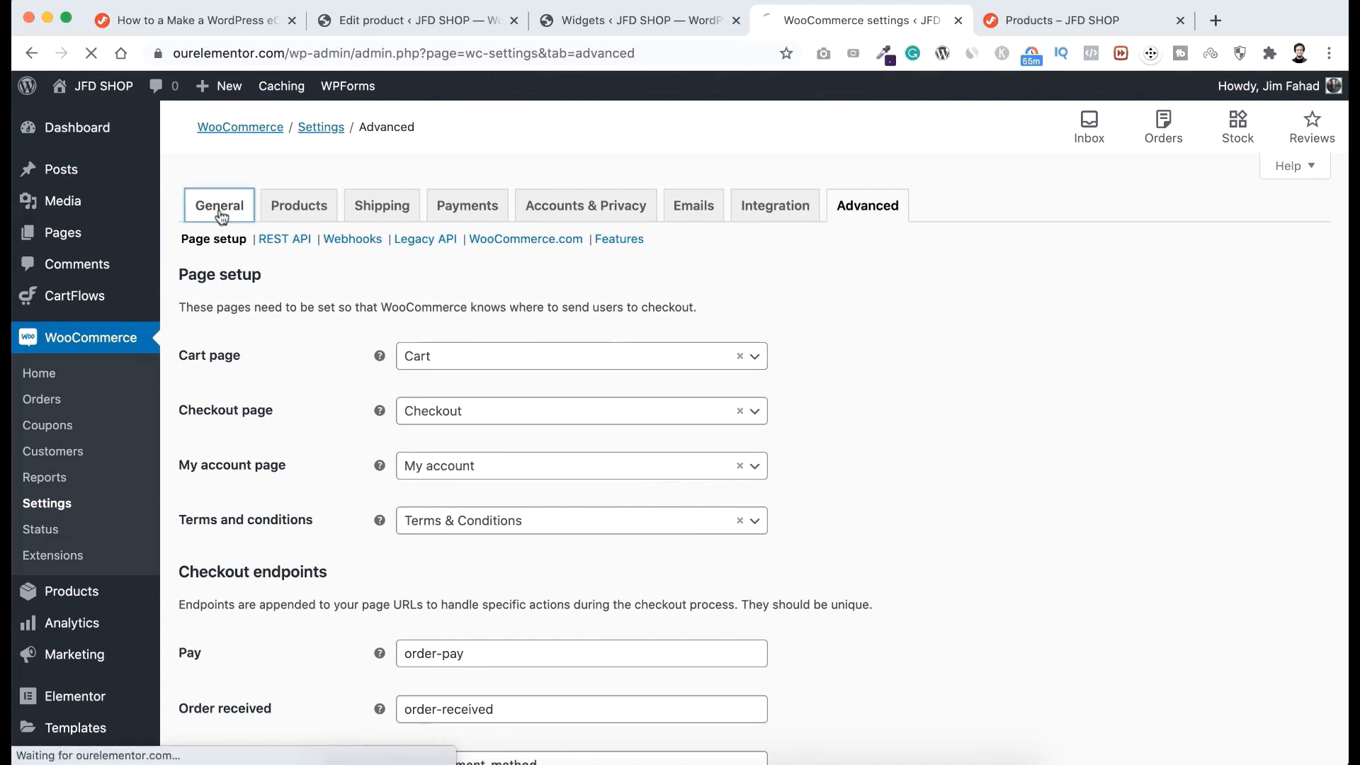
scroll(744, 434, "down", 10)
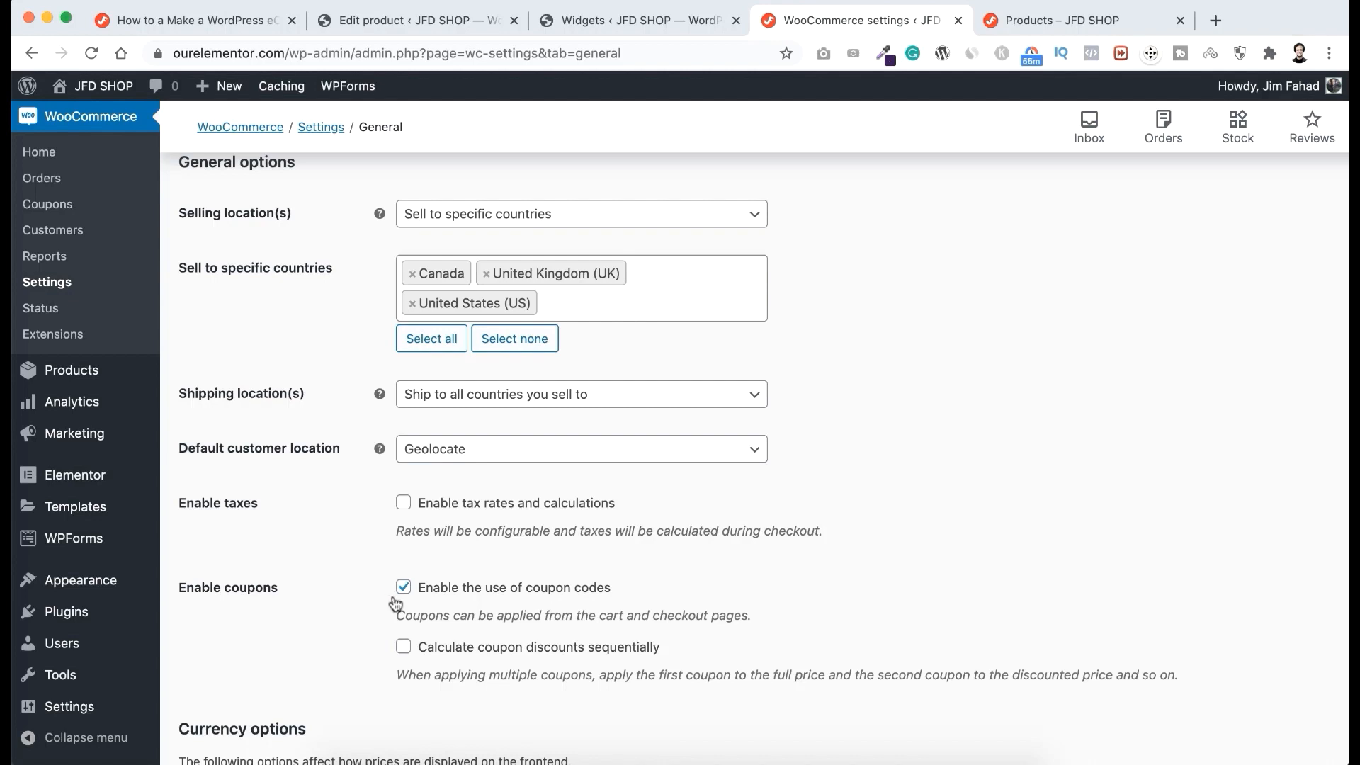
scroll(324, 541, "up", 3)
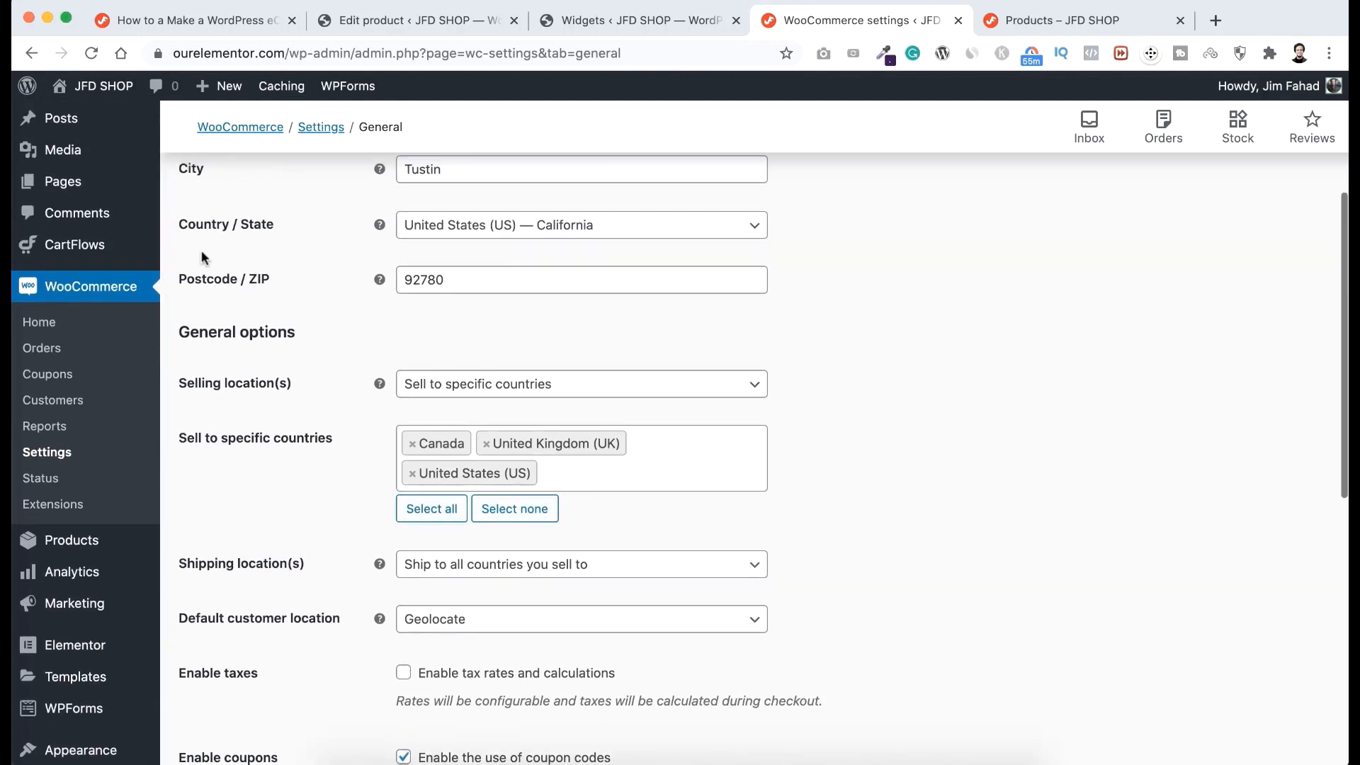
Step: Start a new WooCommerce coupon with the code Women20Percent
left_click(40, 381)
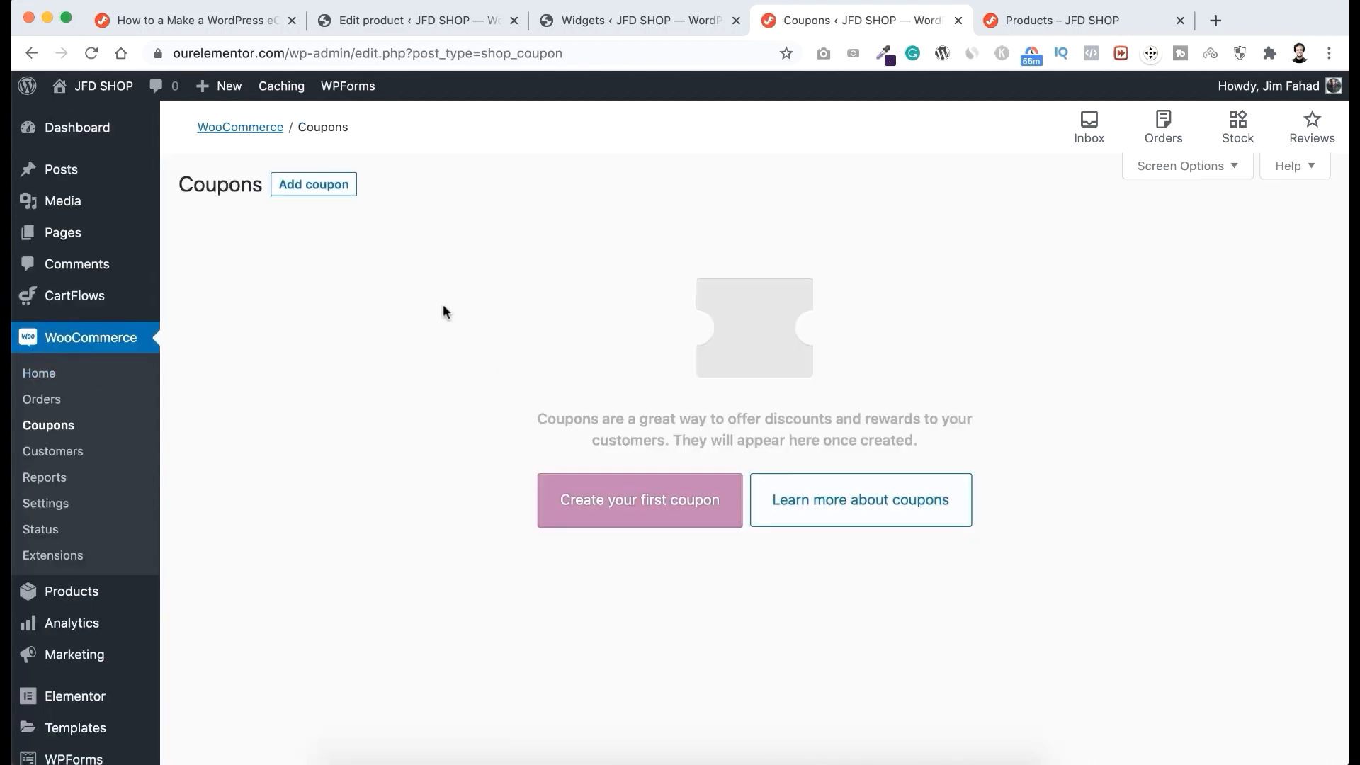
left_click(610, 503)
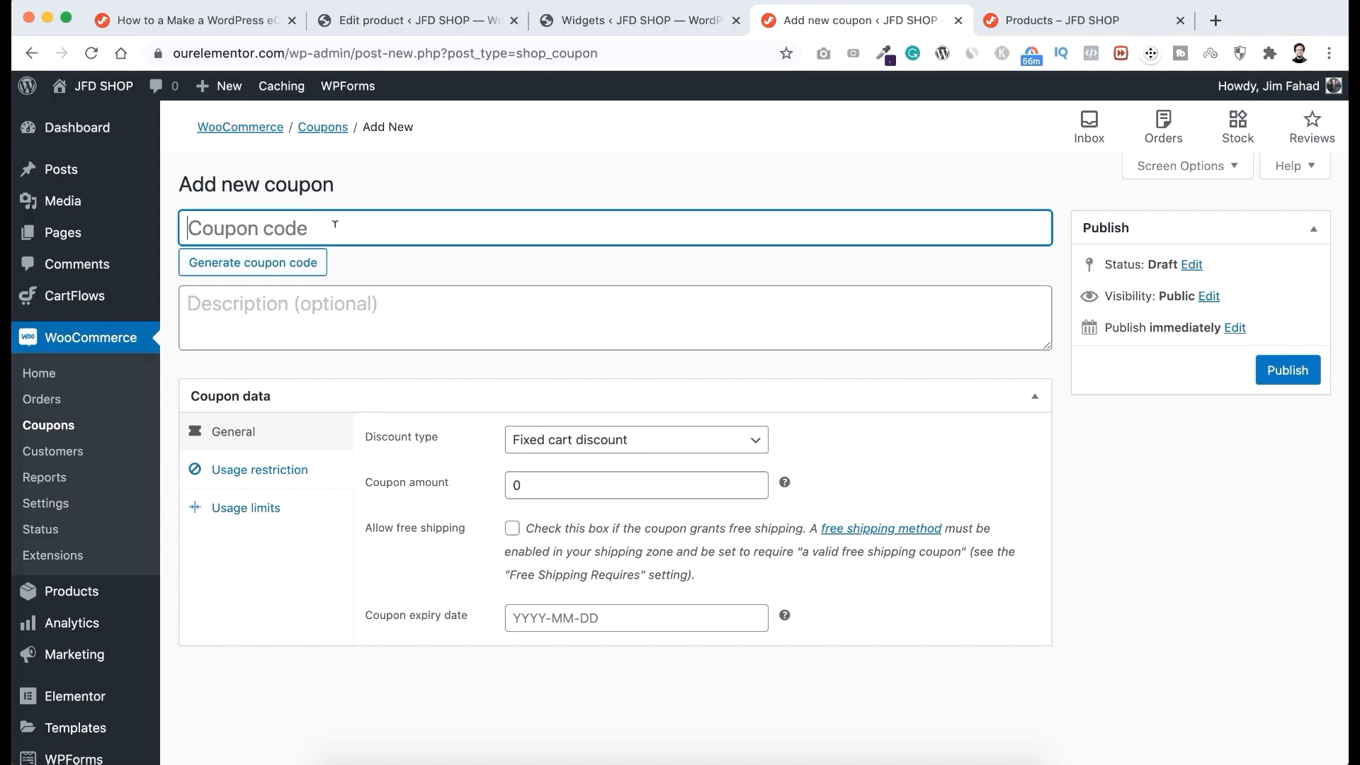
type("Women")
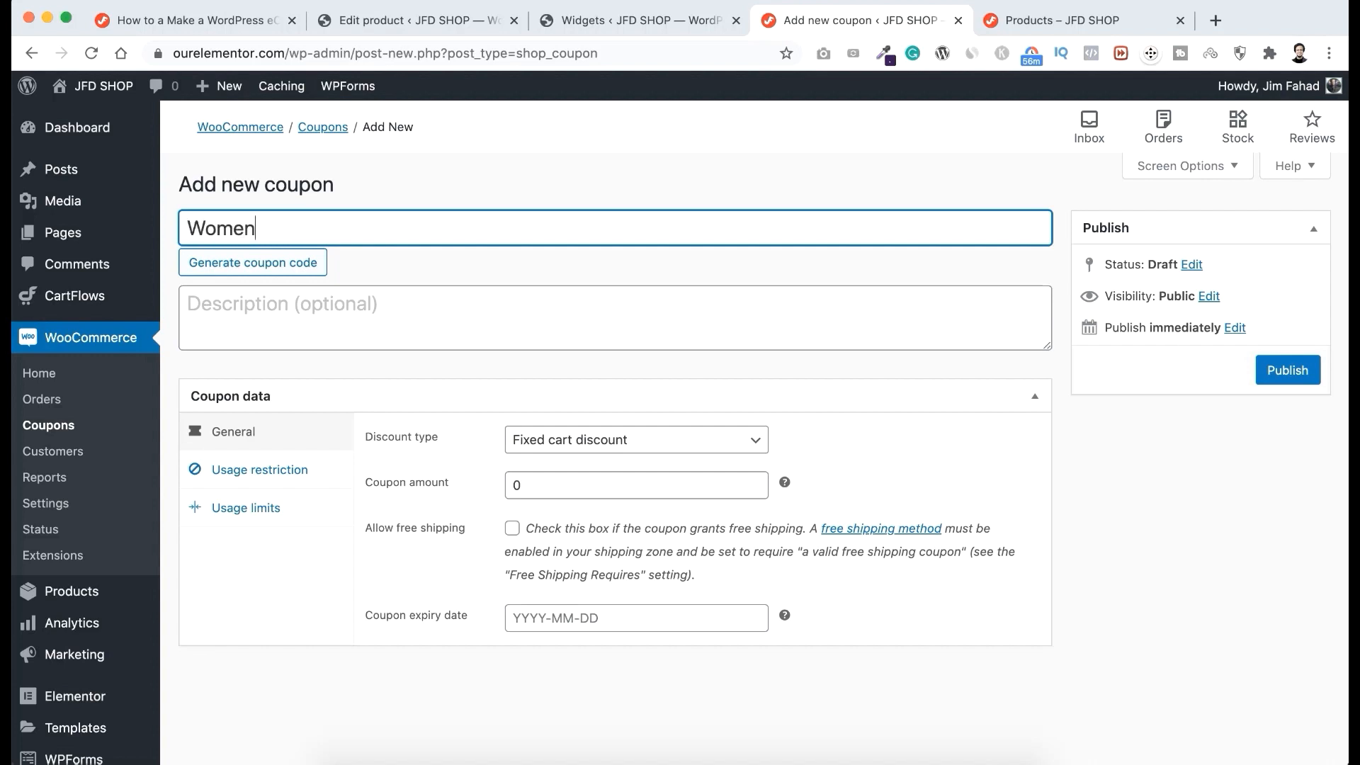
type("20Percent")
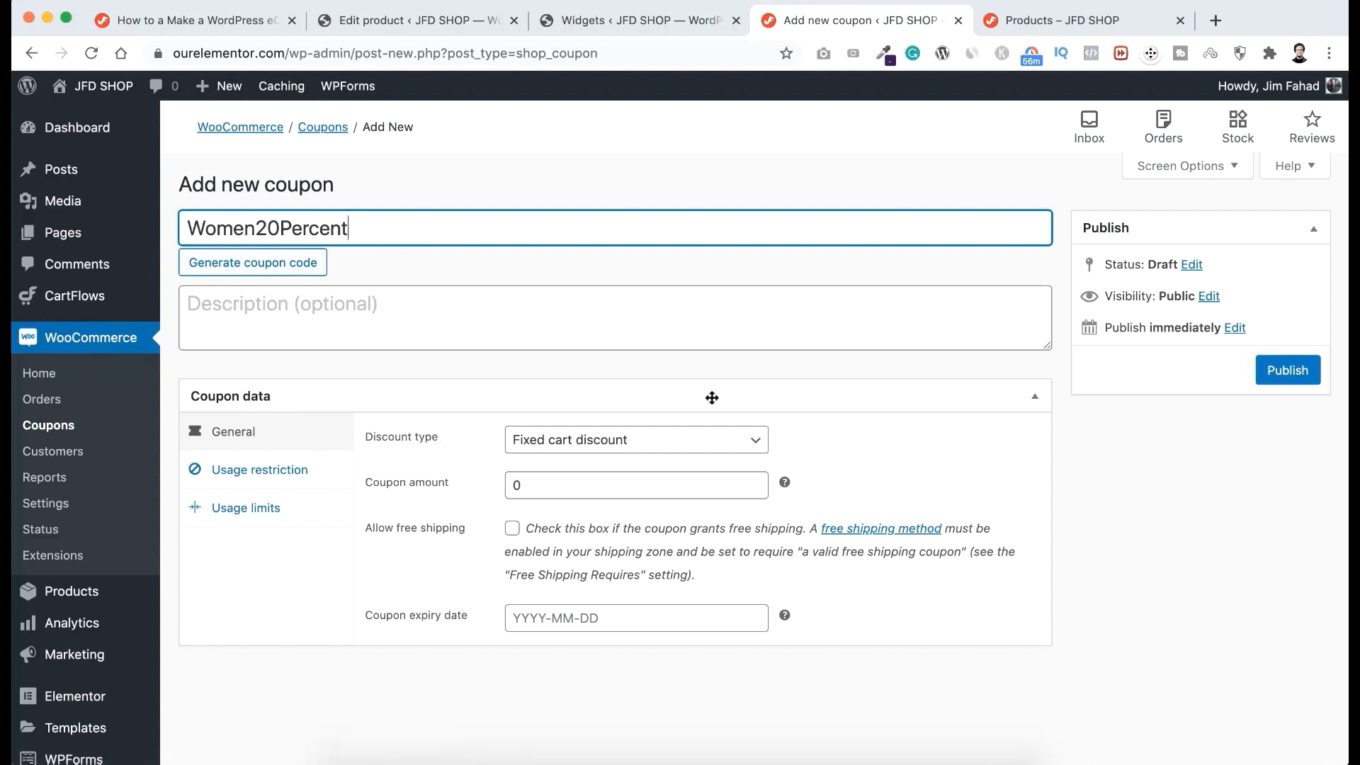
Step: Configure the coupon as a Percentage discount with an amount of 20 and the expiry date 2020-07-31
left_click(652, 450)
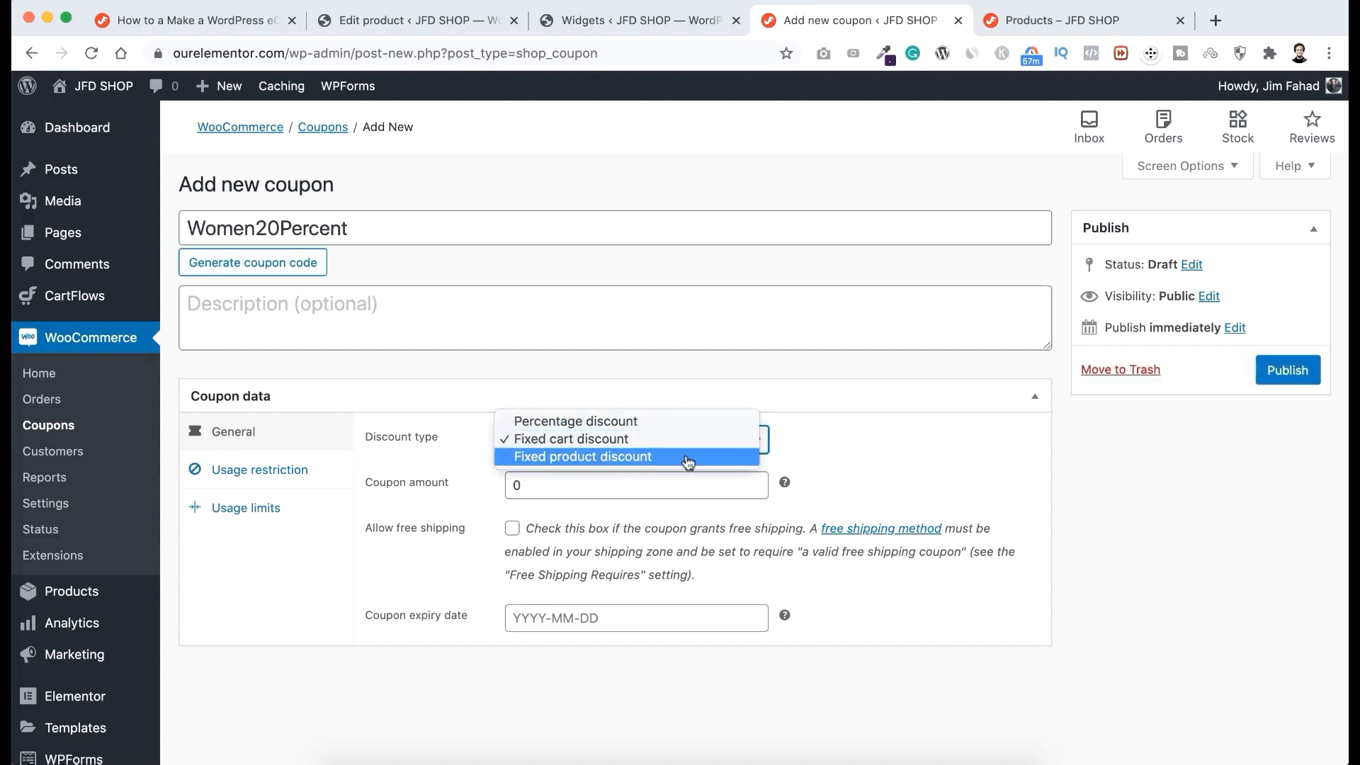
left_click(660, 423)
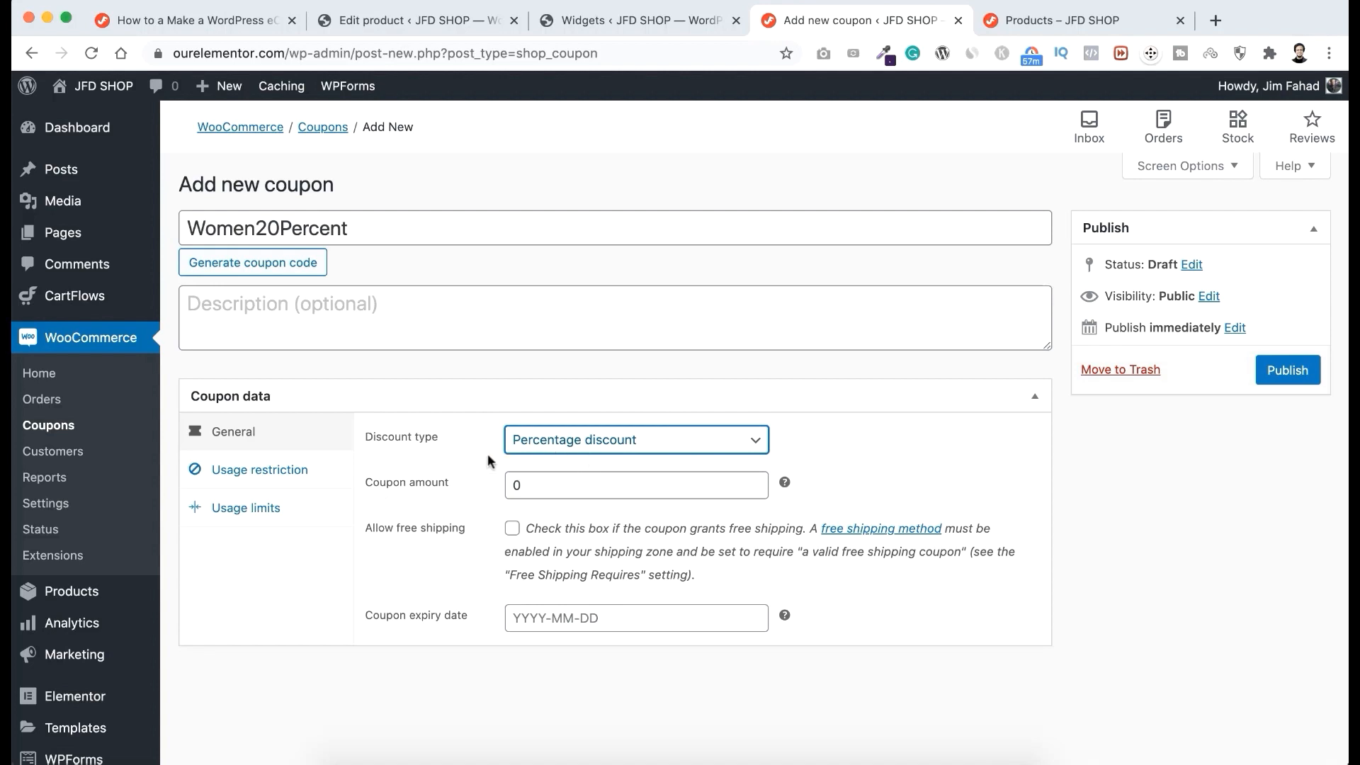
left_click(515, 484)
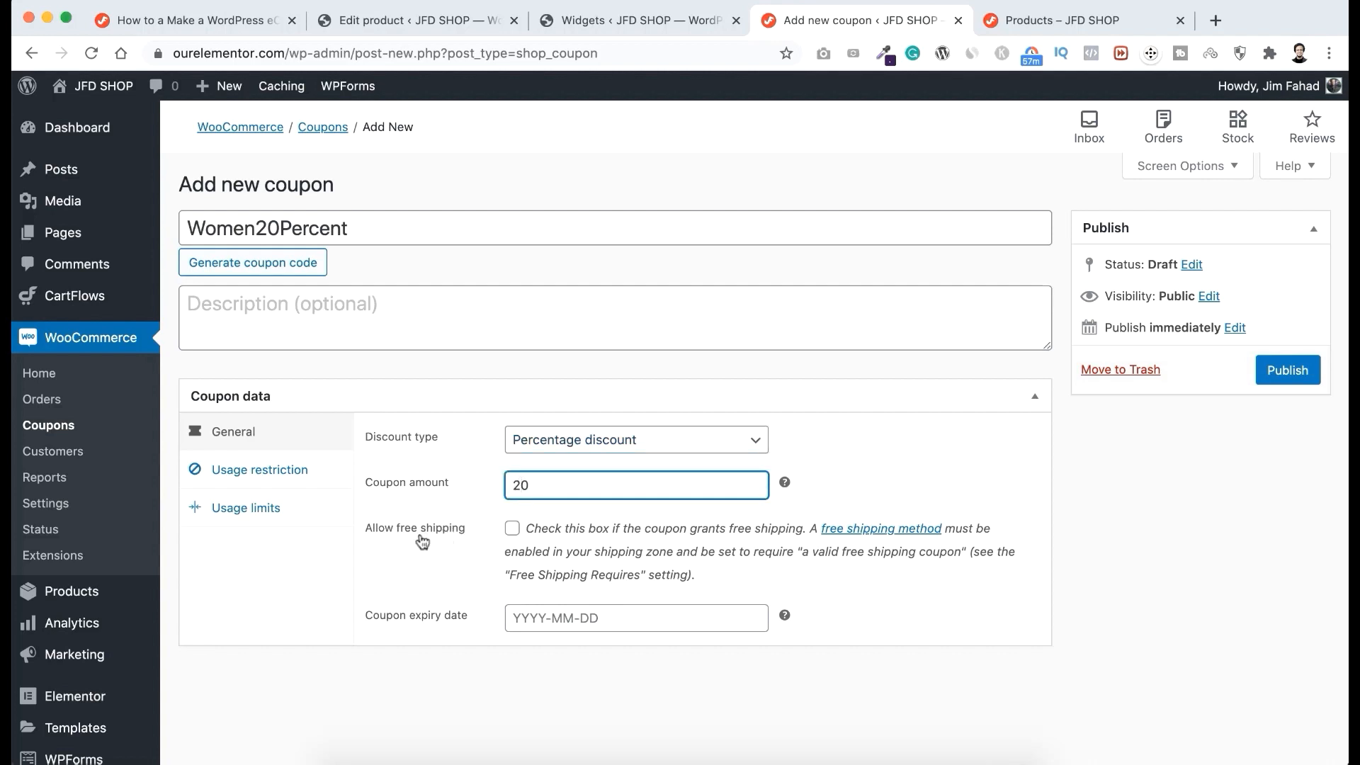
left_click(473, 516)
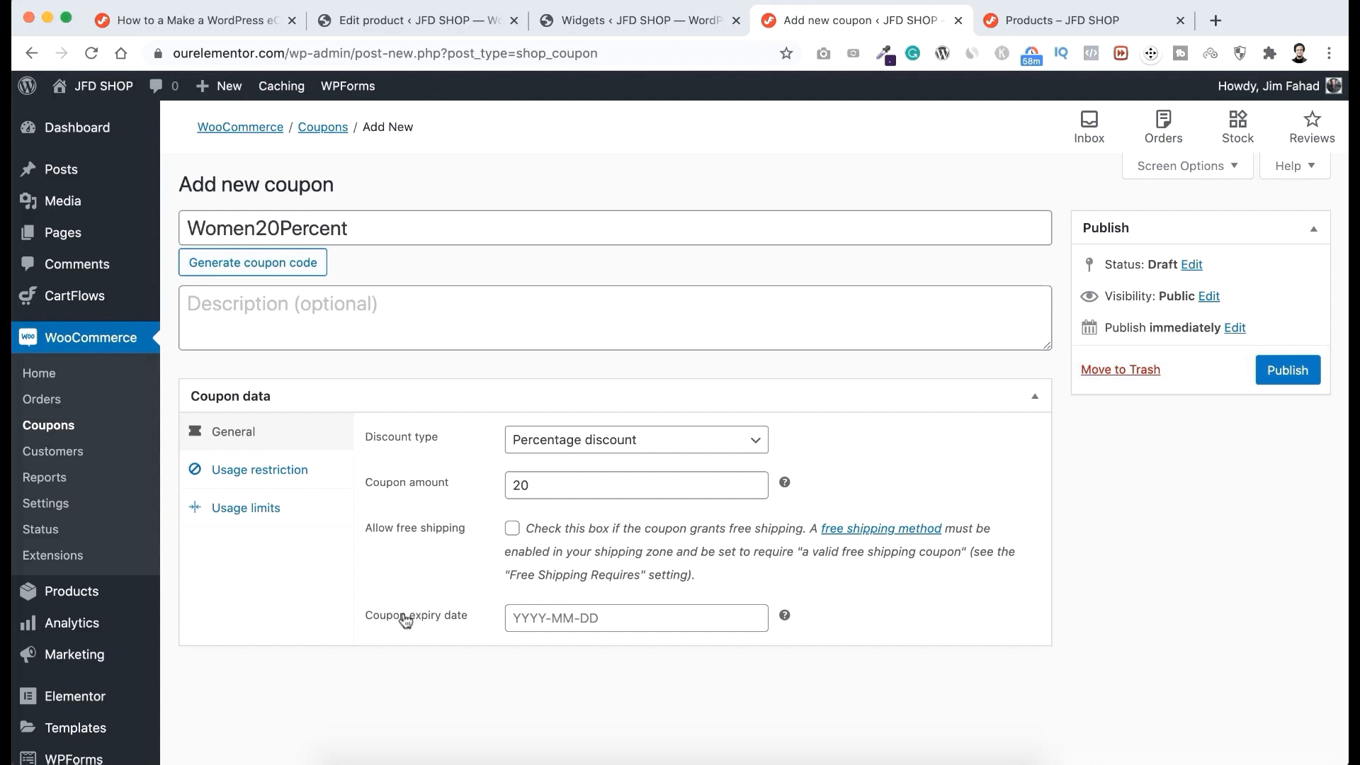
left_click(560, 615)
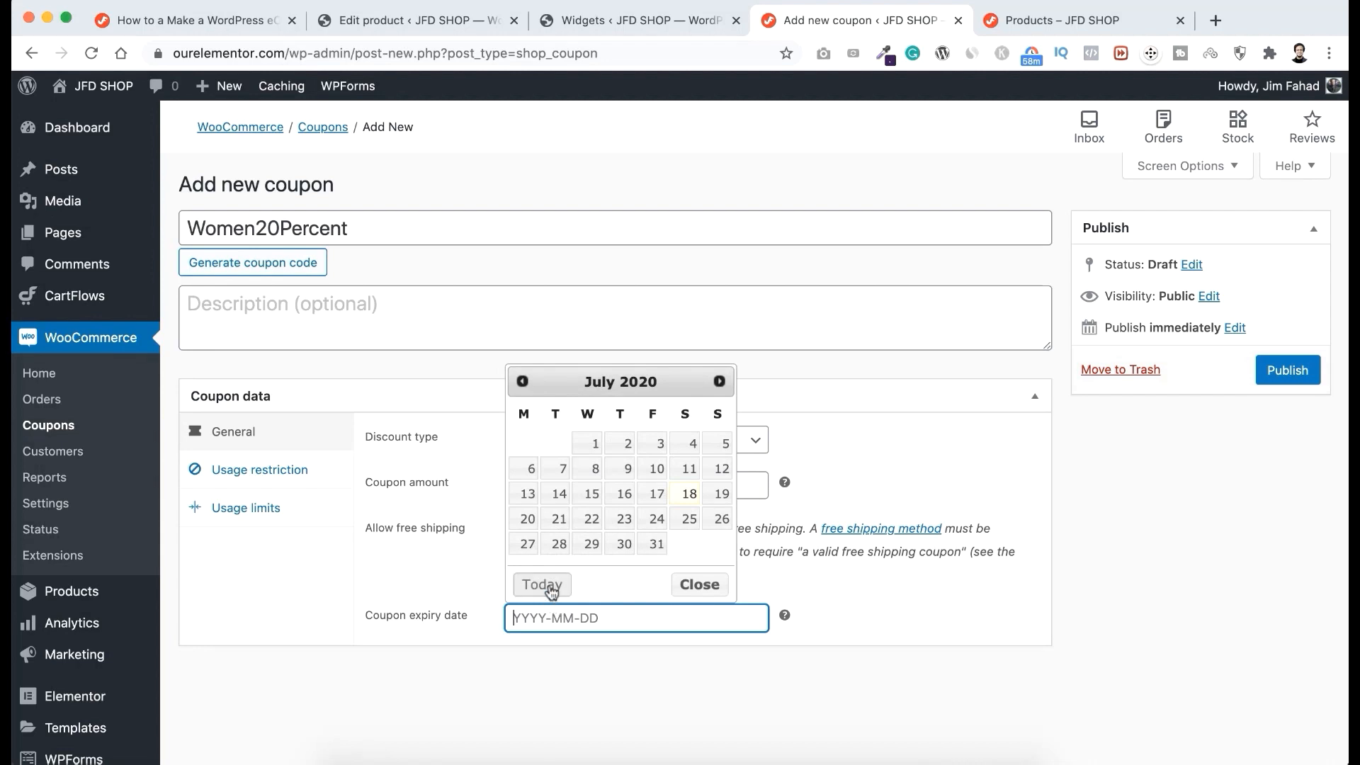
left_click(656, 545)
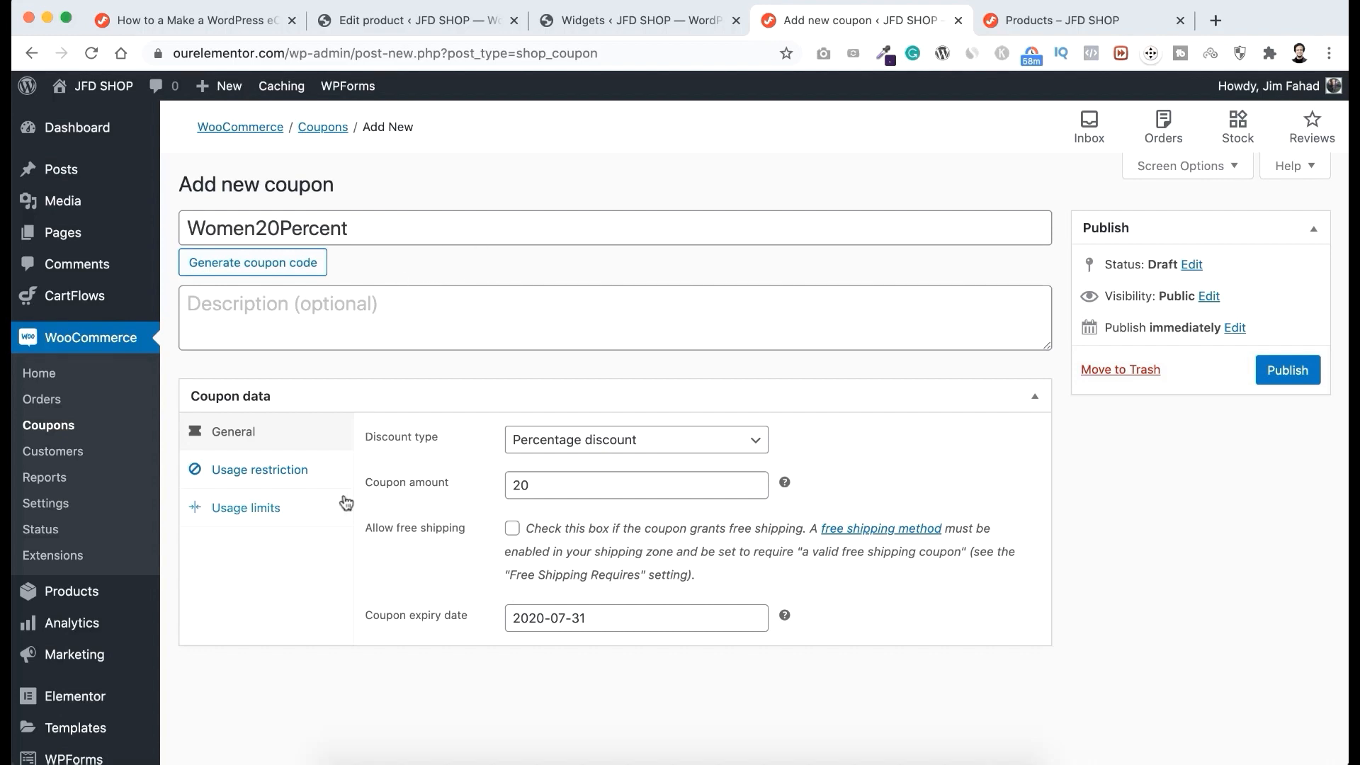
Step: Restrict the coupon's usage to a minimum spend of 100 and to individual use only
left_click(296, 477)
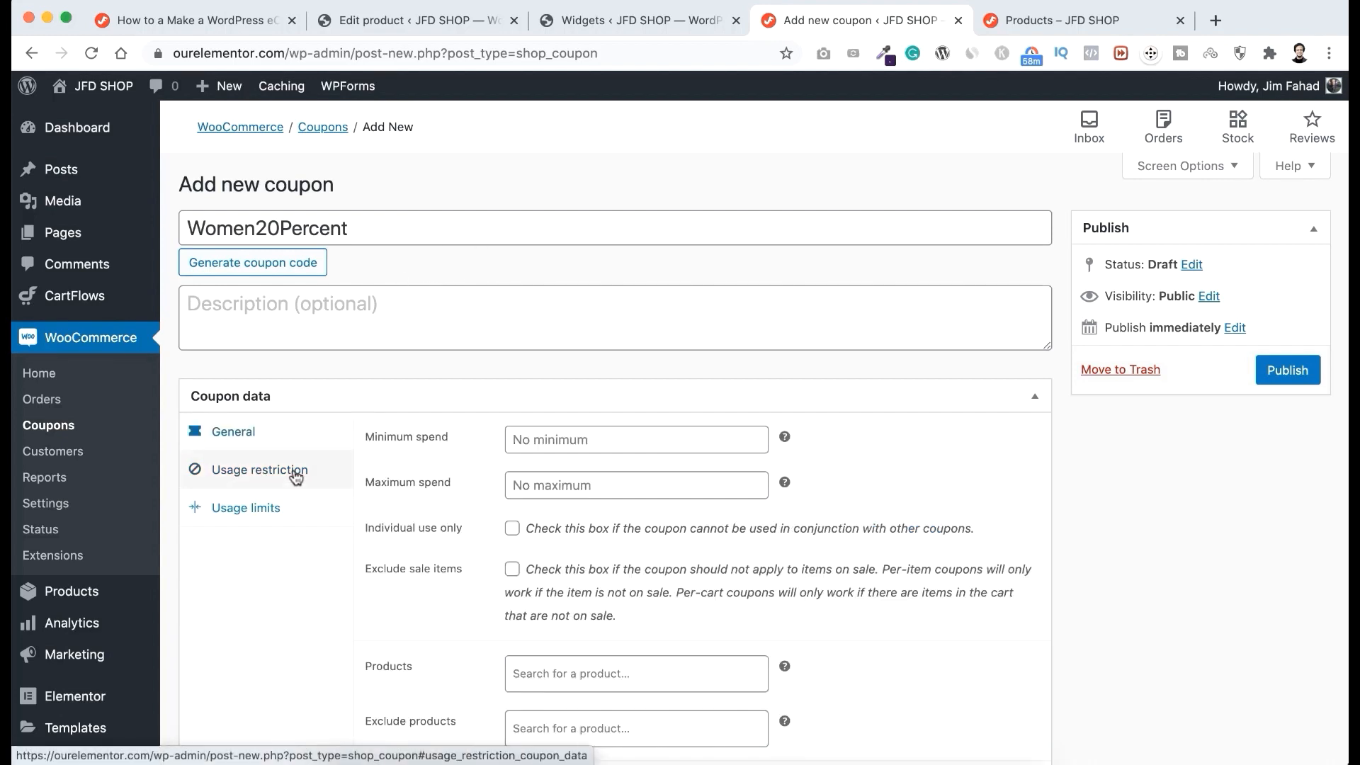
left_click(531, 438)
type("100")
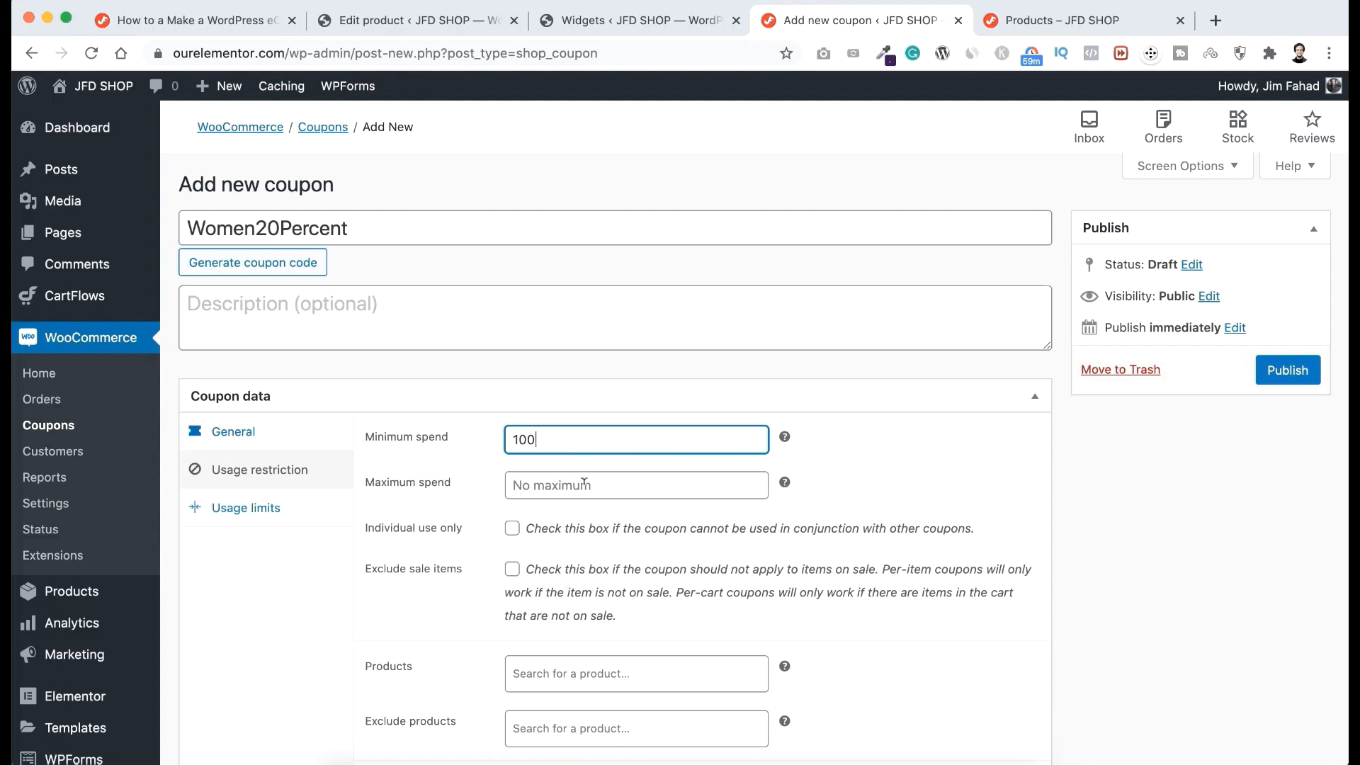
scroll(469, 567, "down", 1)
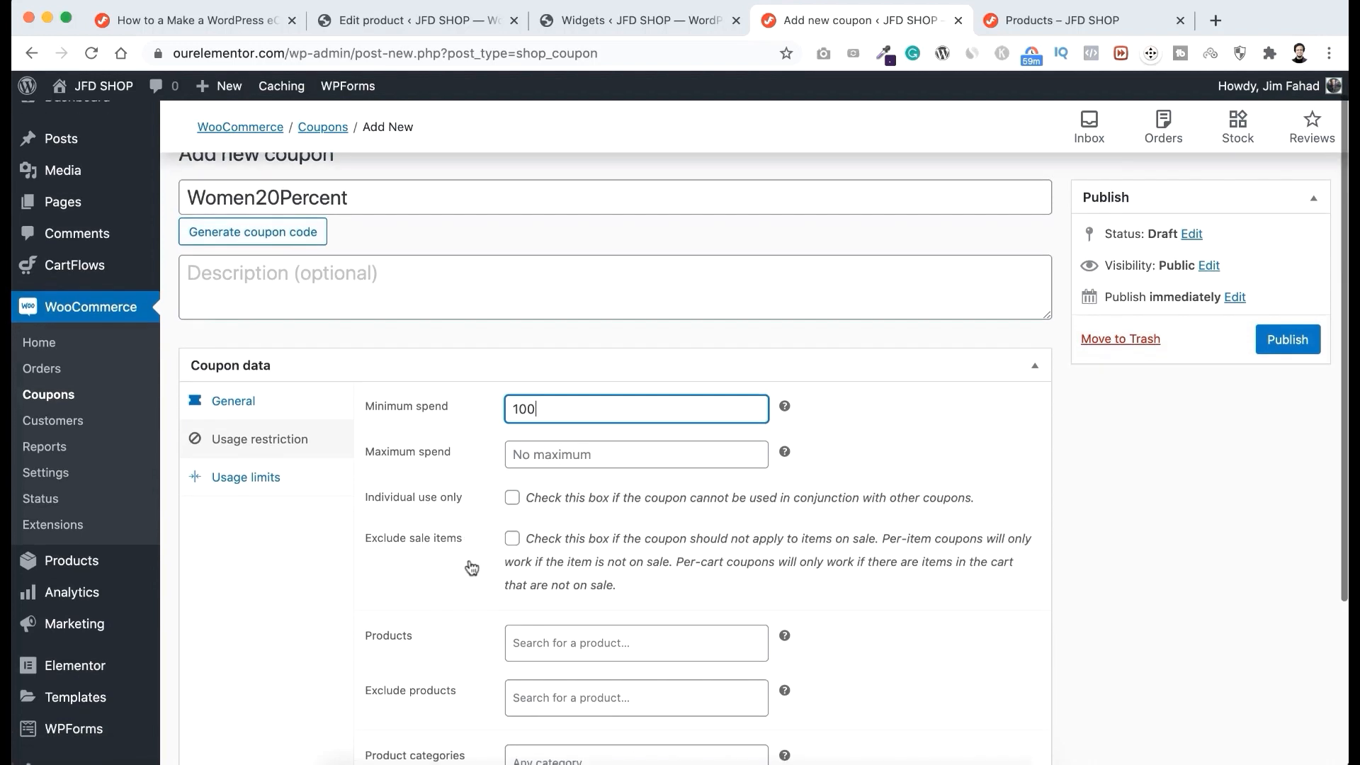
left_click(512, 489)
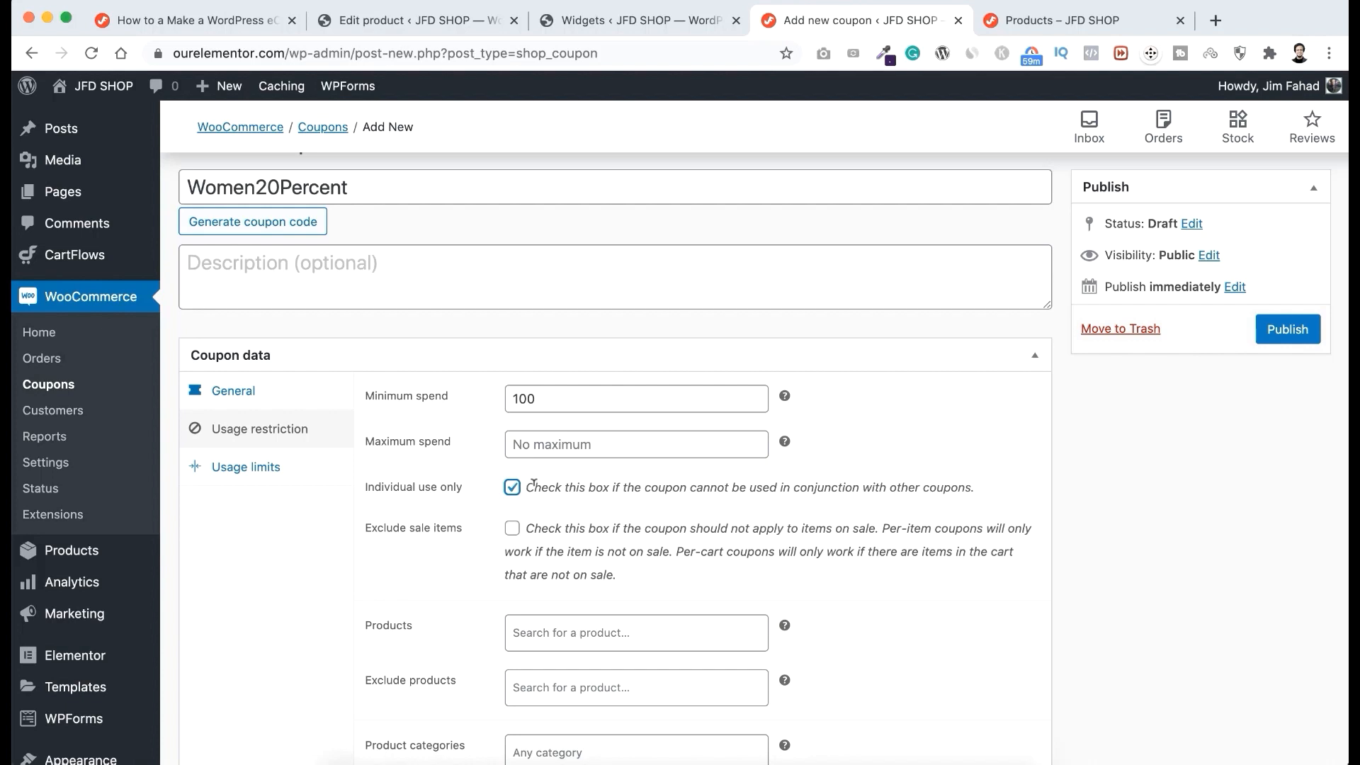
Step: Review the coupon's usage restriction options for maximum spend, sale items, products and categories
scroll(558, 485, "up", 1)
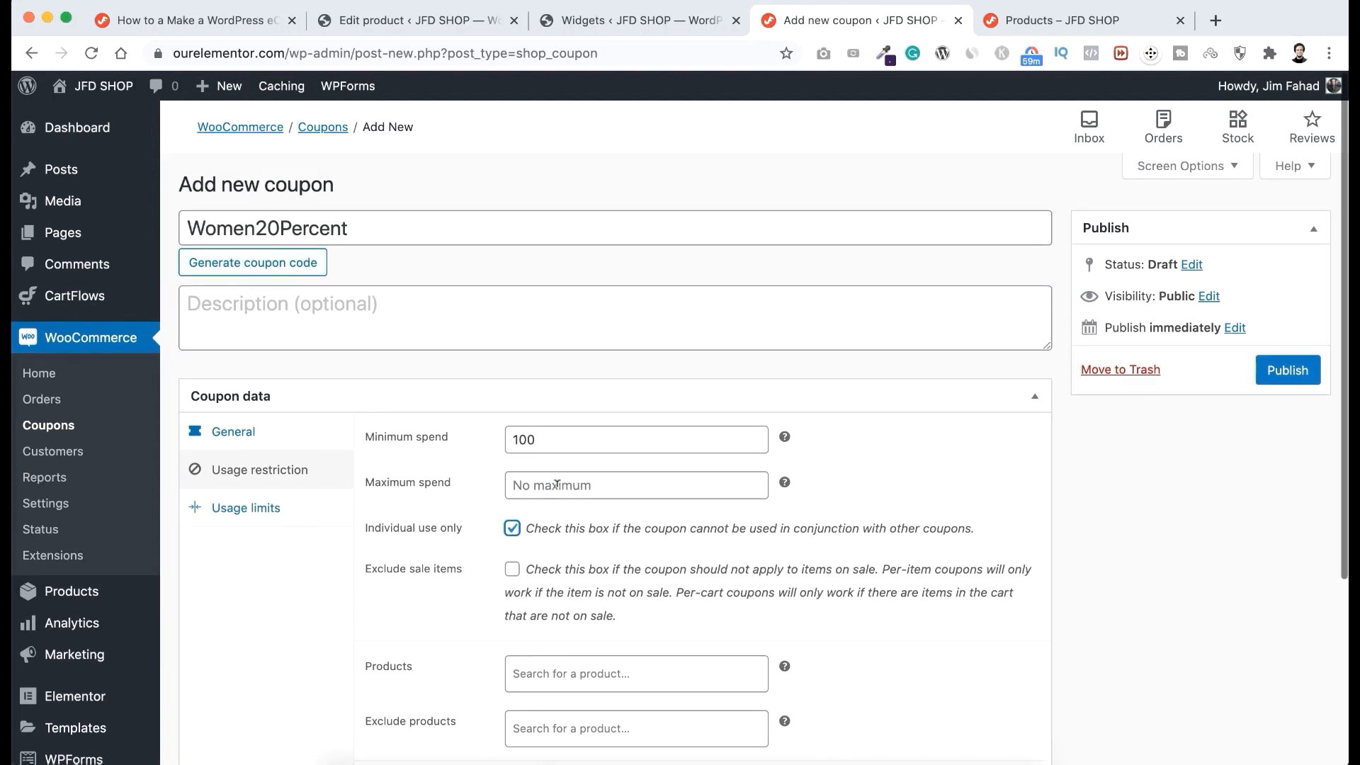
scroll(606, 557, "down", 1)
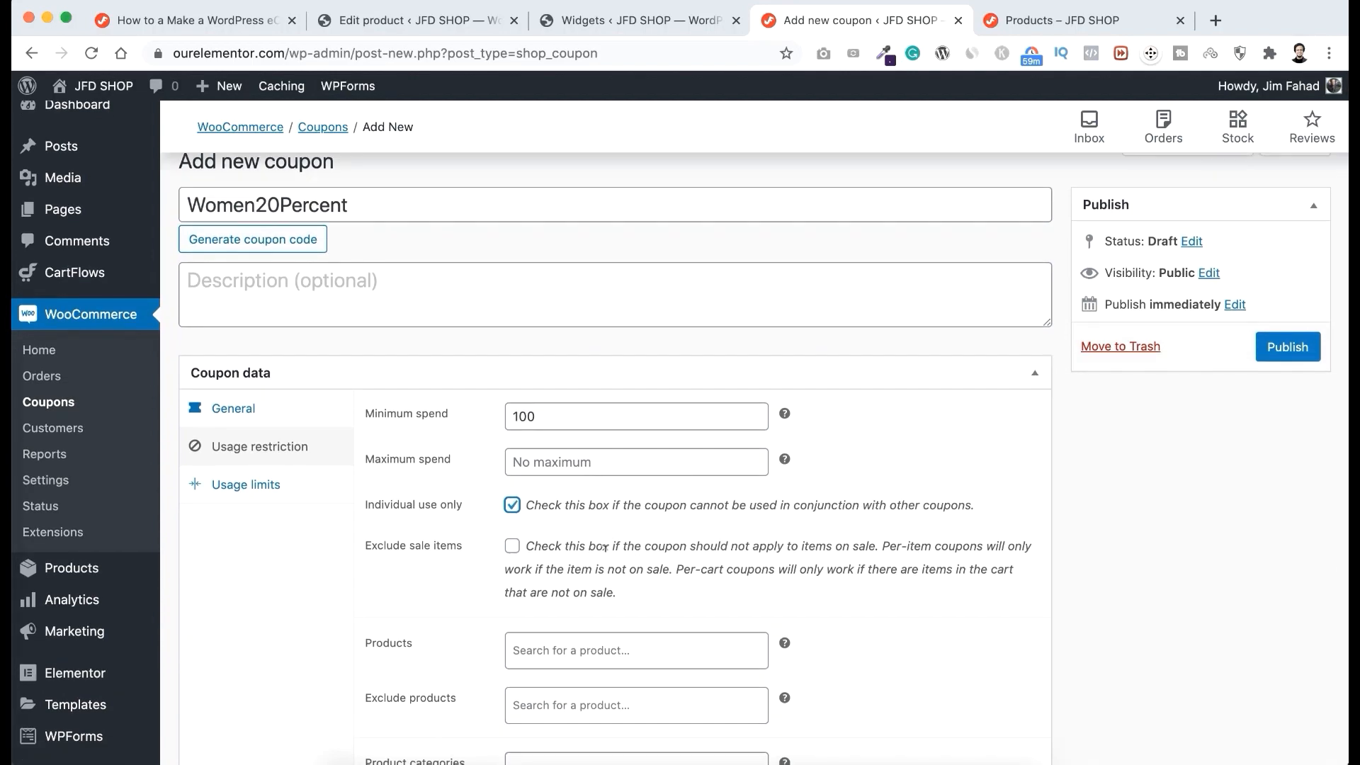
scroll(605, 547, "down", 1)
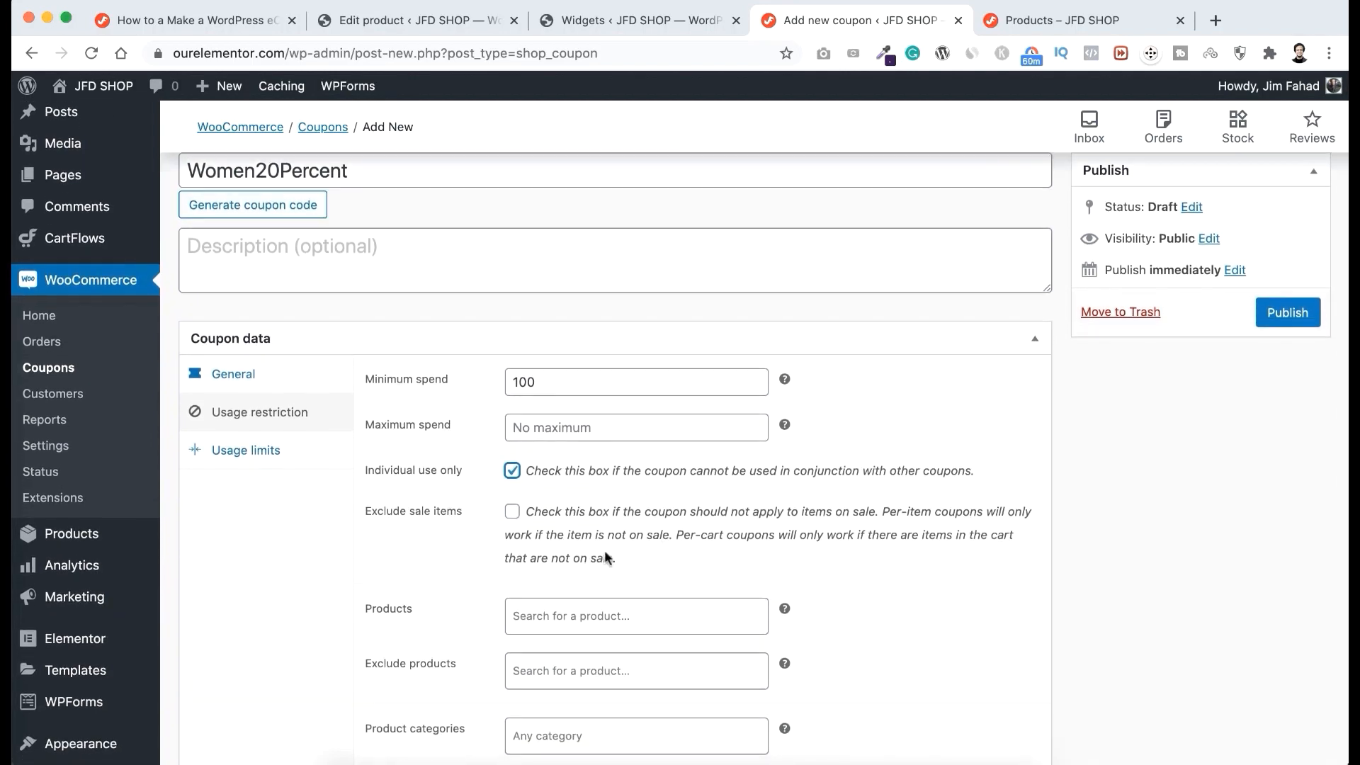
scroll(605, 553, "down", 1)
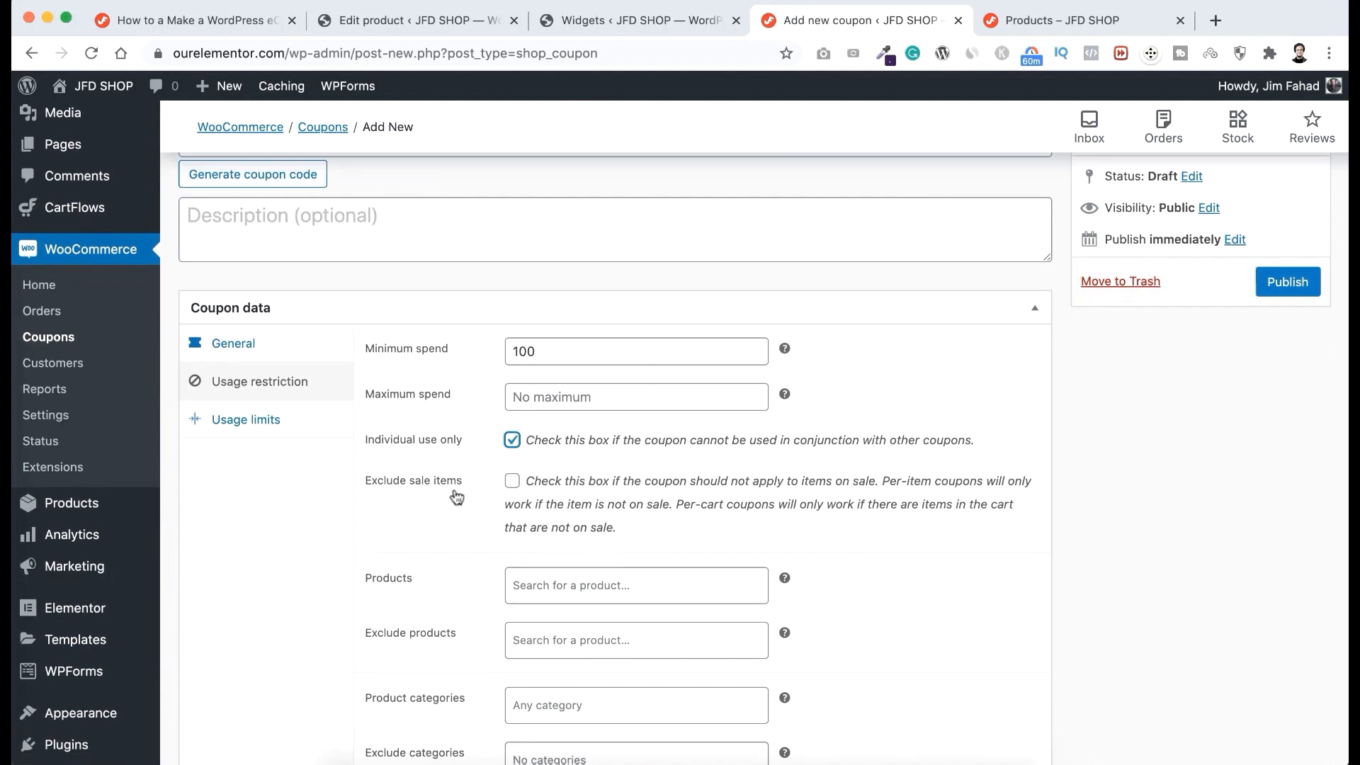
scroll(494, 499, "up", 1)
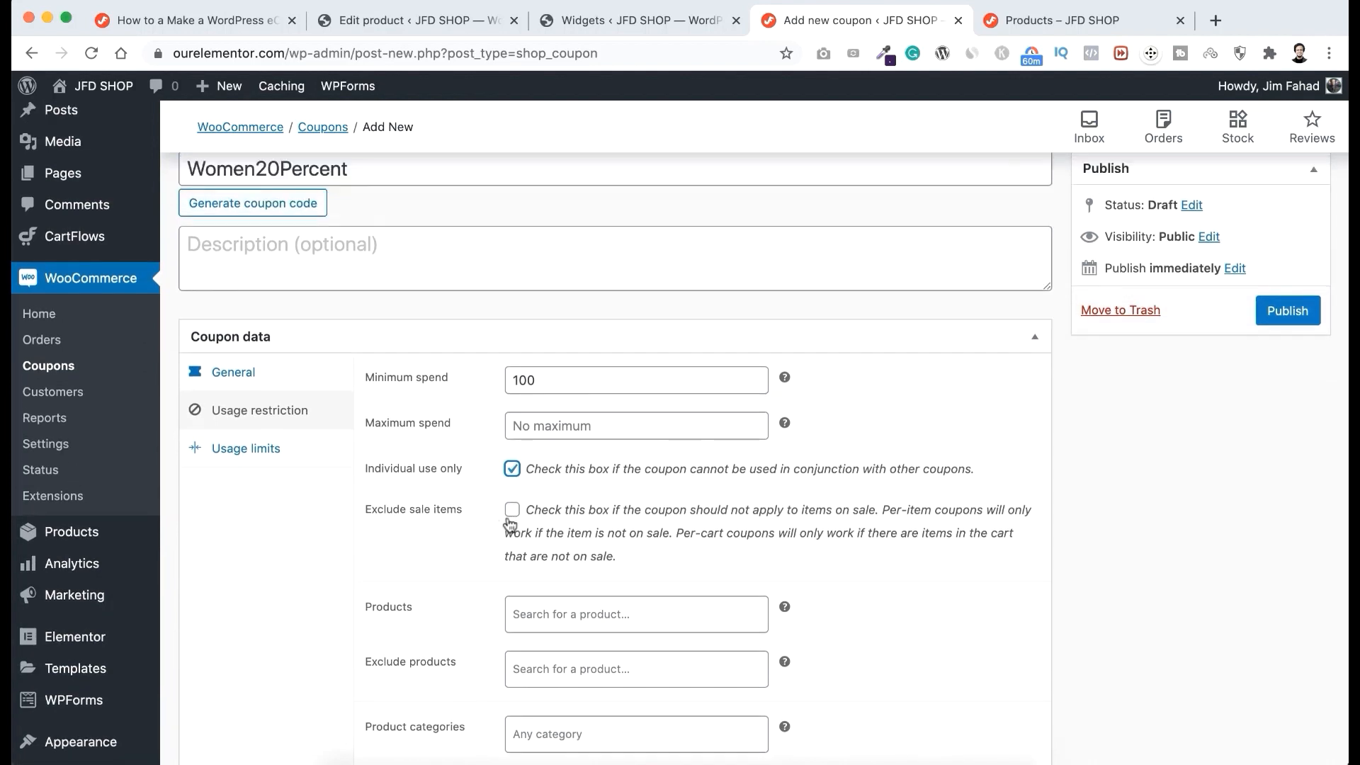
scroll(469, 507, "up", 2)
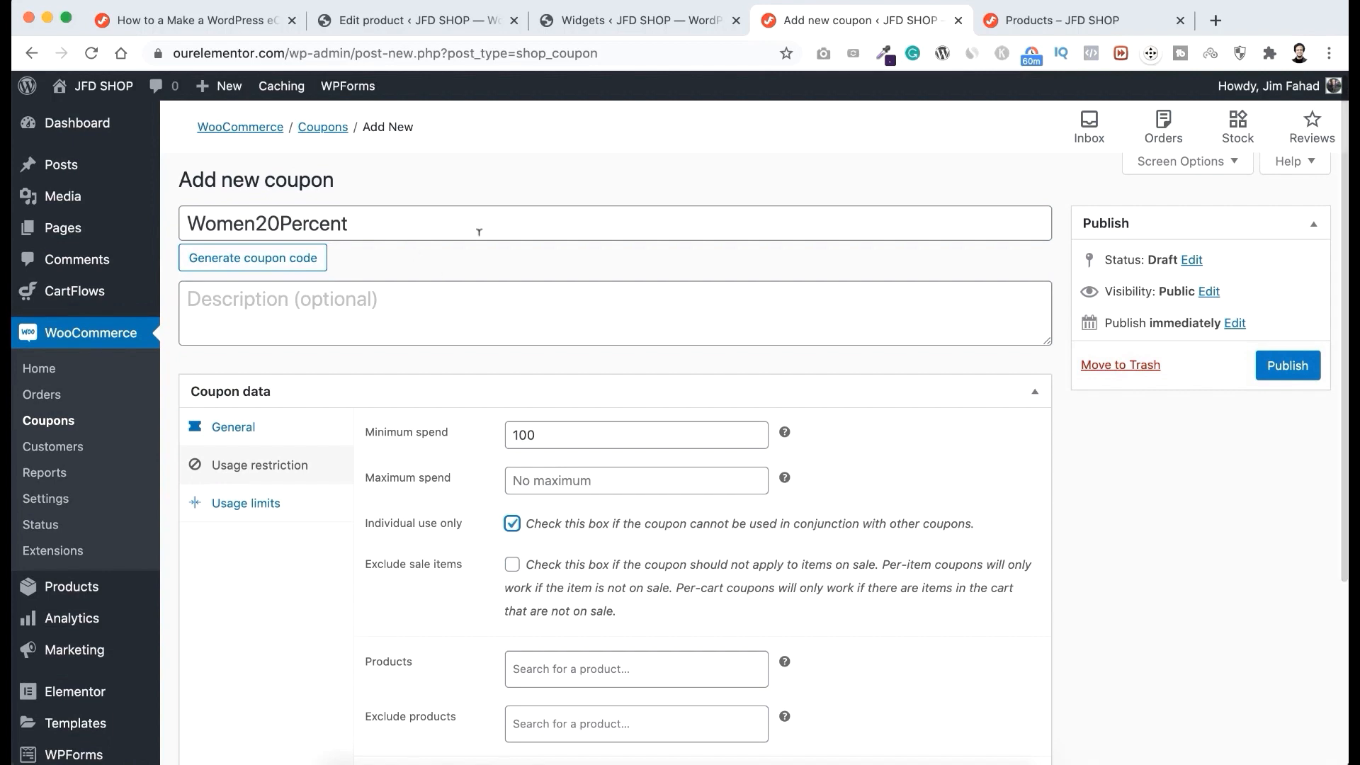
scroll(460, 531, "down", 2)
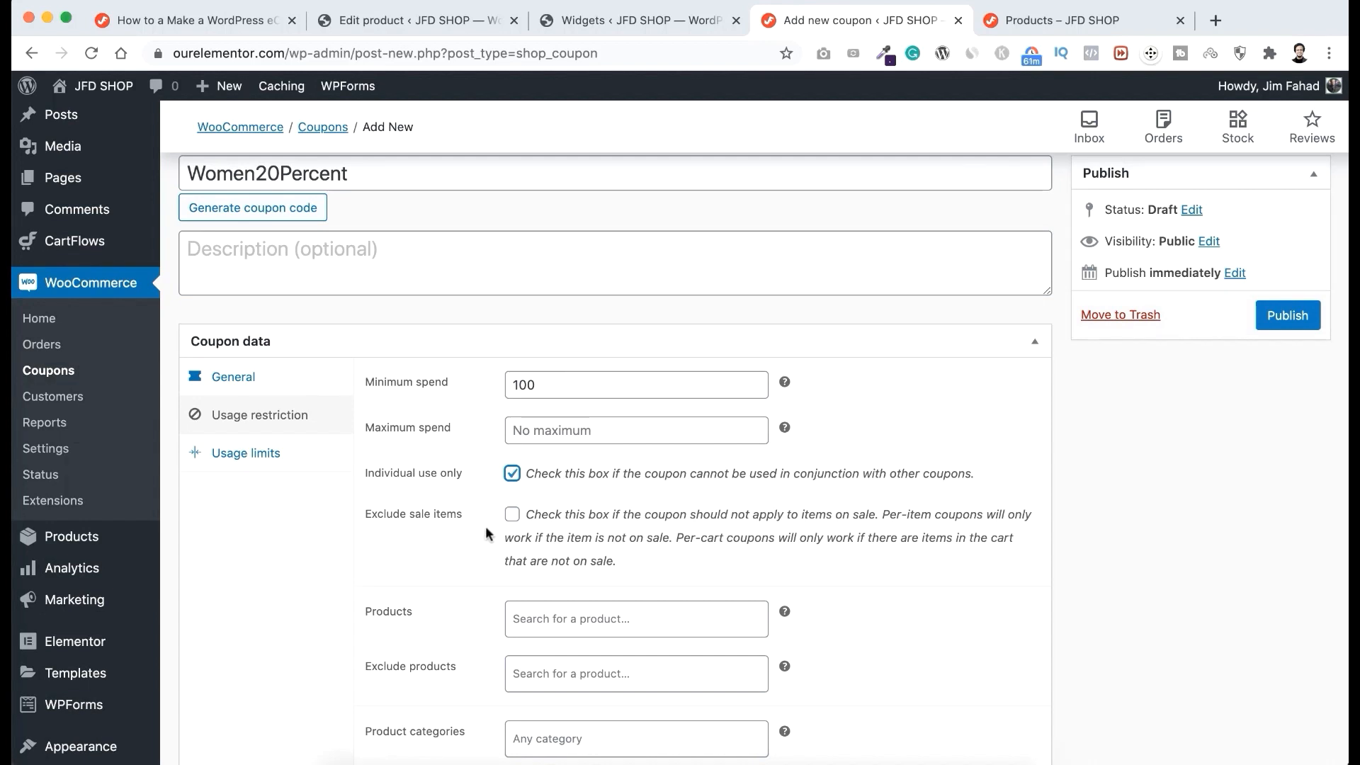
Step: Exclude sale items from the coupon in its usage restrictions
left_click(504, 518)
scroll(484, 546, "down", 2)
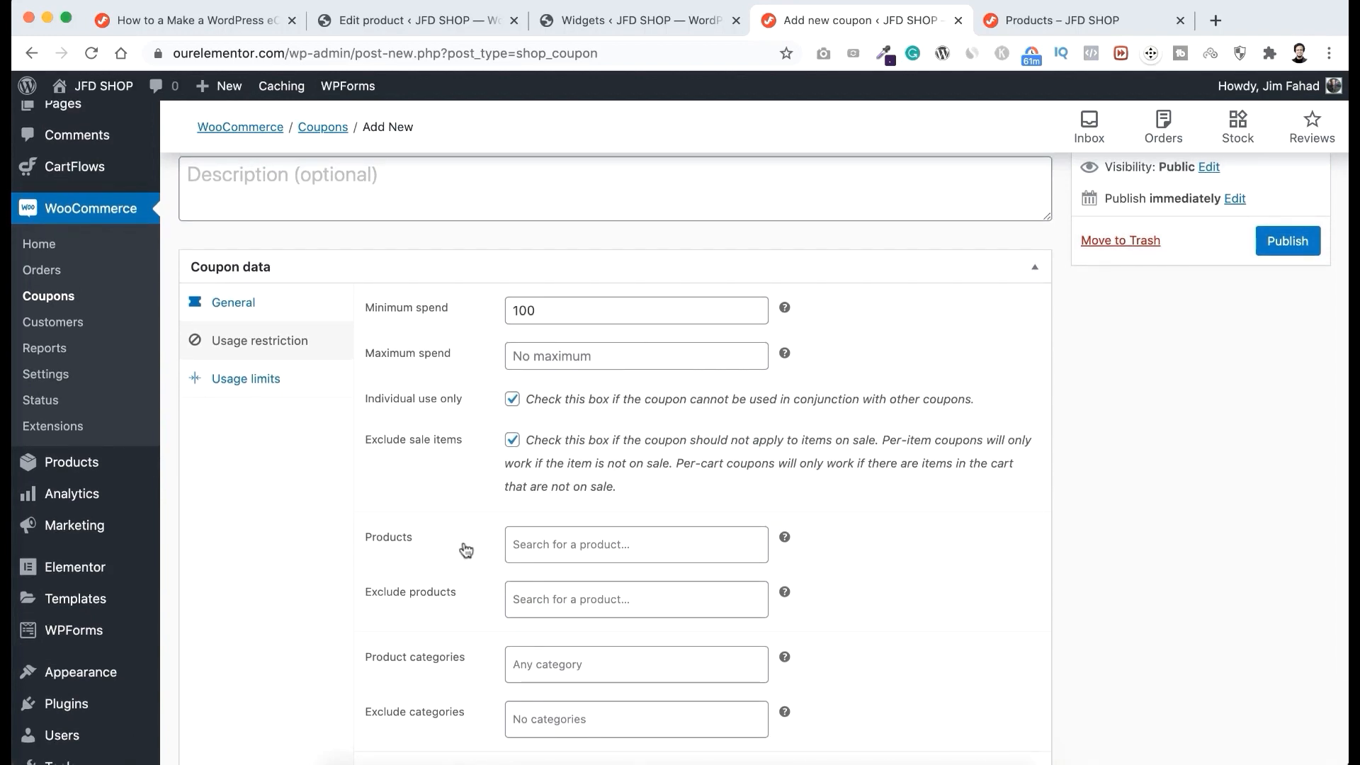
scroll(459, 507, "up", 1)
scroll(453, 496, "up", 3)
scroll(446, 481, "down", 3)
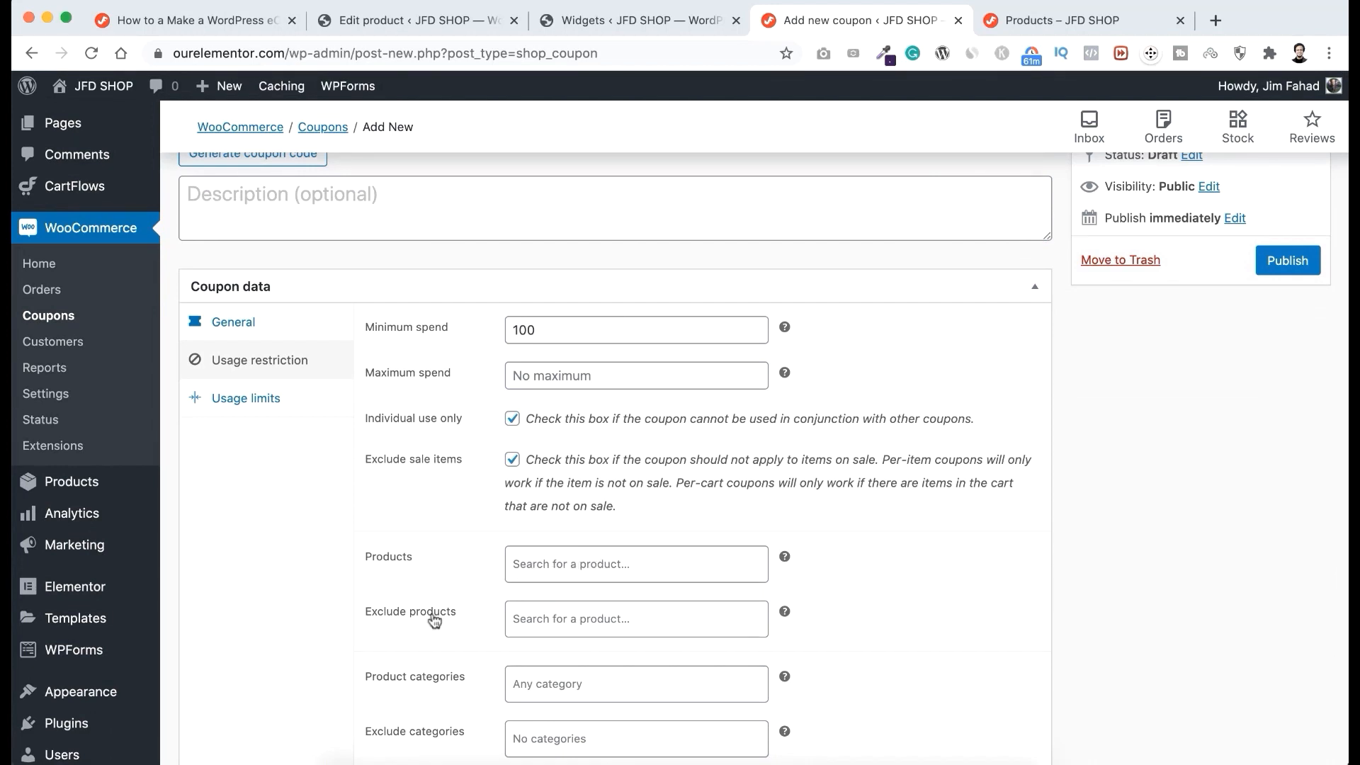
Step: Examine the coupon's restriction options for included and excluded products, product categories and allowed emails
scroll(453, 616, "down", 1)
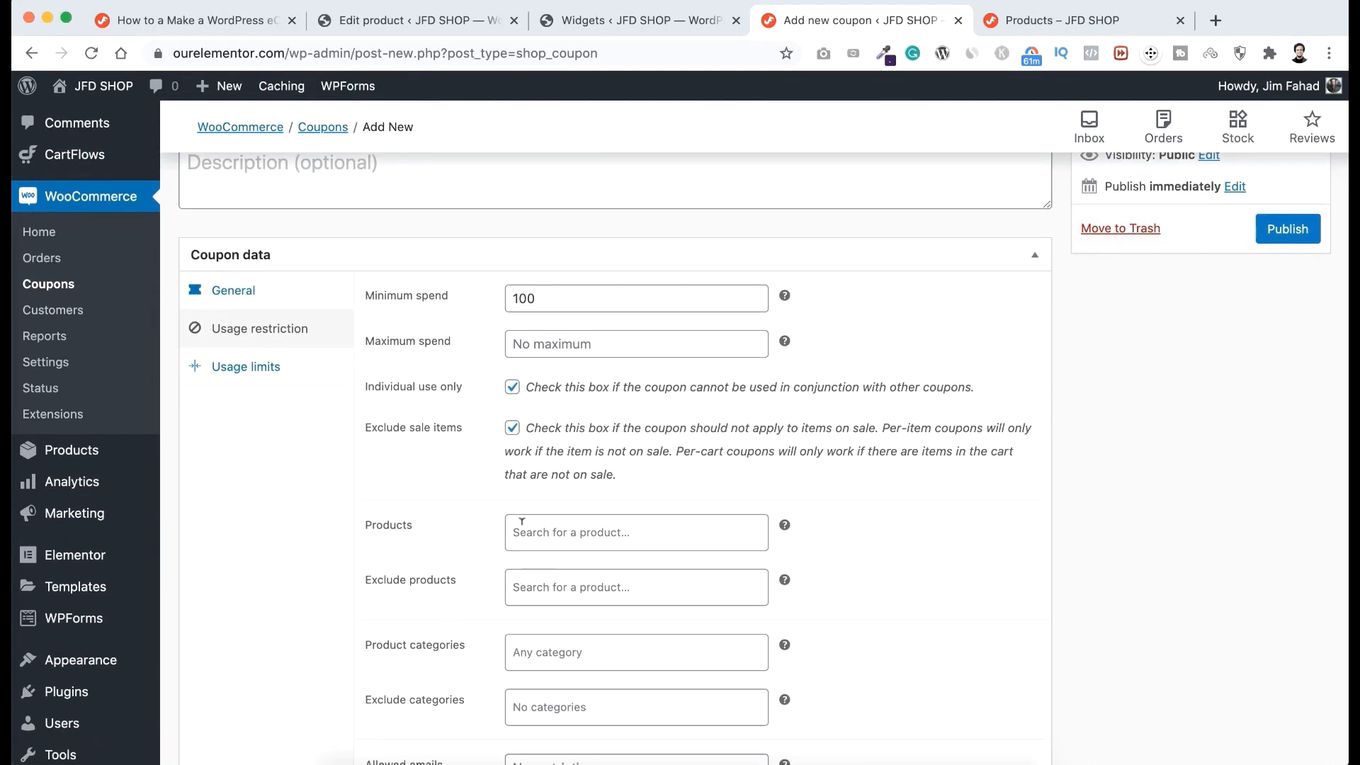
scroll(507, 517, "up", 3)
scroll(498, 447, "down", 2)
scroll(498, 447, "down", 1)
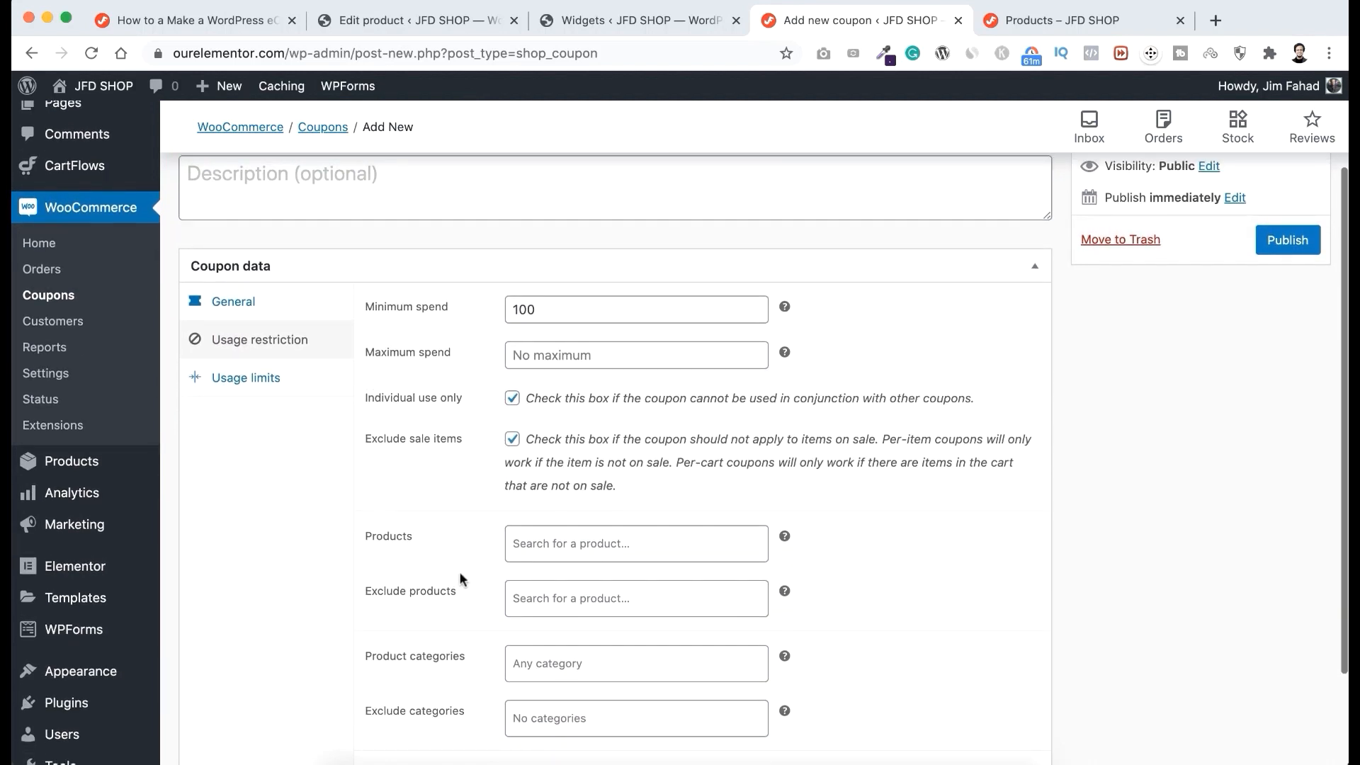
scroll(470, 604, "down", 3)
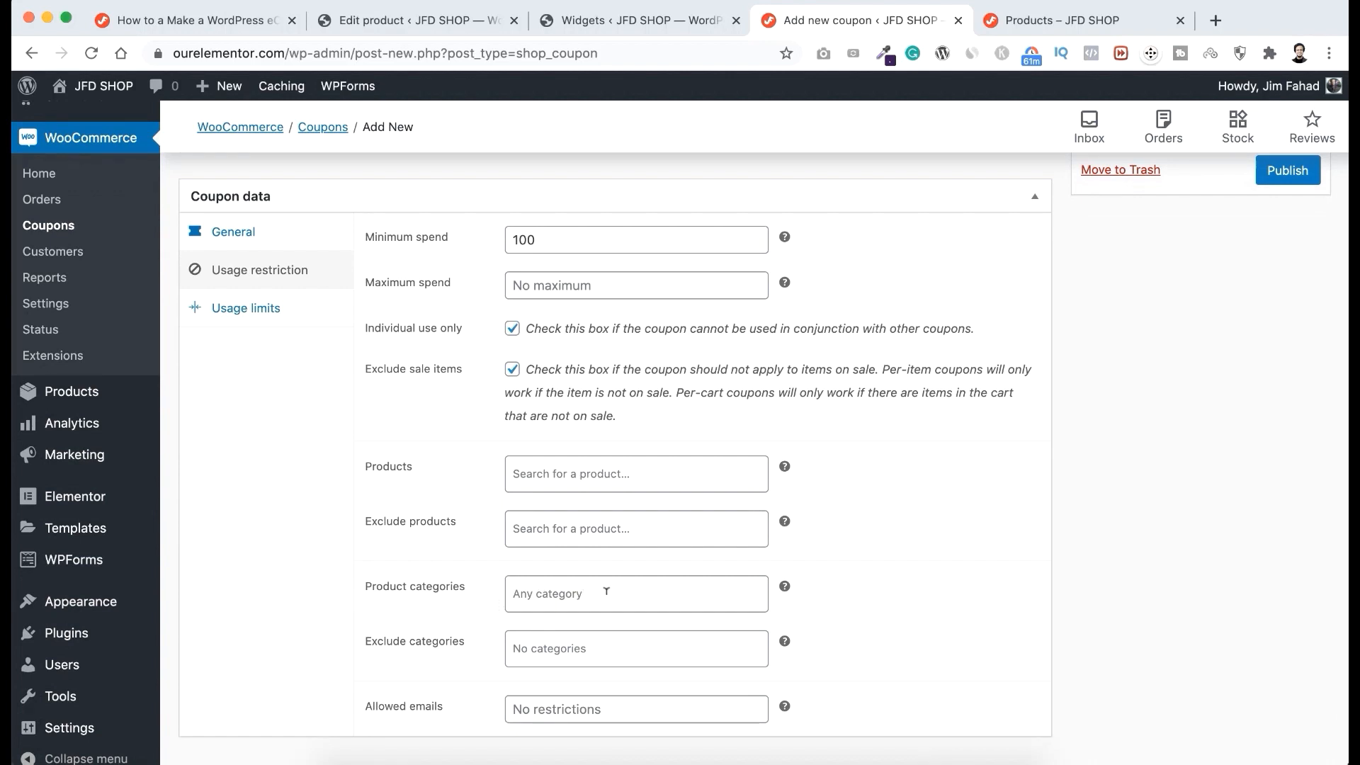
scroll(606, 591, "up", 6)
scroll(516, 601, "down", 5)
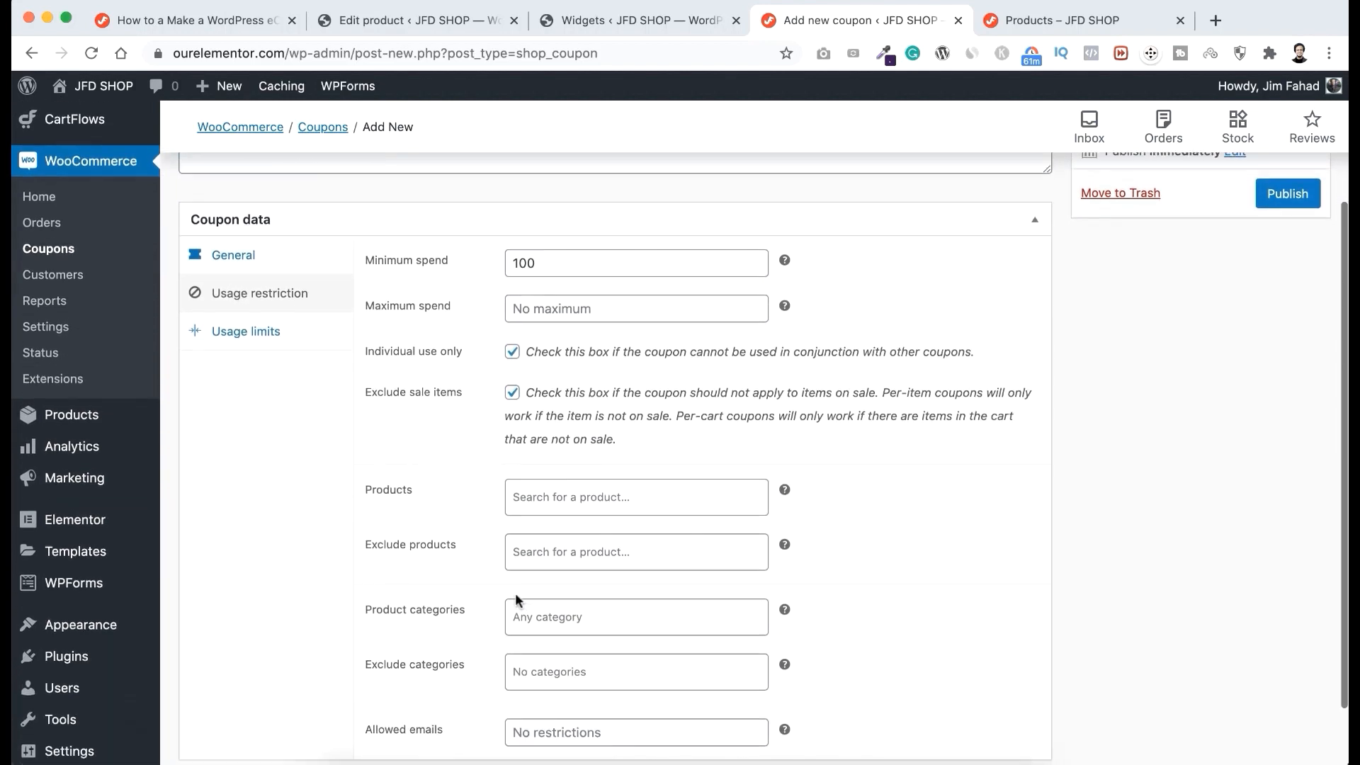
scroll(515, 601, "down", 1)
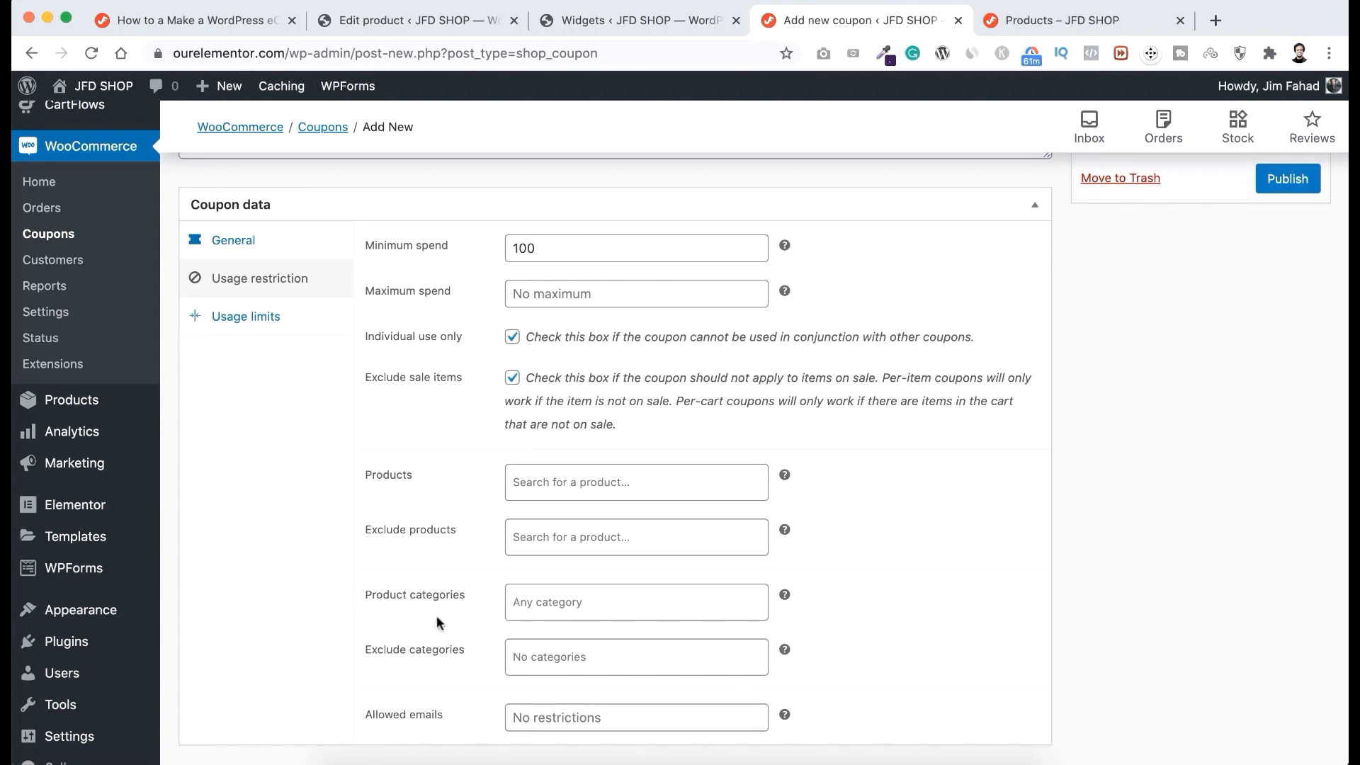
scroll(436, 623, "up", 5)
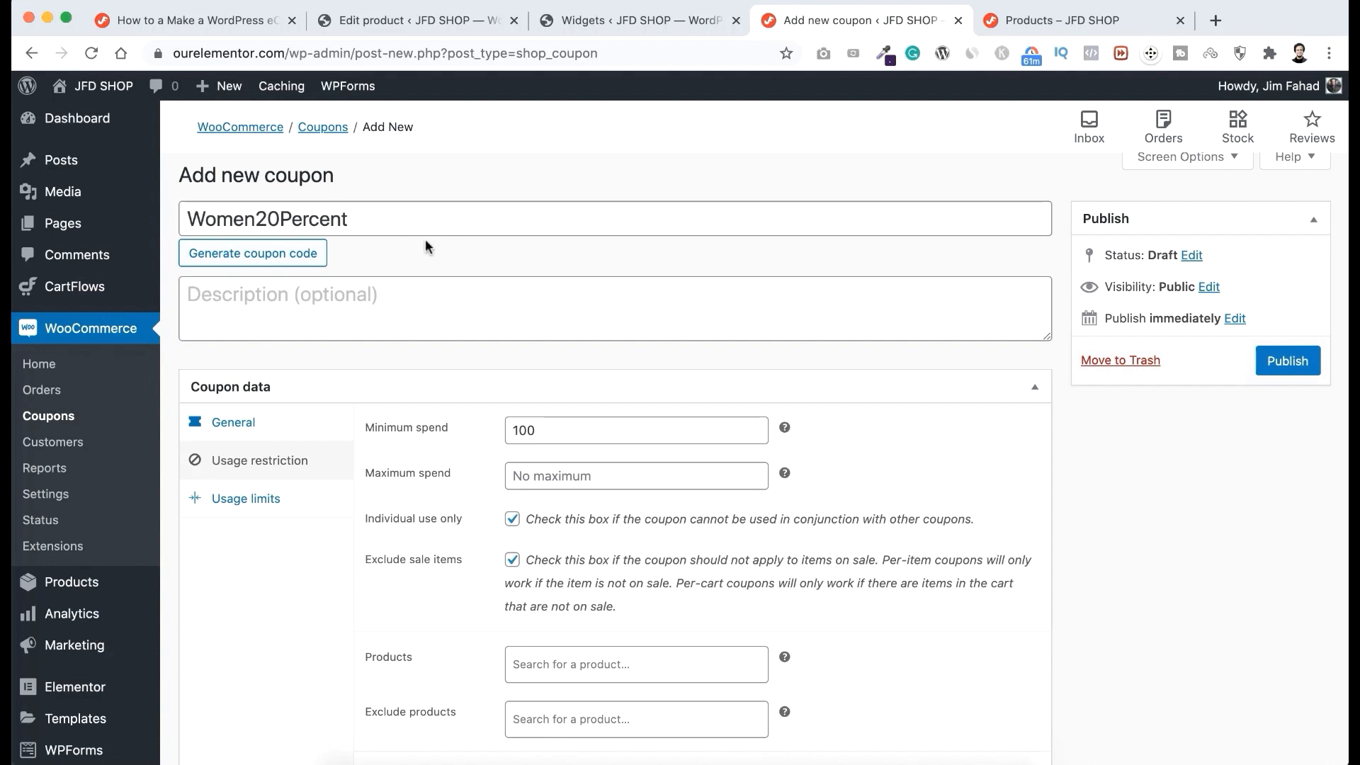
Step: Restrict the coupon to the Women product category
scroll(428, 470, "down", 5)
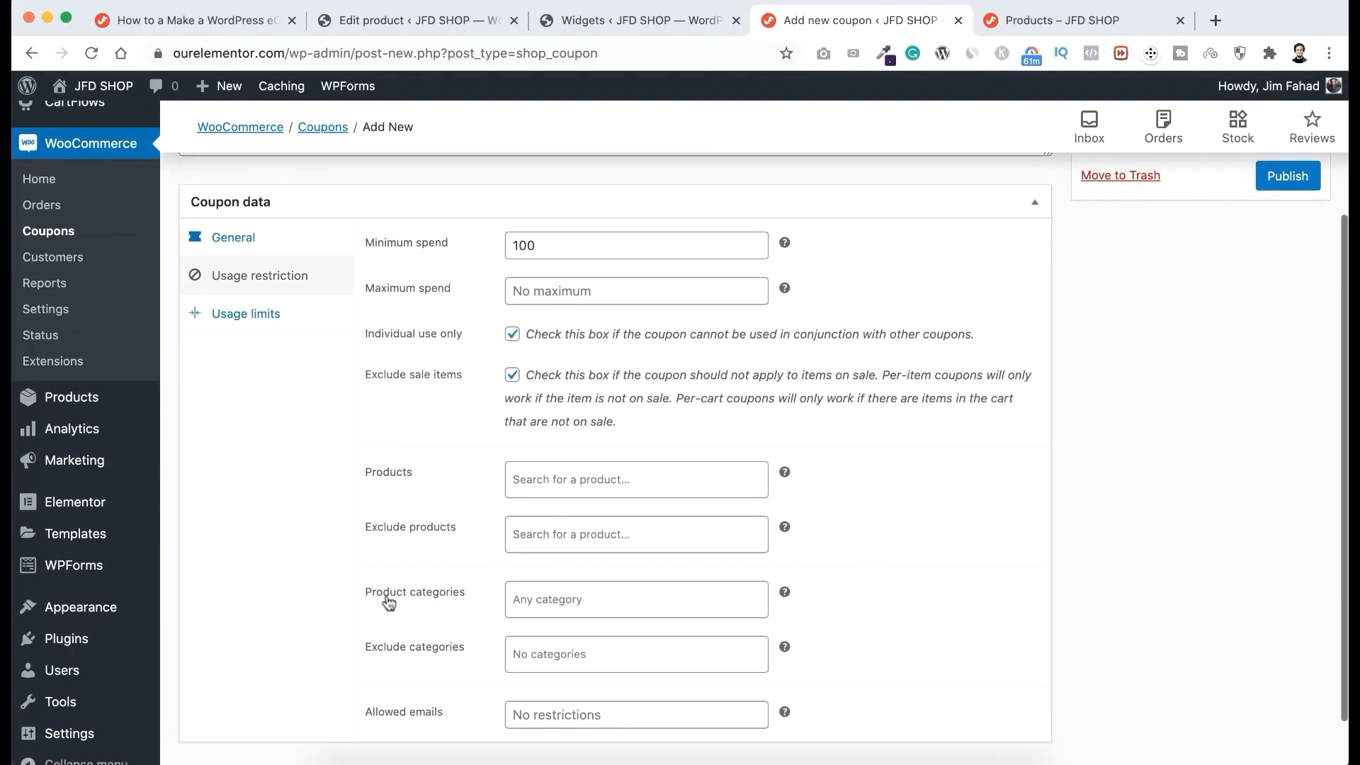
left_click(533, 597)
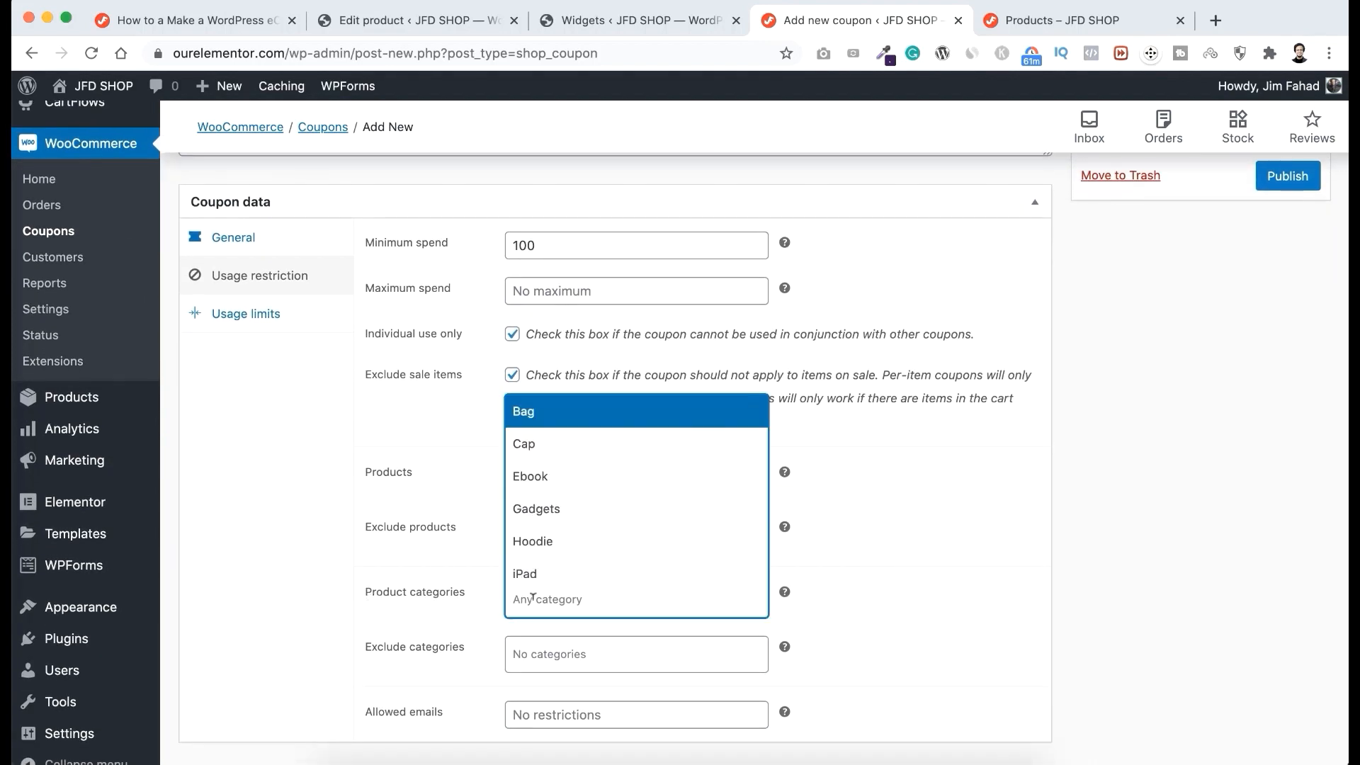
type("women")
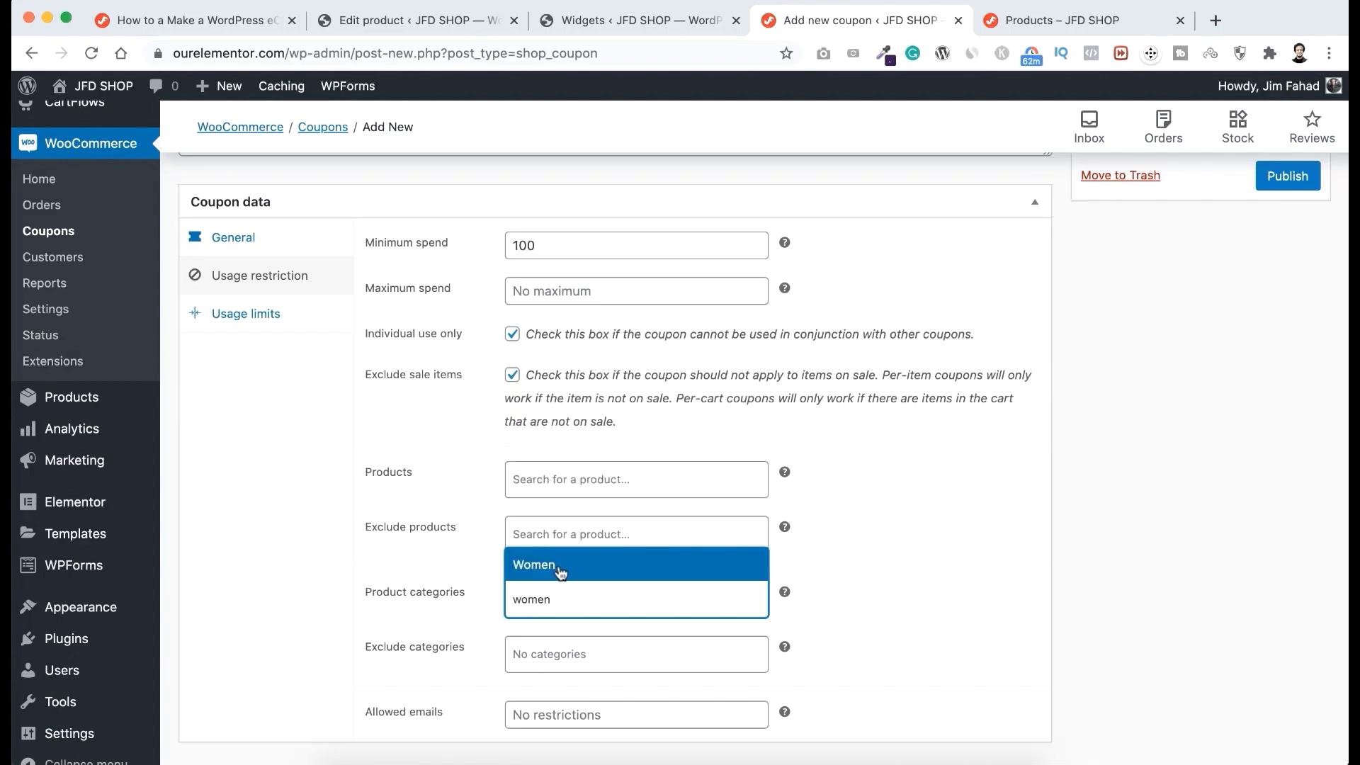
left_click(557, 565)
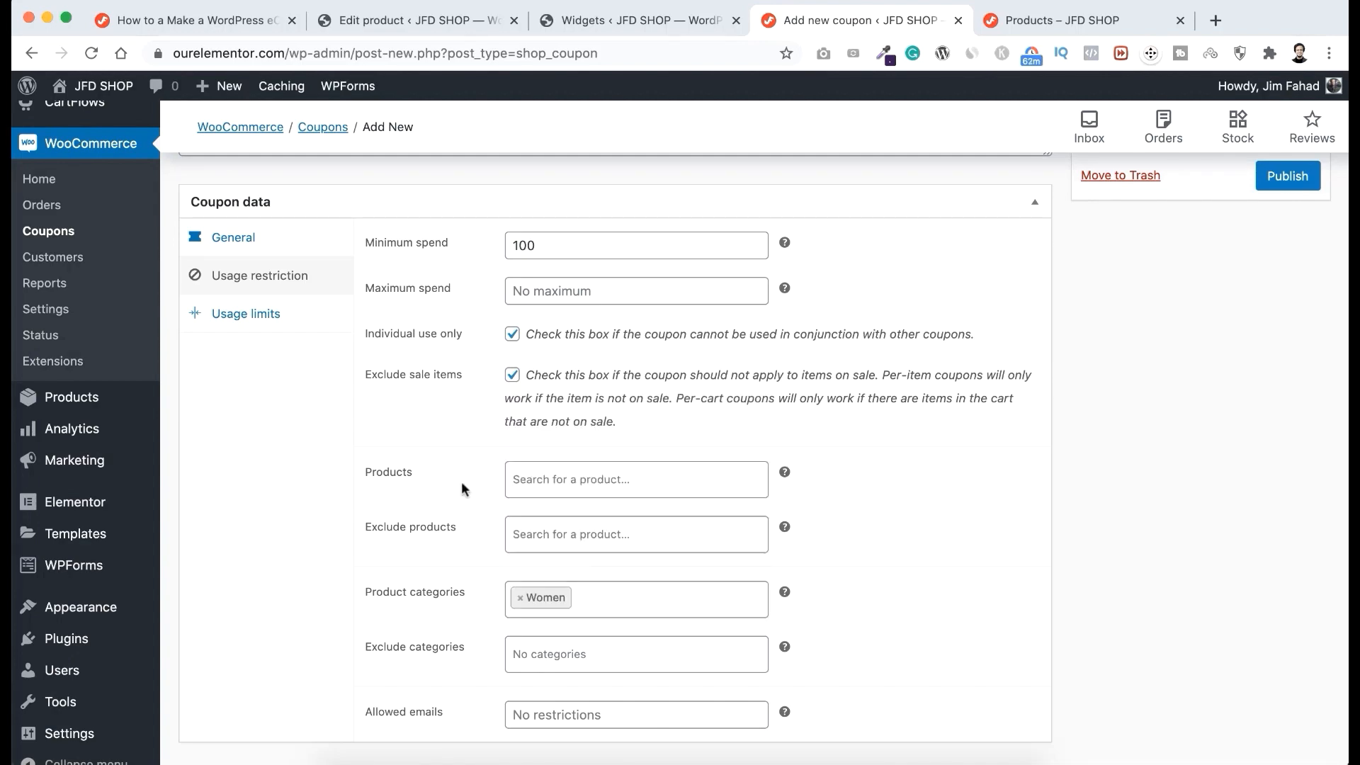
scroll(461, 488, "up", 5)
scroll(461, 487, "down", 6)
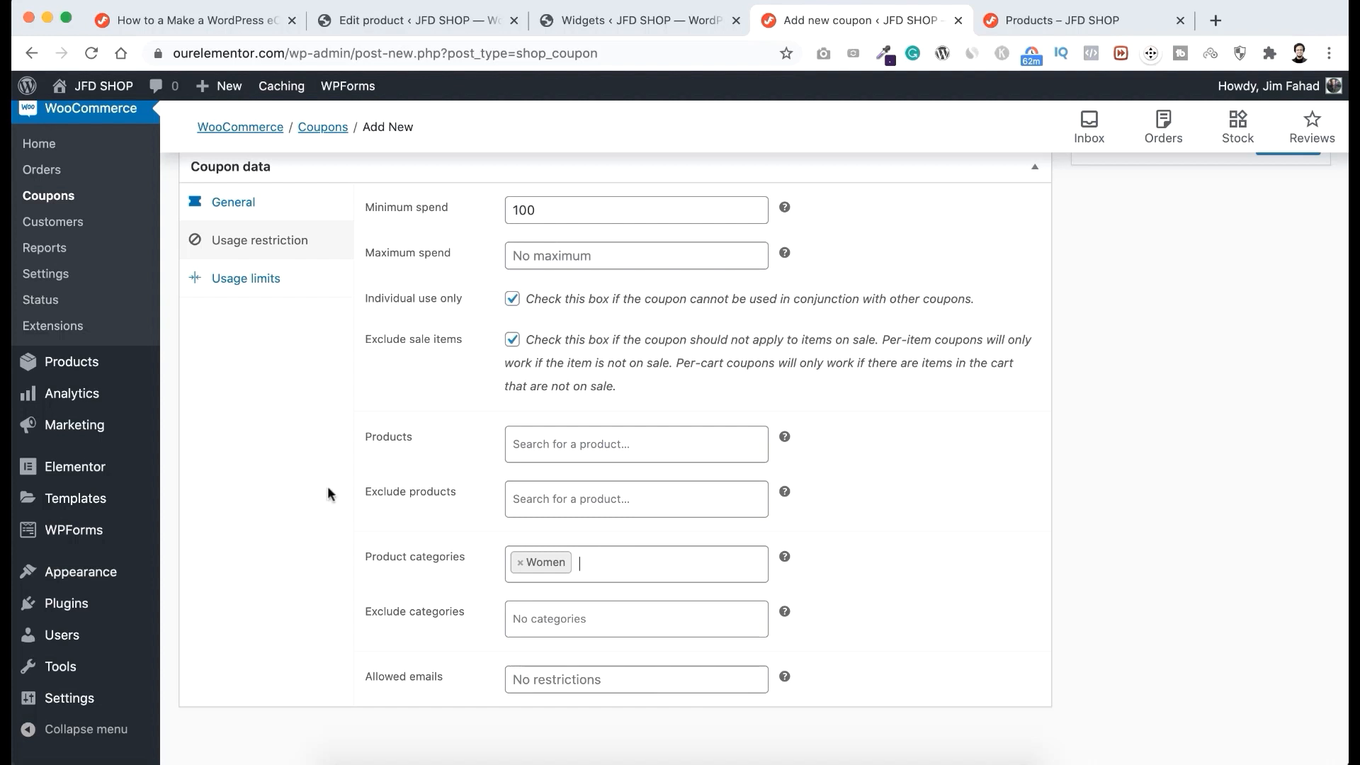
Step: Set the usage limit to 100 per coupon and 1 per user, and publish the coupon
scroll(316, 428, "up", 3)
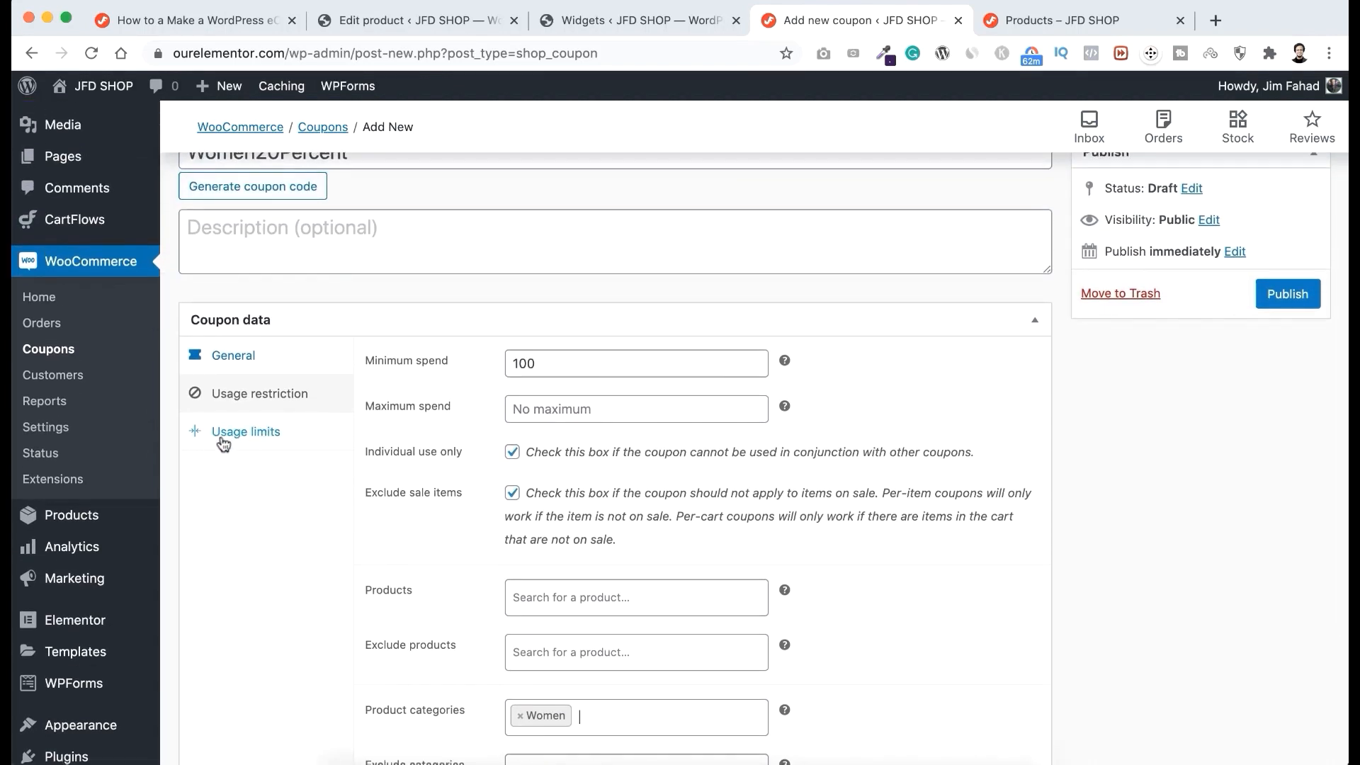
left_click(277, 434)
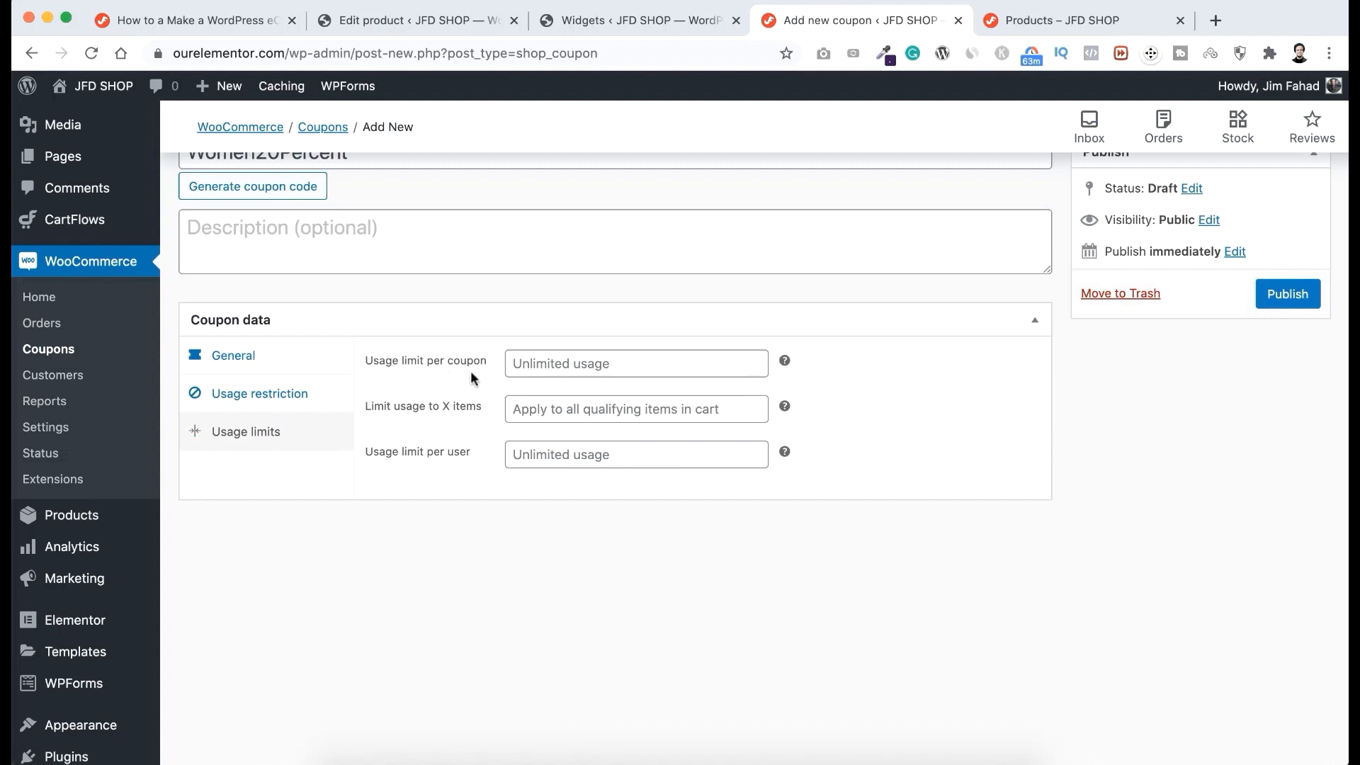
scroll(559, 376, "up", 2)
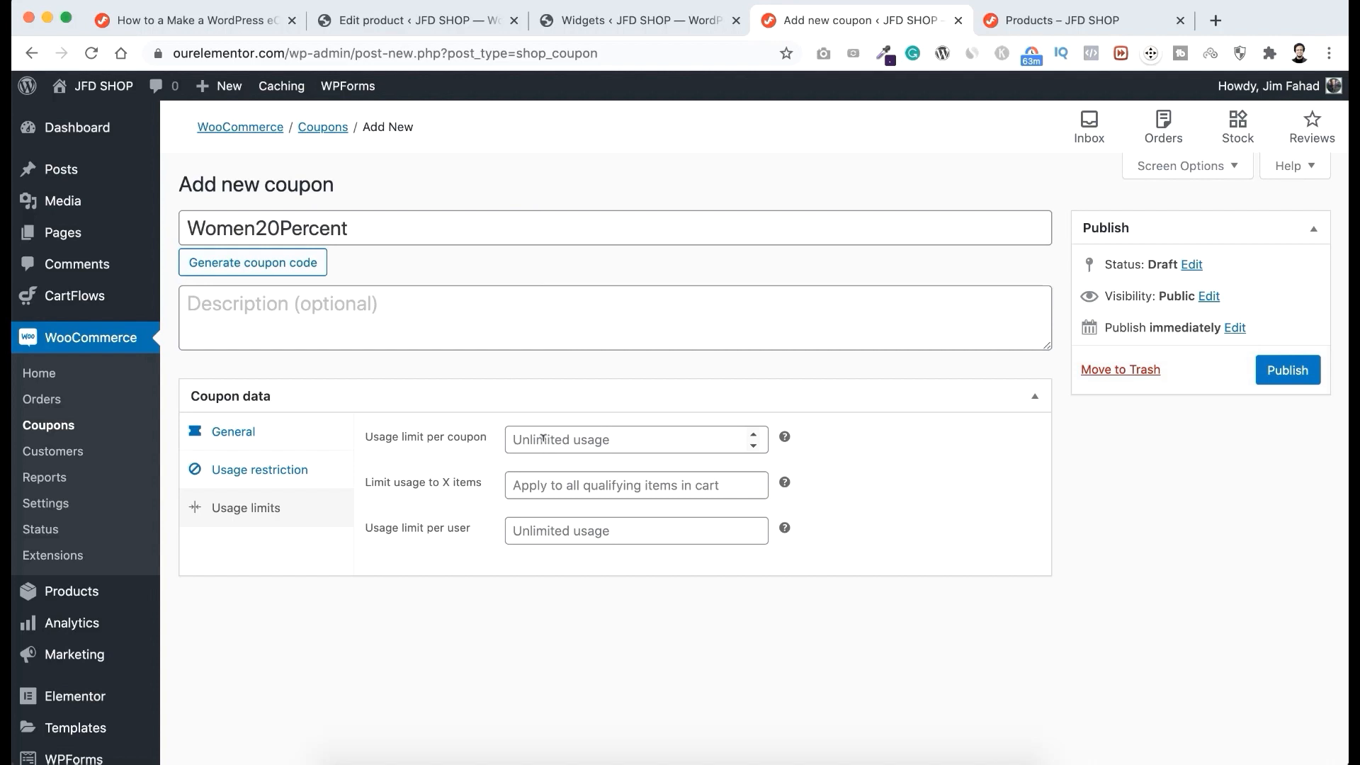
left_click(484, 434)
type("100")
left_click(483, 479)
left_click(526, 526)
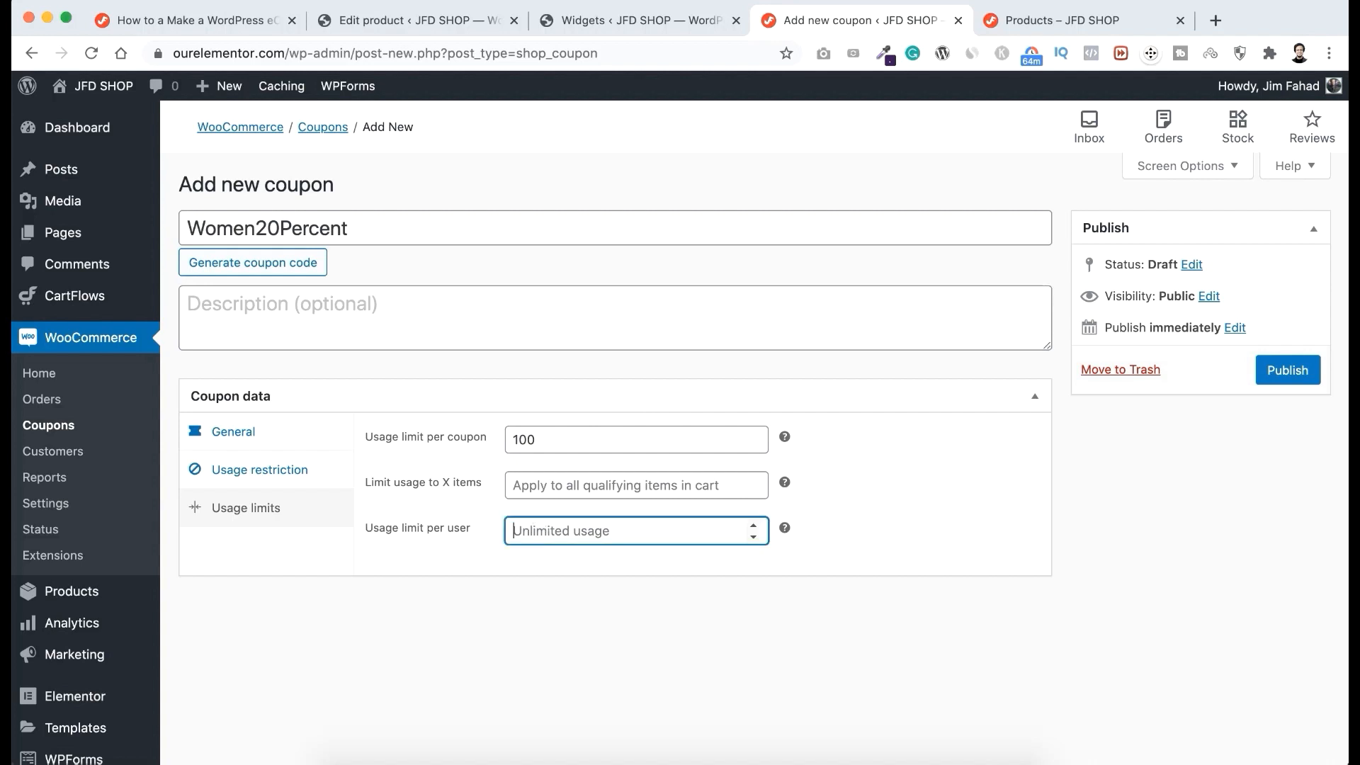
type("1")
left_click(490, 559)
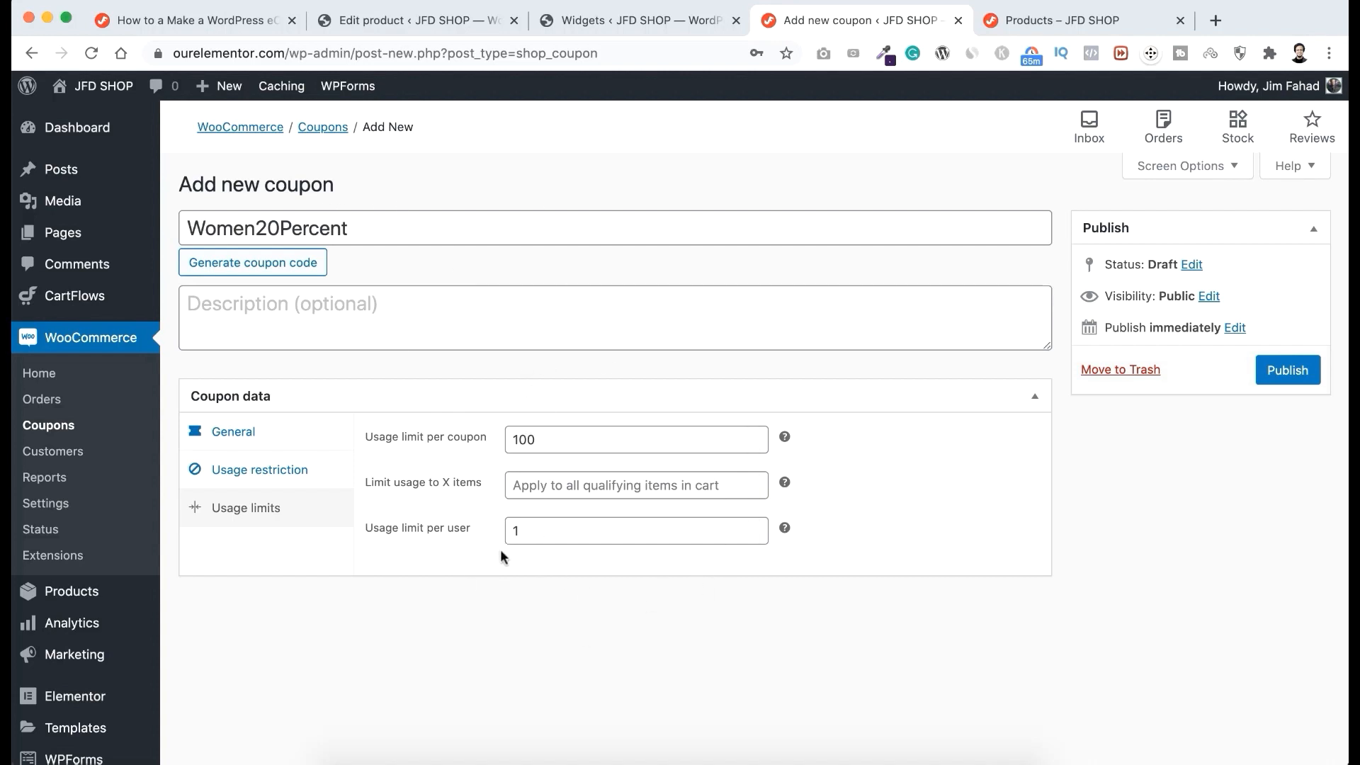
left_click(1277, 371)
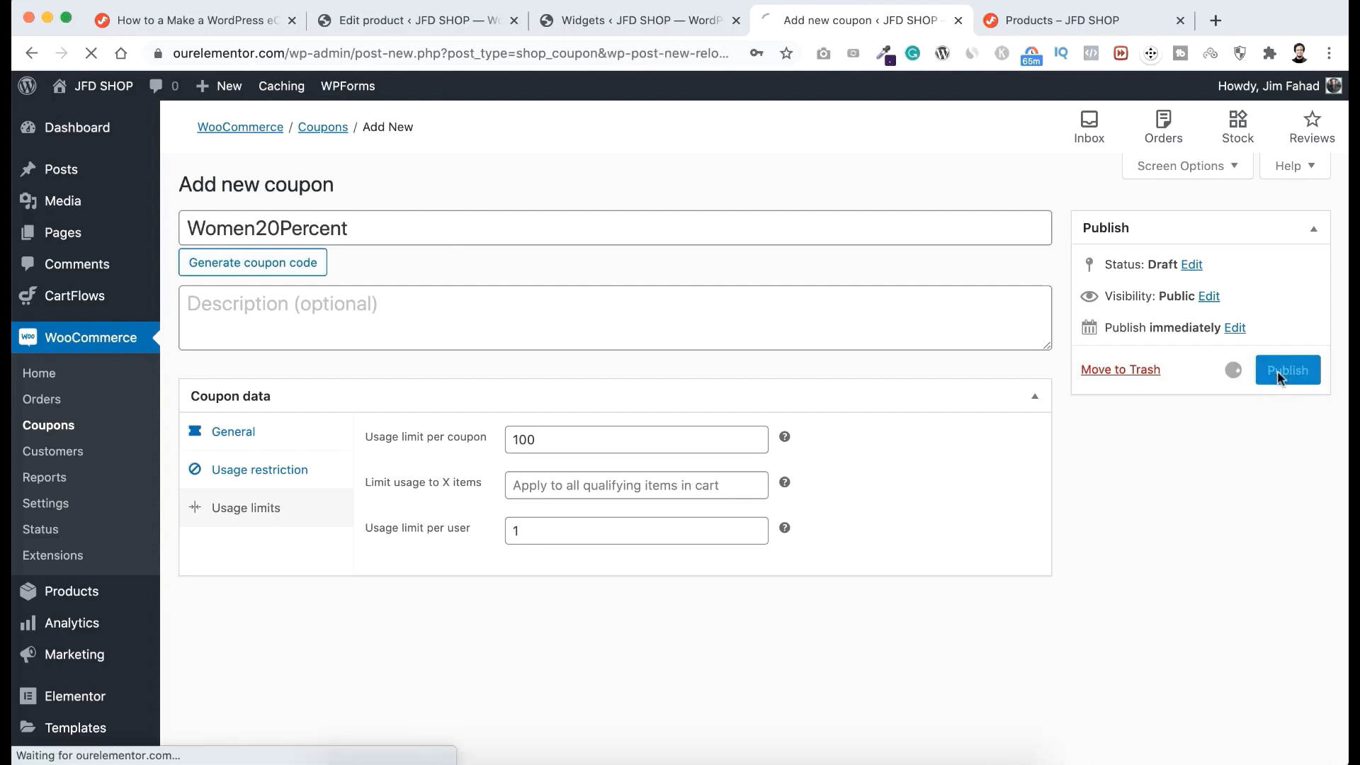
Step: Add the Down Sweater Jacket – Men's to the cart from the storefront's shop page and open the cart
left_click(1056, 20)
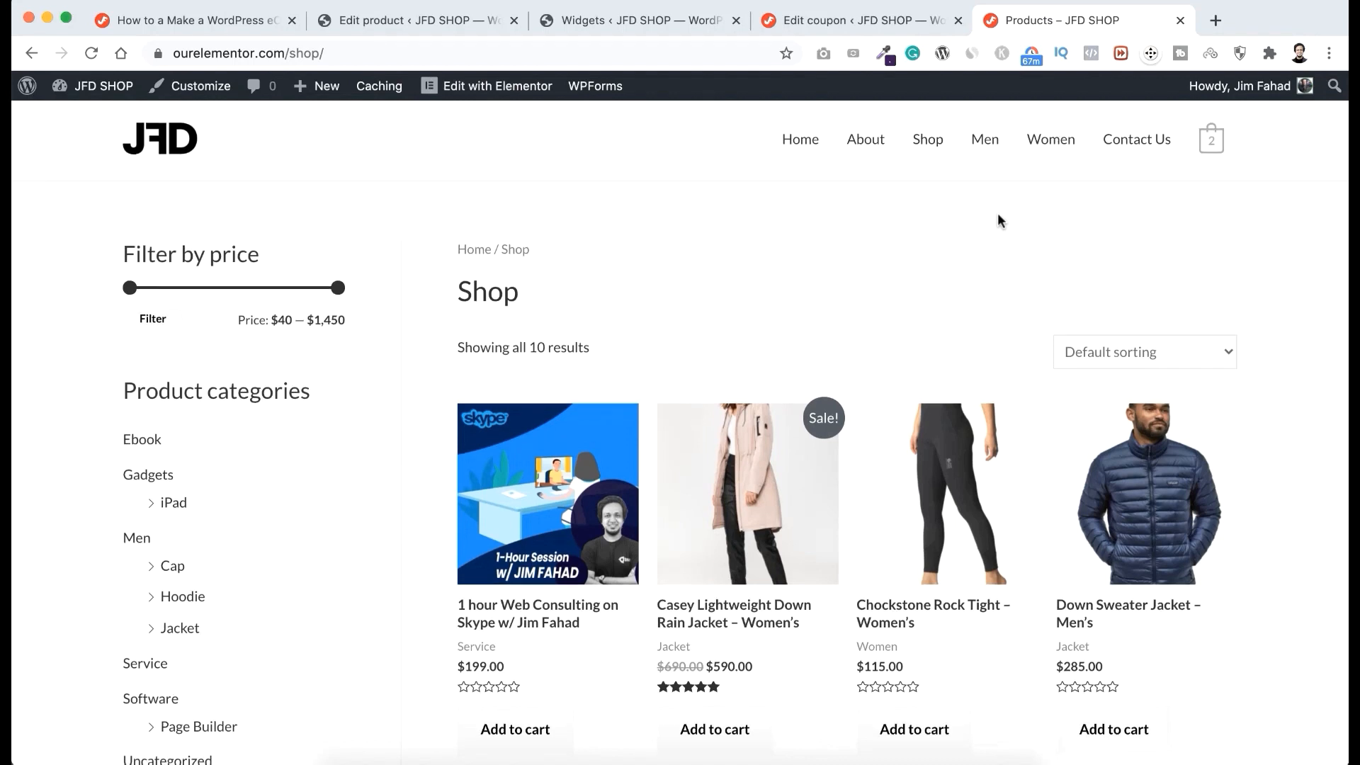
scroll(998, 220, "down", 2)
scroll(1216, 579, "down", 1)
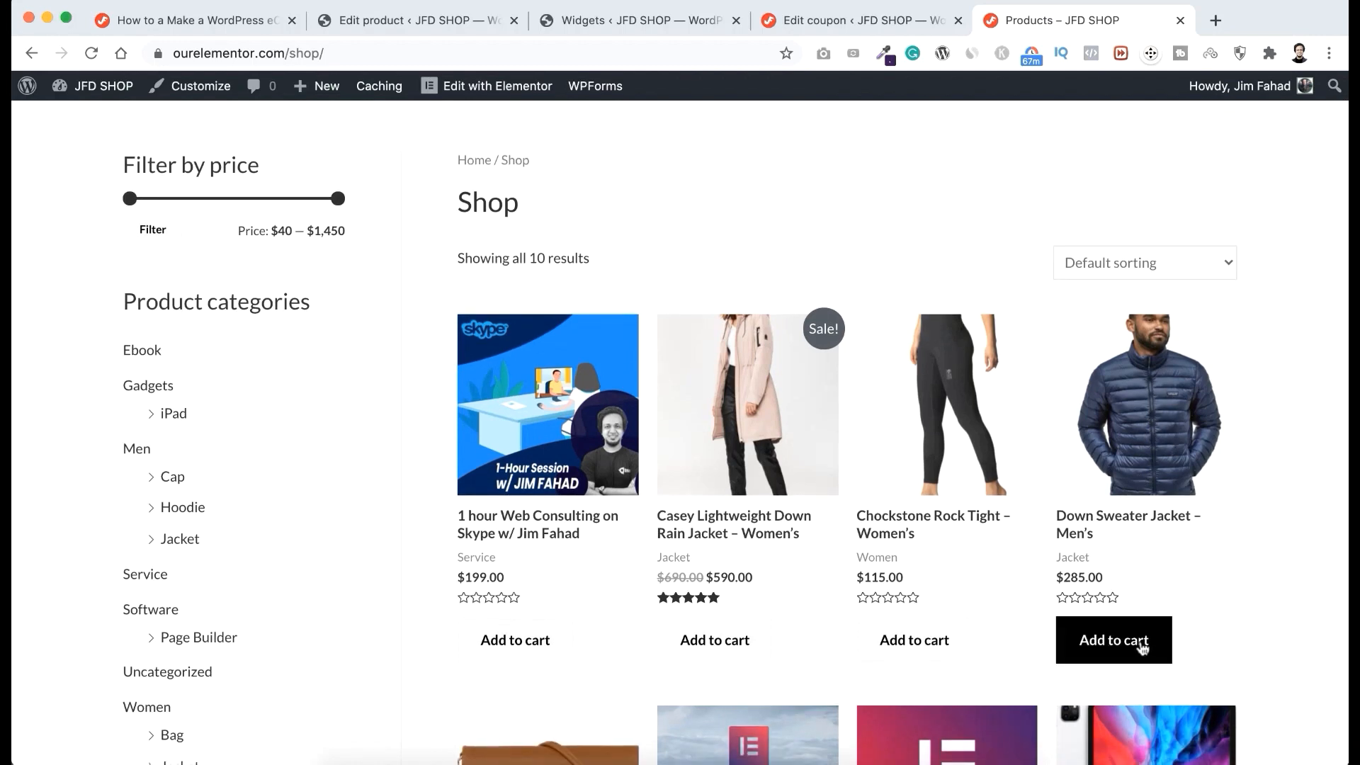
left_click(1140, 646)
scroll(1261, 454, "up", 3)
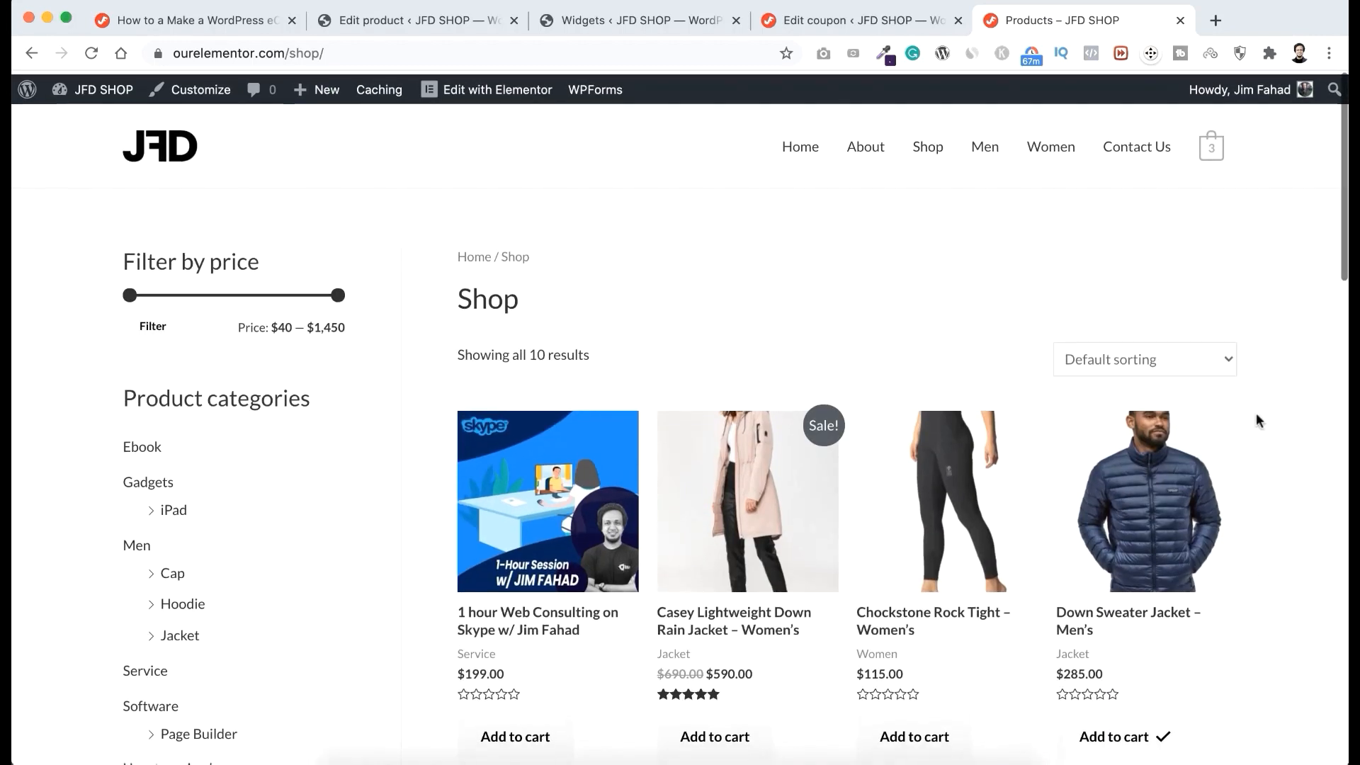
left_click(1213, 147)
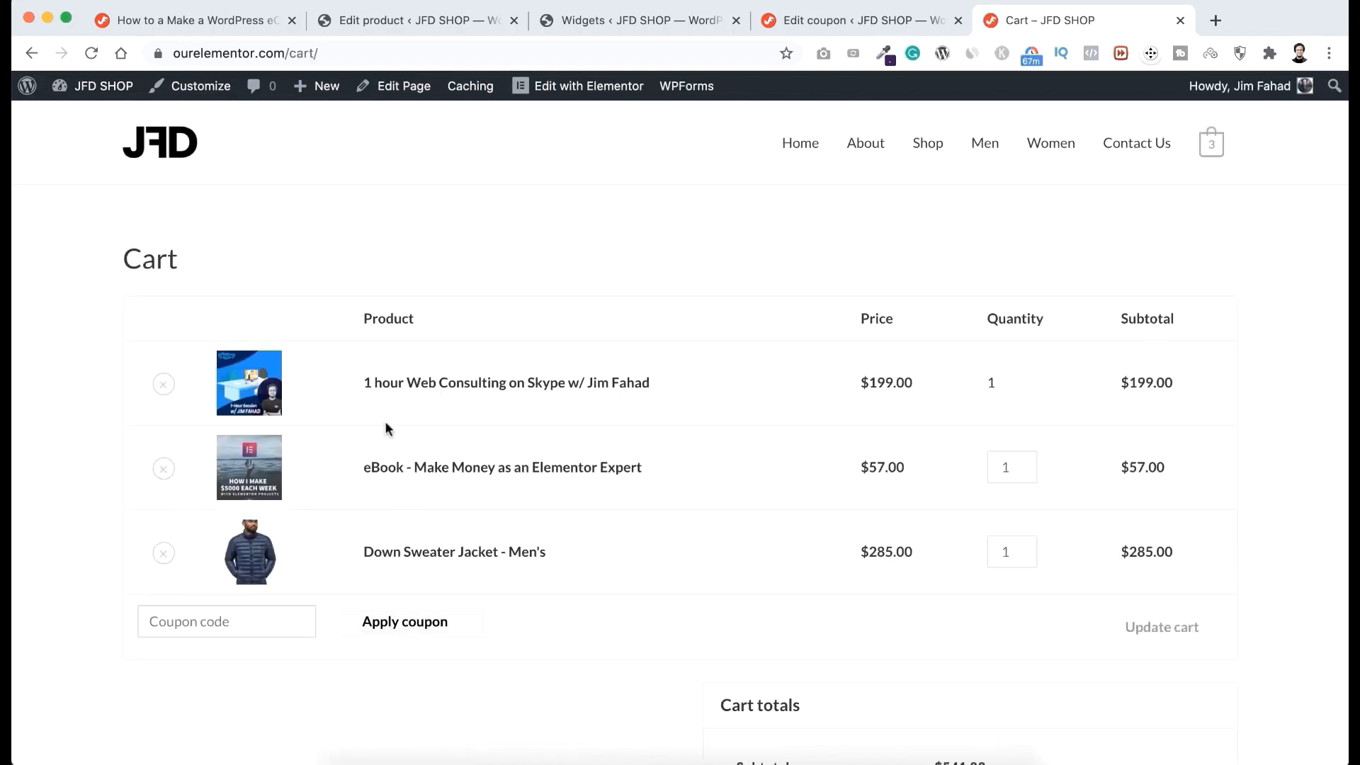
Step: Try to apply the coupon code Women20Percent to the cart
scroll(495, 669, "down", 5)
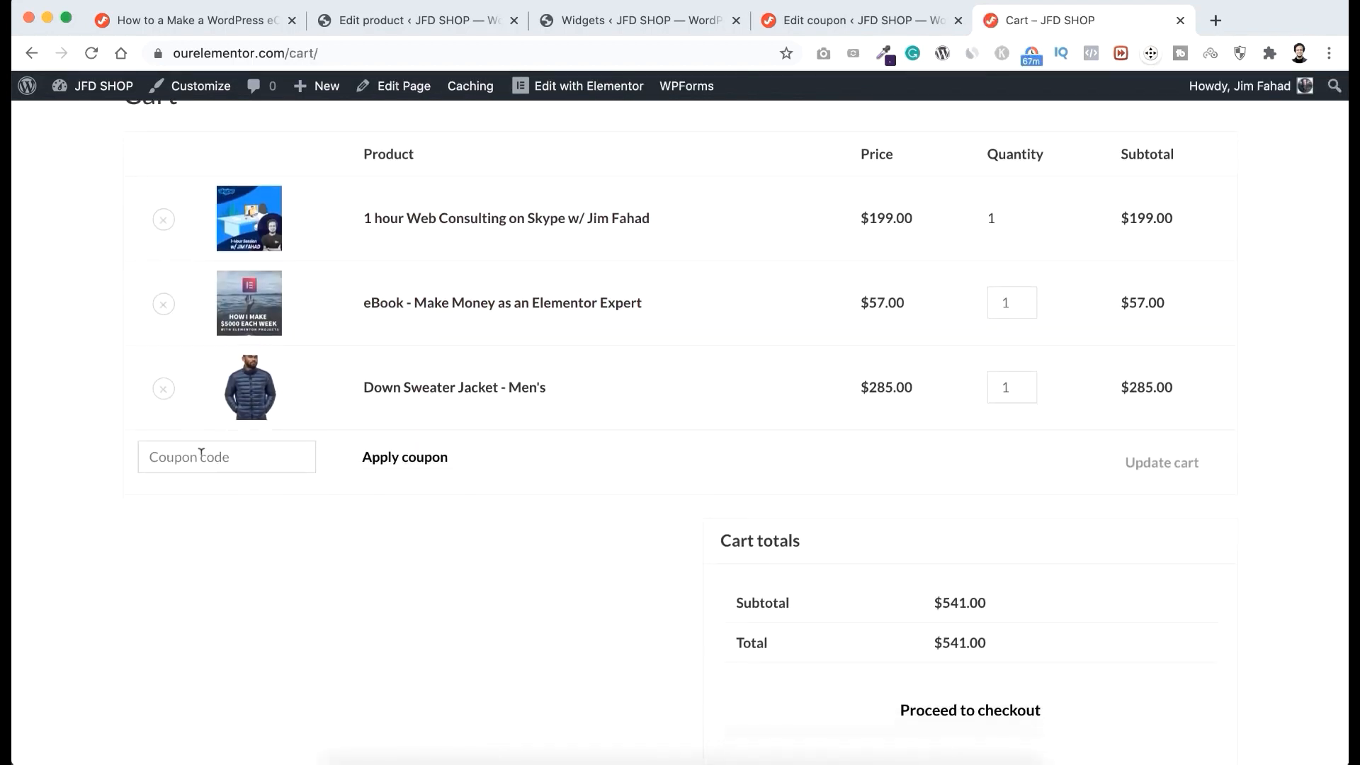
left_click(199, 457)
type("W")
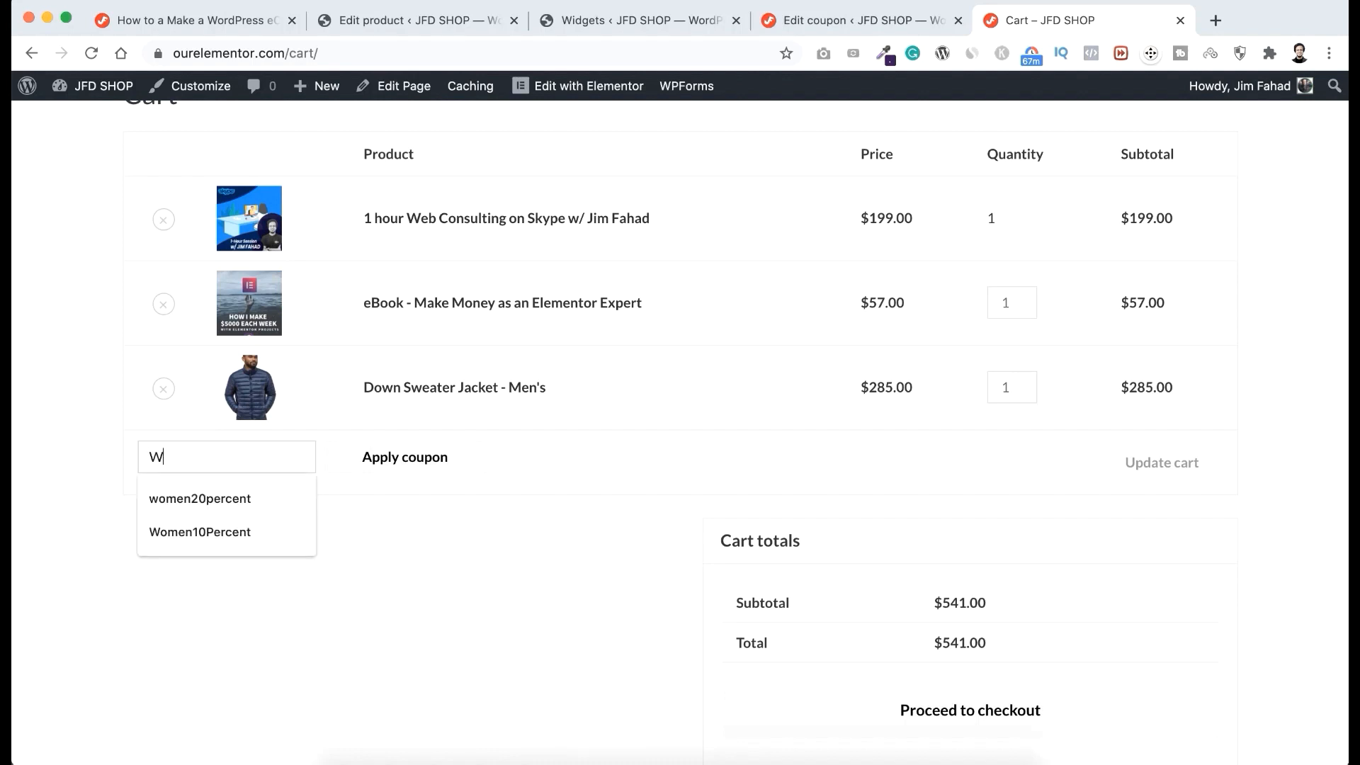
type("omen20Percent")
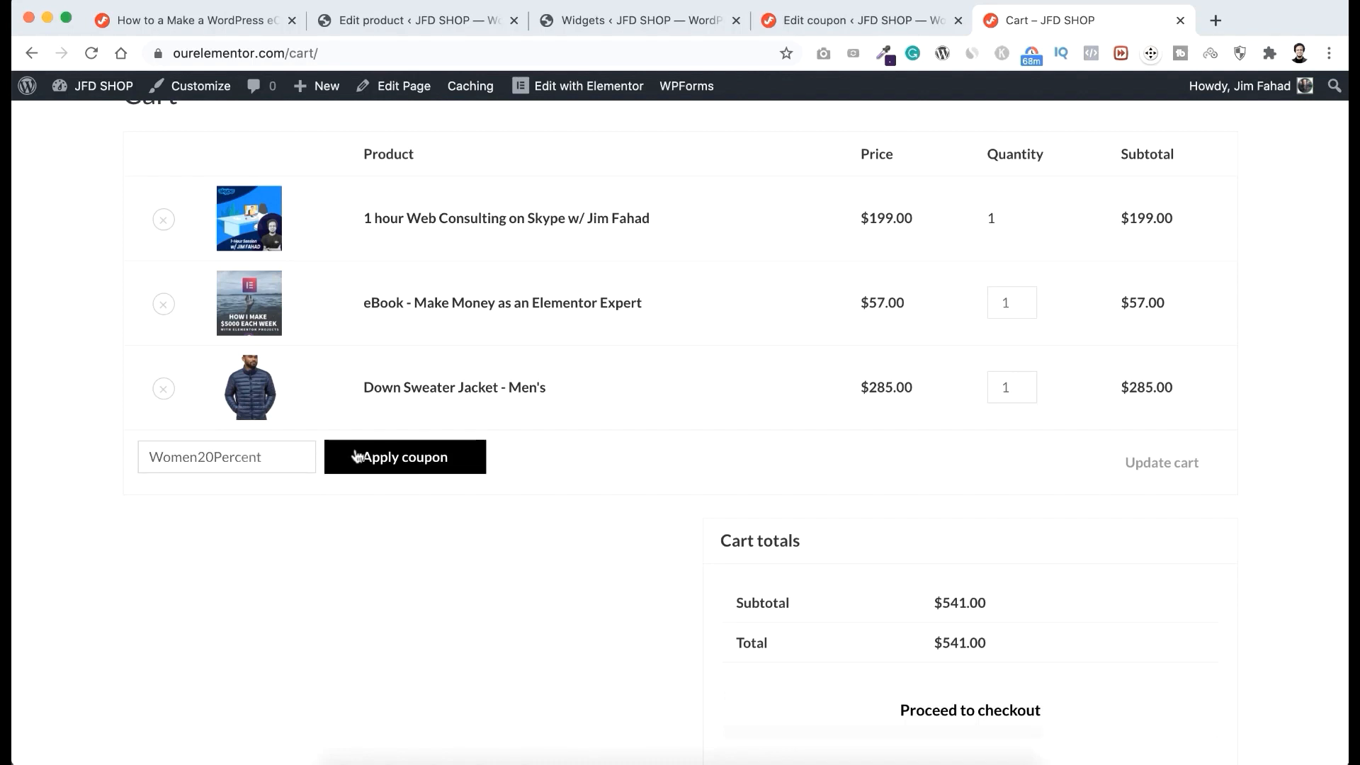
left_click(380, 459)
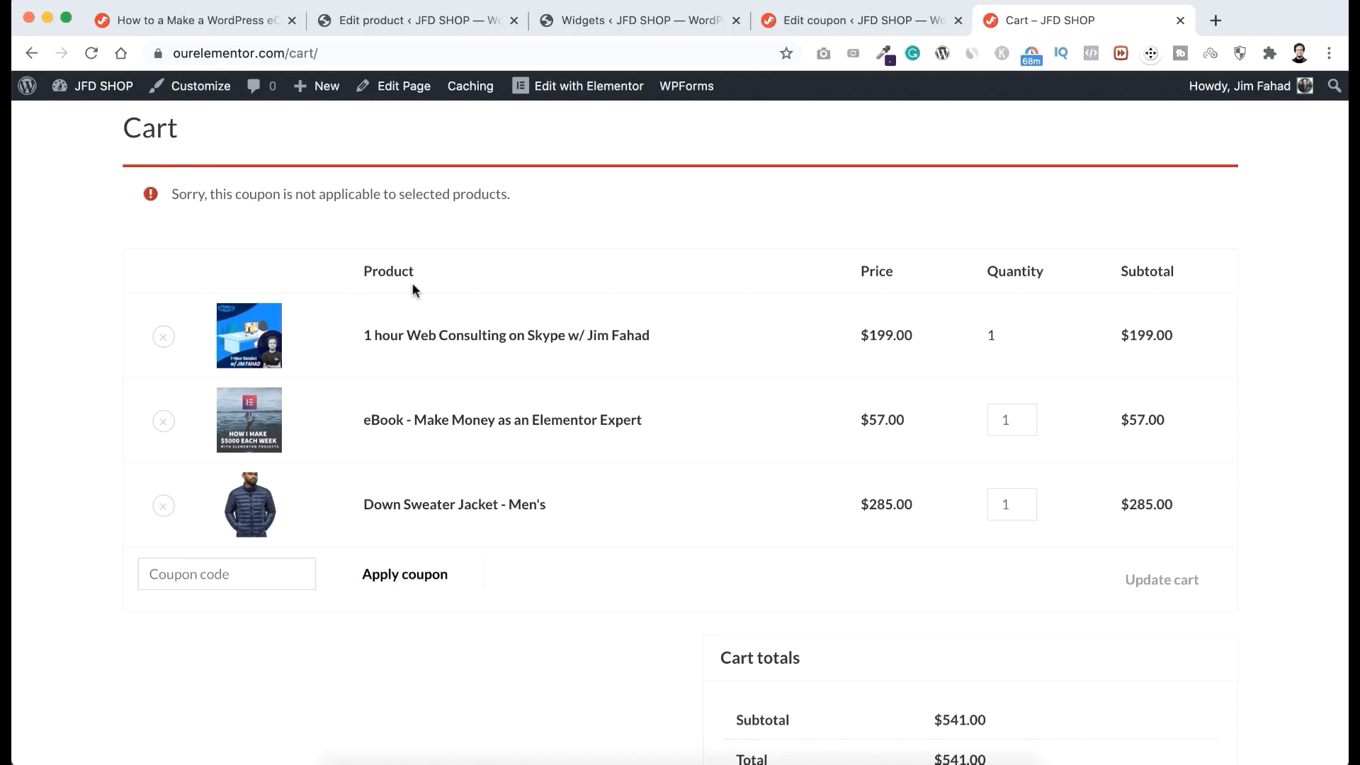
Step: Add the Chockstone Rock Tight – Women's and the Drewmed Crossbody Bag from the shop to the cart, and open the cart
scroll(720, 267, "up", 4)
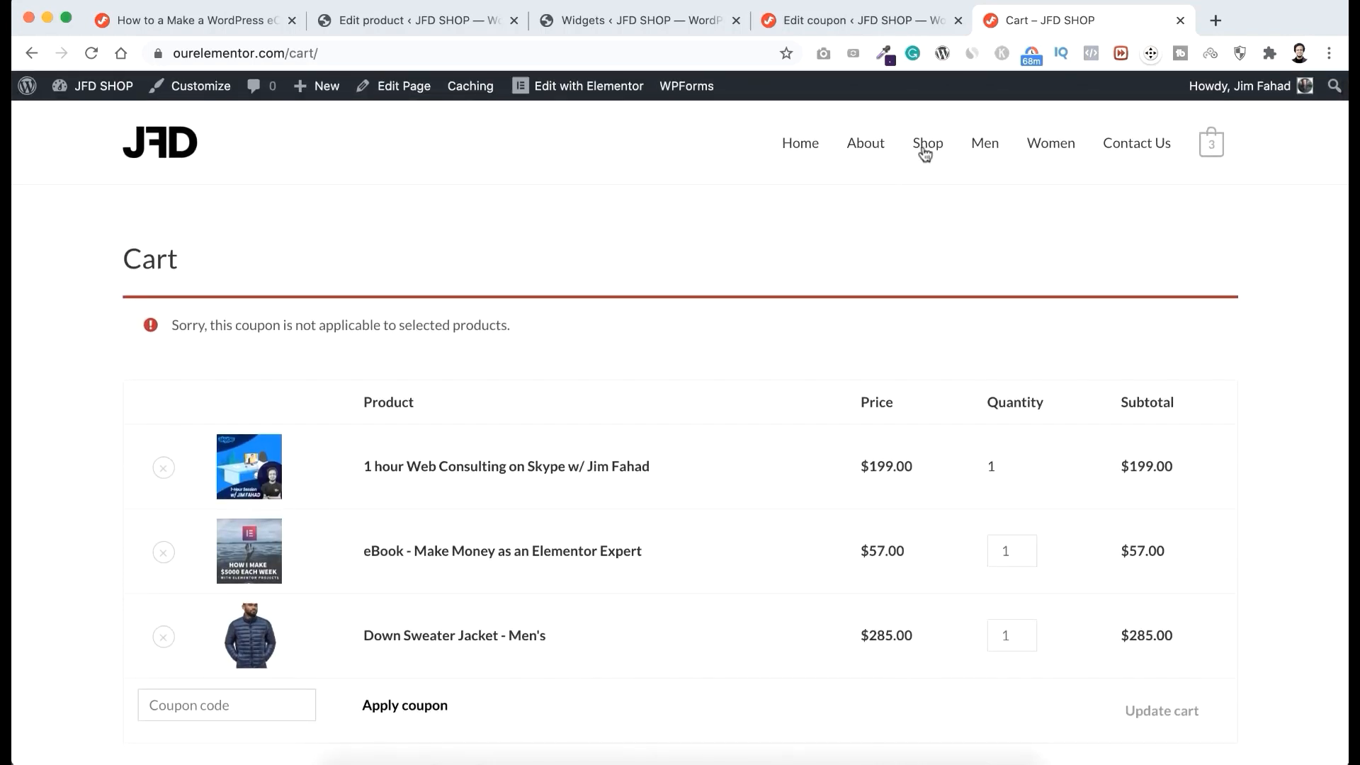
left_click(925, 146)
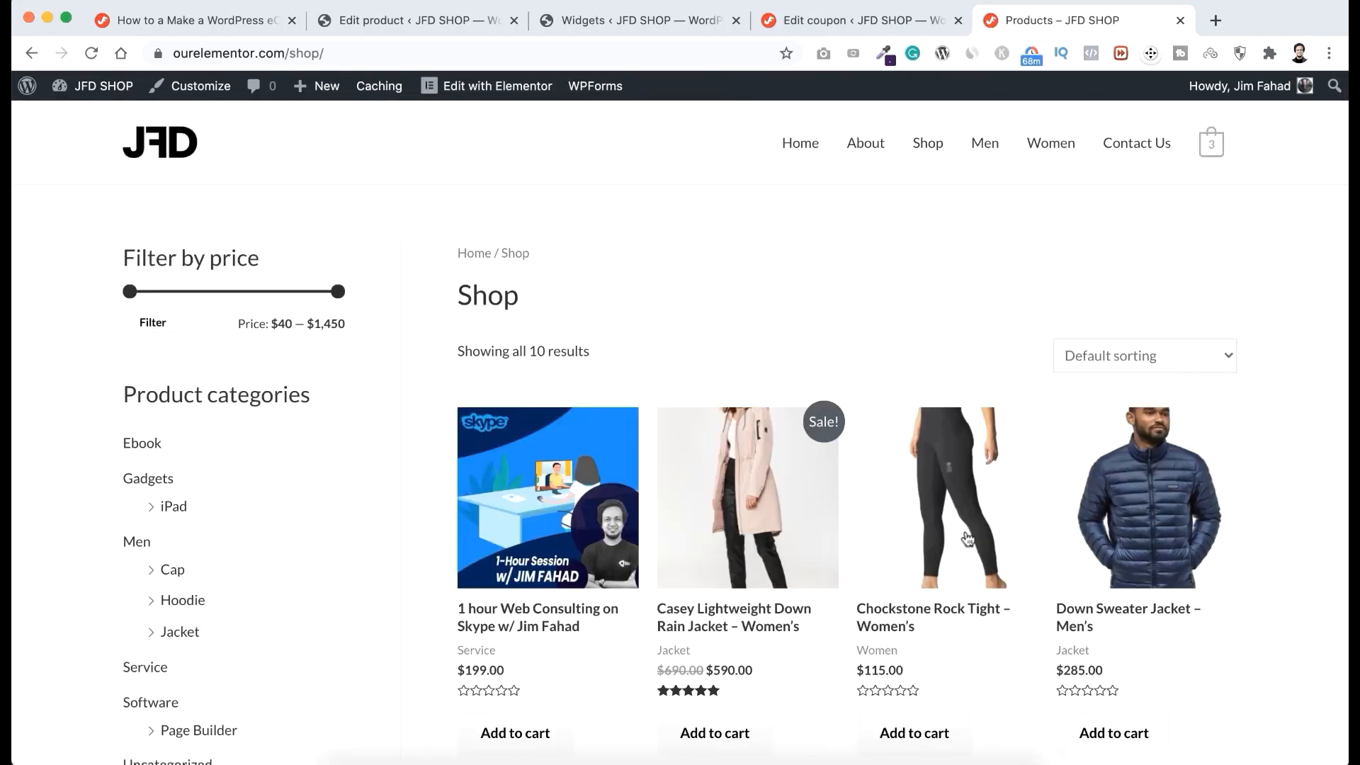
scroll(965, 540, "down", 4)
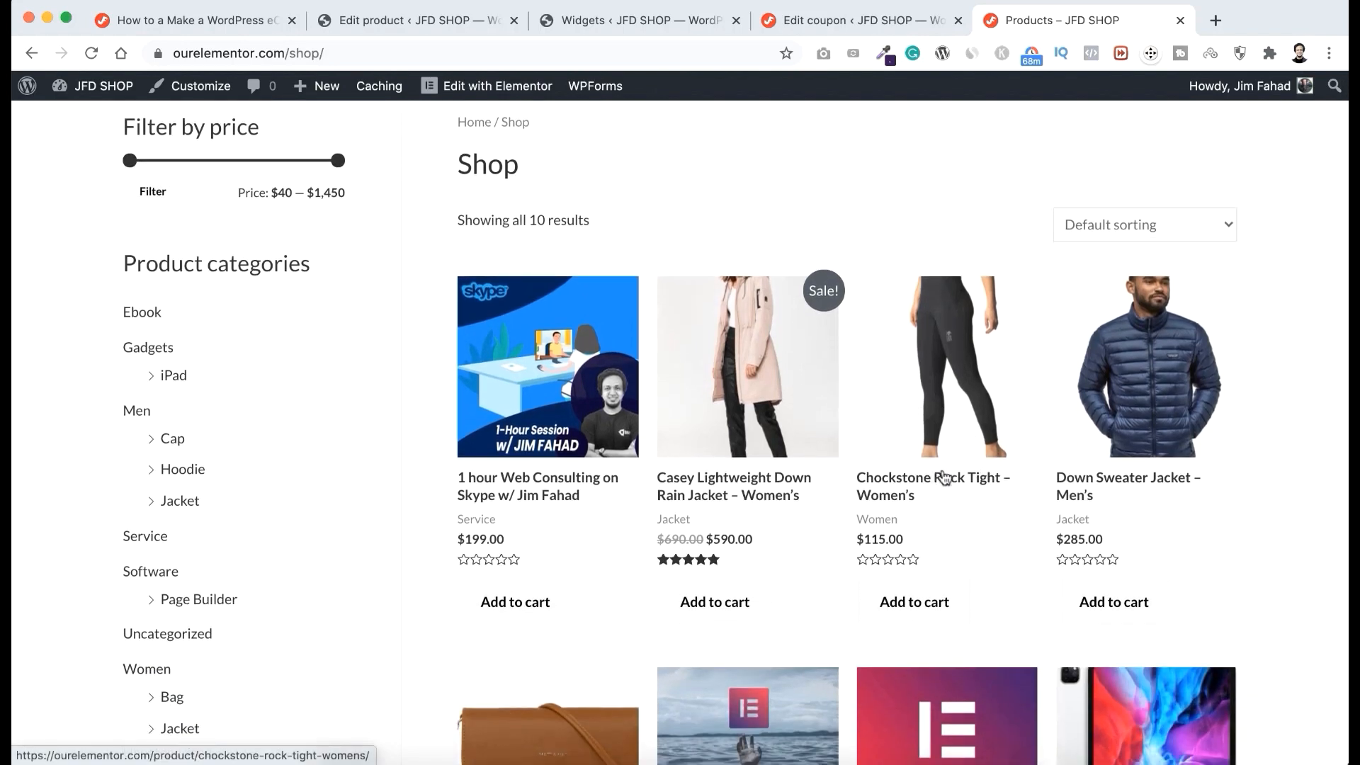
left_click(924, 602)
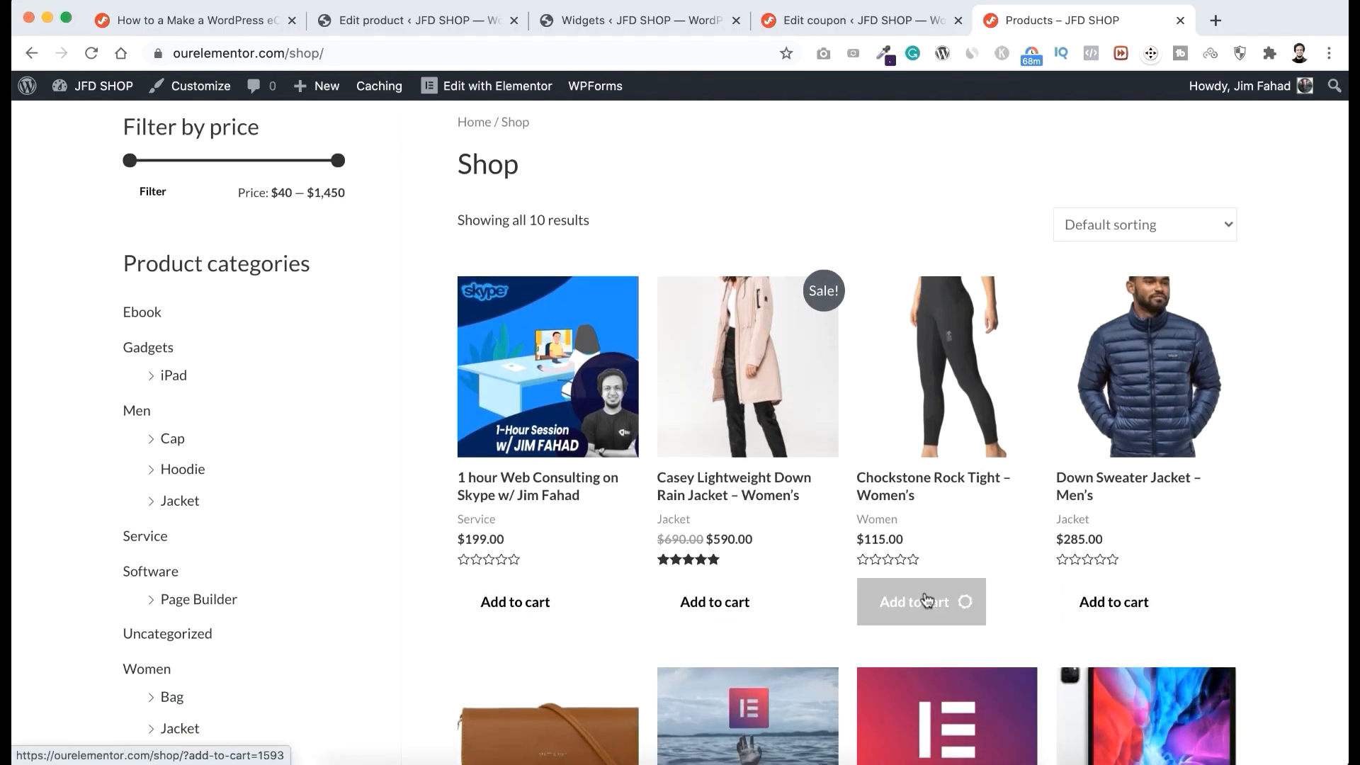
scroll(826, 656, "down", 5)
scroll(826, 659, "down", 5)
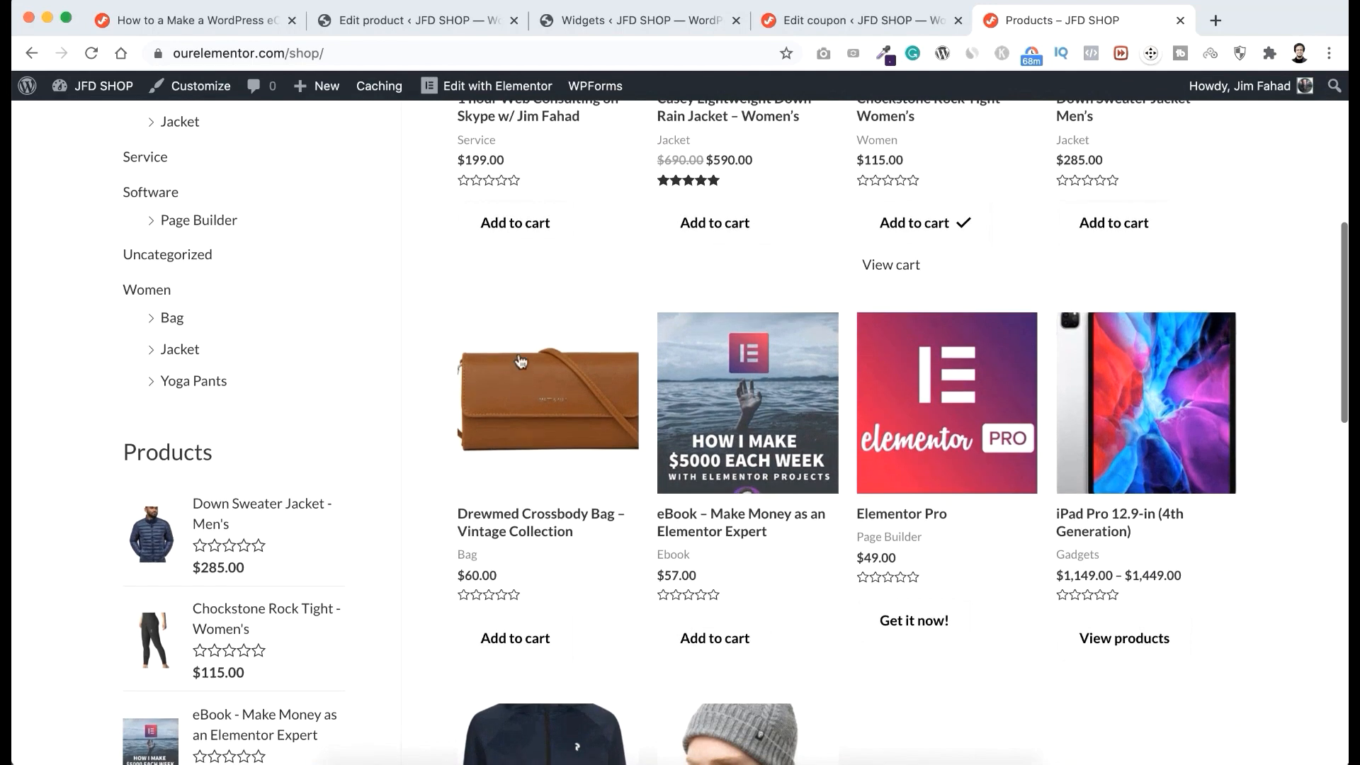
left_click(515, 638)
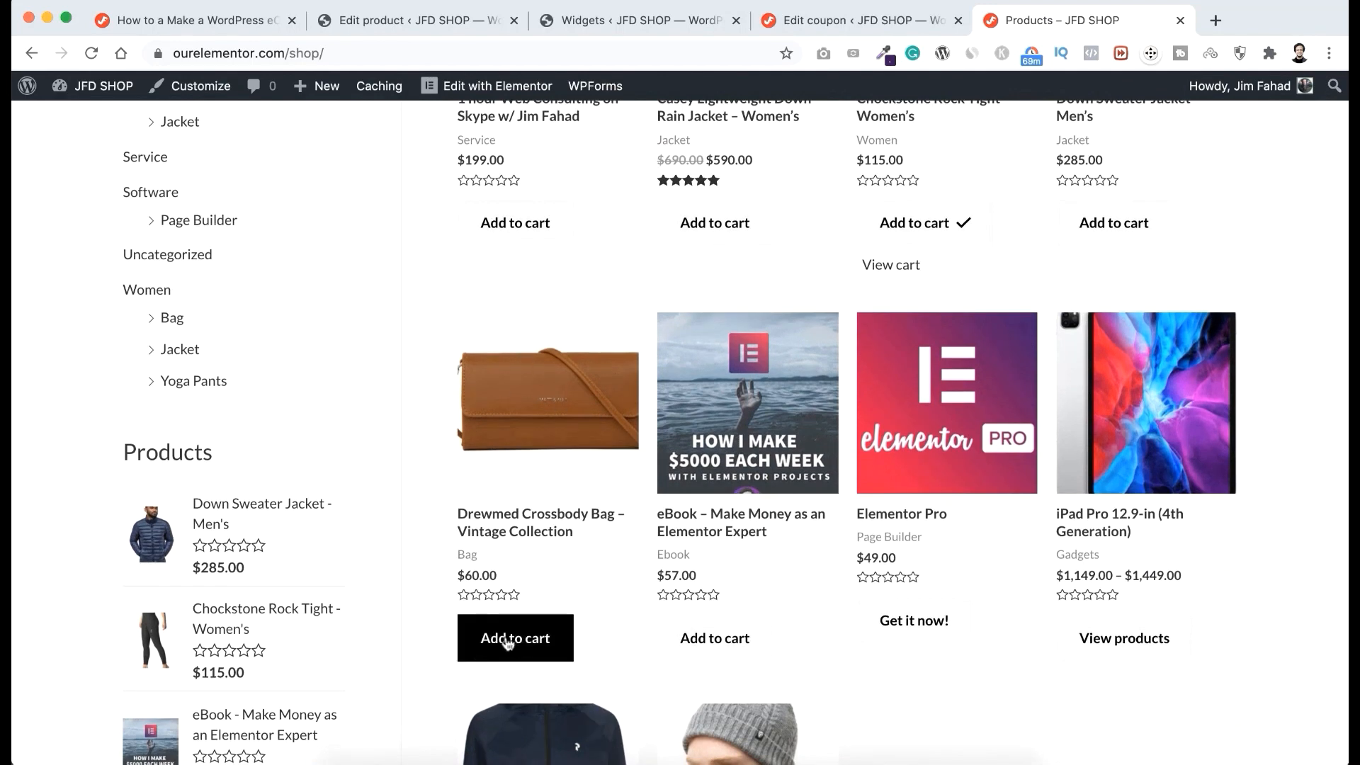
scroll(1286, 275, "up", 10)
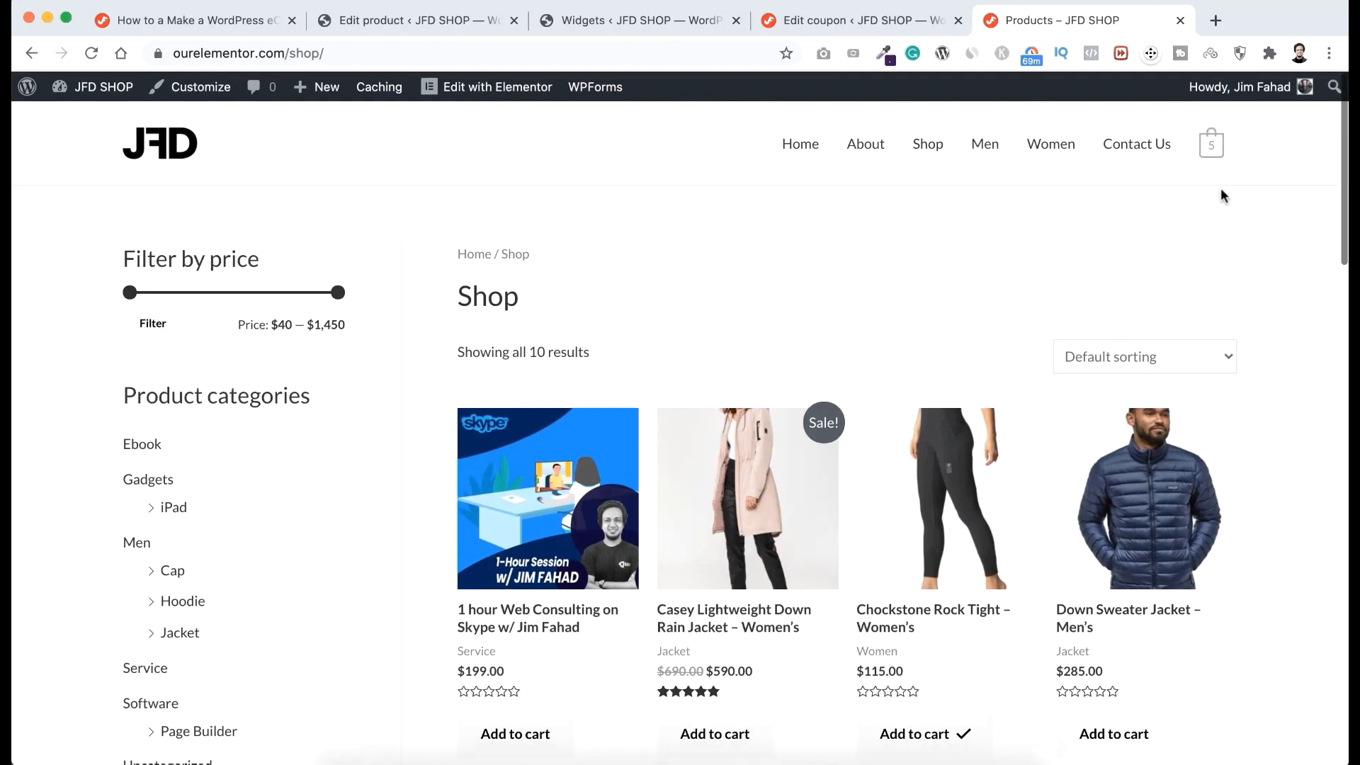
left_click(1210, 144)
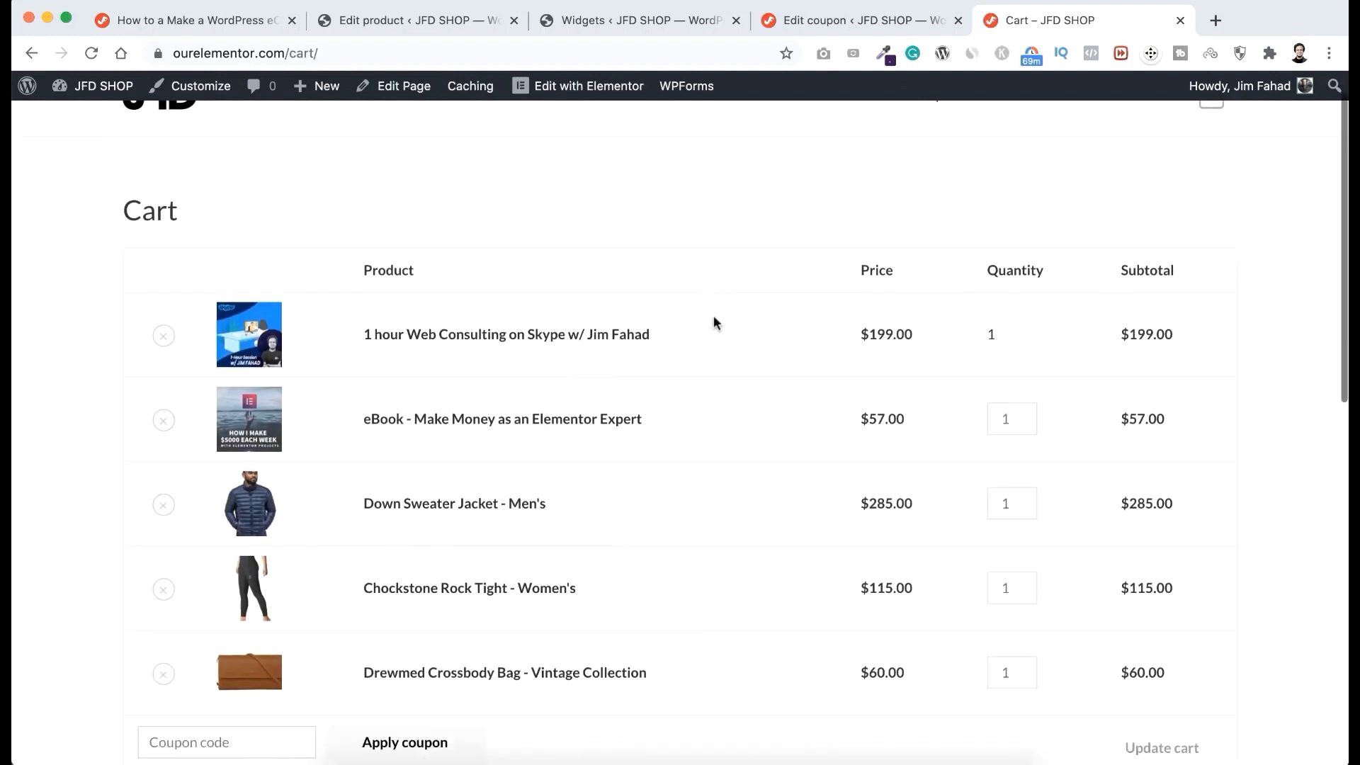
Step: Apply the coupon code Women20Percent to the cart and check its discount in the cart totals
scroll(712, 316, "down", 4)
left_click(221, 536)
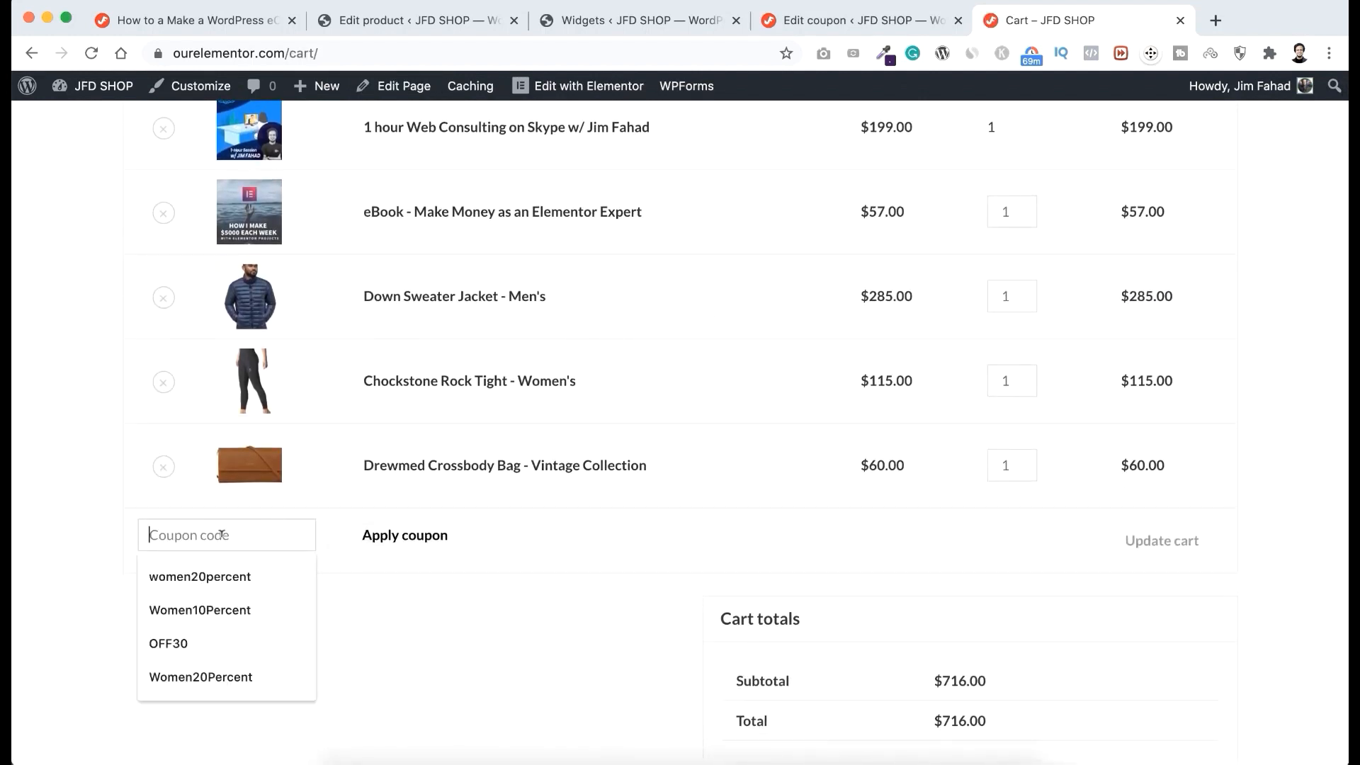
type("Women20Percent")
left_click(415, 600)
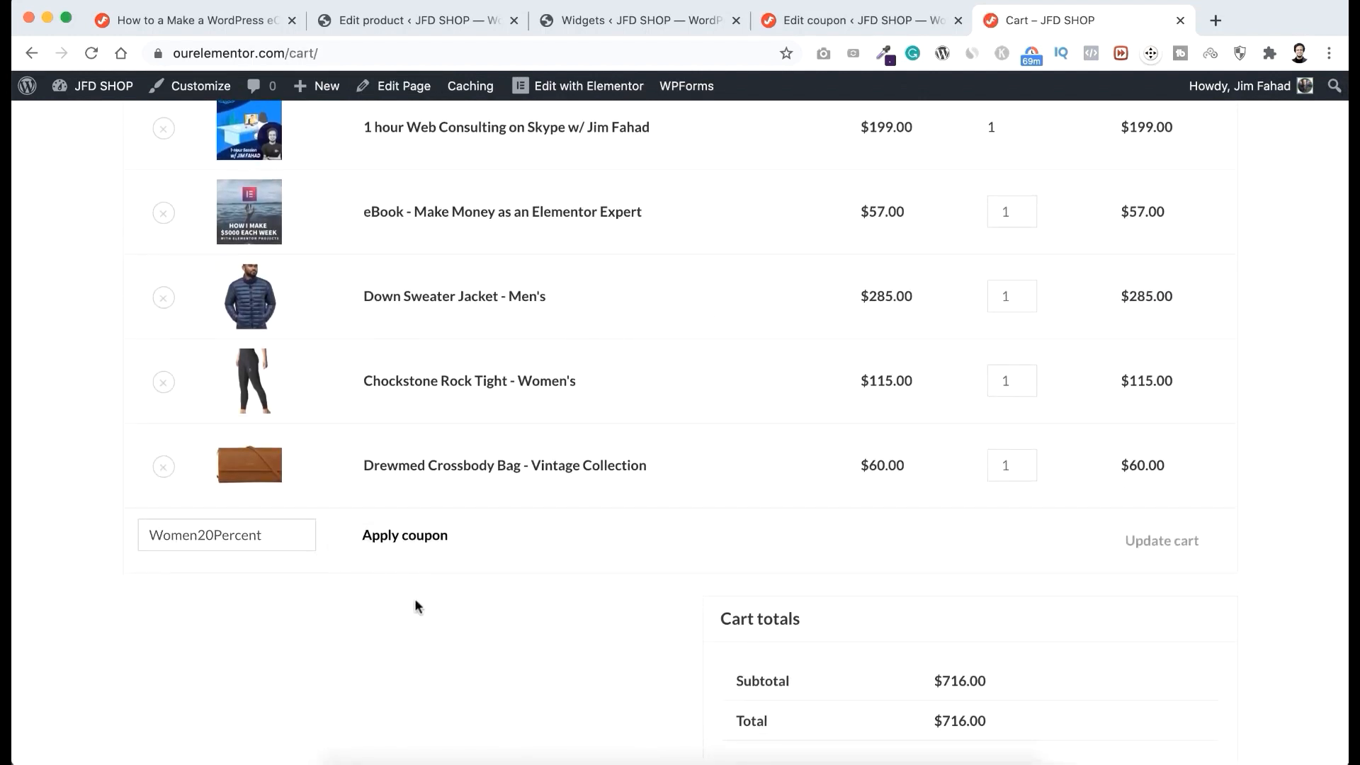
left_click(411, 554)
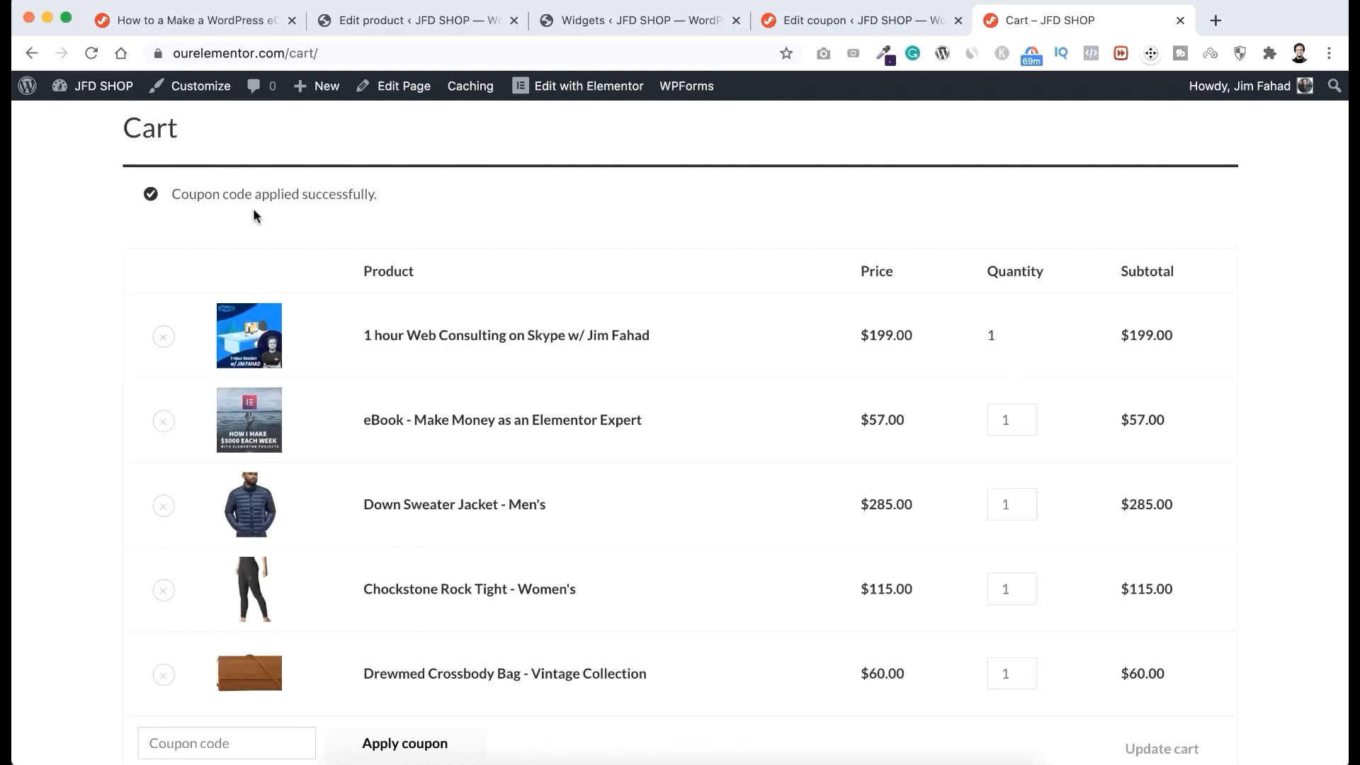
scroll(703, 395, "down", 5)
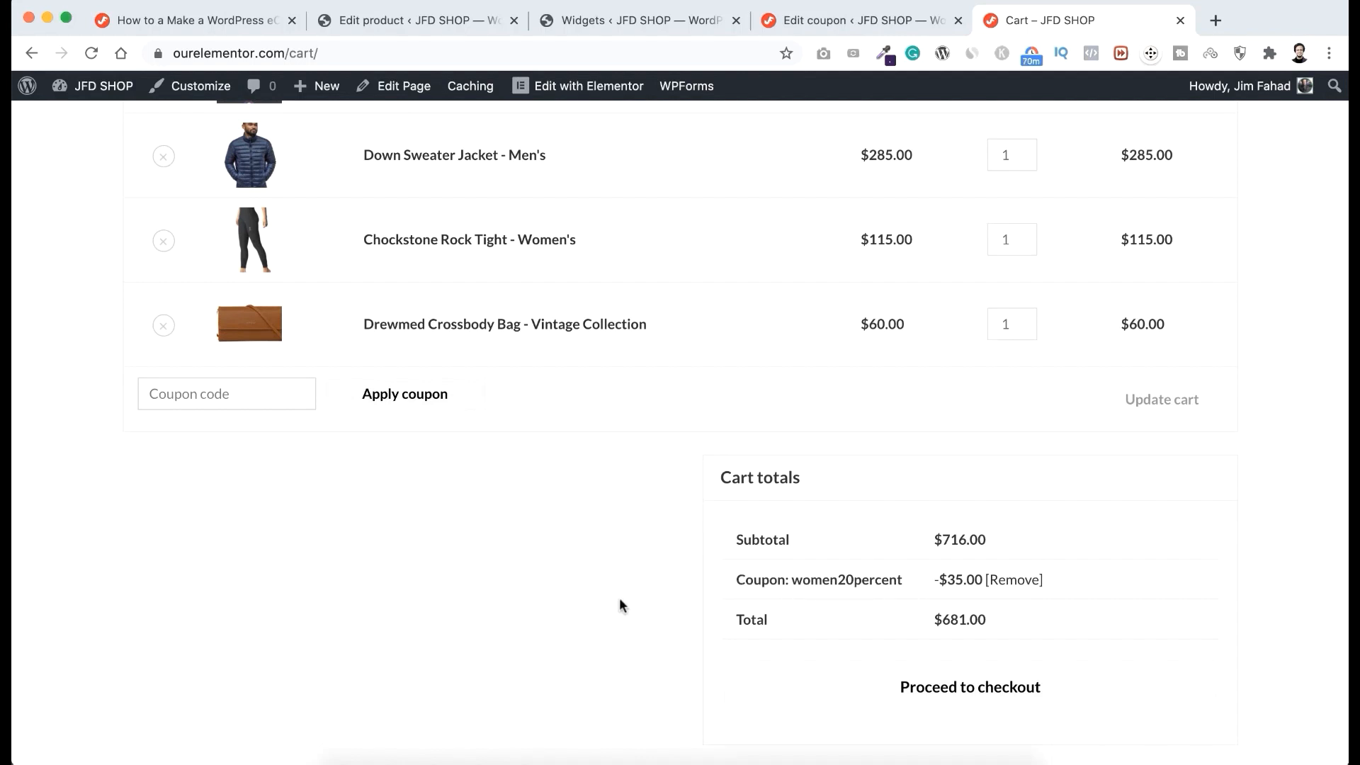
scroll(619, 597, "up", 1)
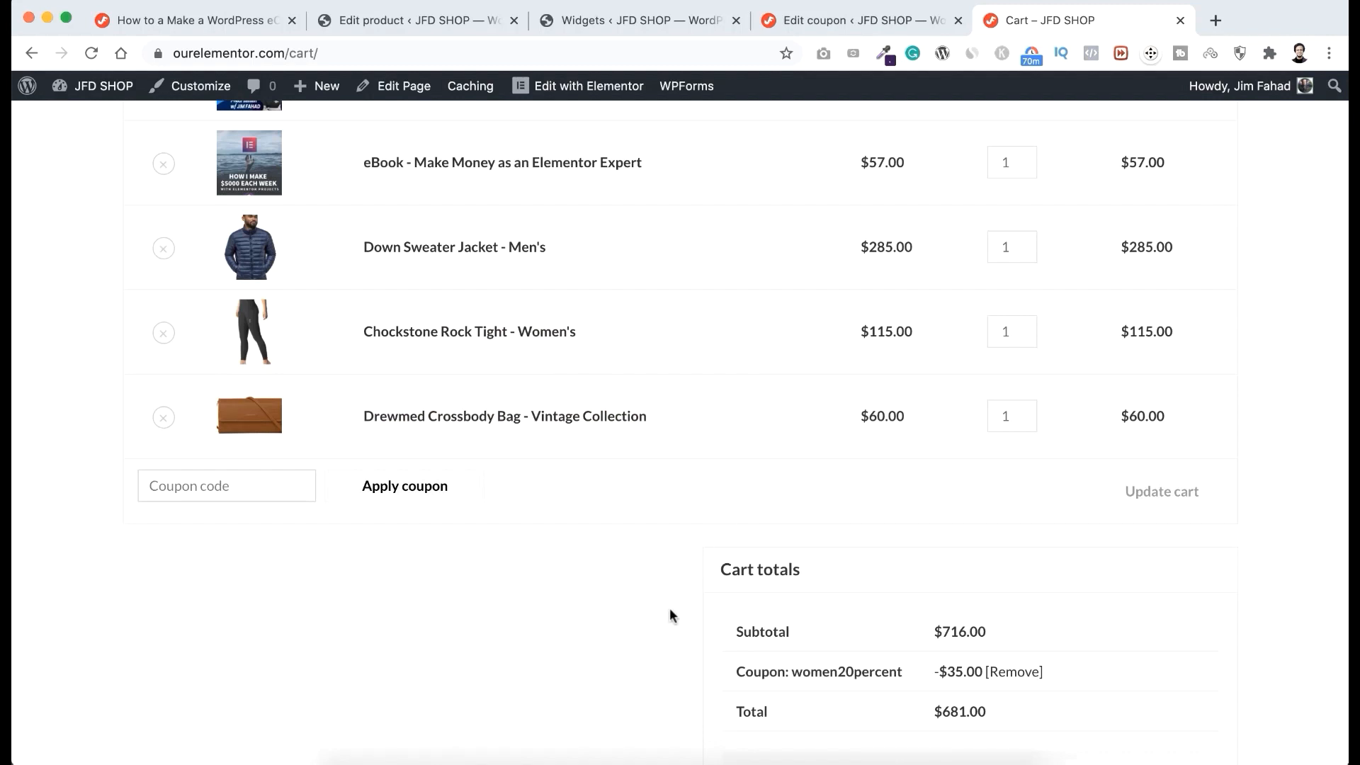
scroll(670, 608, "down", 1)
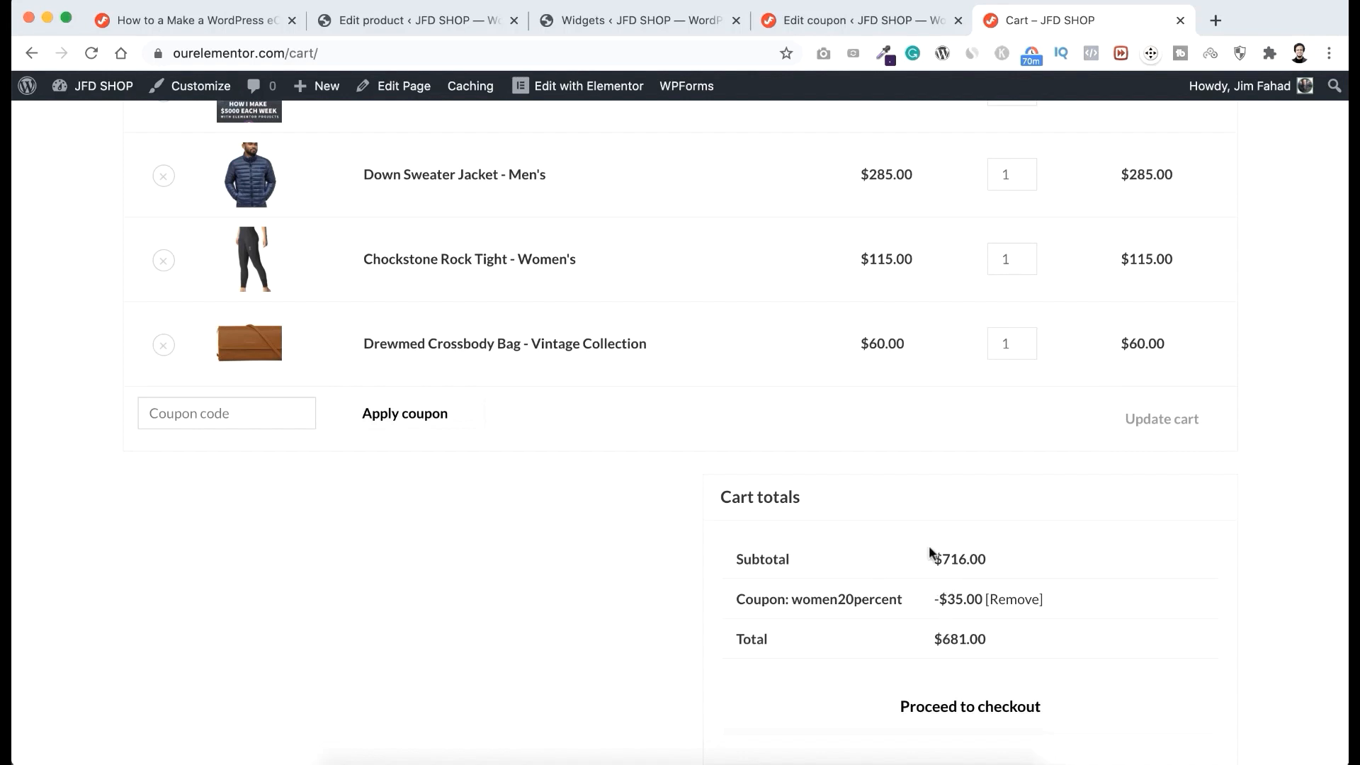
scroll(533, 482, "up", 7)
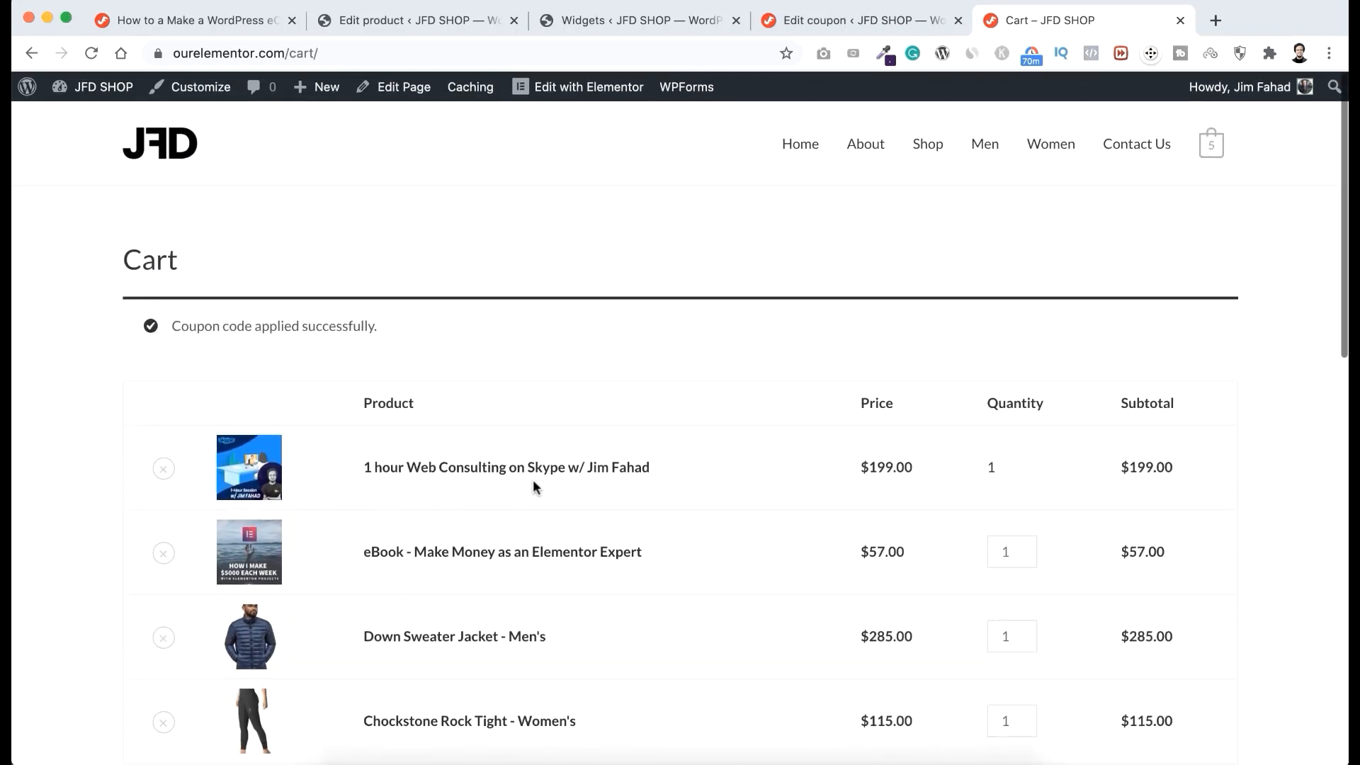
Step: Switch back to the coupon editor and start a new coupon with the code off50
left_click(858, 20)
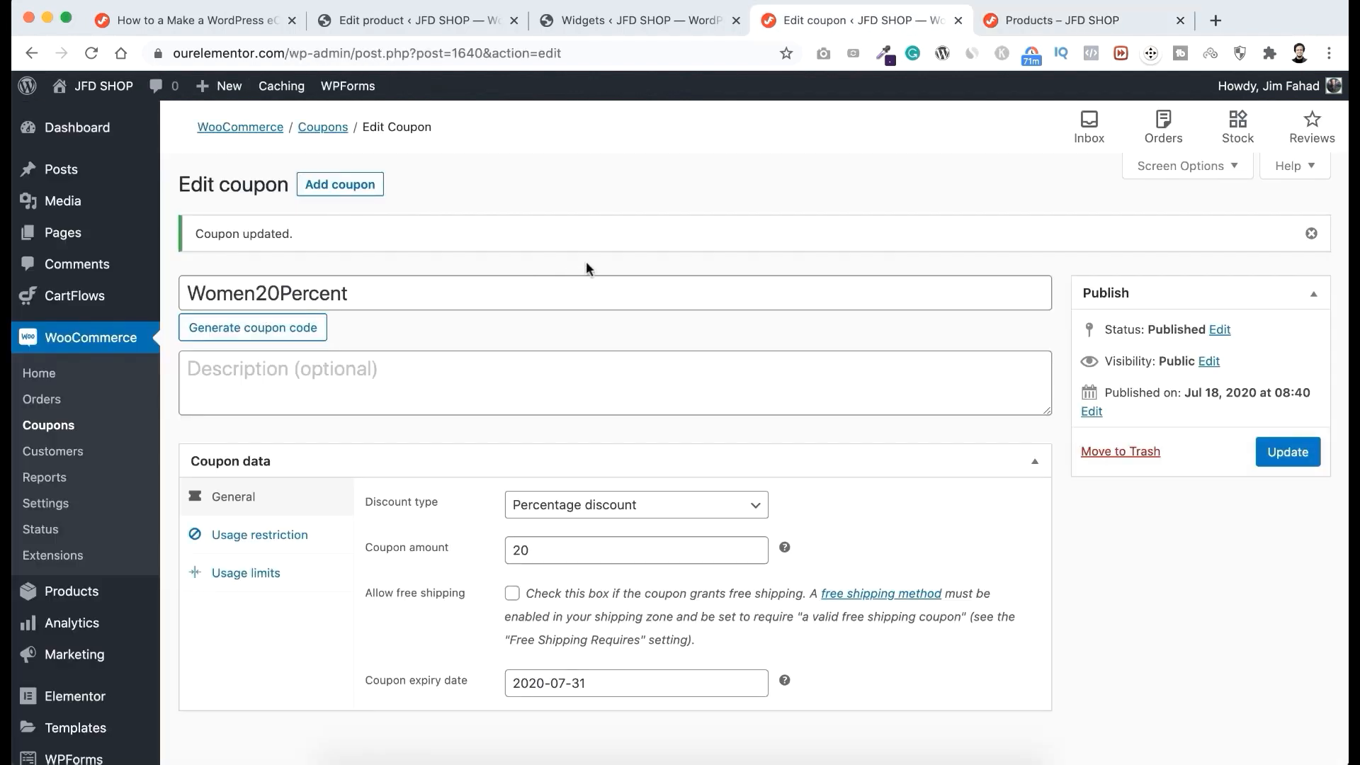
left_click(340, 185)
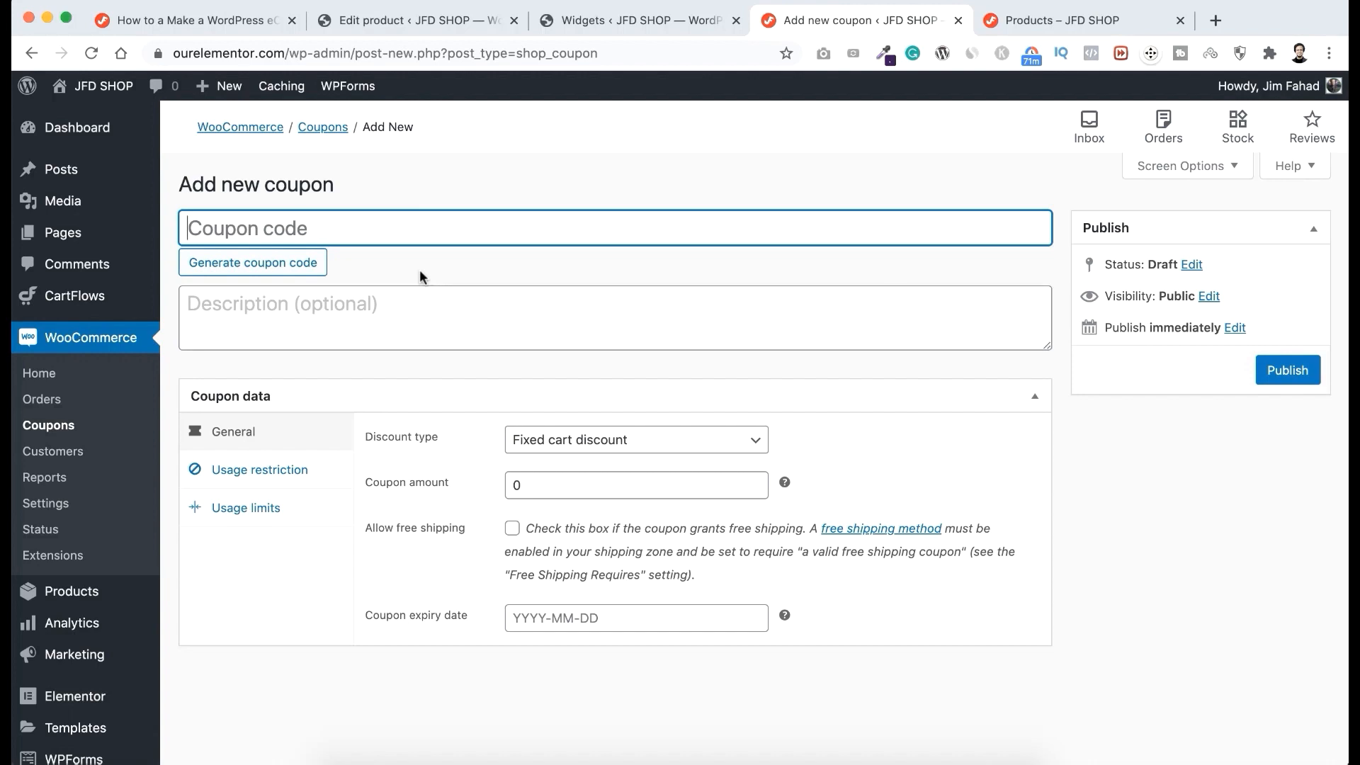
left_click(1065, 26)
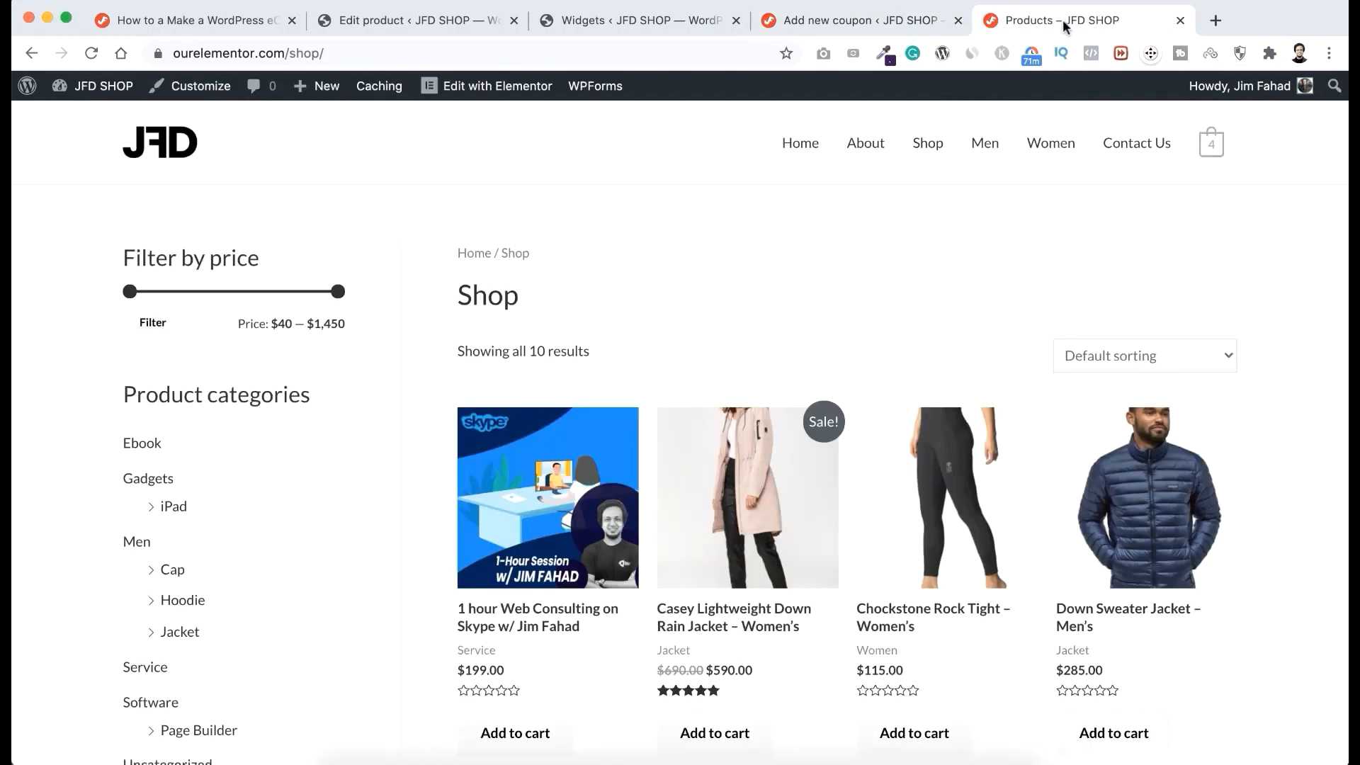
scroll(680, 386, "down", 2)
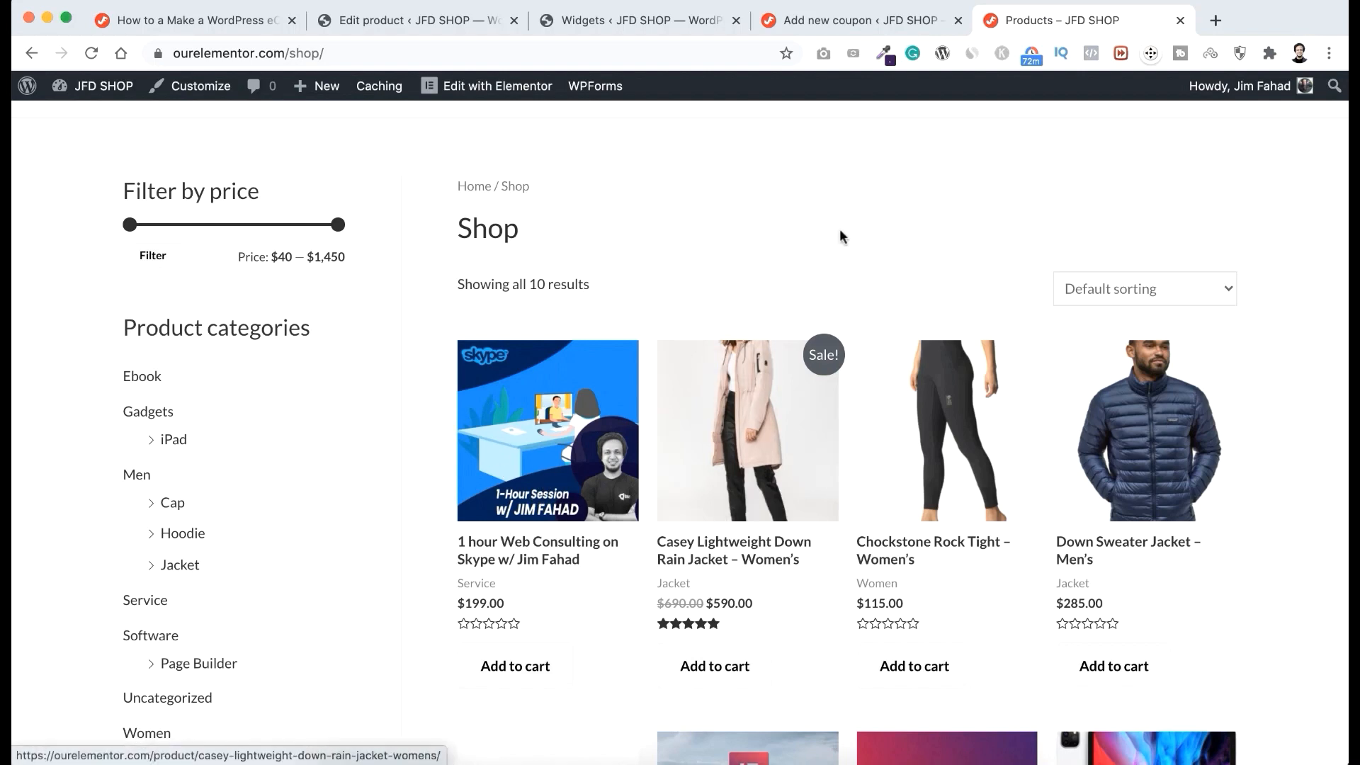
left_click(859, 27)
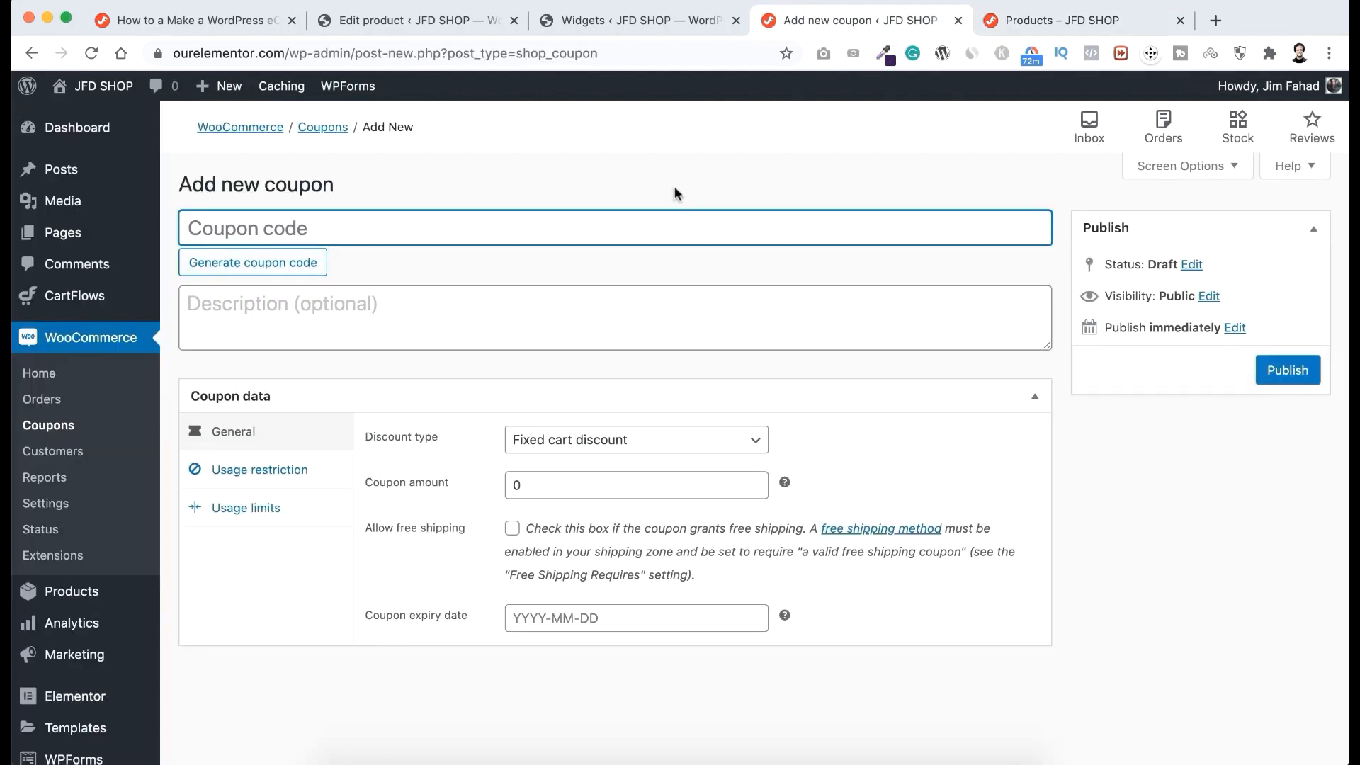
type("off50")
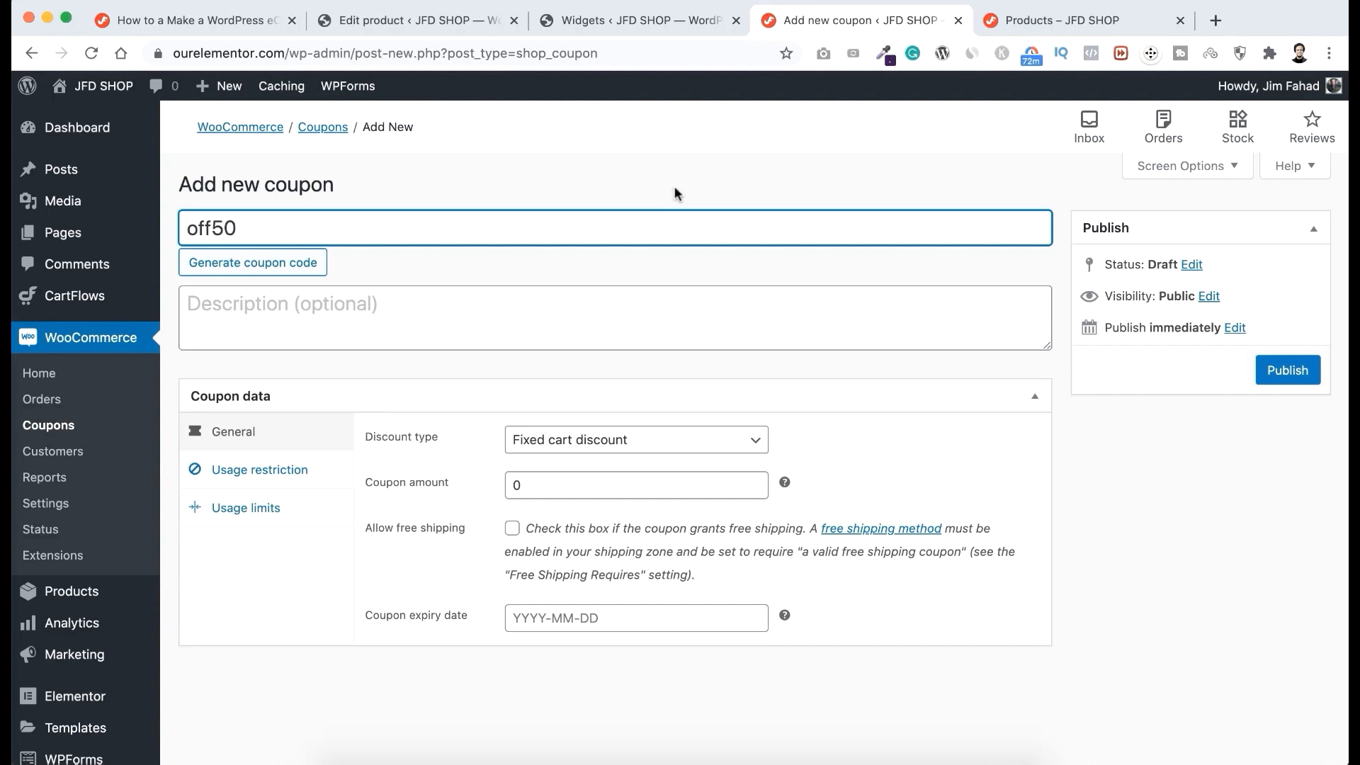
Step: Set the coupon's discount type to Fixed product discount and its amount to 50
left_click(574, 441)
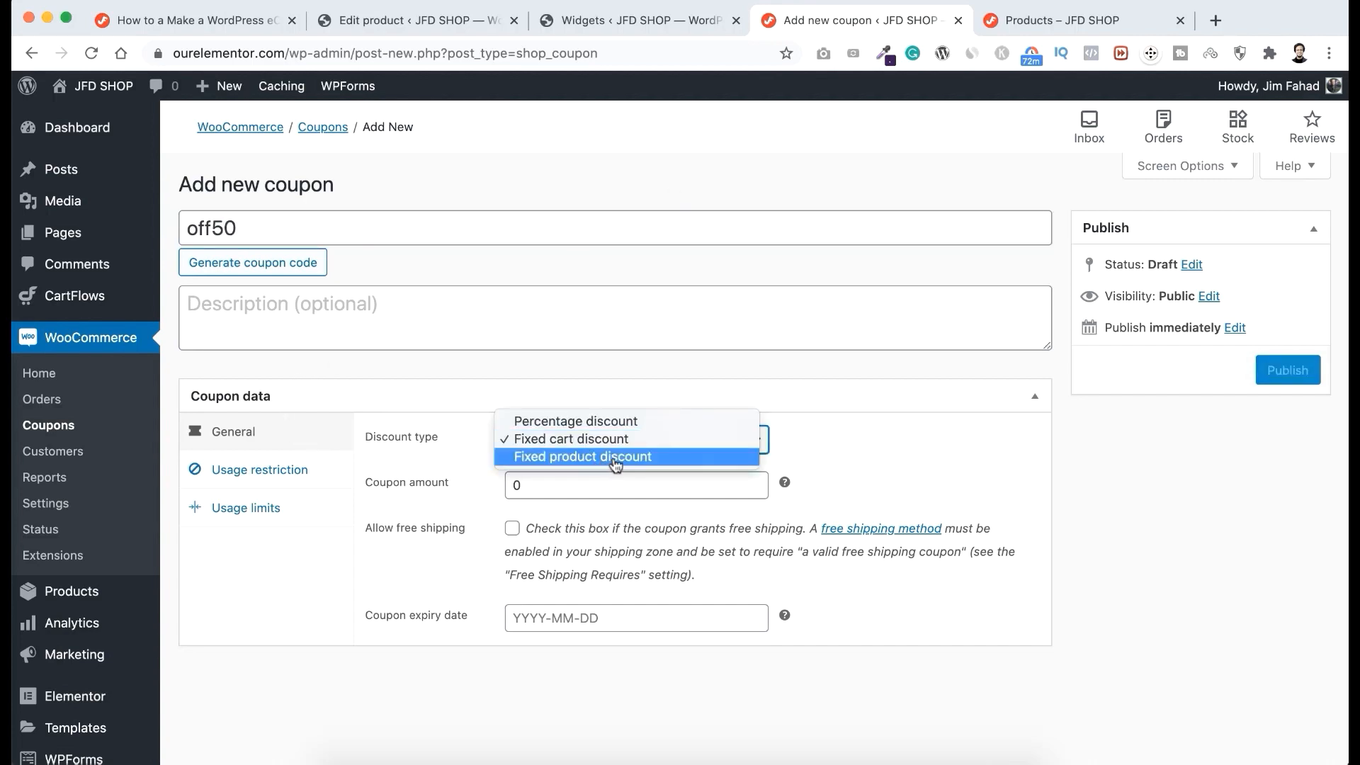
left_click(609, 460)
left_click(512, 483)
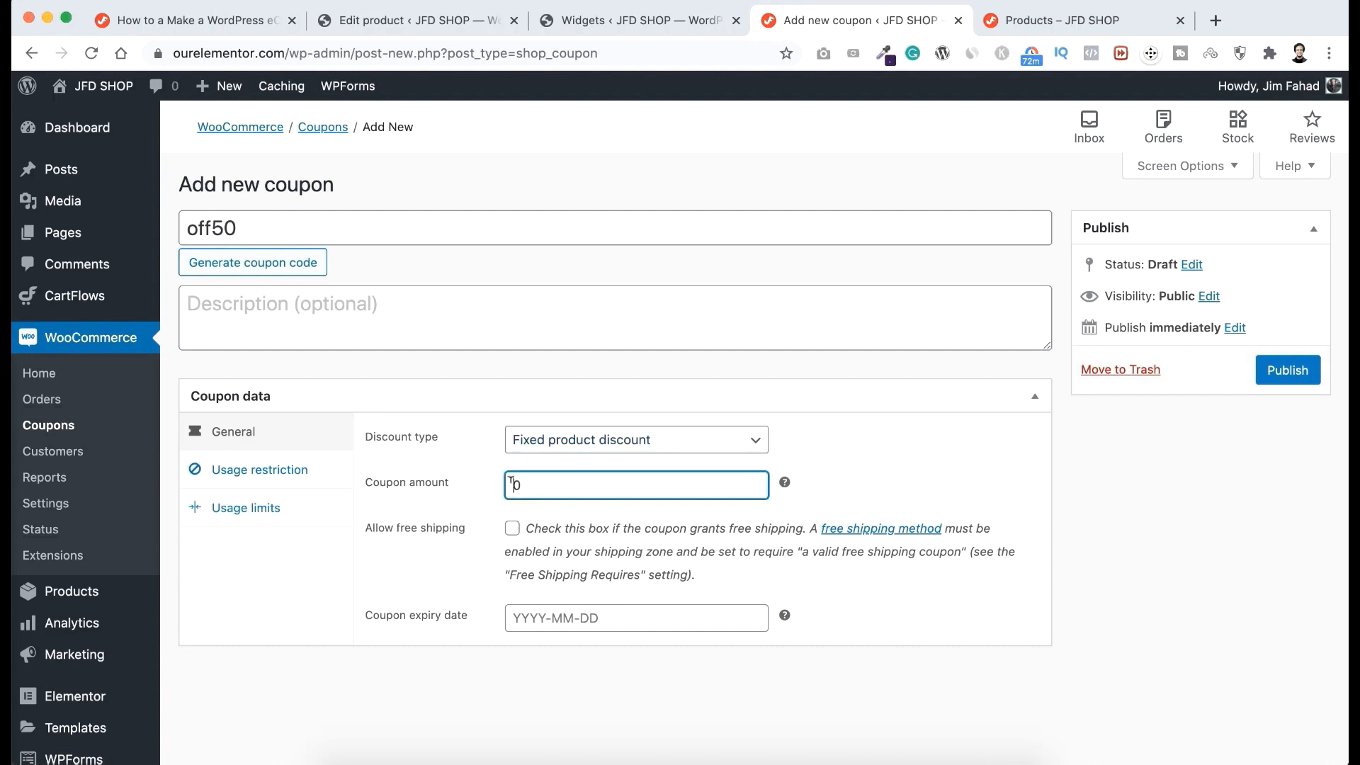
type("5")
Step: Restrict the off50 coupon to individual use only and to the 1 hour Web Consulting on Skype product
left_click(298, 472)
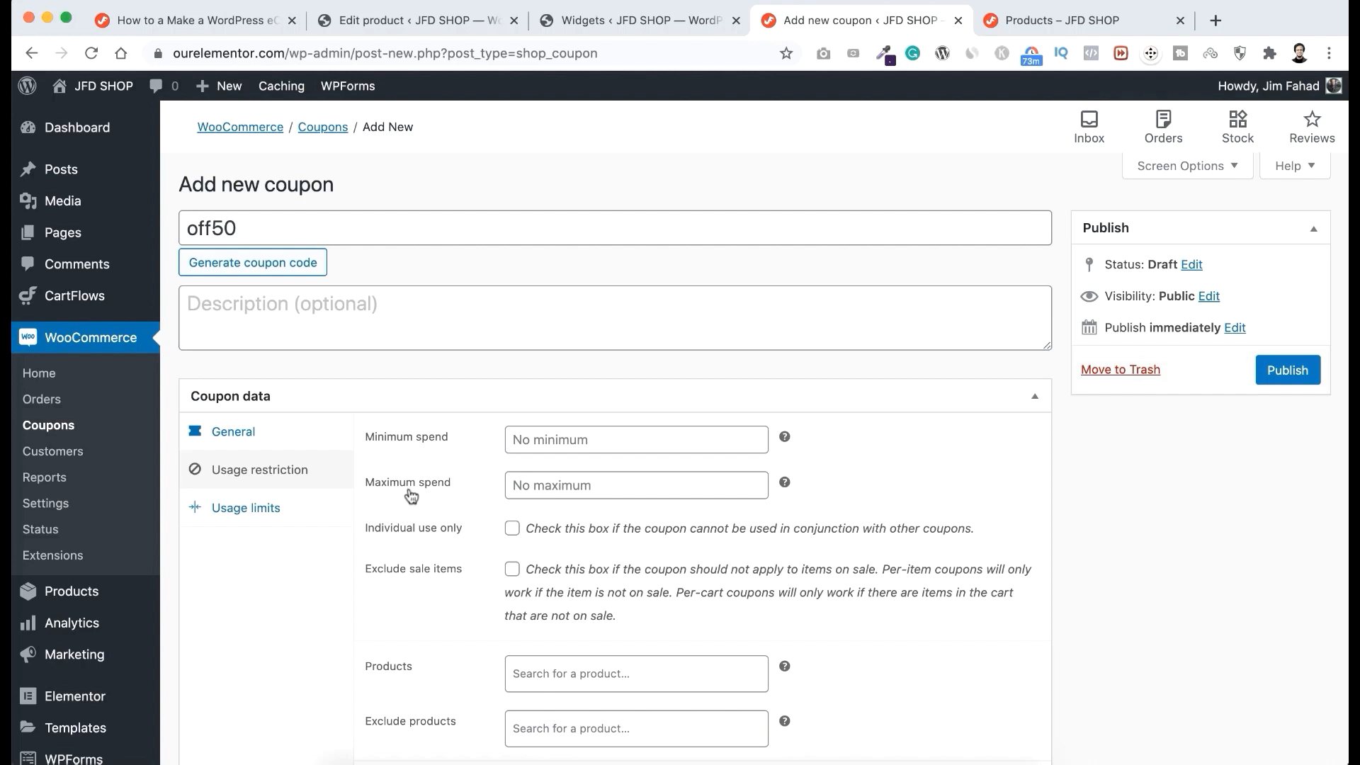
scroll(446, 524, "down", 1)
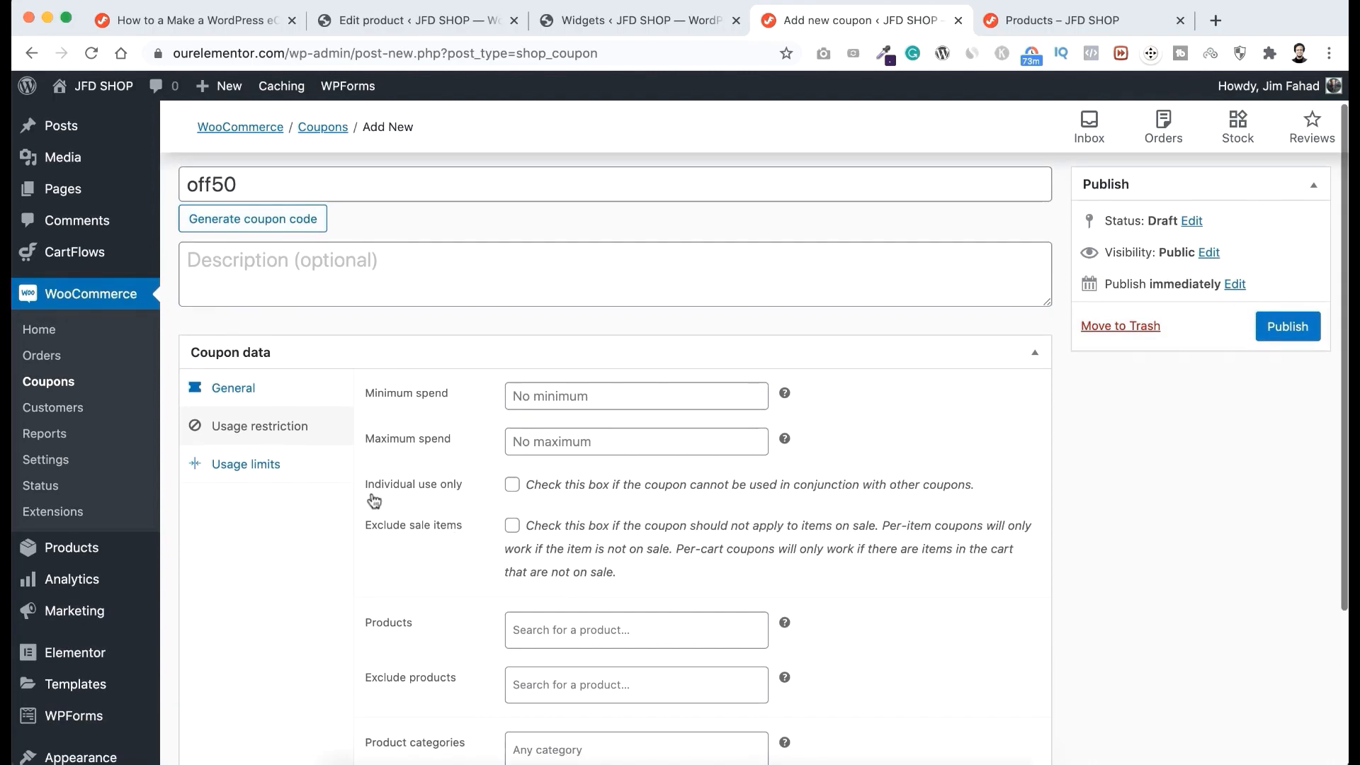
left_click(512, 484)
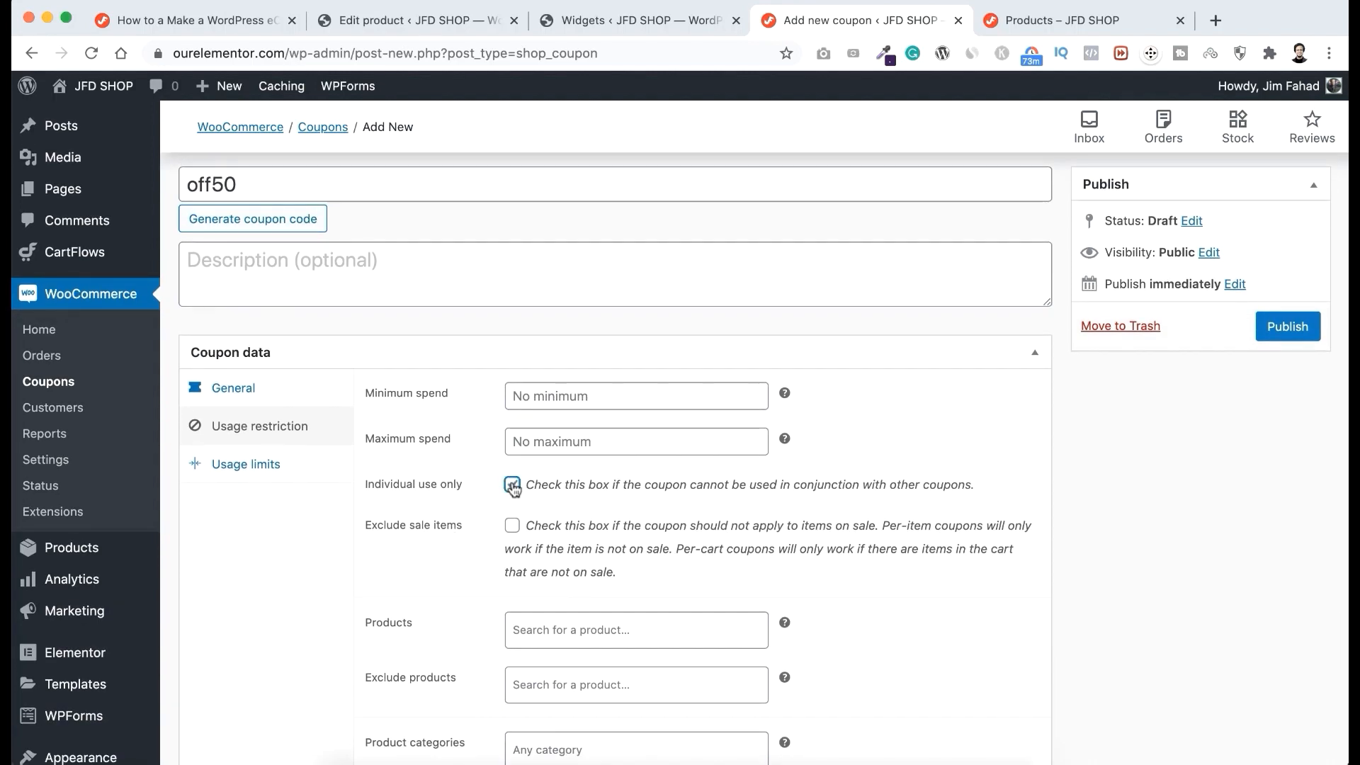
scroll(462, 664, "down", 3)
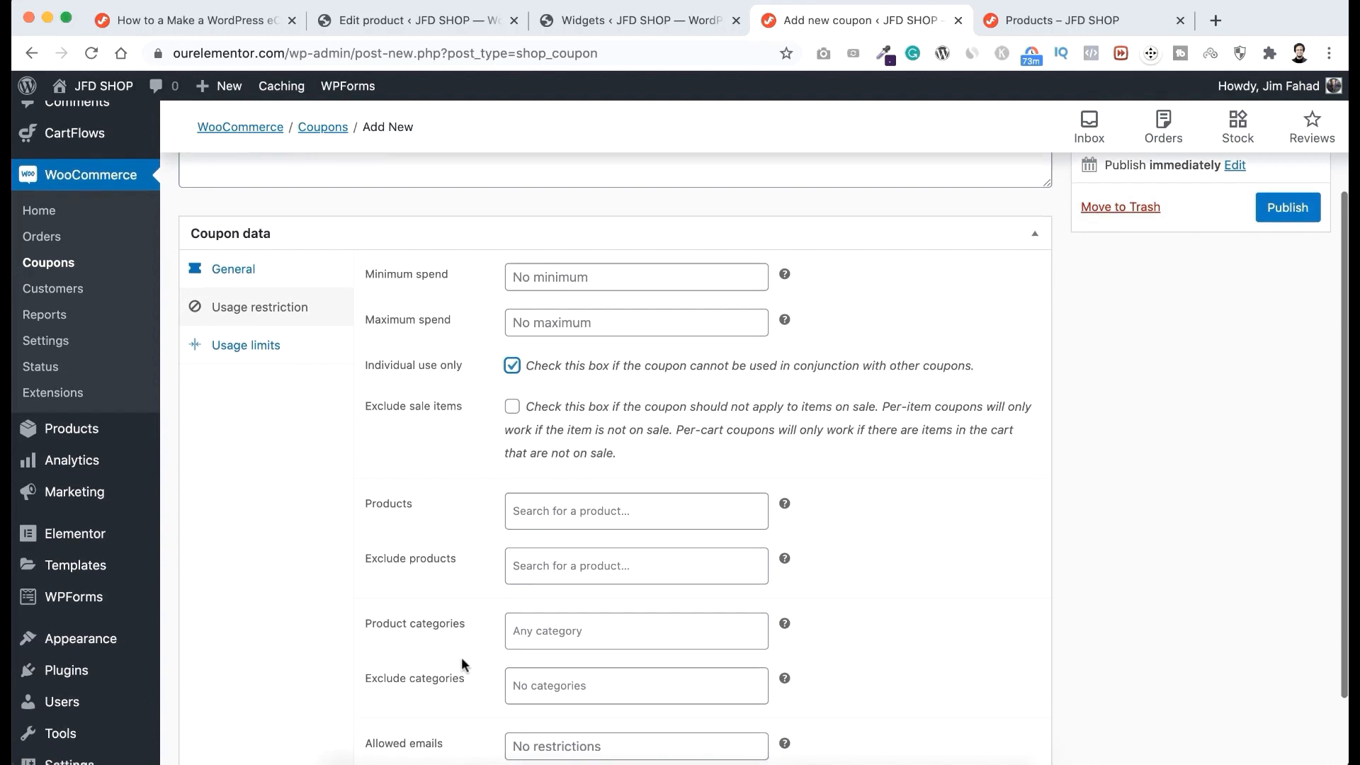
left_click(568, 509)
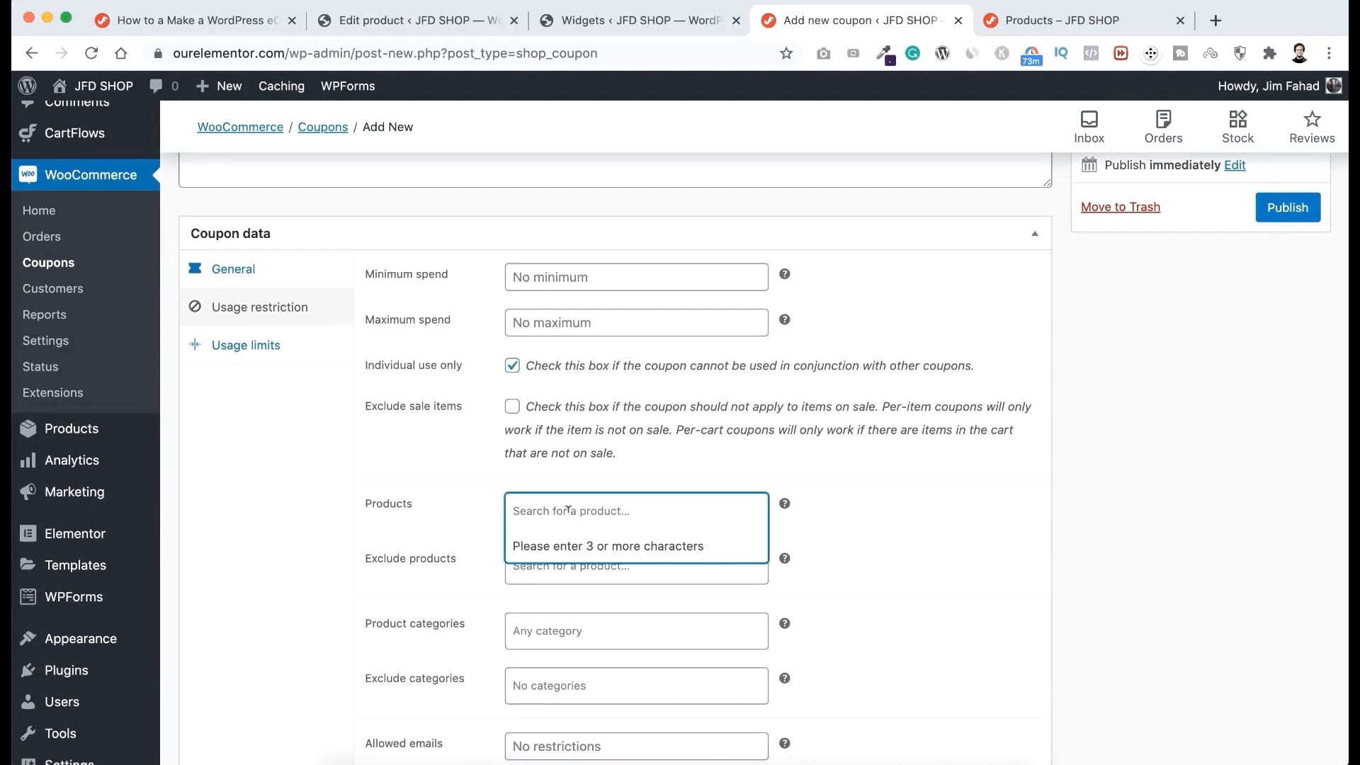
type("skype")
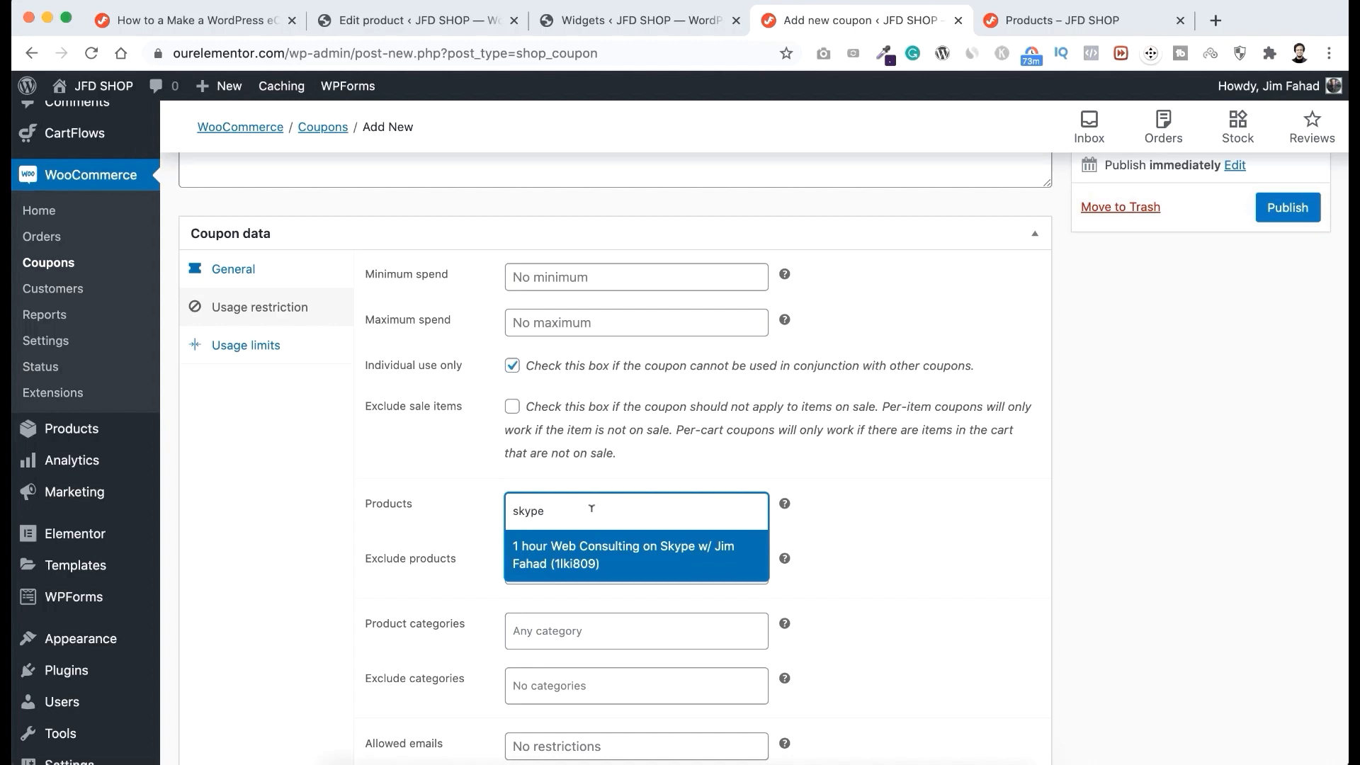
left_click(614, 559)
Step: Set the off50 coupon's usage limit to 10 per coupon and 1 per user, and publish it
scroll(590, 702, "down", 2)
scroll(425, 495, "up", 5)
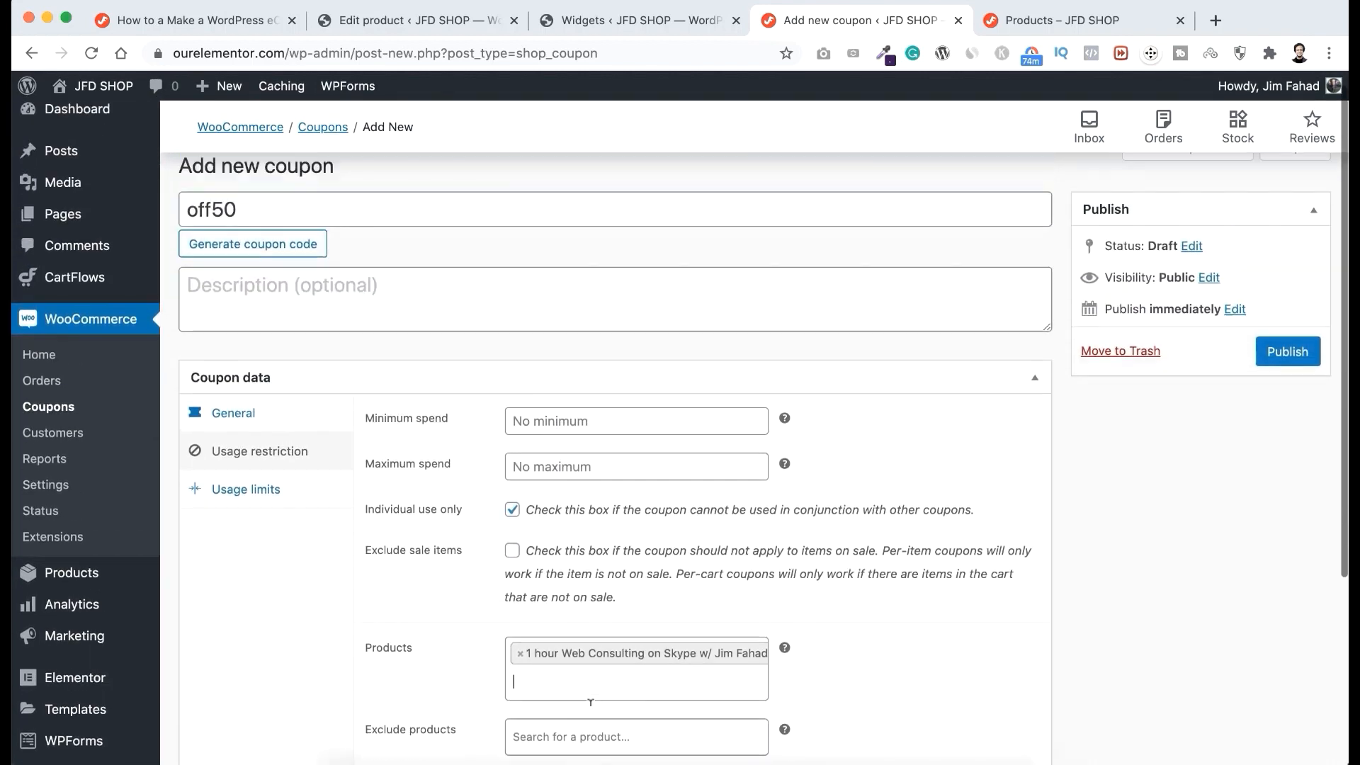
left_click(270, 516)
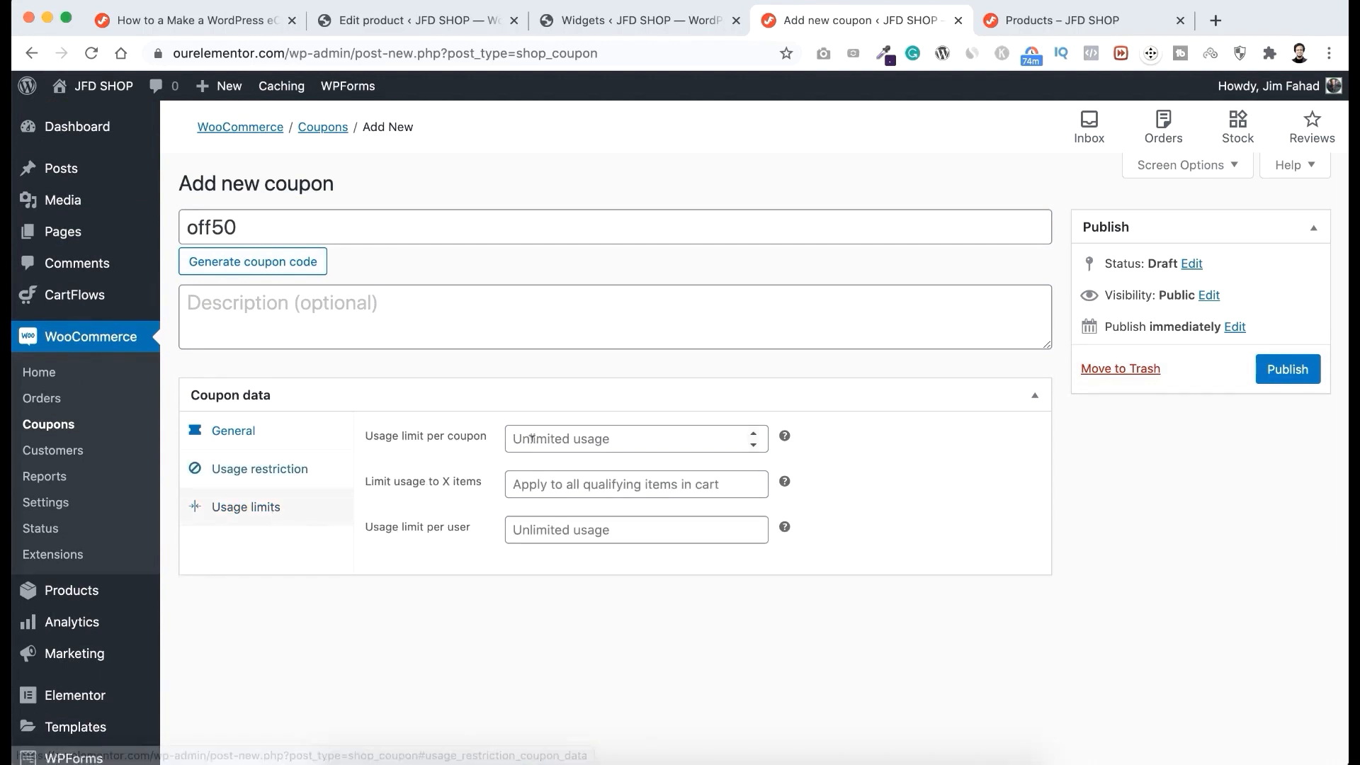
left_click(508, 441)
type("10")
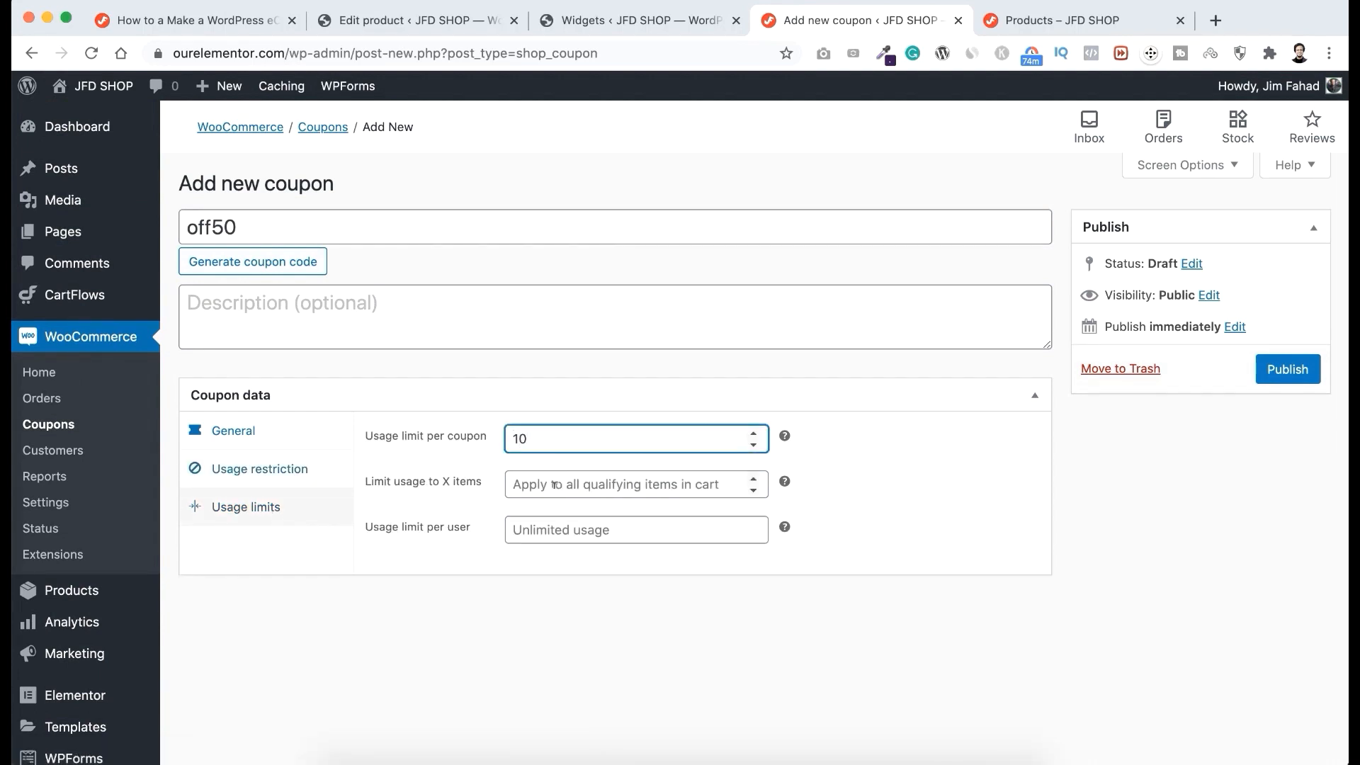
left_click(544, 528)
type("1")
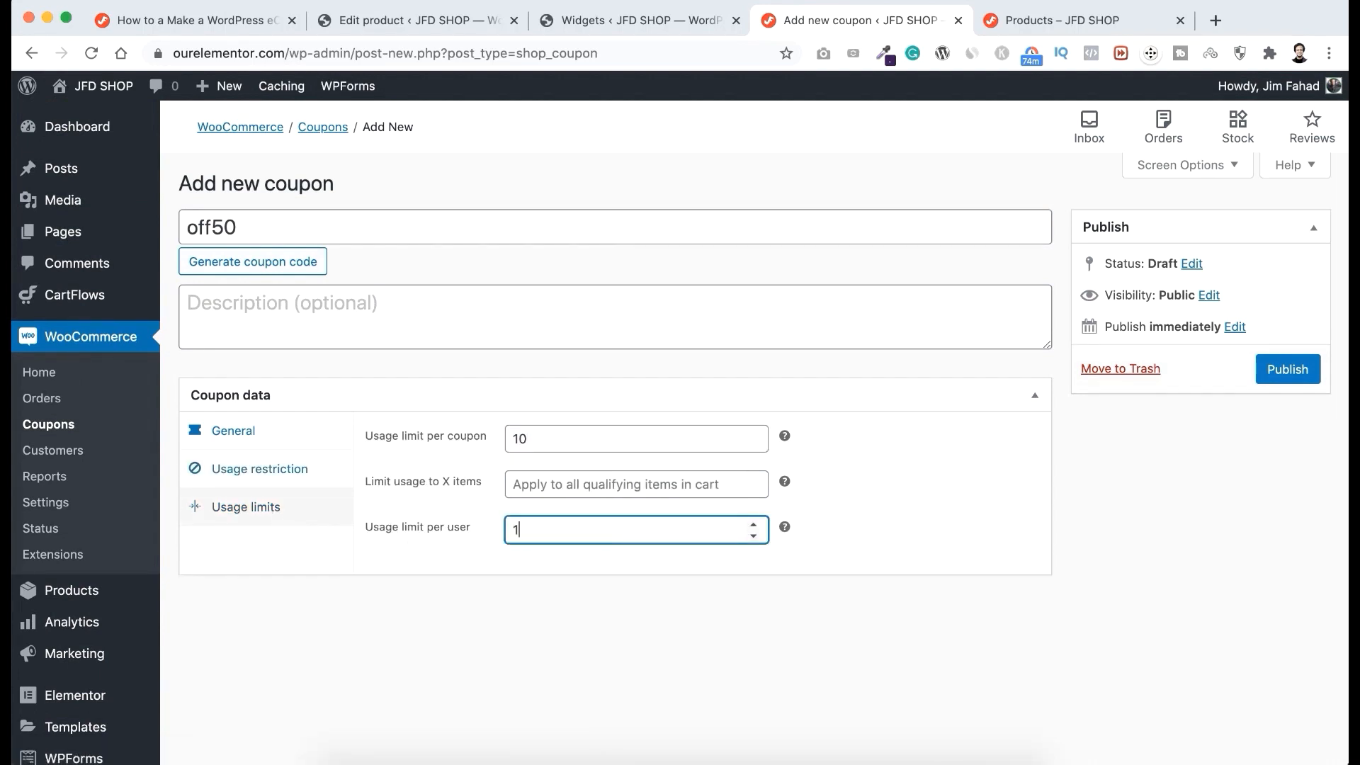
left_click(548, 602)
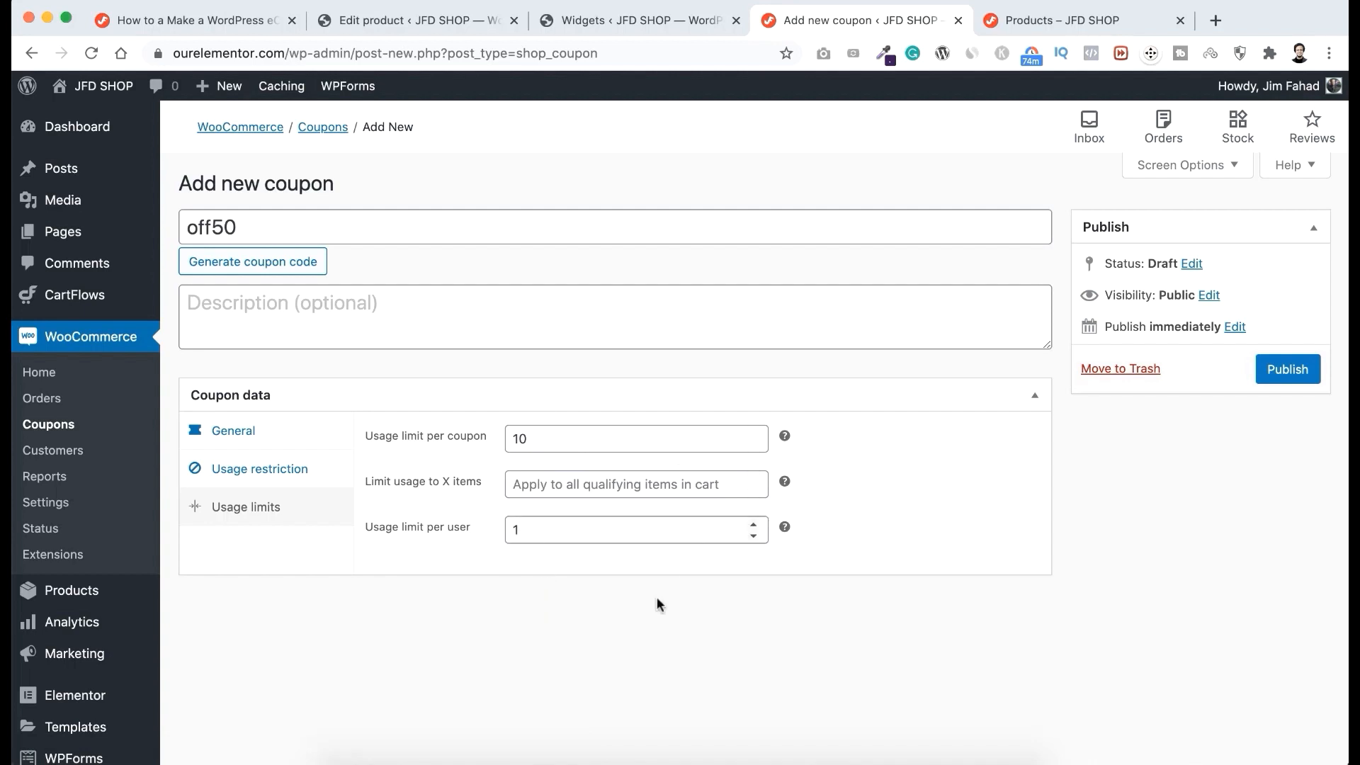
left_click(1287, 374)
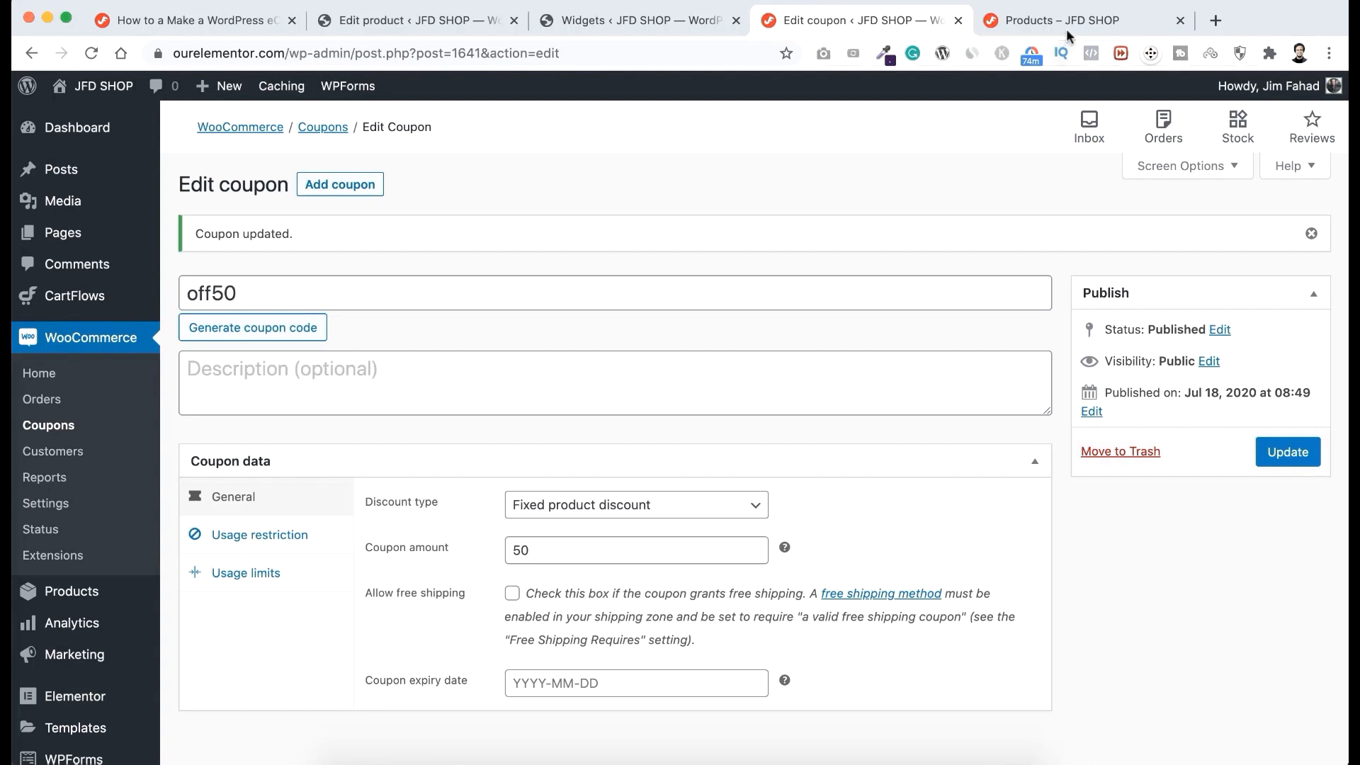
Step: Add the 1 hour Web Consulting on Skype product to the cart from the storefront's shop page and open the cart
left_click(1069, 22)
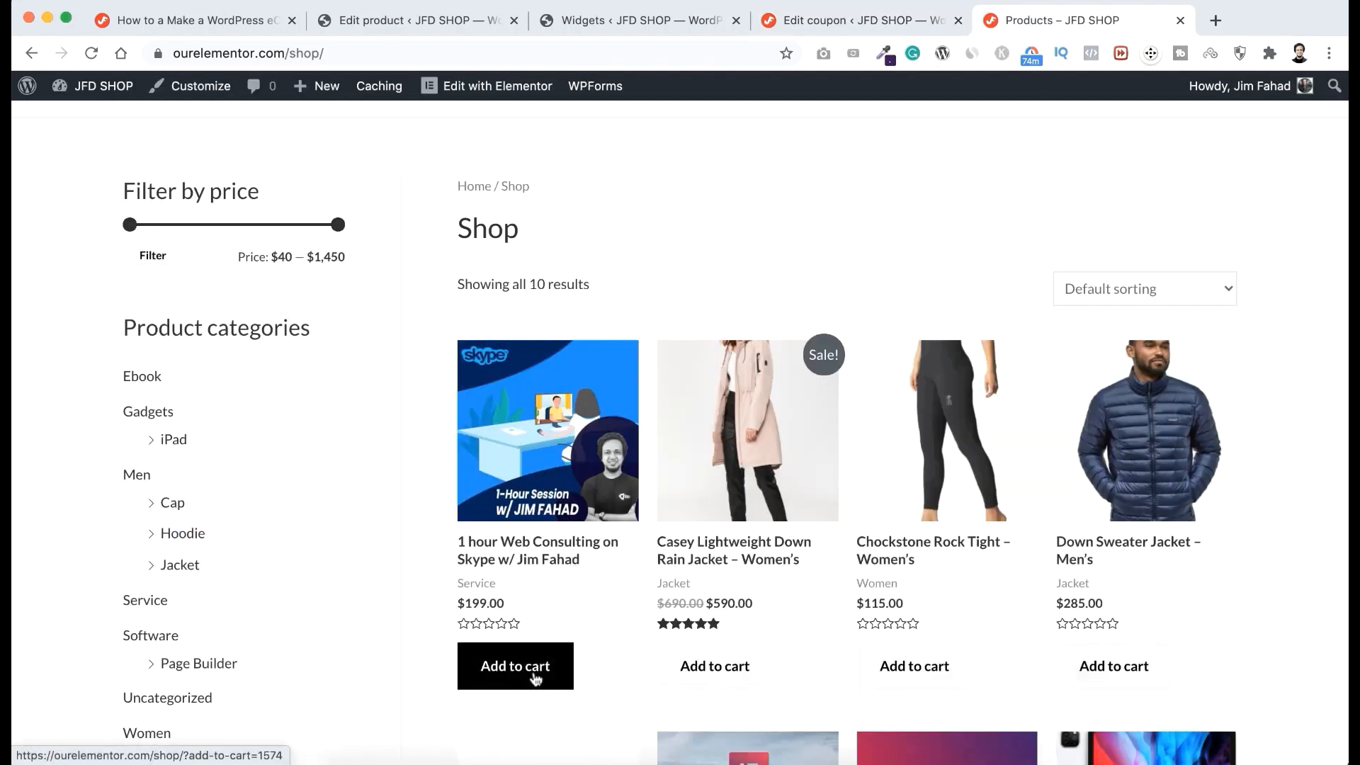
left_click(535, 669)
scroll(1001, 195, "up", 2)
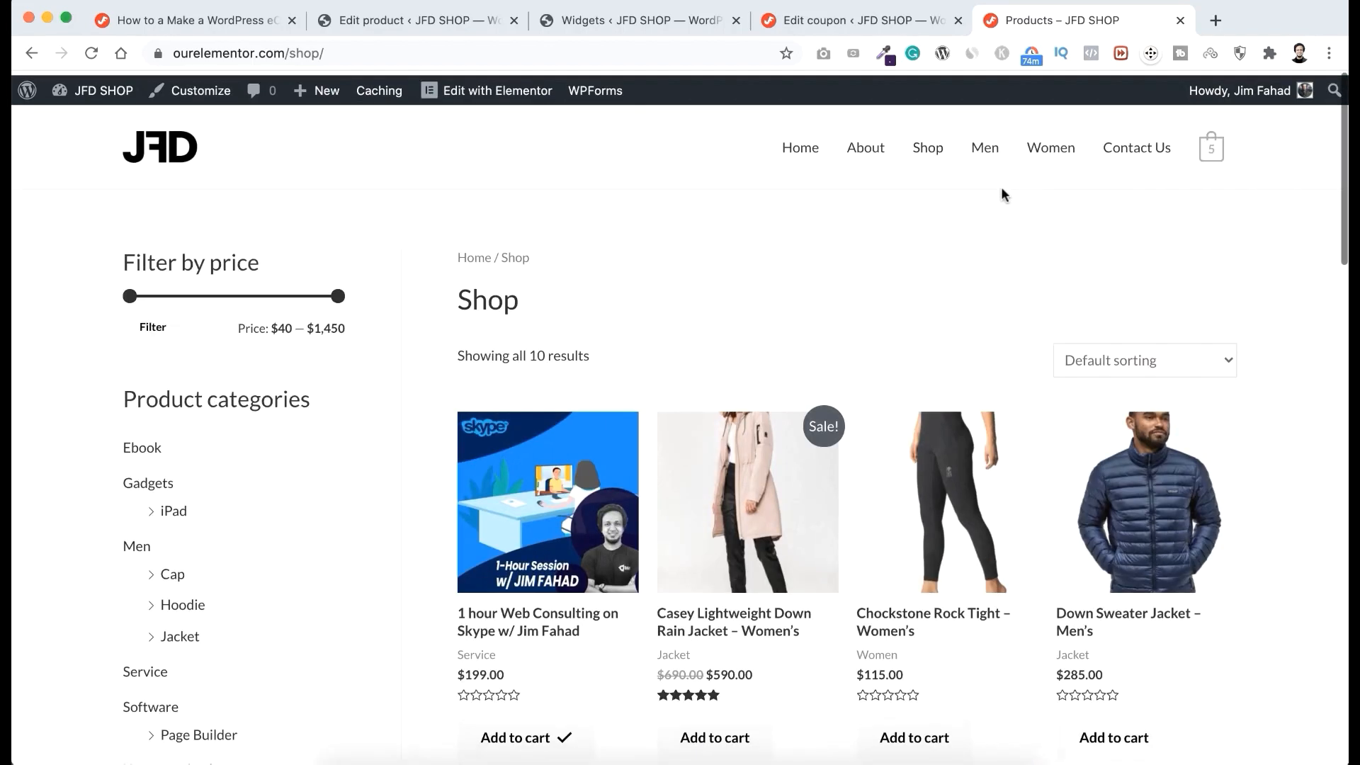
mouse_move(1211, 149)
left_click(1093, 598)
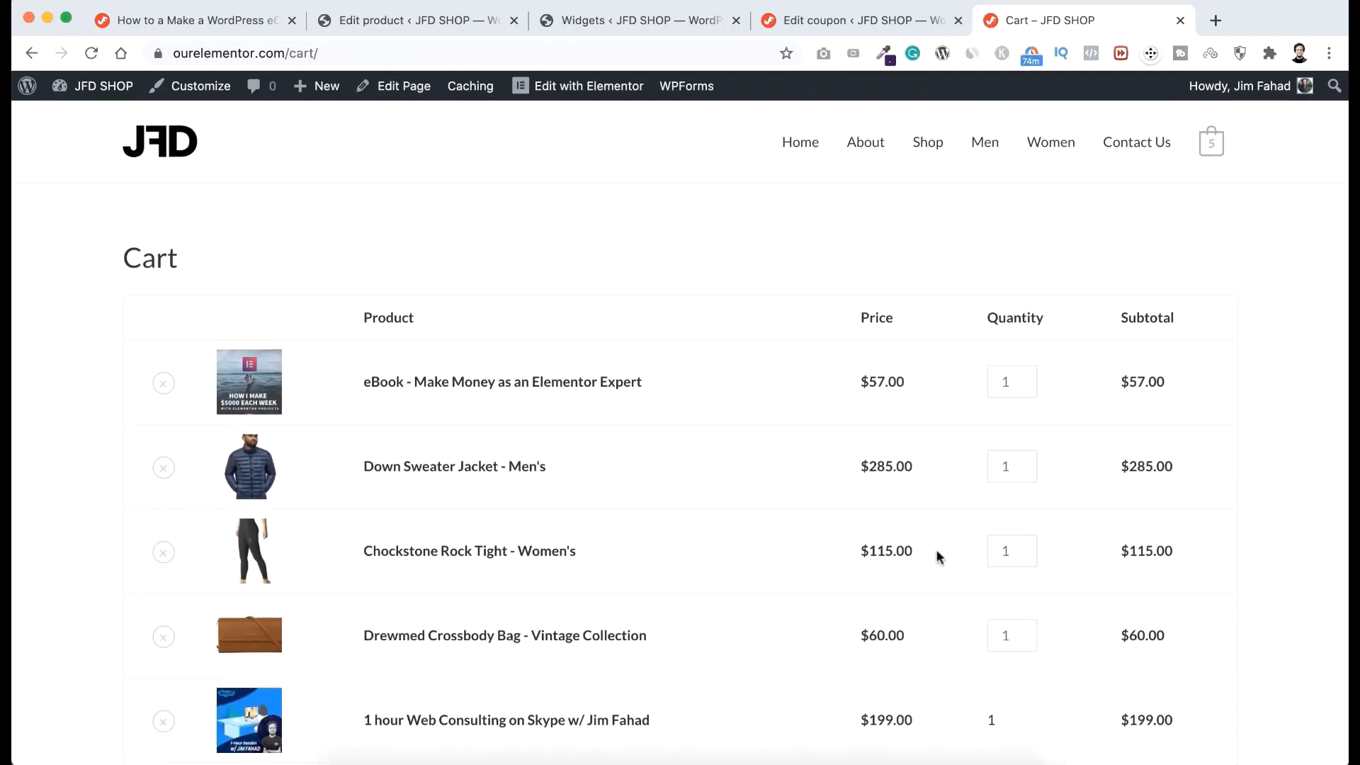
Step: Apply the coupon code off50 to the cart and check its discount in the cart totals
scroll(937, 556, "down", 5)
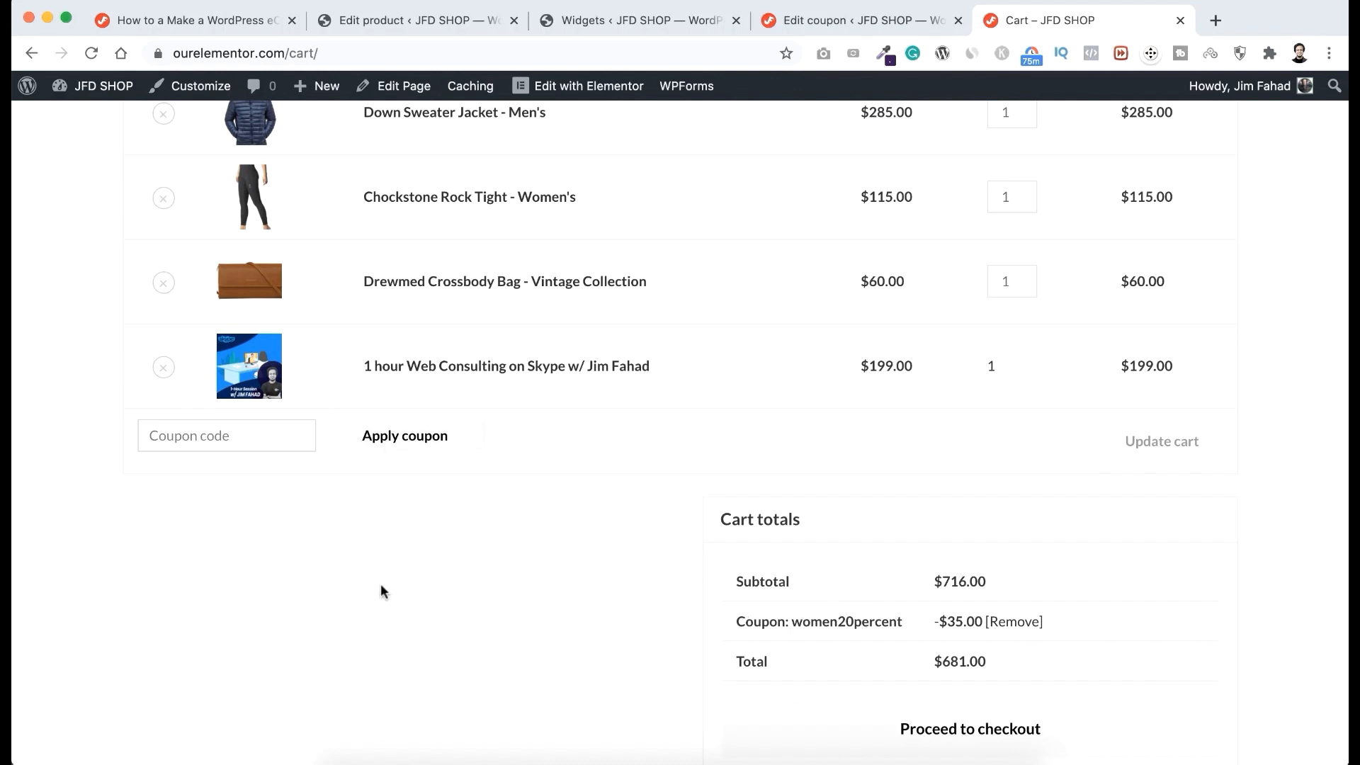
scroll(381, 592, "up", 1)
left_click(214, 506)
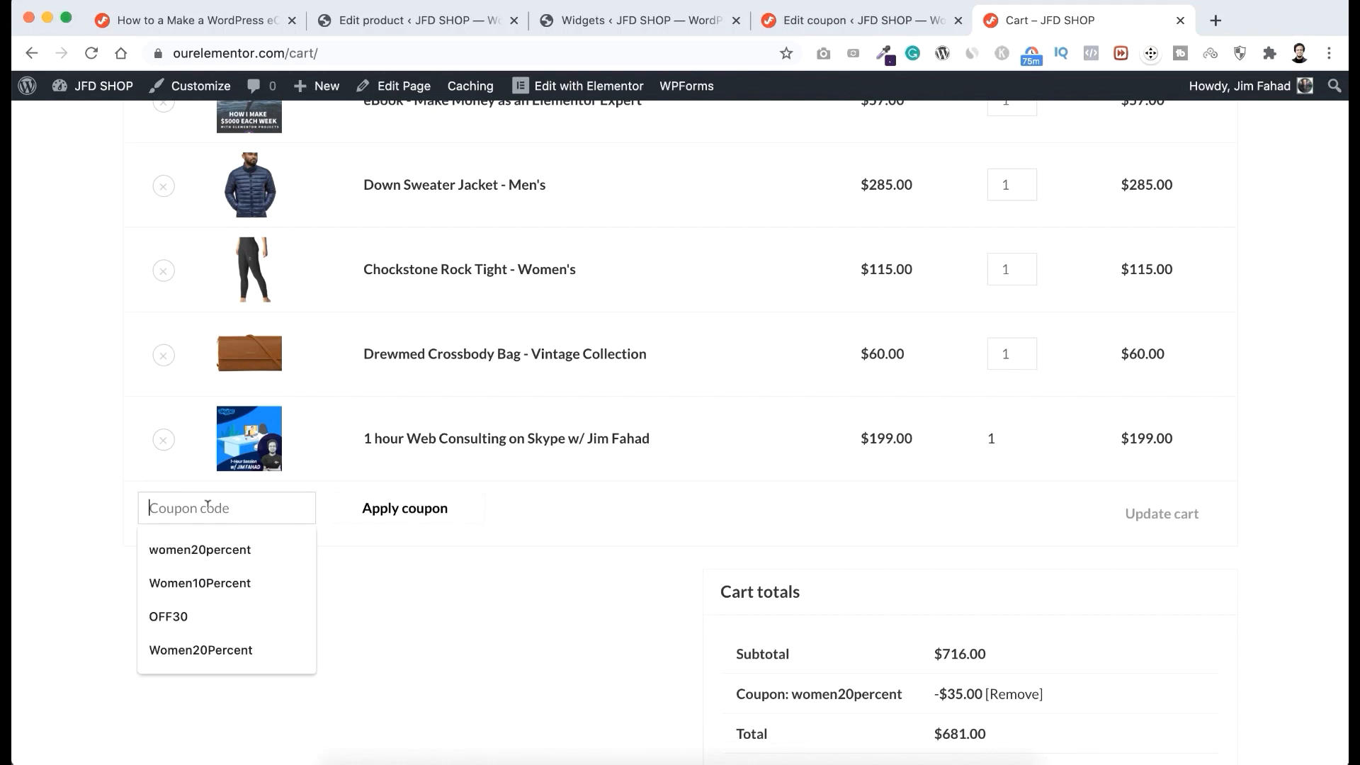
type("off50")
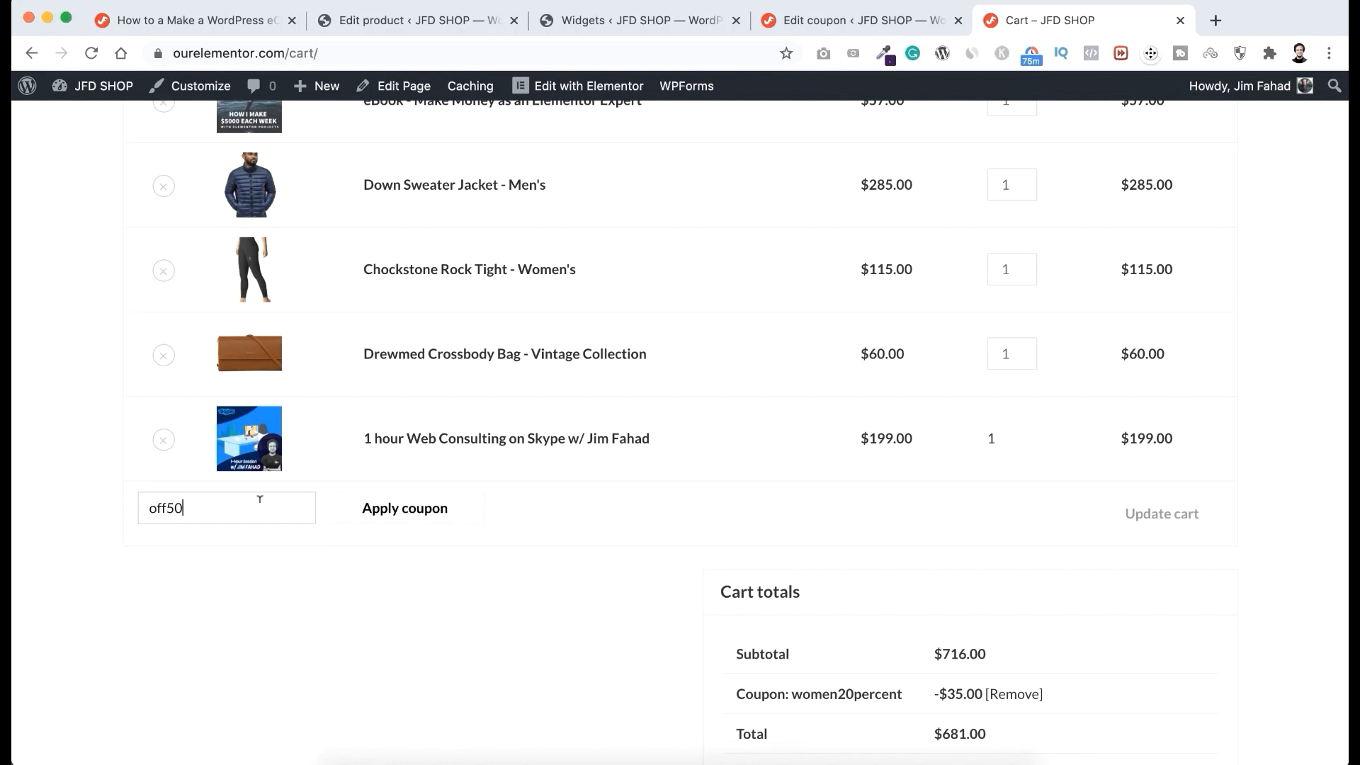
left_click(411, 511)
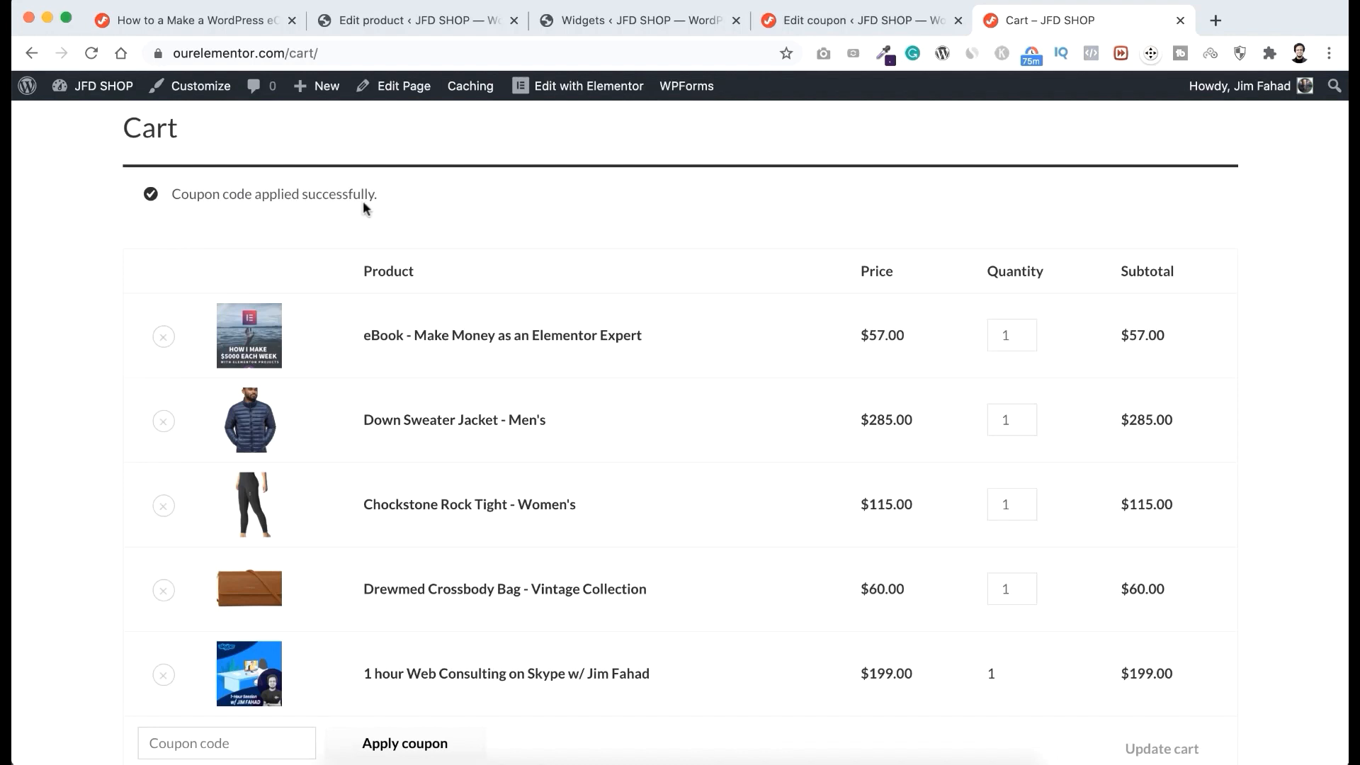
scroll(716, 549, "down", 6)
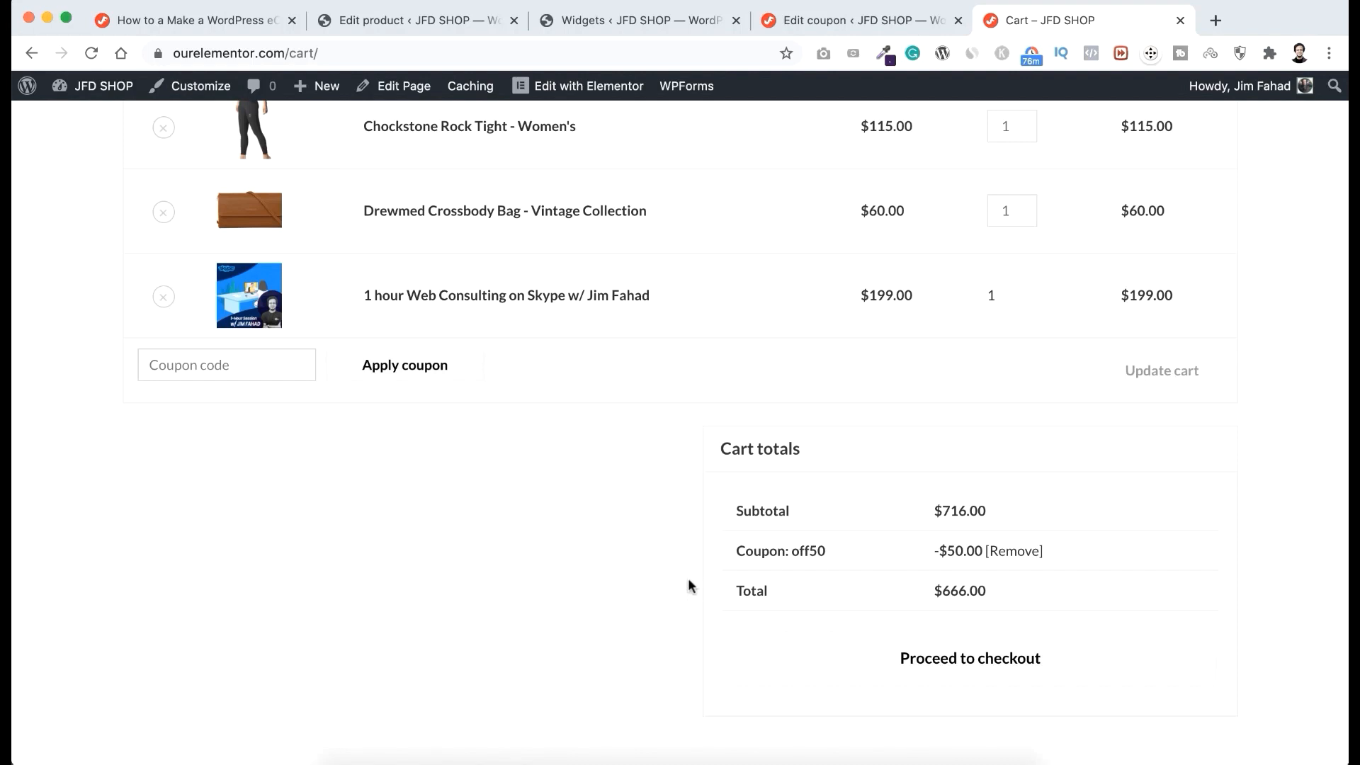
scroll(596, 567, "up", 1)
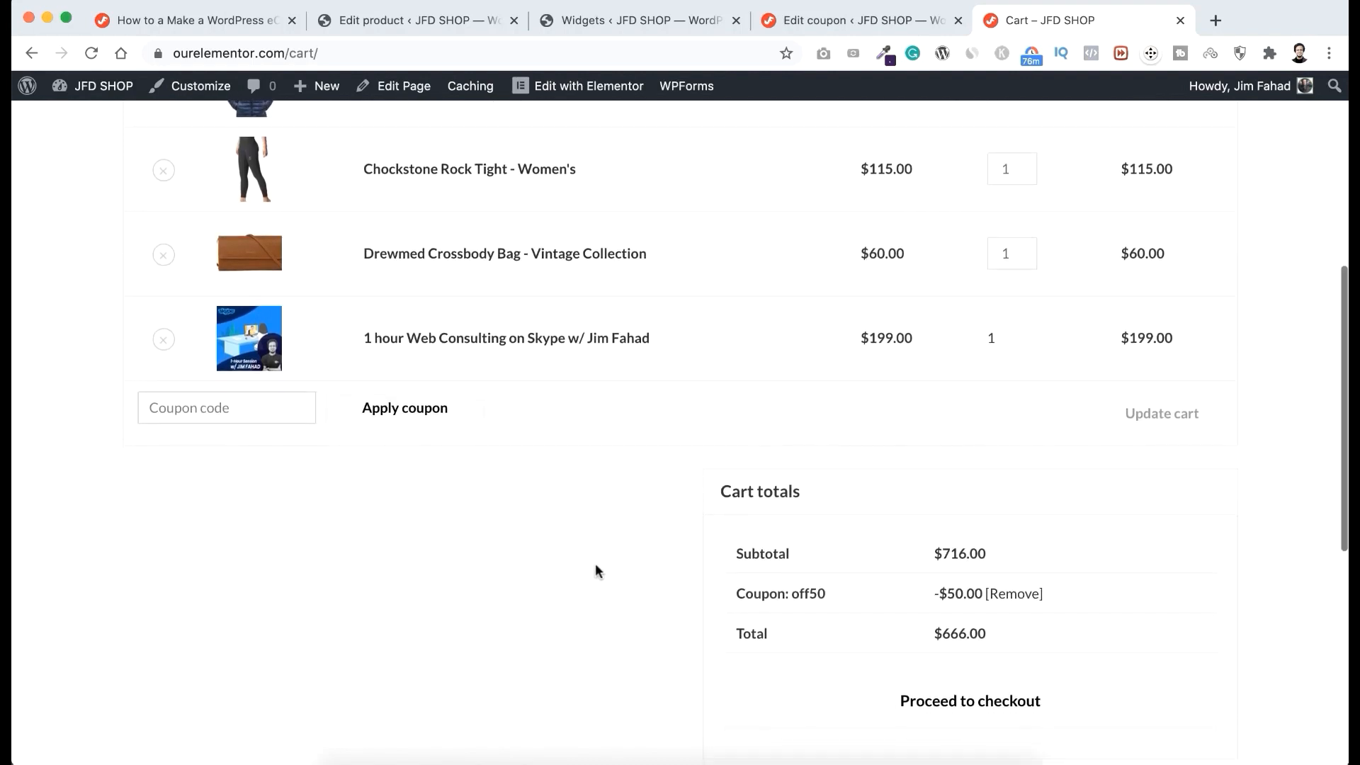
scroll(595, 571, "down", 1)
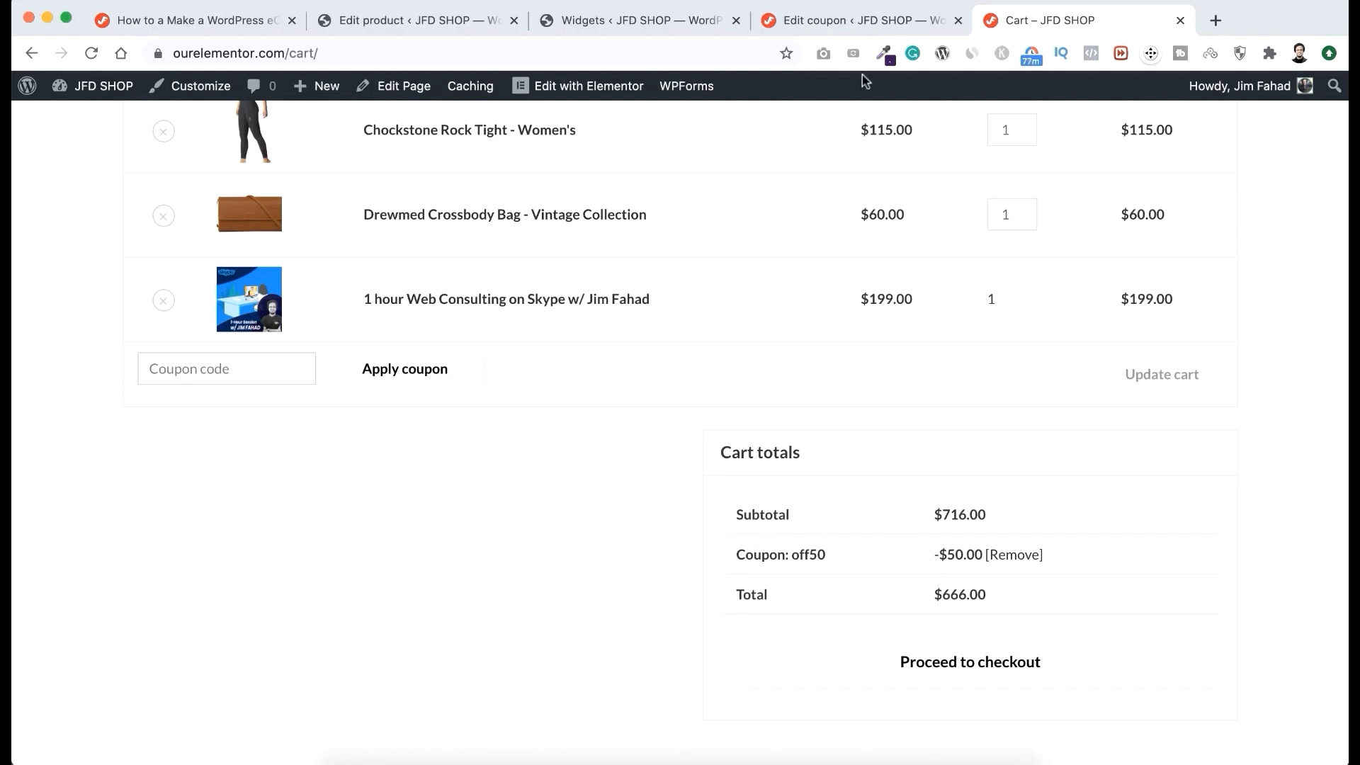
Step: Turn off the individual use only restriction on the off50 coupon and update the coupon
left_click(841, 23)
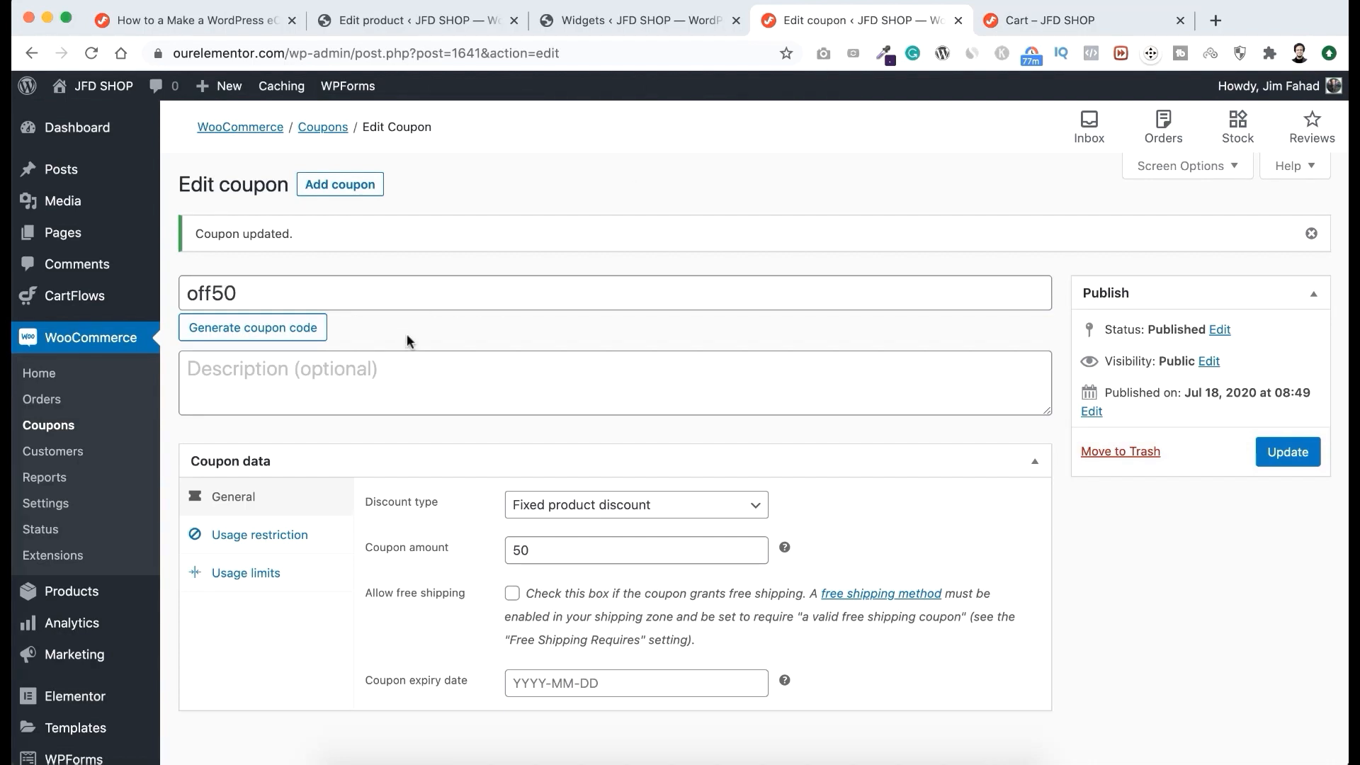
left_click(299, 538)
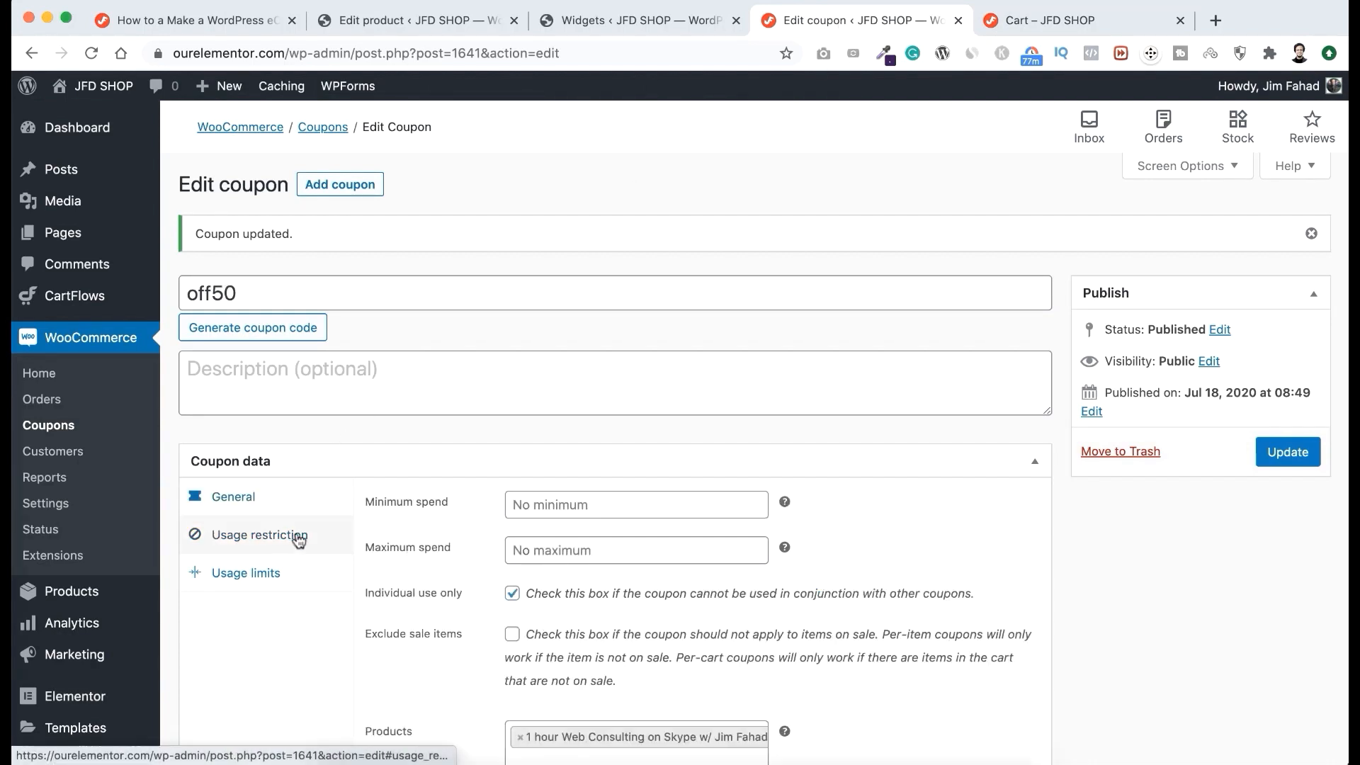
scroll(507, 598, "down", 2)
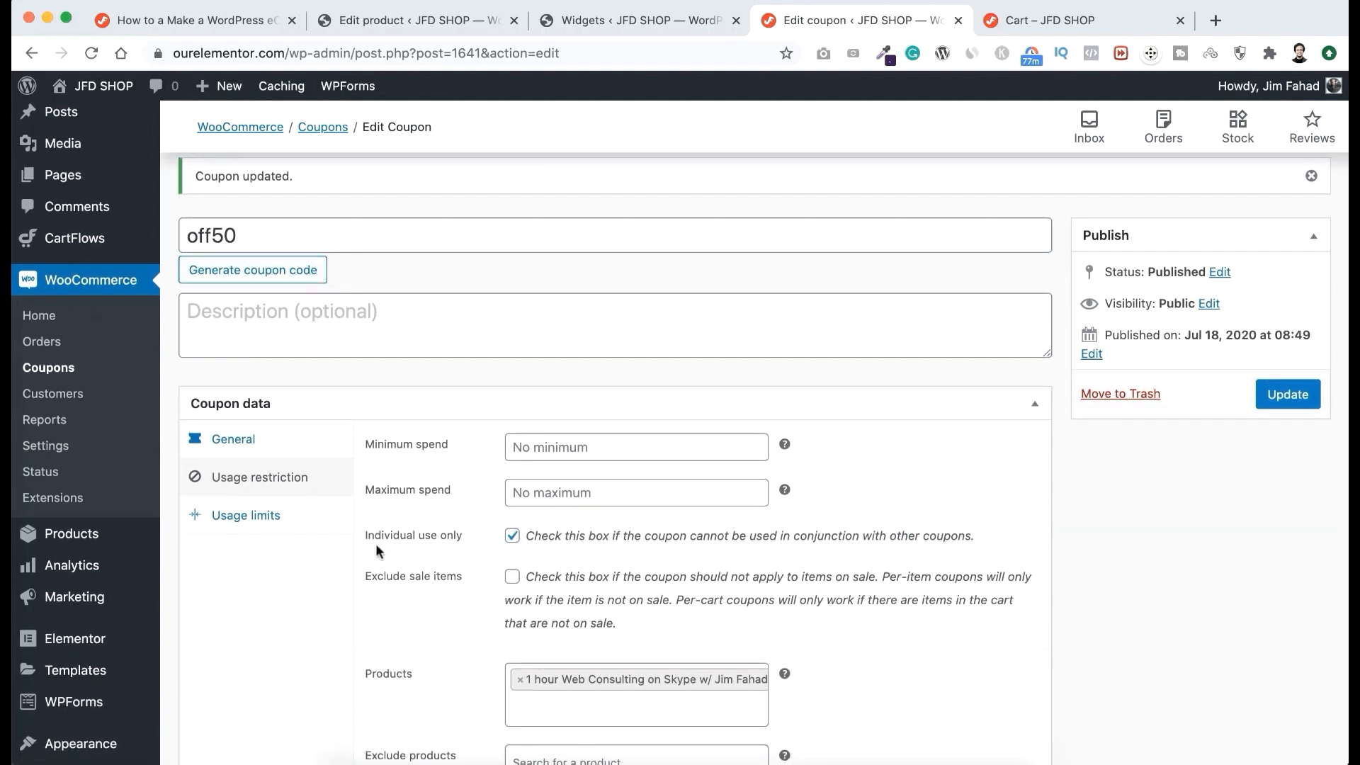
left_click(511, 537)
left_click(1289, 388)
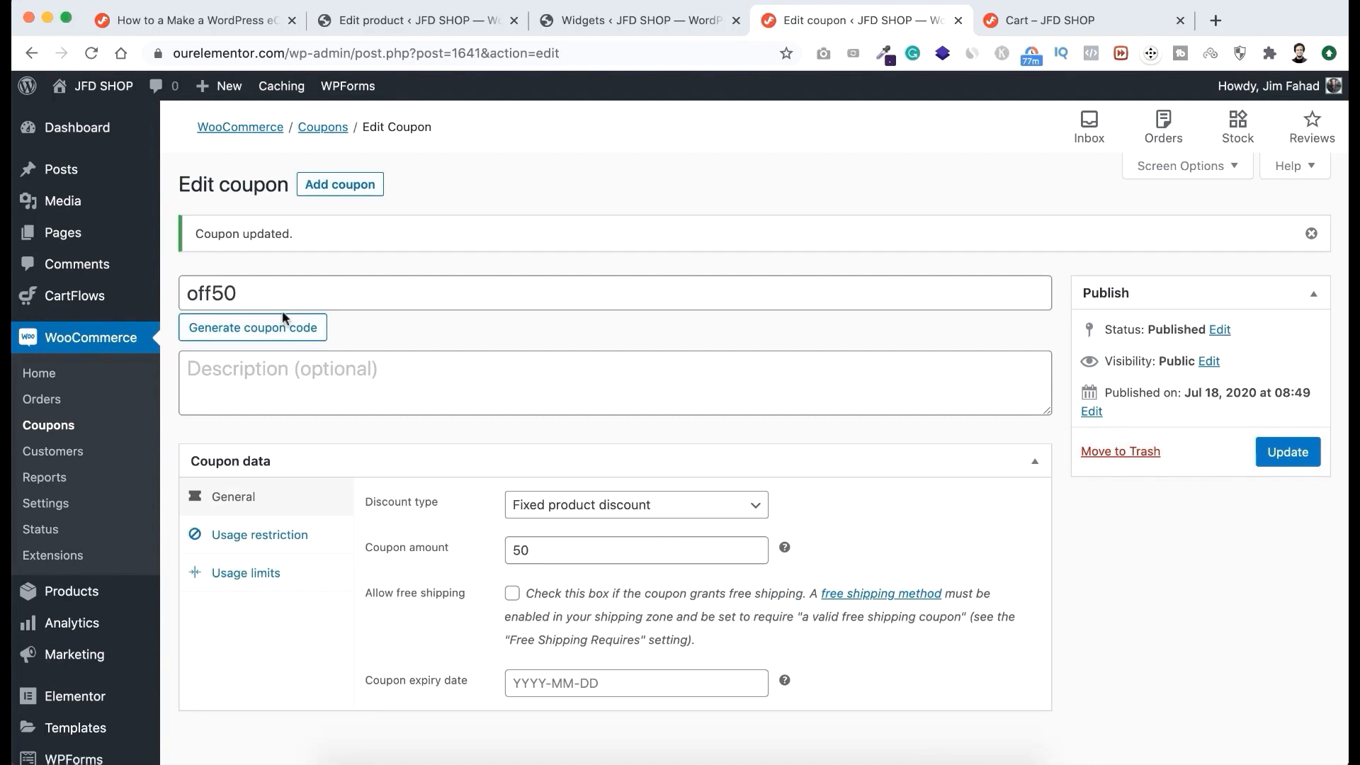
Step: Open the Women20Percent coupon for editing, turn off its individual use only restriction and update it
left_click(53, 427)
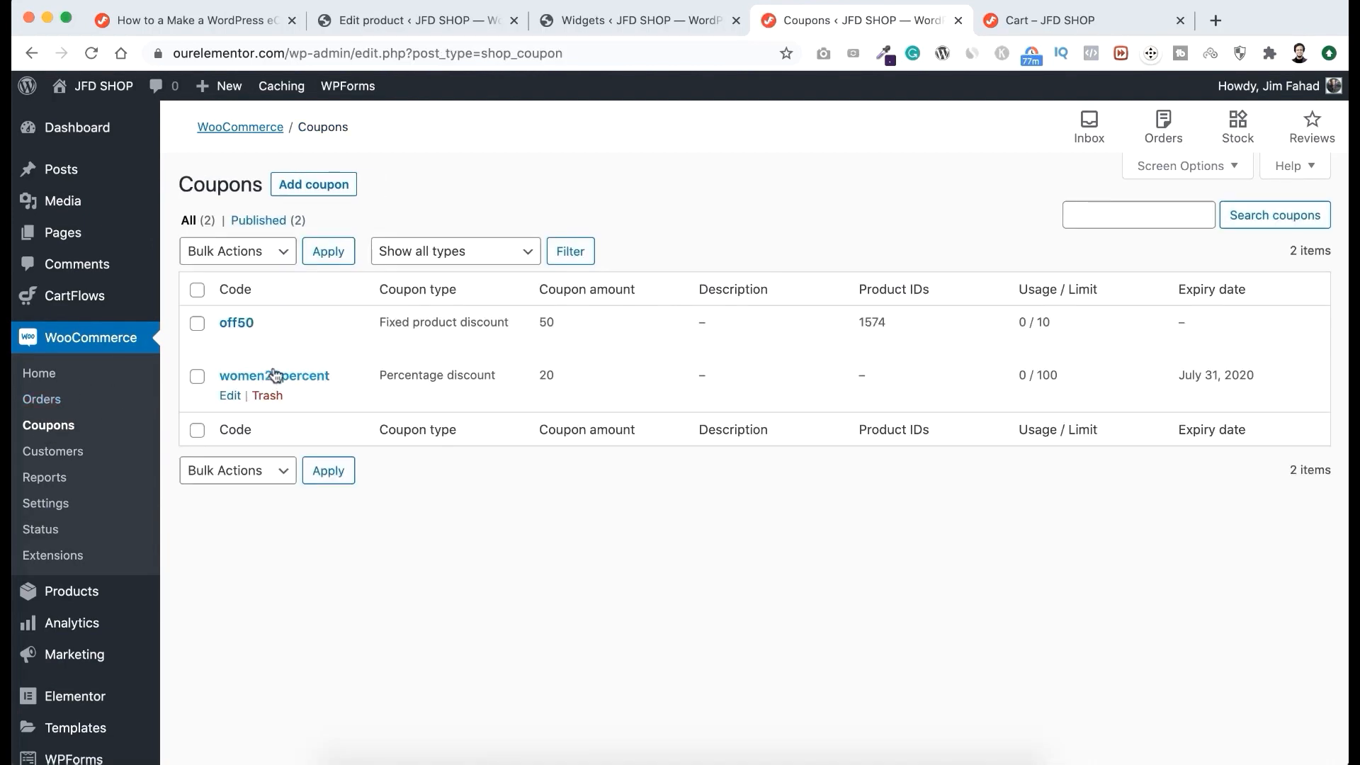
left_click(230, 398)
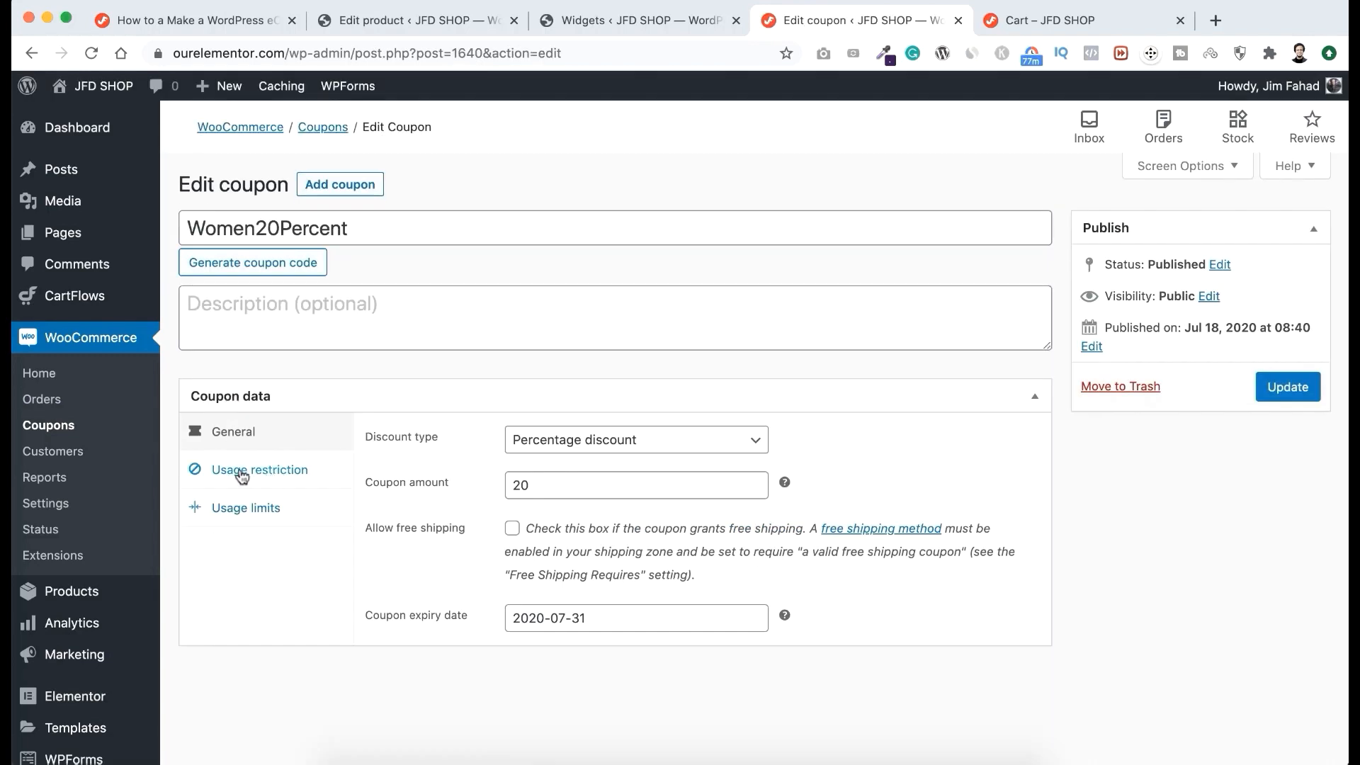
left_click(241, 473)
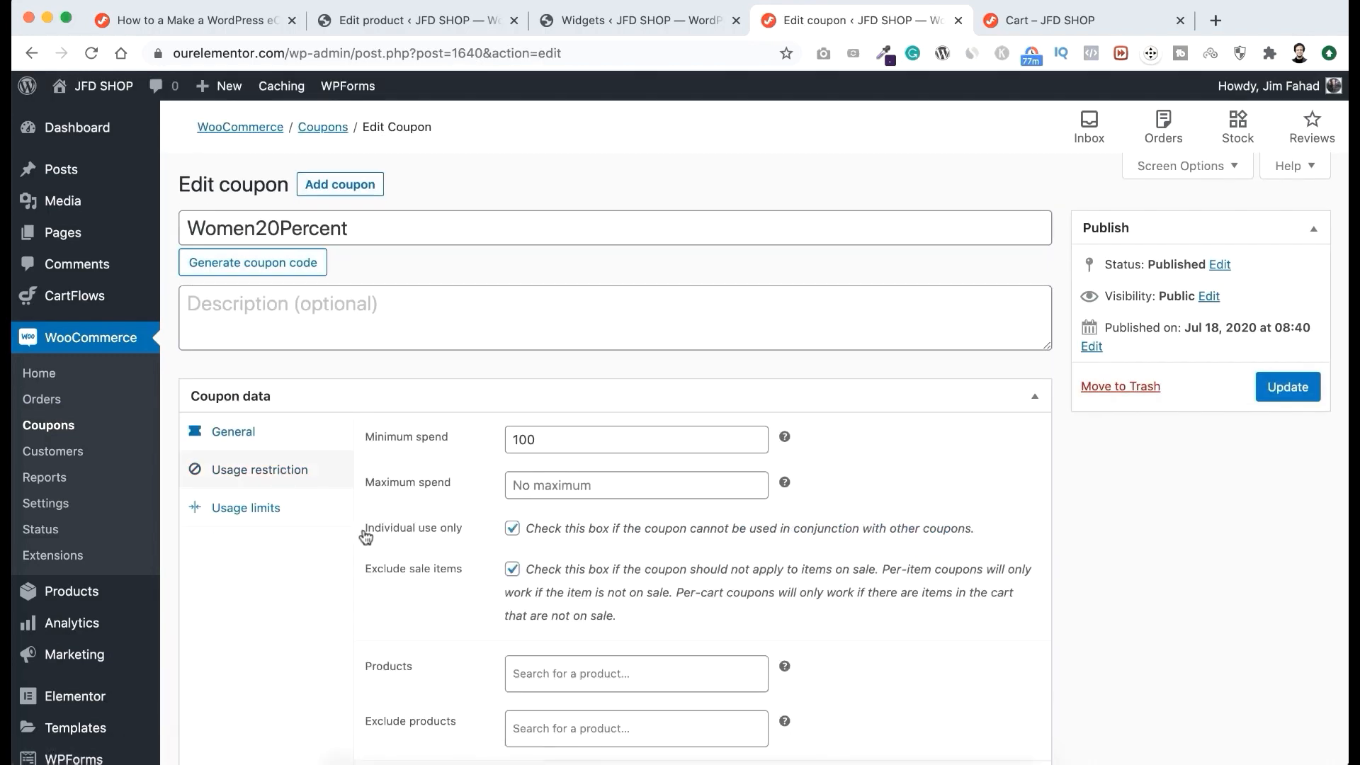
left_click(513, 530)
left_click(1283, 385)
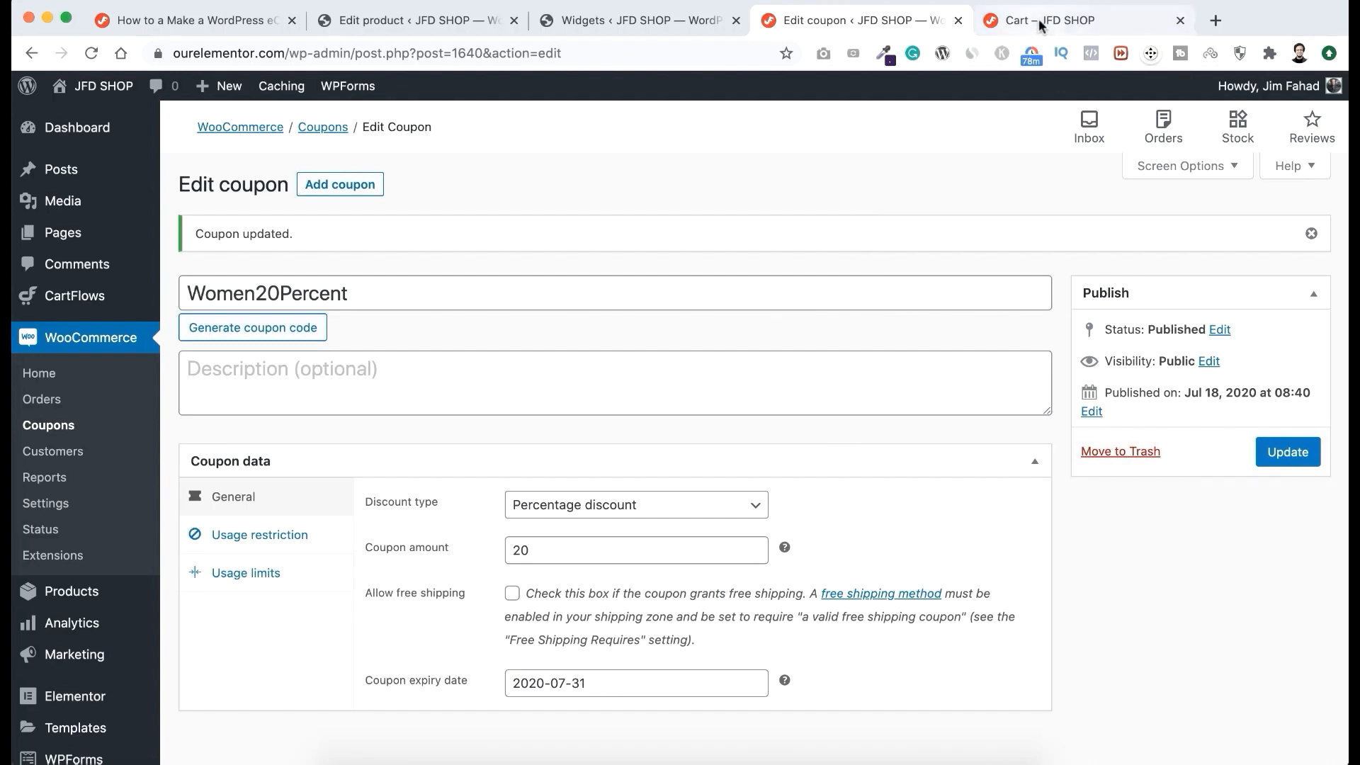
Step: Reload the storefront cart, apply the coupon code Women20Percent alongside off50 and check both discounts in the cart totals
left_click(1059, 22)
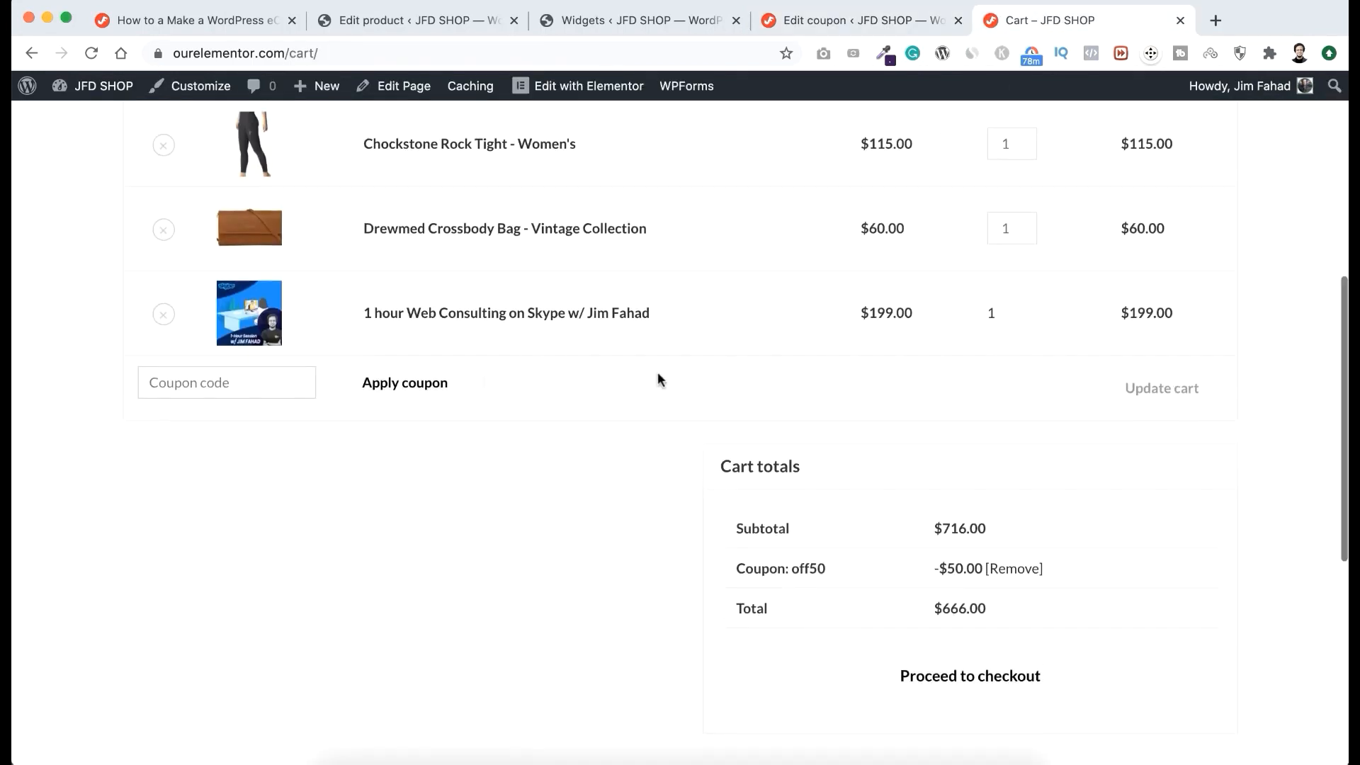
scroll(657, 379, "up", 2)
key("super+r")
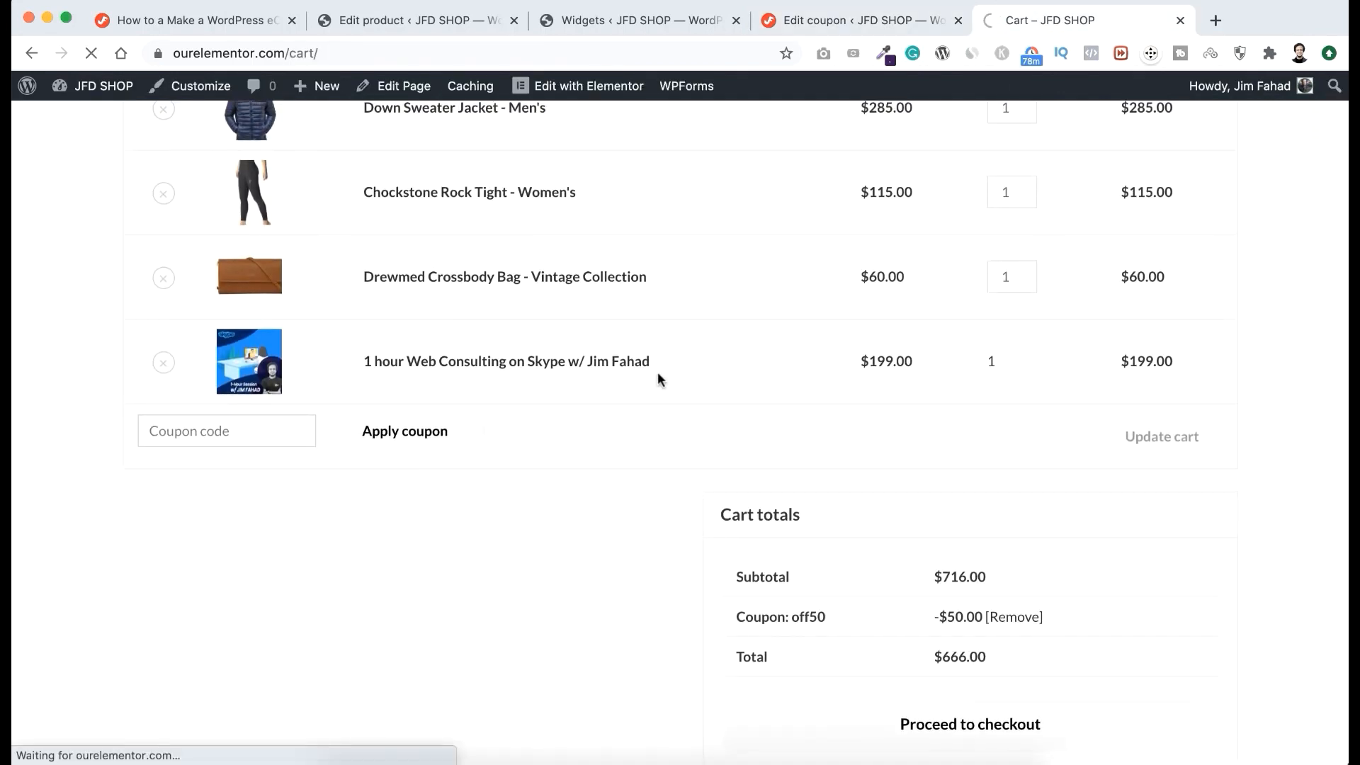
scroll(603, 606, "down", 1)
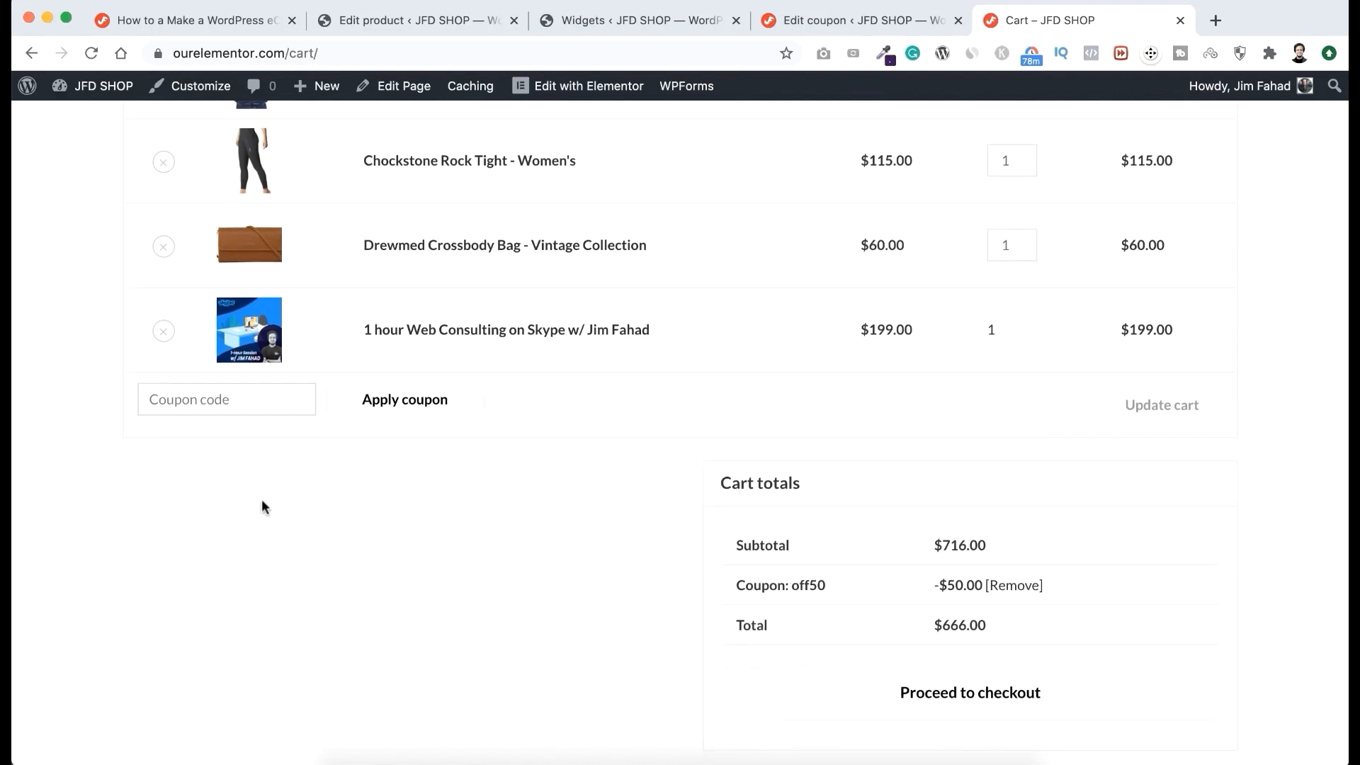
left_click(196, 398)
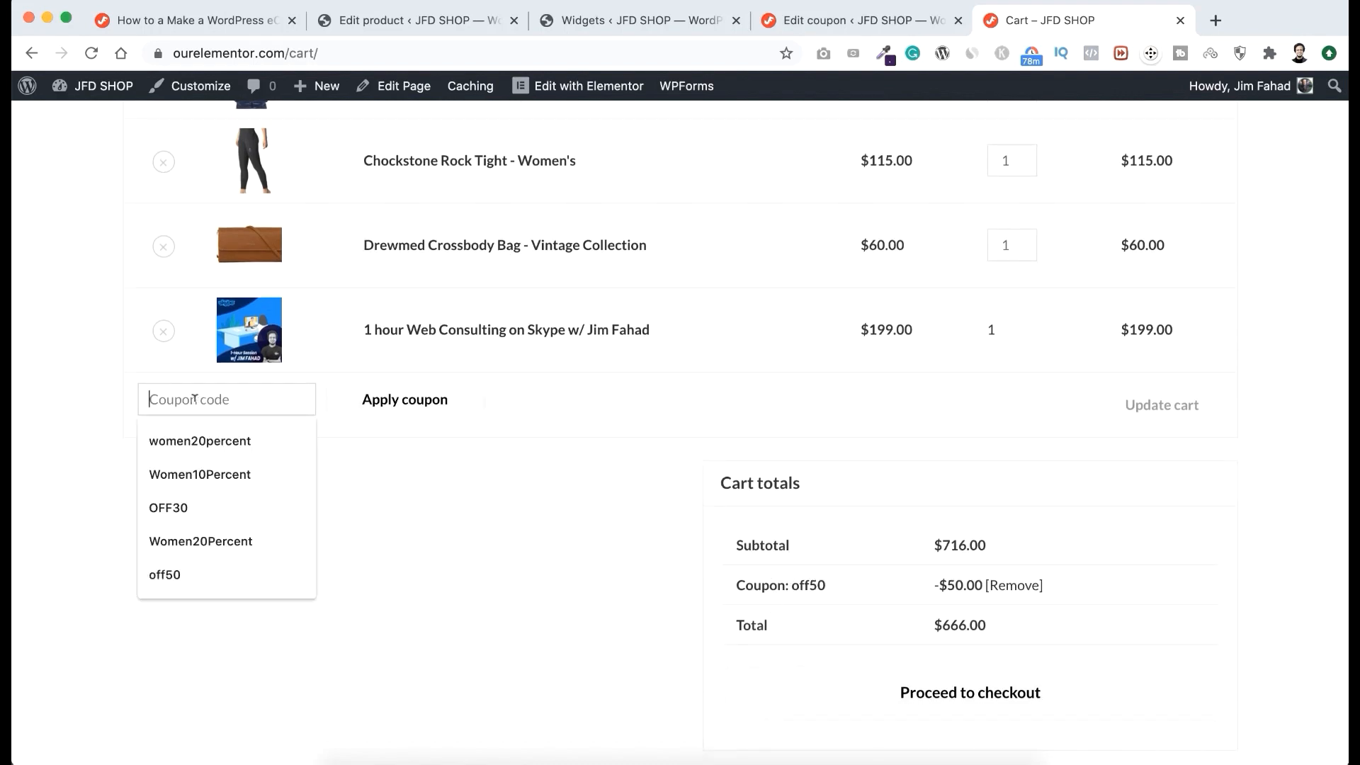
type("w")
left_click(192, 509)
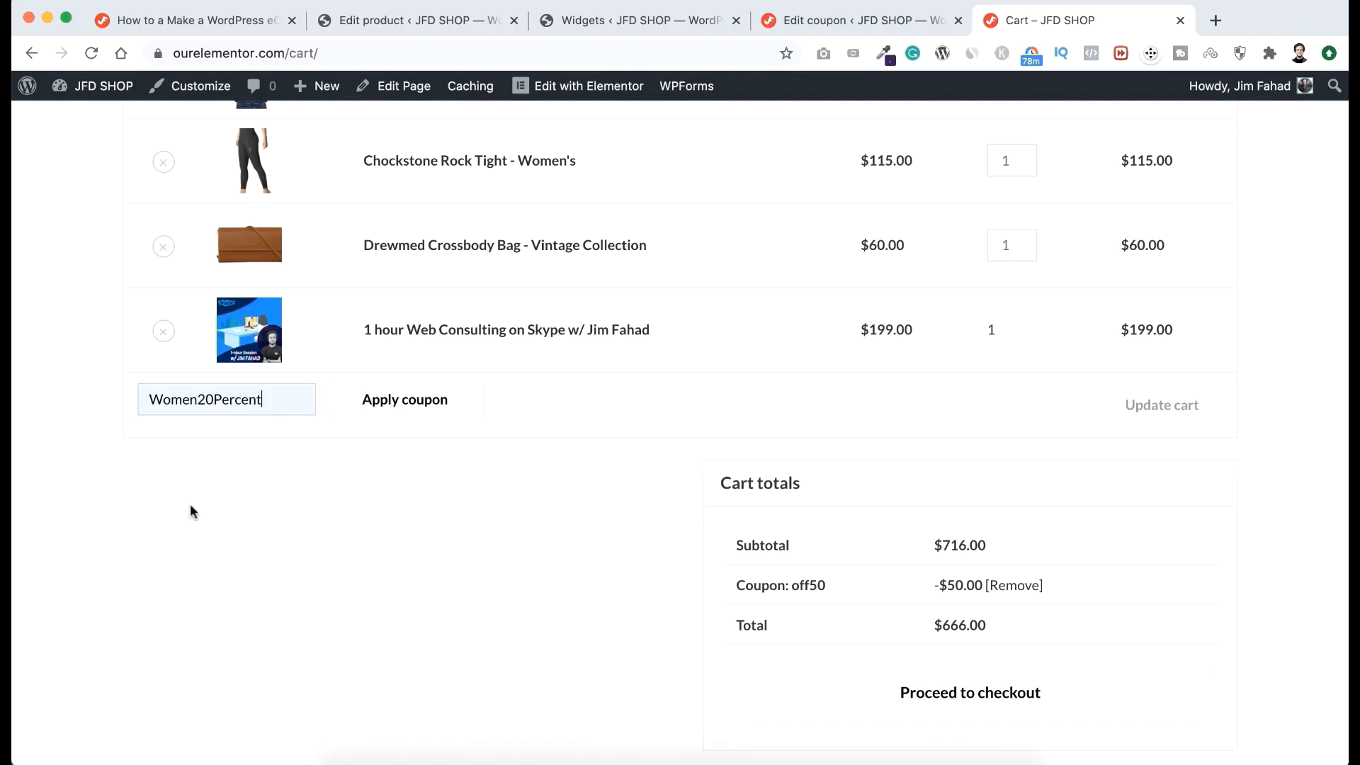
left_click(416, 404)
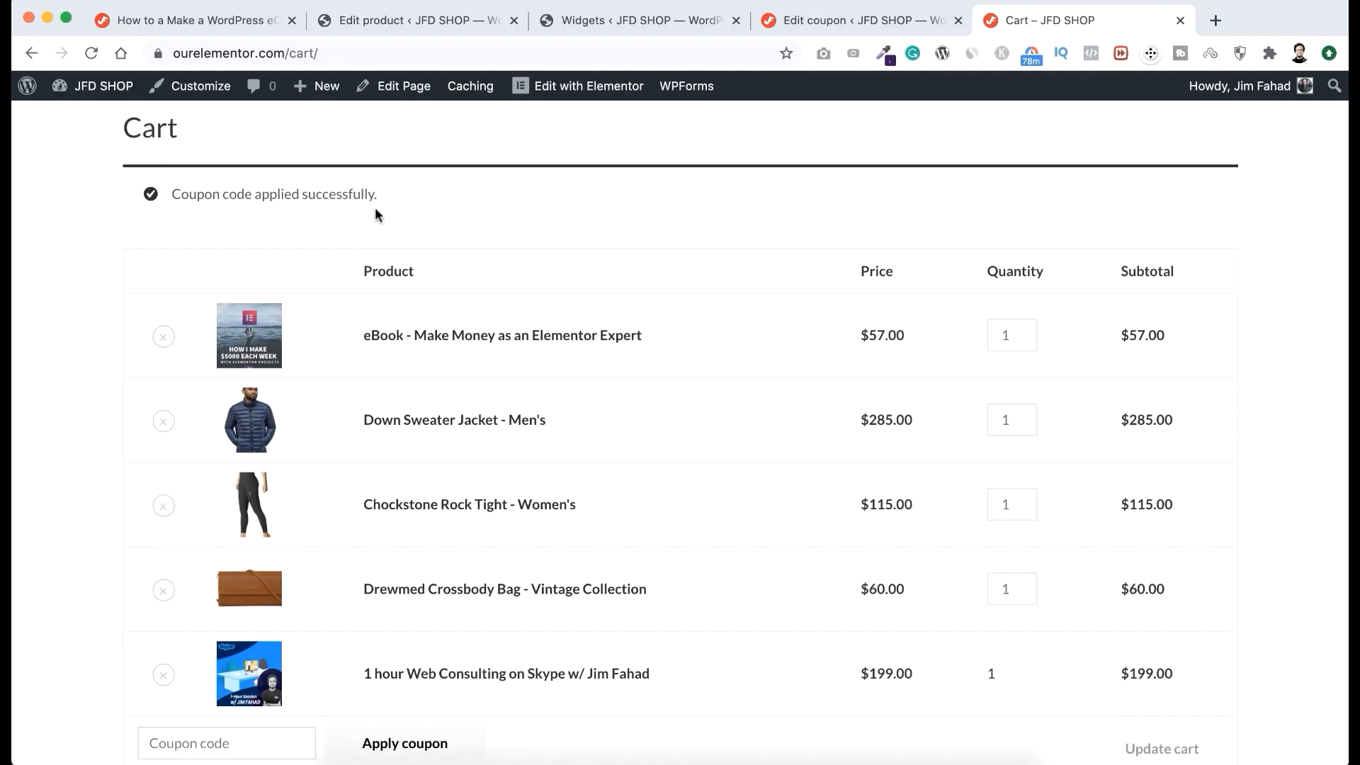
scroll(720, 585, "down", 5)
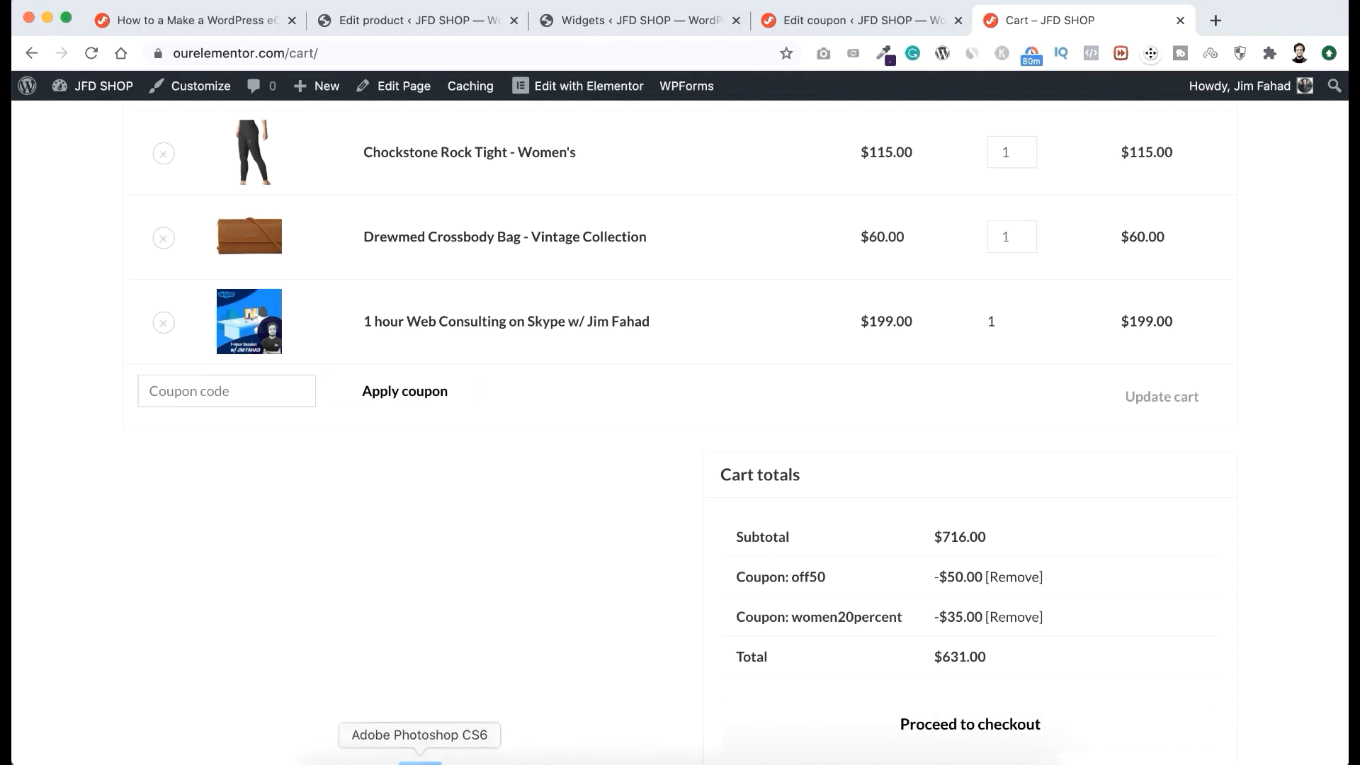
Step: Switch to Adobe Photoshop to view the Women20Percent coupon banner and return to Google Chrome
left_click(425, 757)
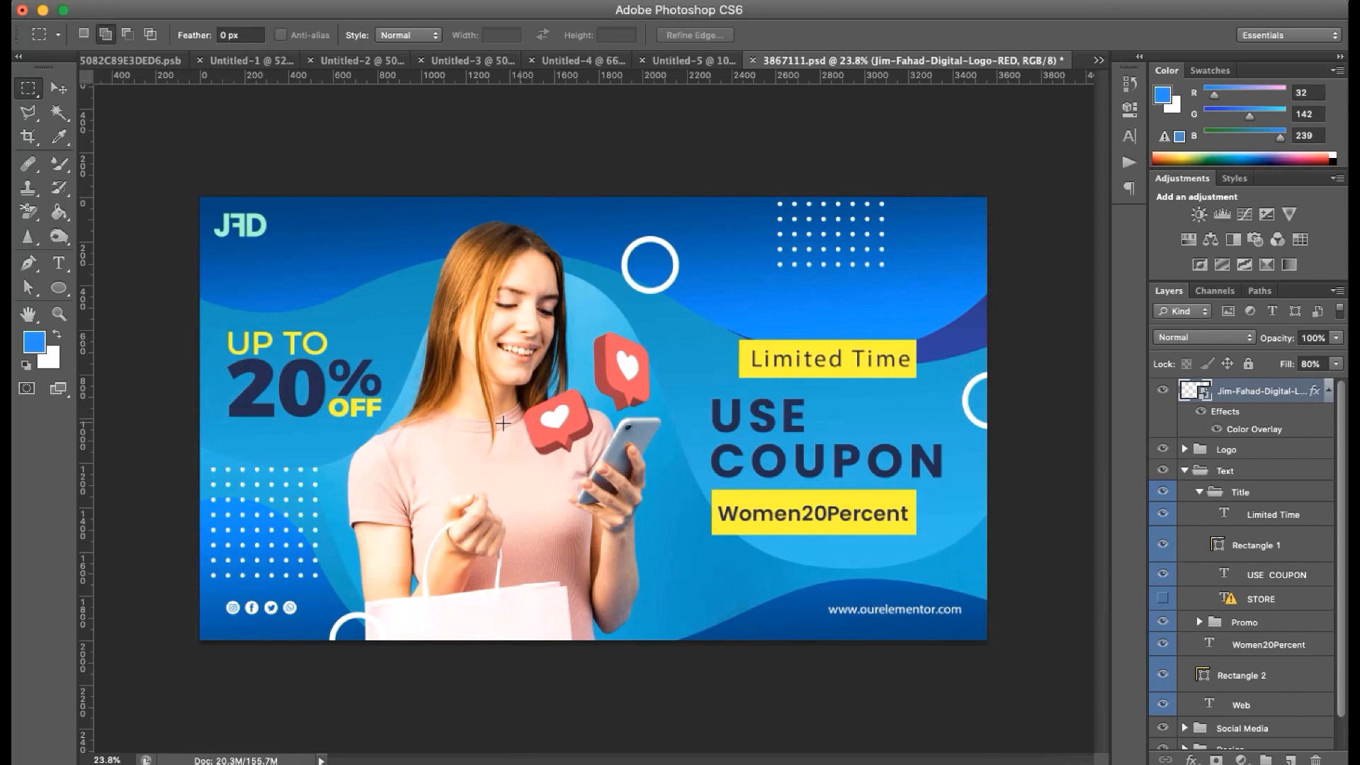
left_click(395, 760)
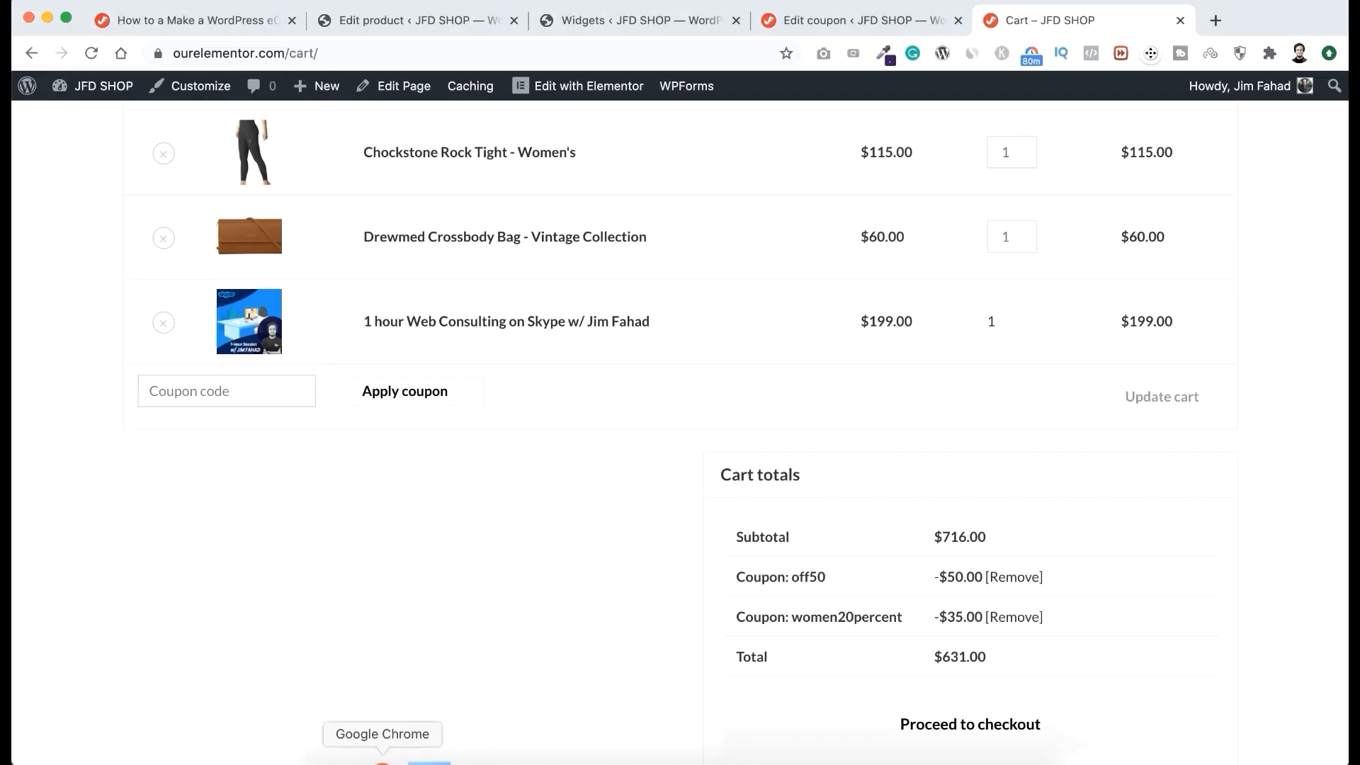
Step: Go to the storefront's shop page and open its Footer template for editing with Elementor
scroll(774, 347, "up", 7)
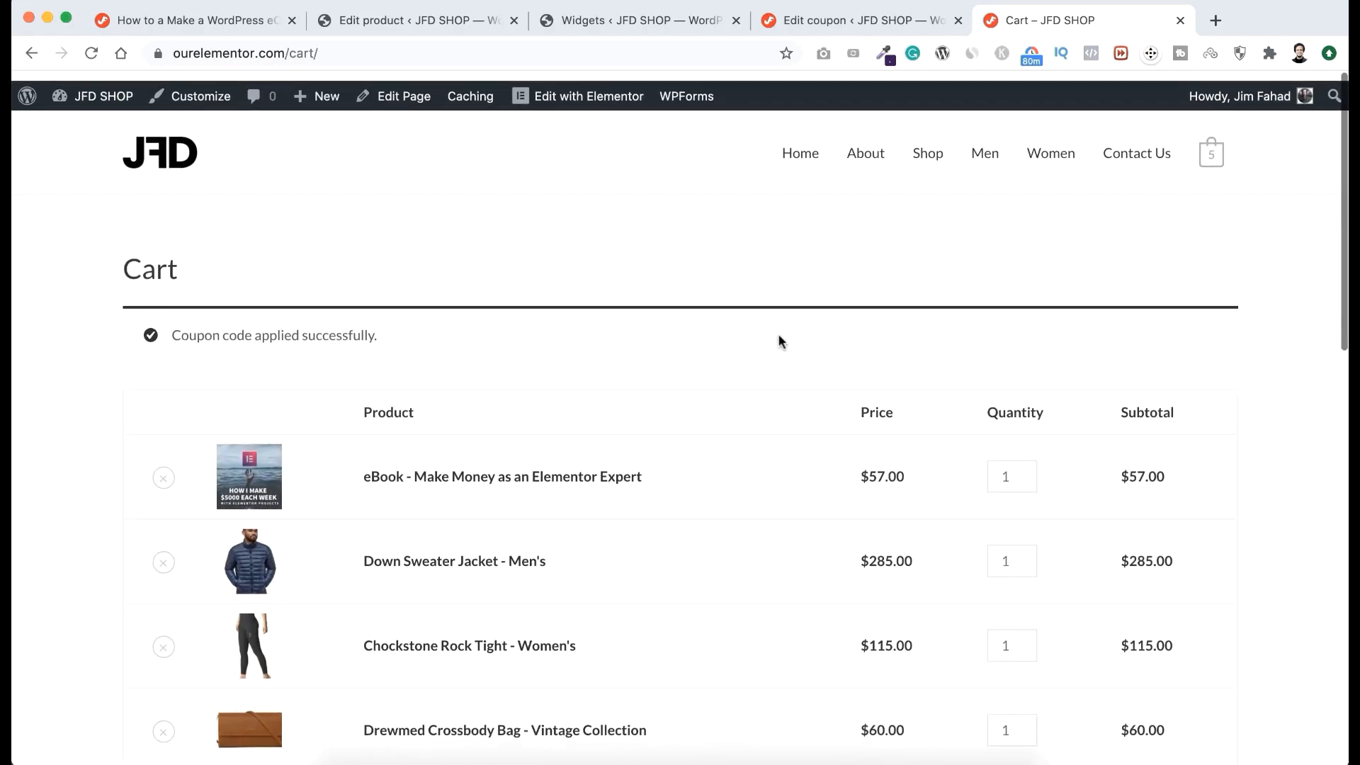
left_click(928, 149)
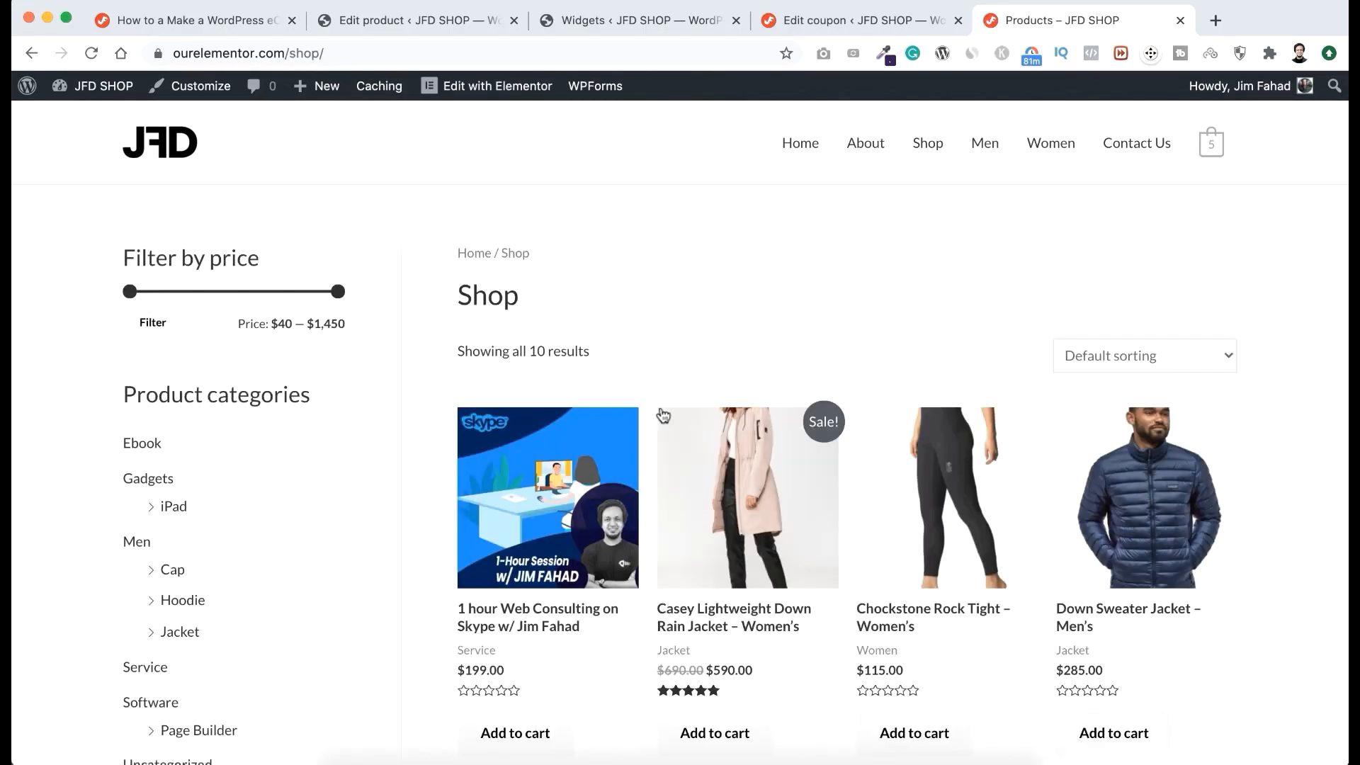
scroll(653, 462, "down", 8)
scroll(652, 465, "down", 15)
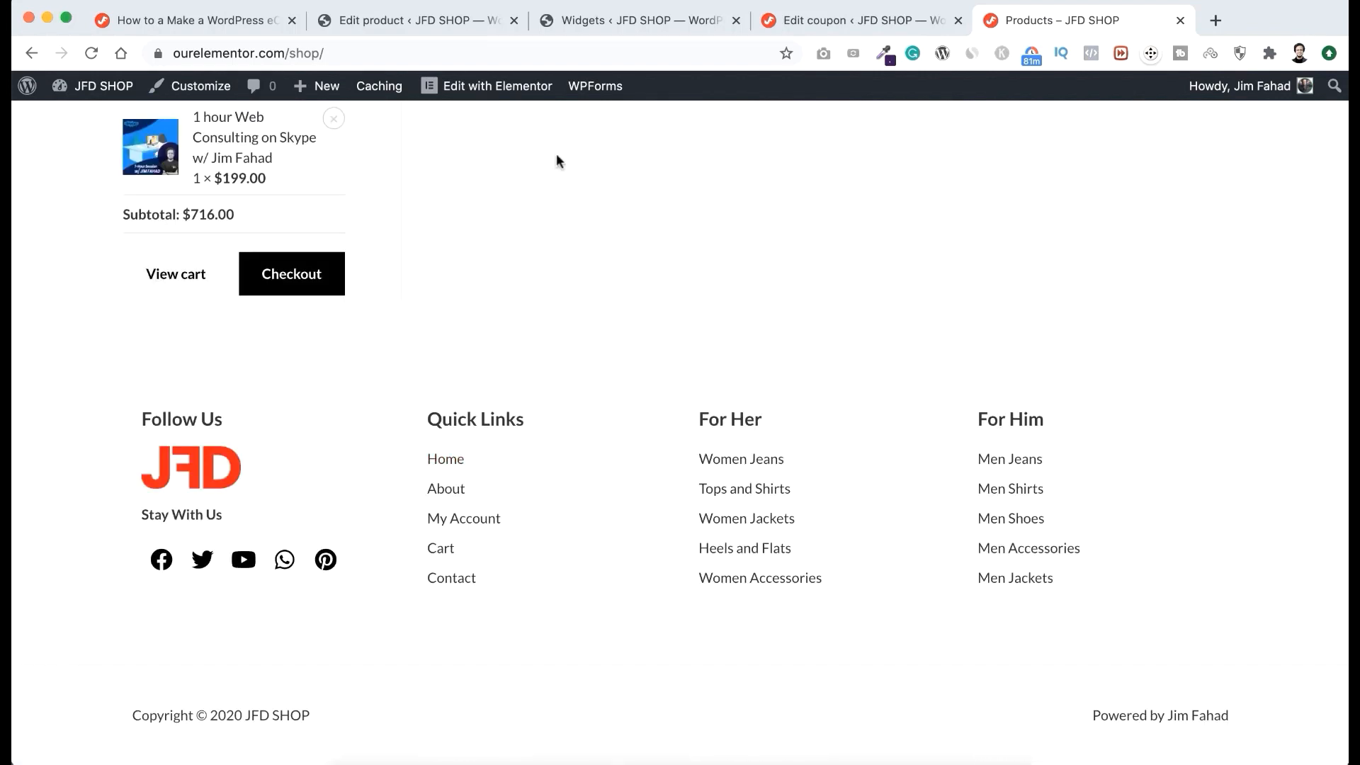
mouse_move(467, 88)
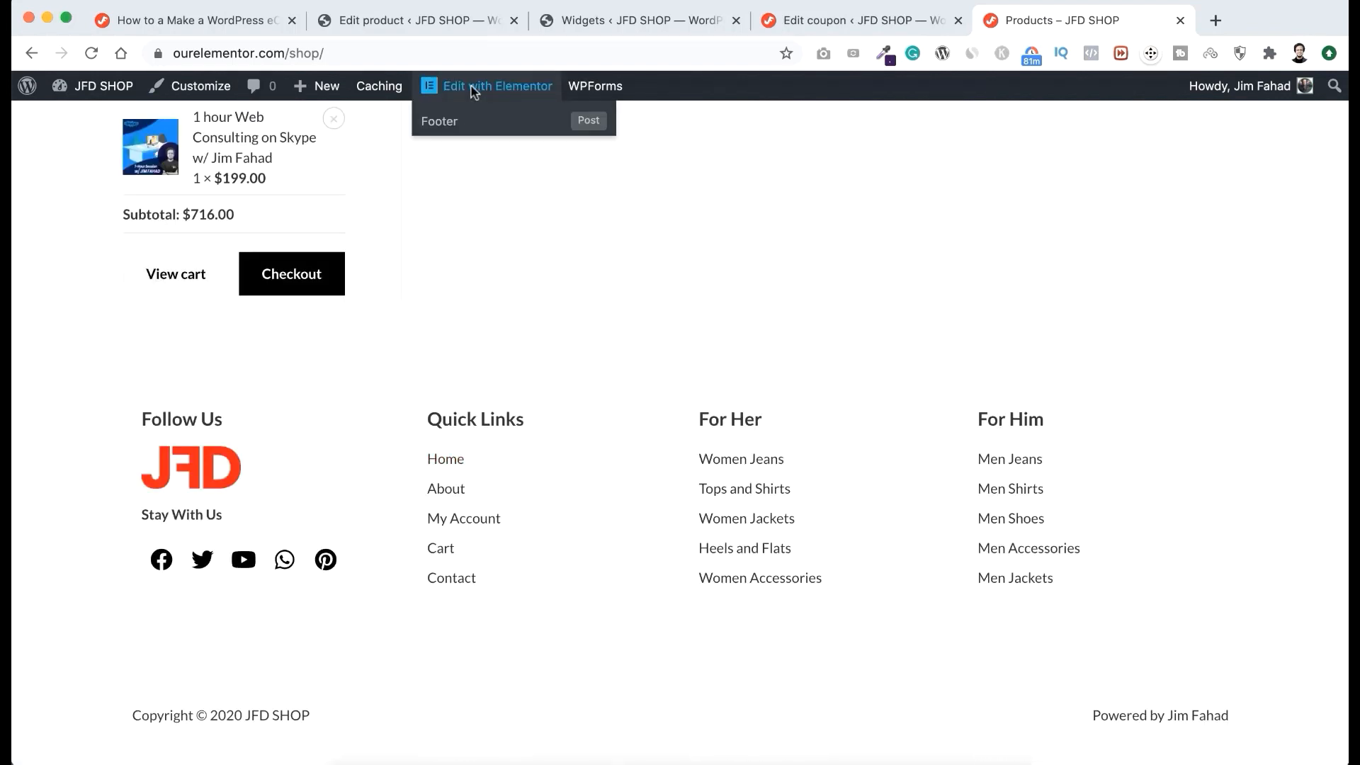
left_click(492, 126)
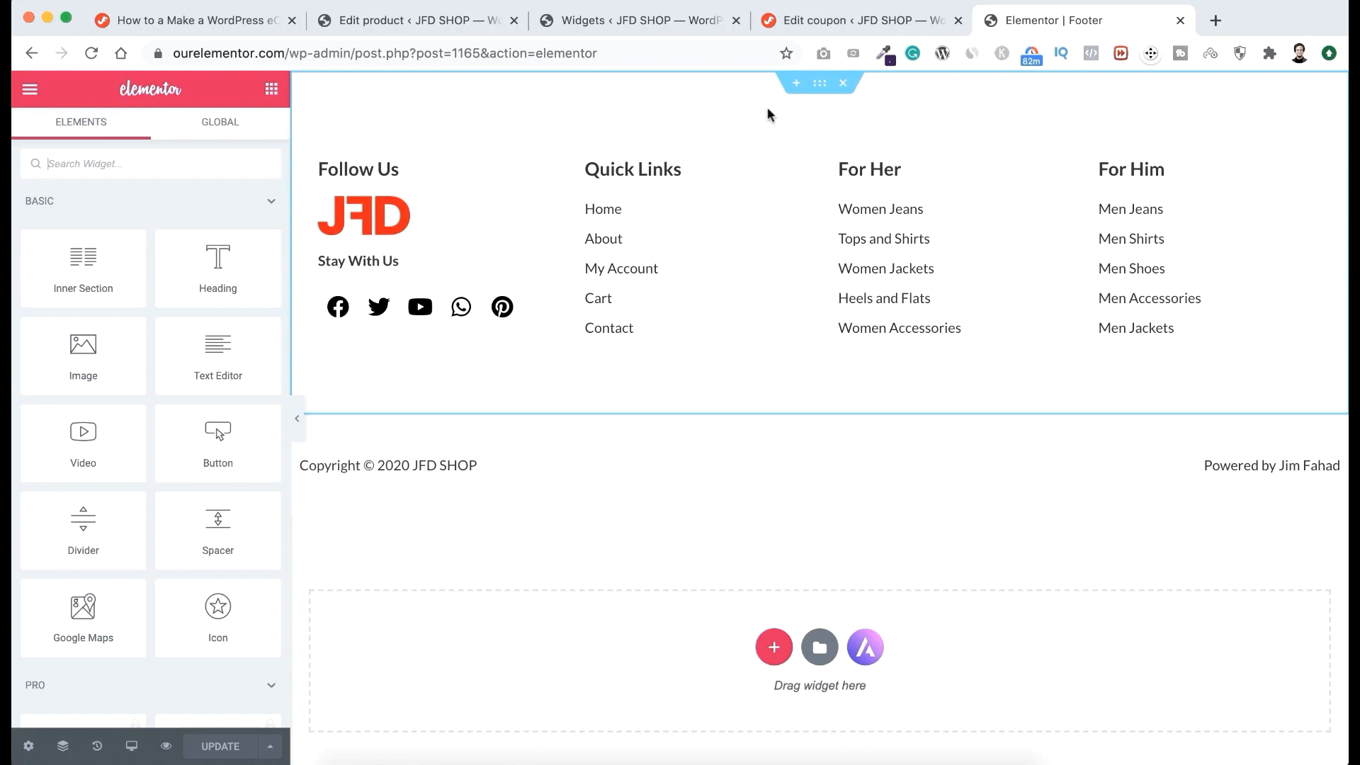
Step: Add a section with two equal columns above the footer's link columns and place an Image widget in its right column
left_click(794, 84)
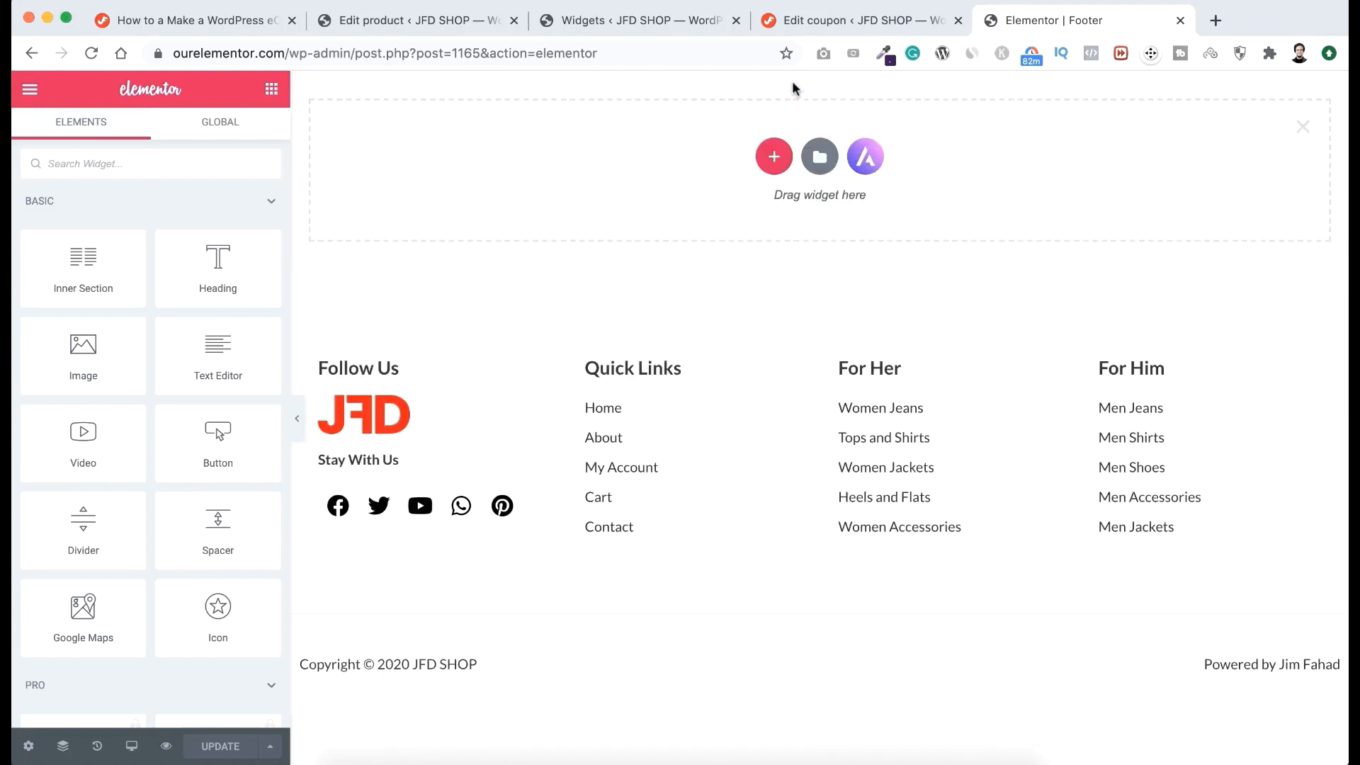
left_click(769, 153)
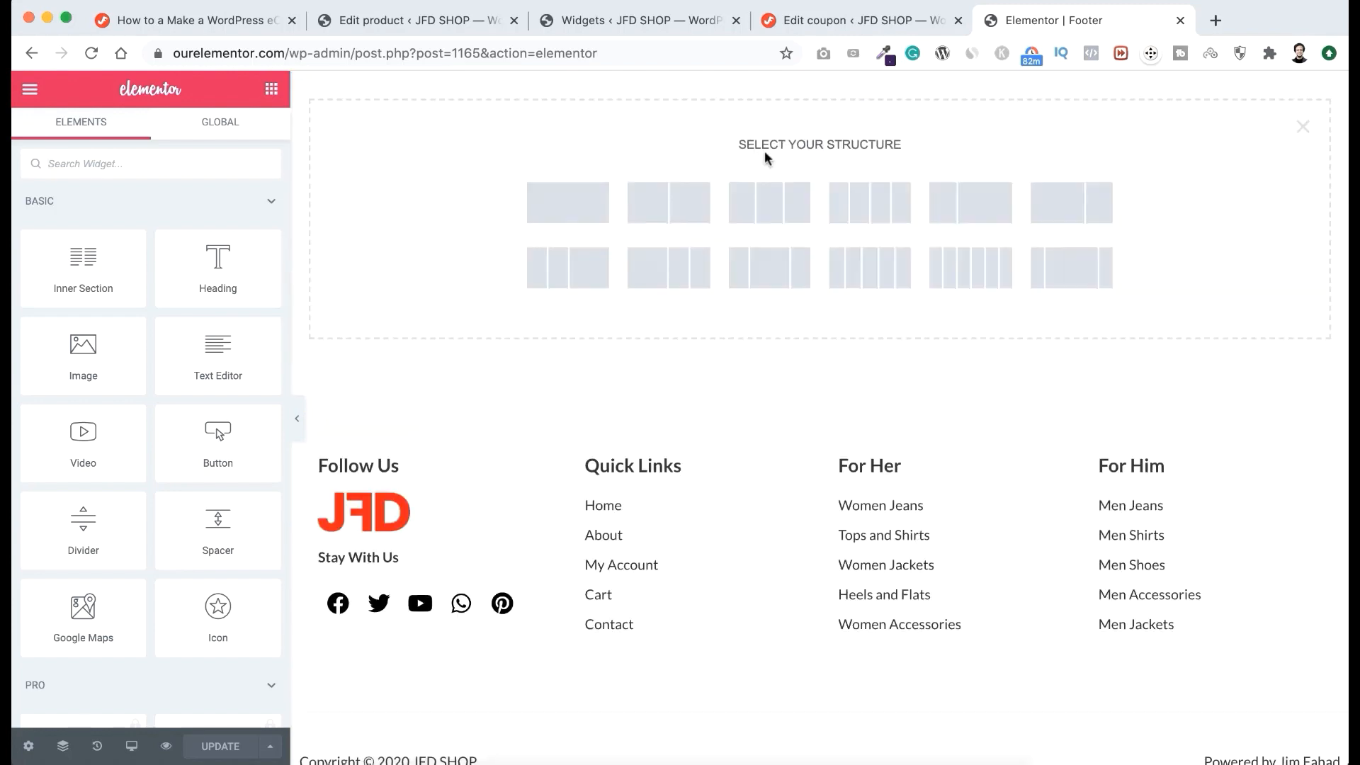
left_click(669, 206)
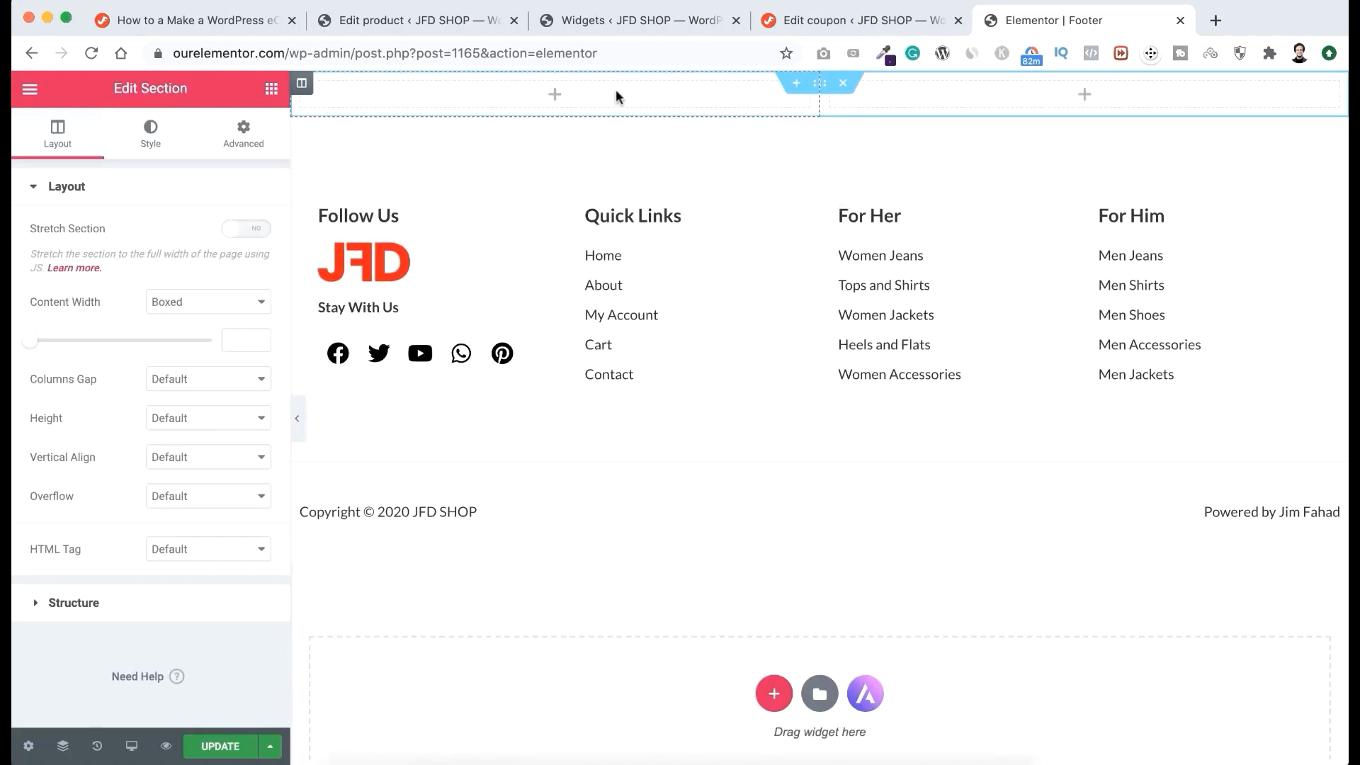
left_click(1089, 104)
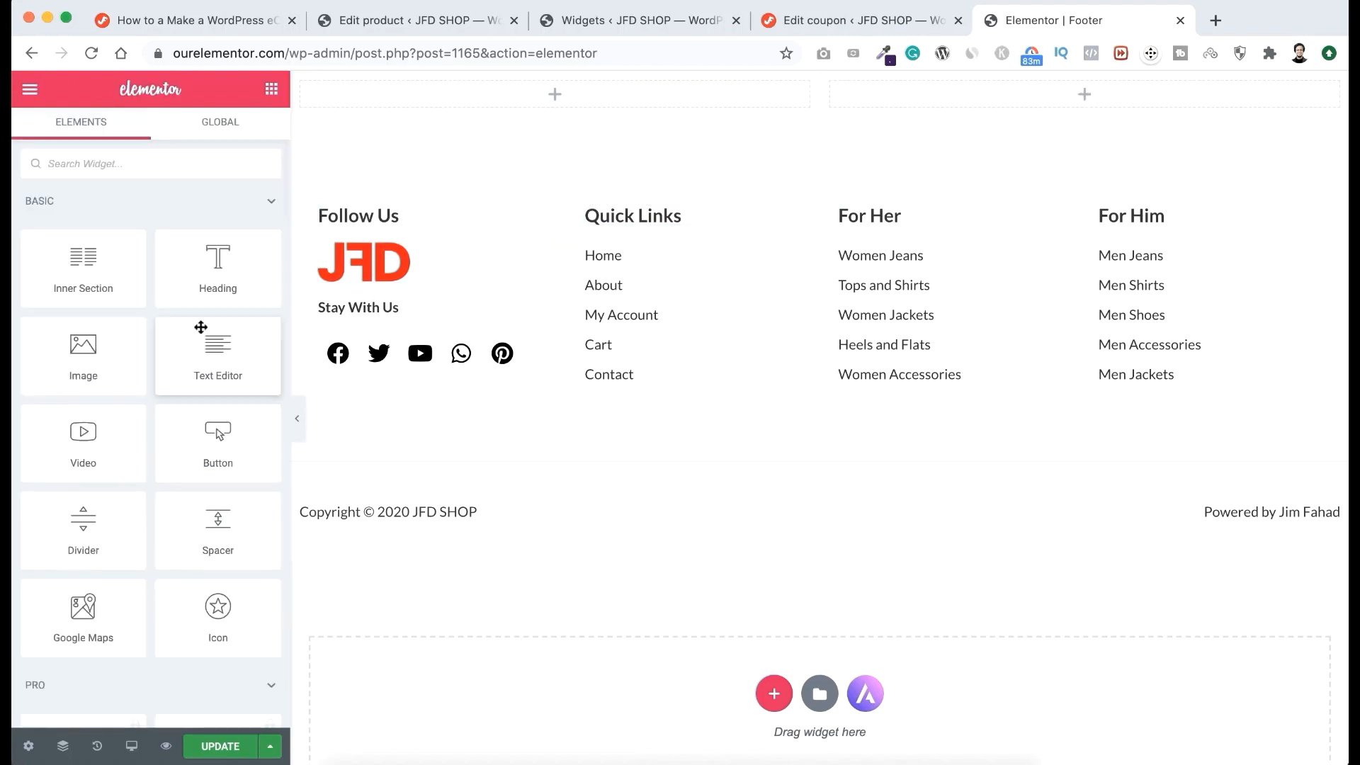
left_click_drag(105, 345, 1082, 90)
mouse_move(223, 272)
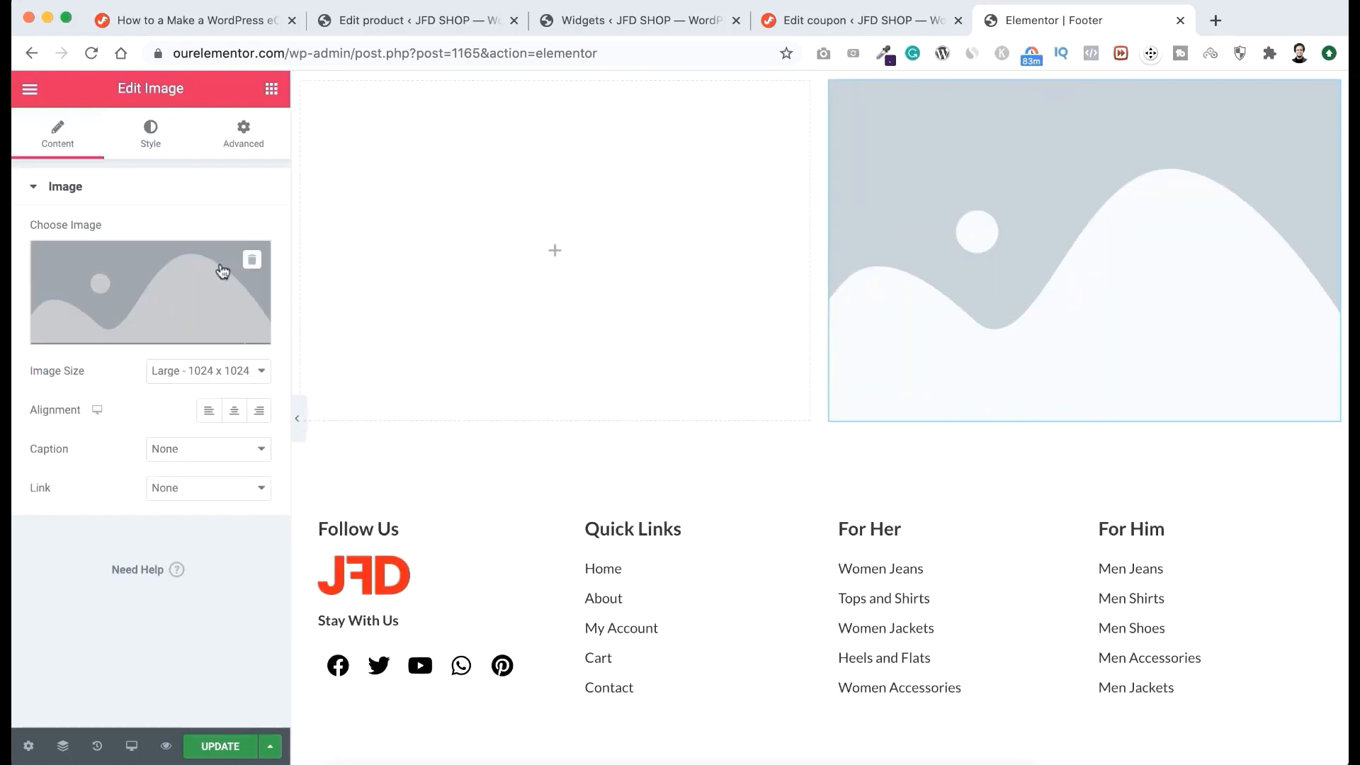
Step: Upload Women20Percent-coupon.jpg from the Products/Coupon folder and insert it as the Image widget's picture
left_click(174, 283)
left_click(90, 170)
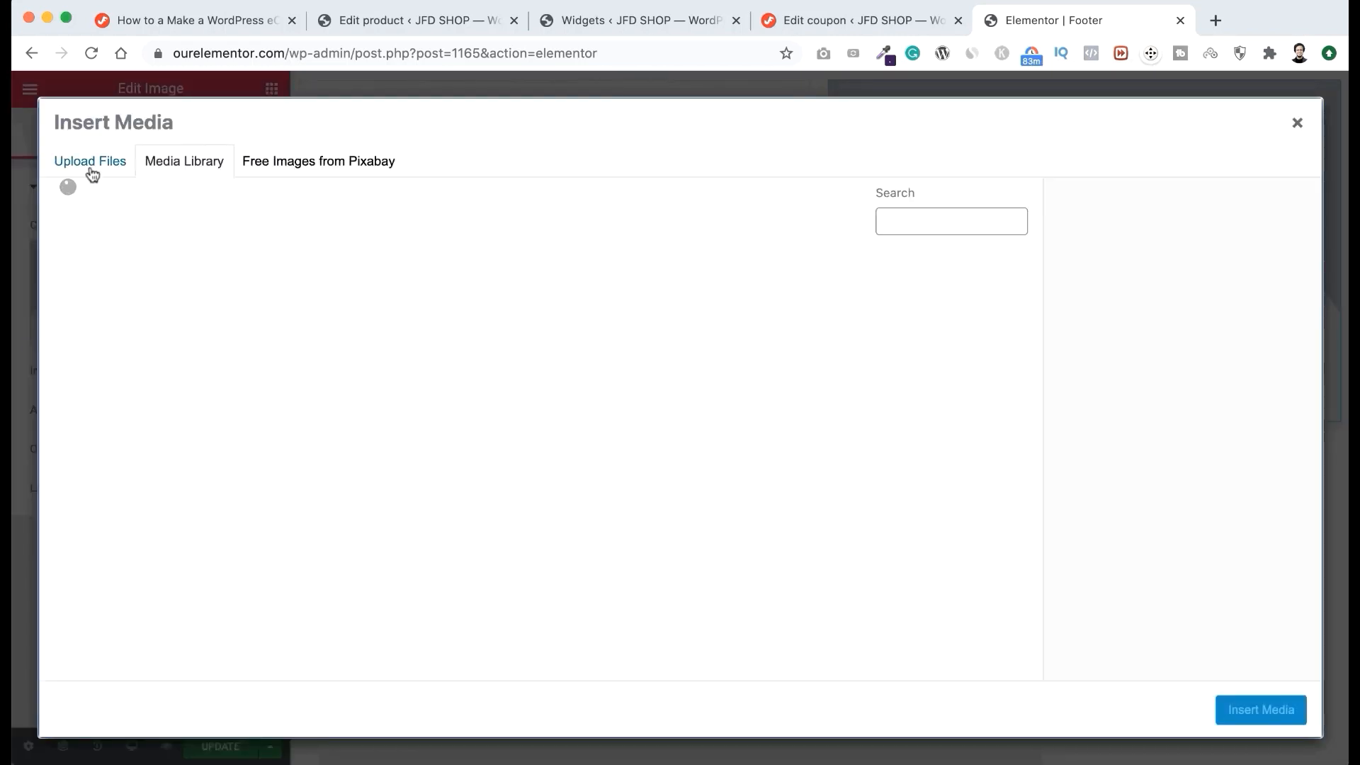
left_click(643, 423)
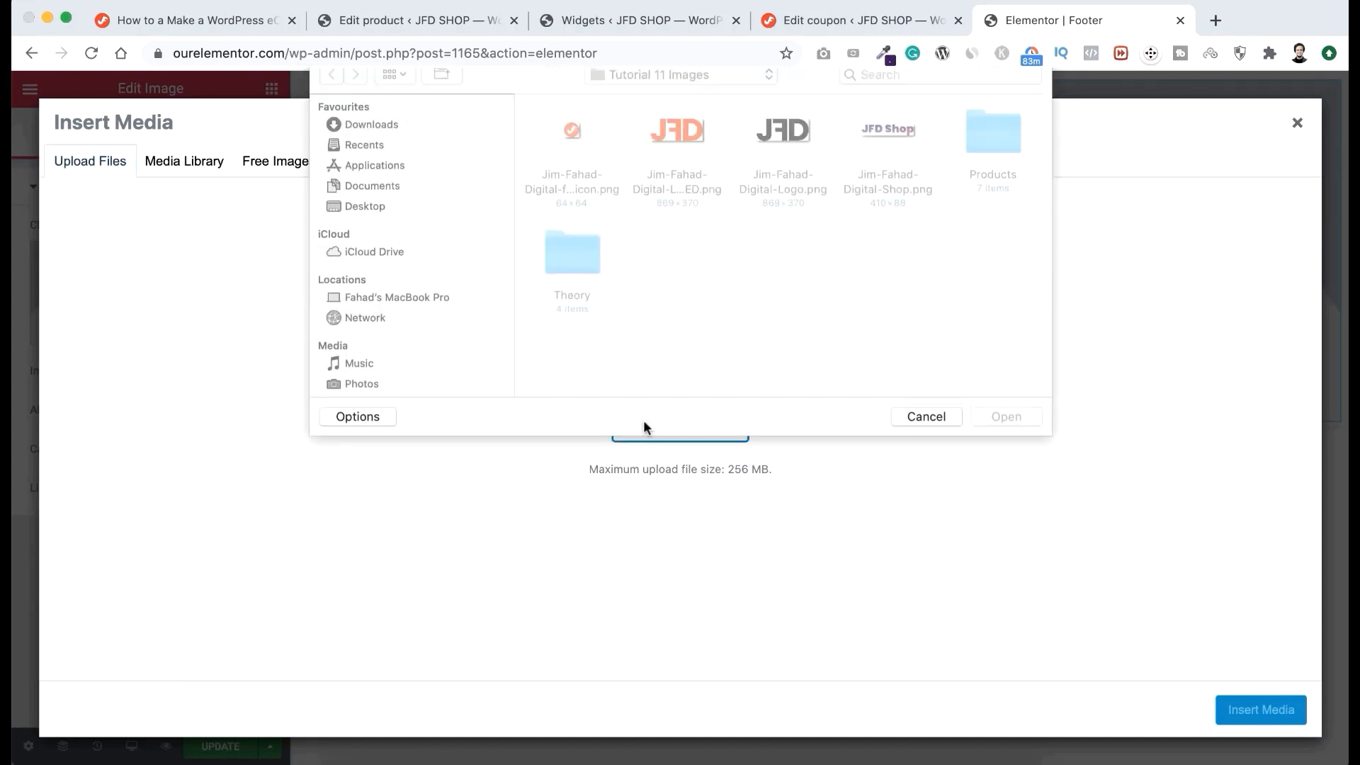
double_click(1007, 147)
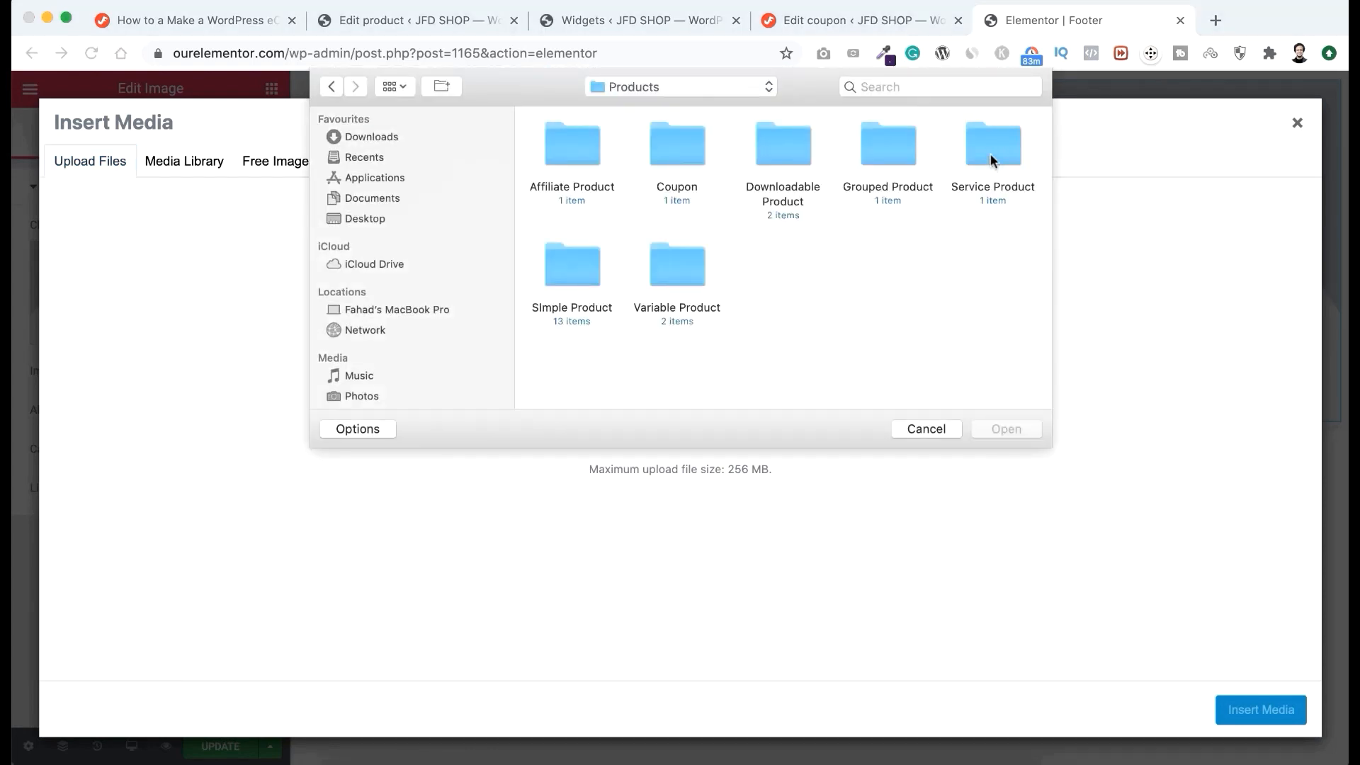
double_click(680, 147)
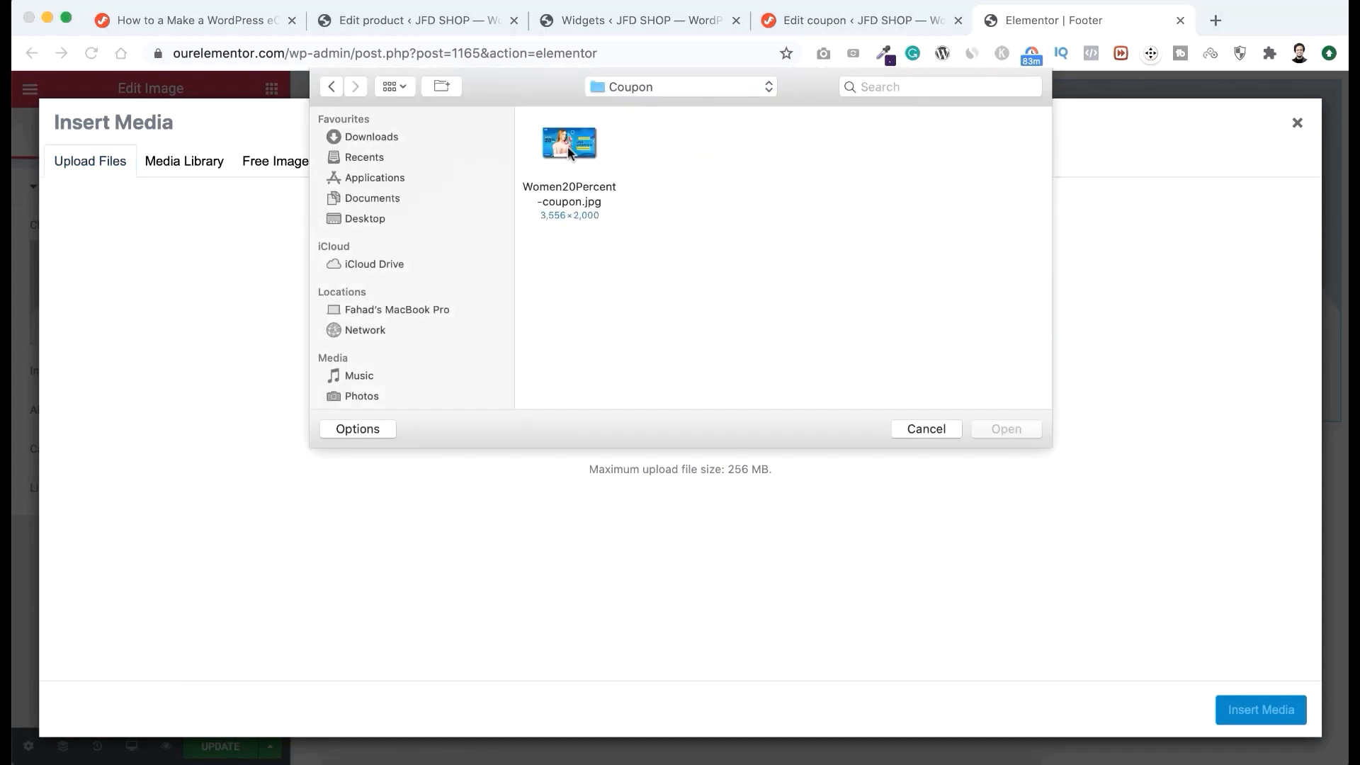
left_click(565, 145)
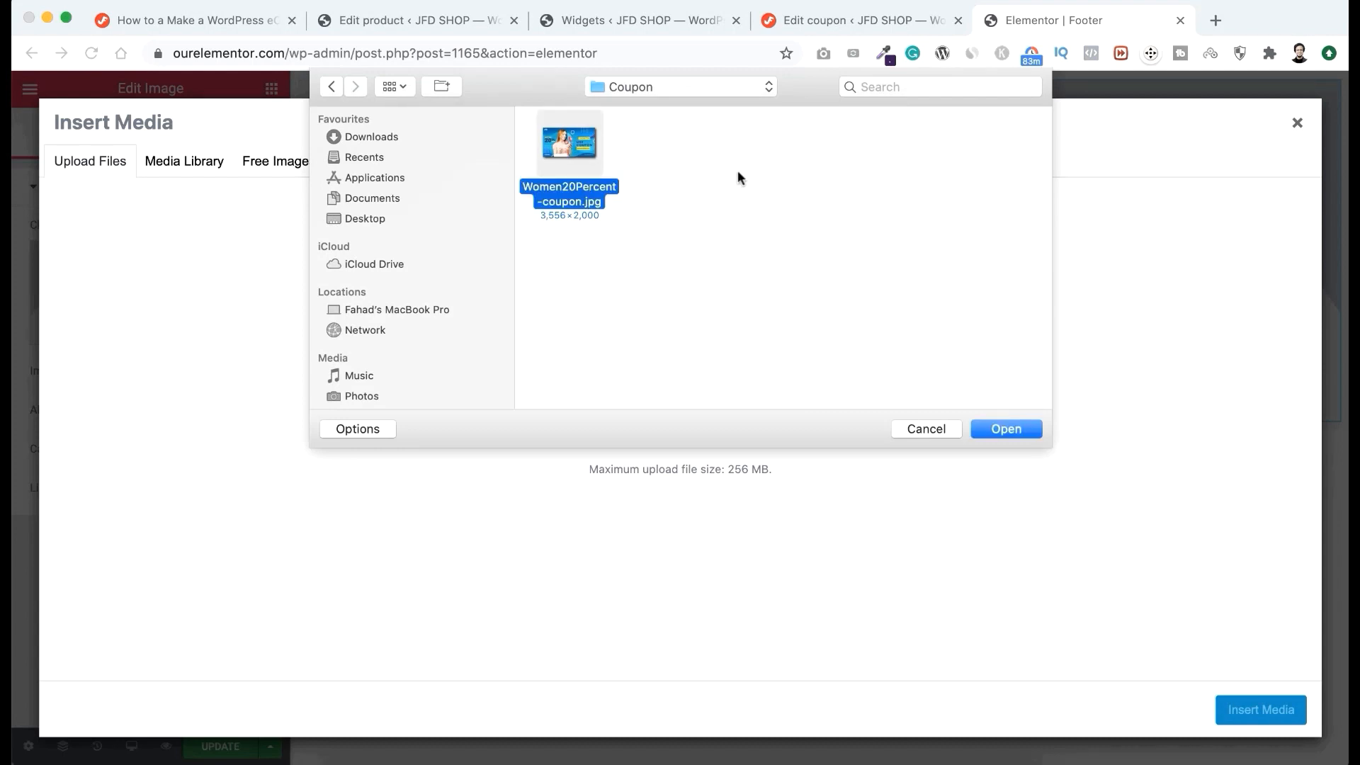
left_click(1011, 429)
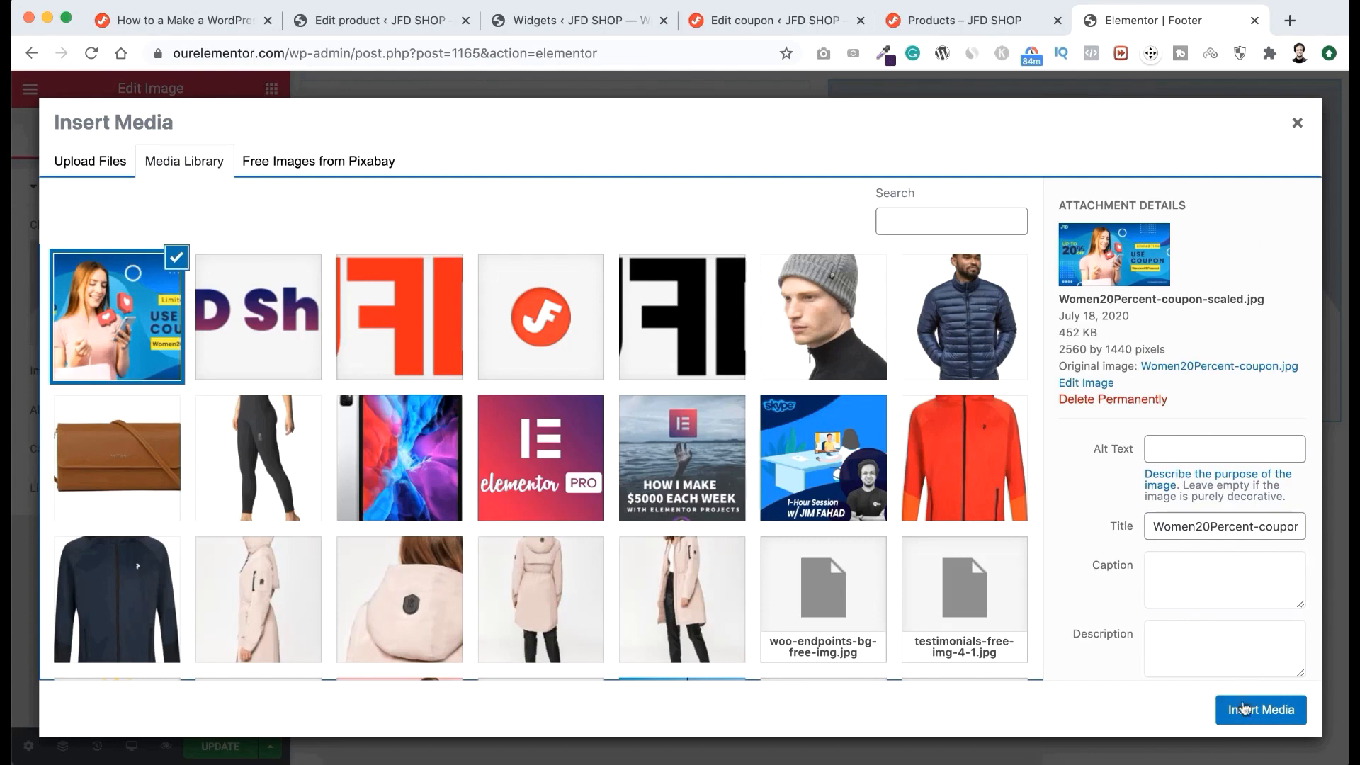
left_click(1243, 707)
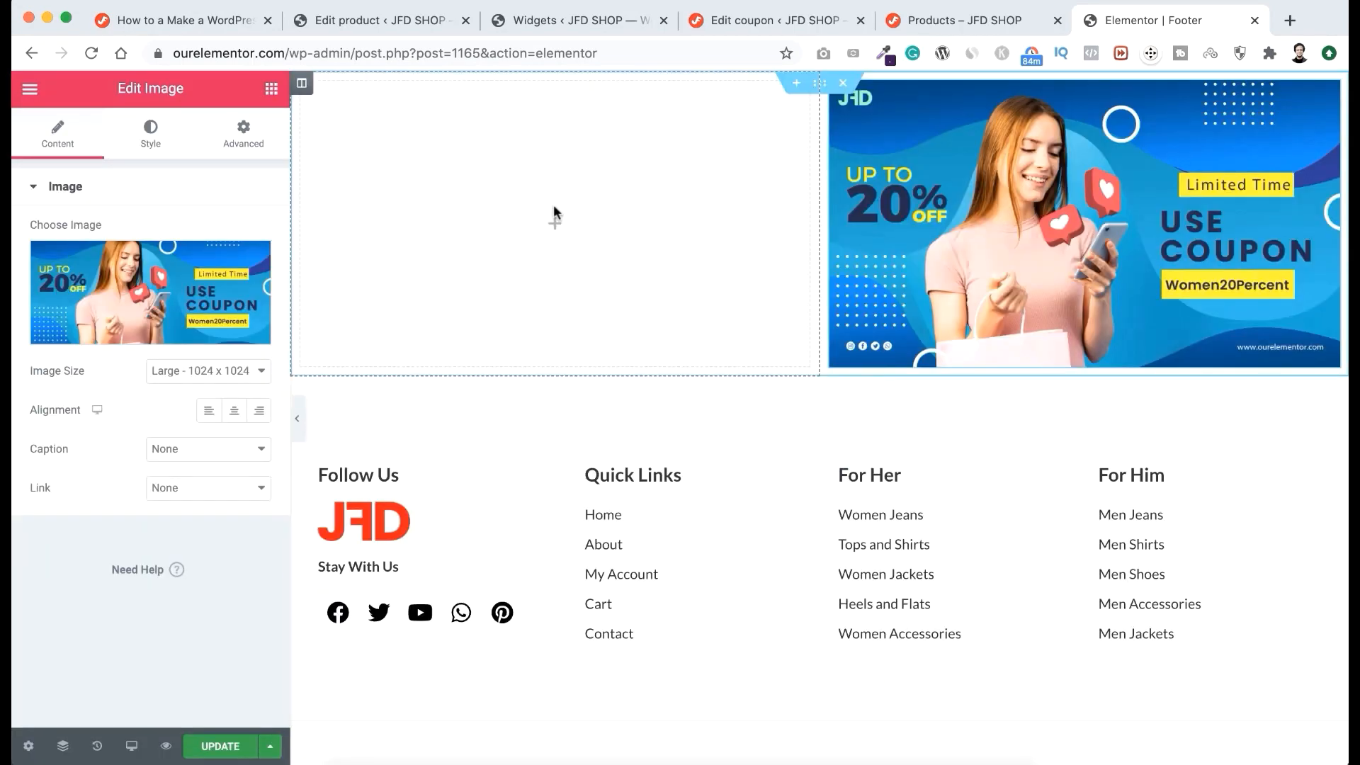
Step: Add a Heading widget to the empty column beside the banner, with the title "Happy Women's Day" and HTML tag H3
left_click(555, 222)
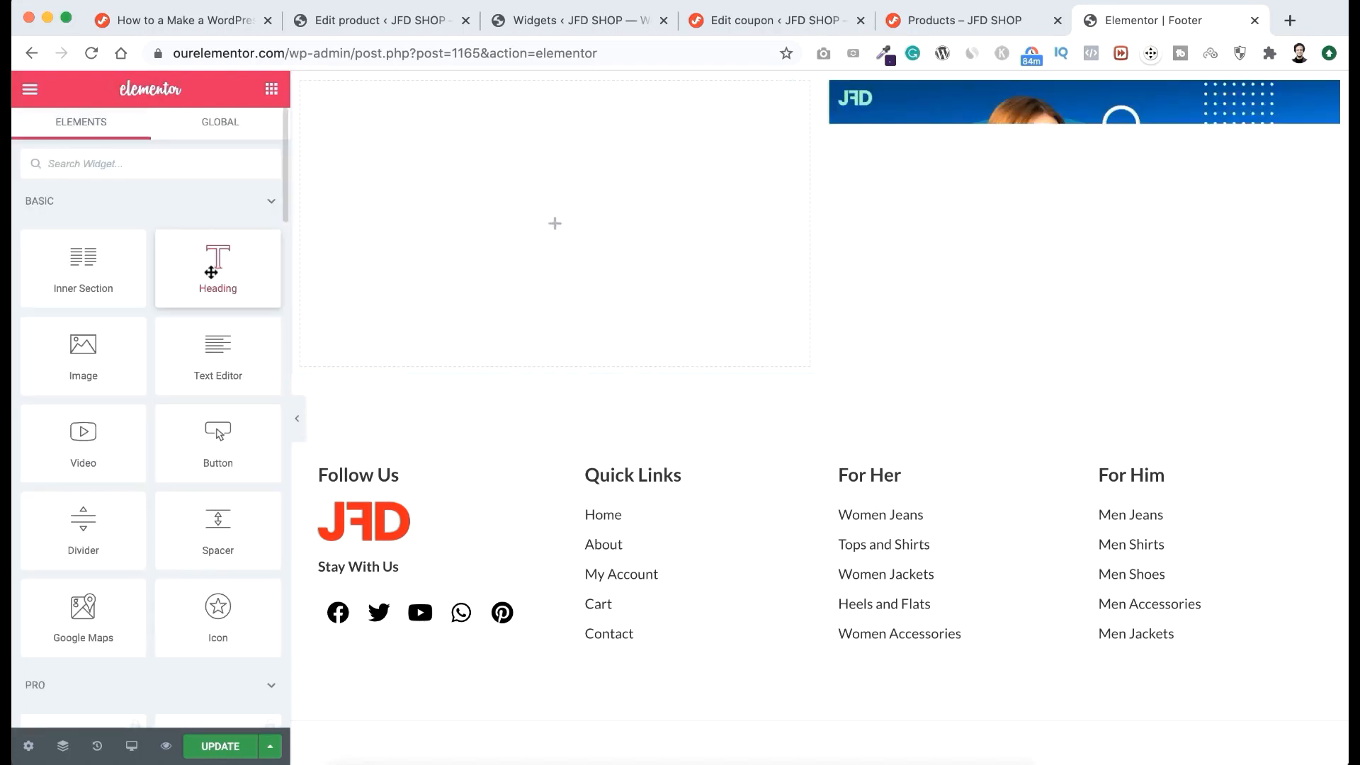
left_click_drag(211, 272, 564, 219)
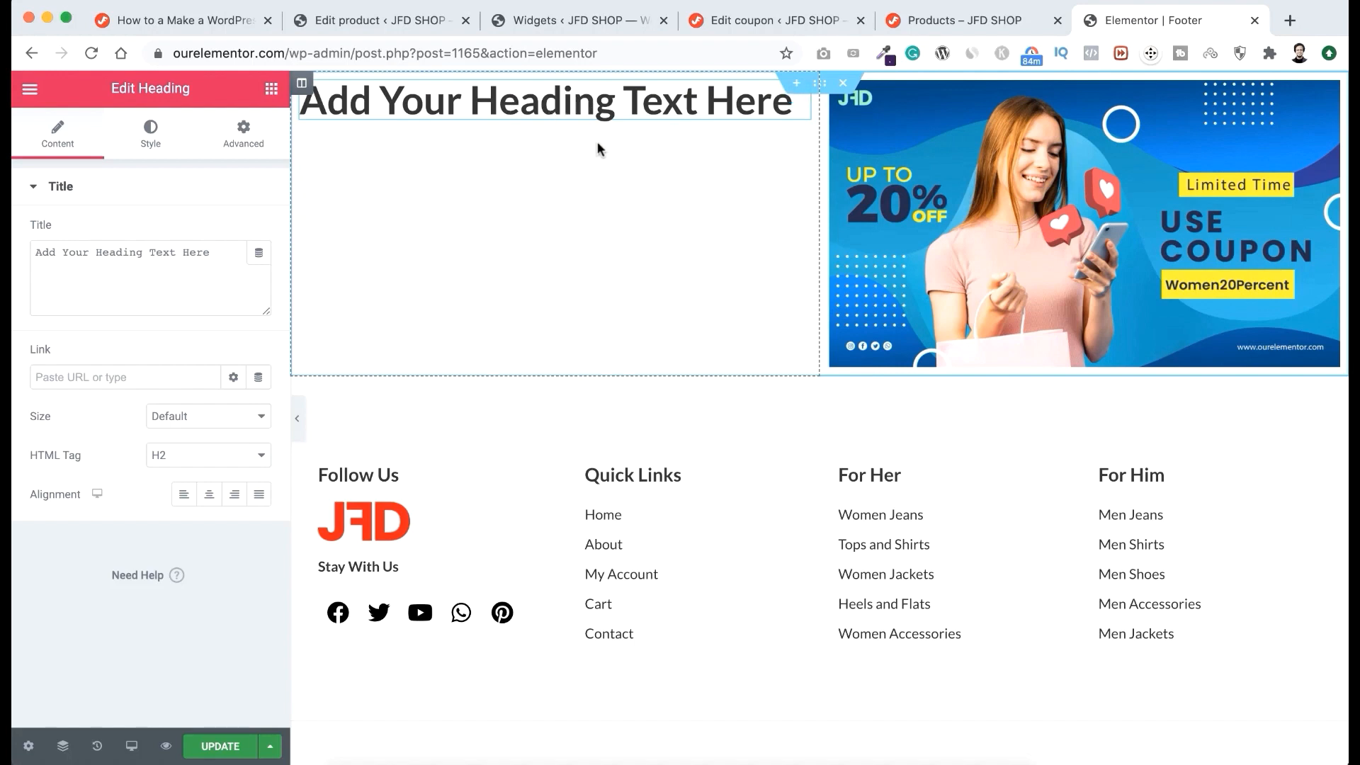
triple_click(168, 254)
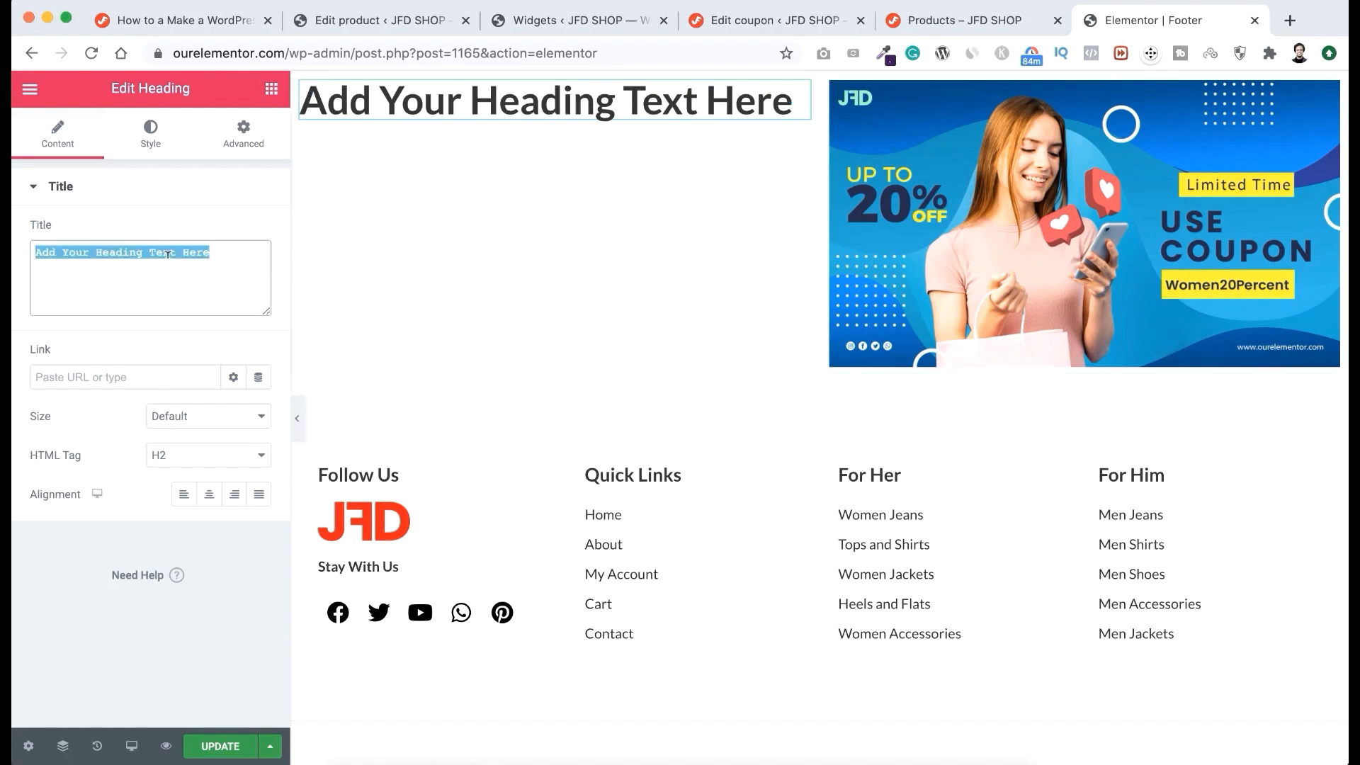
type("Happy Women's Day")
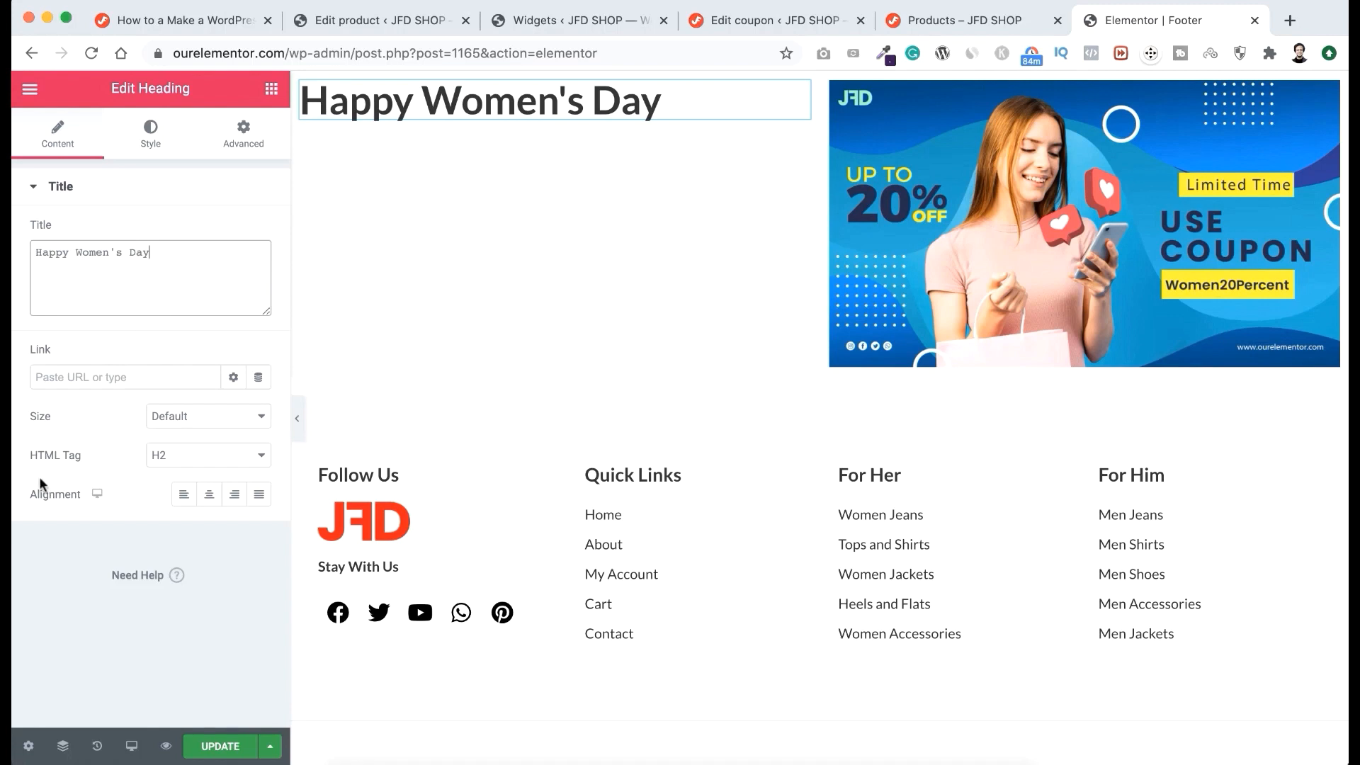
left_click(221, 457)
left_click(216, 472)
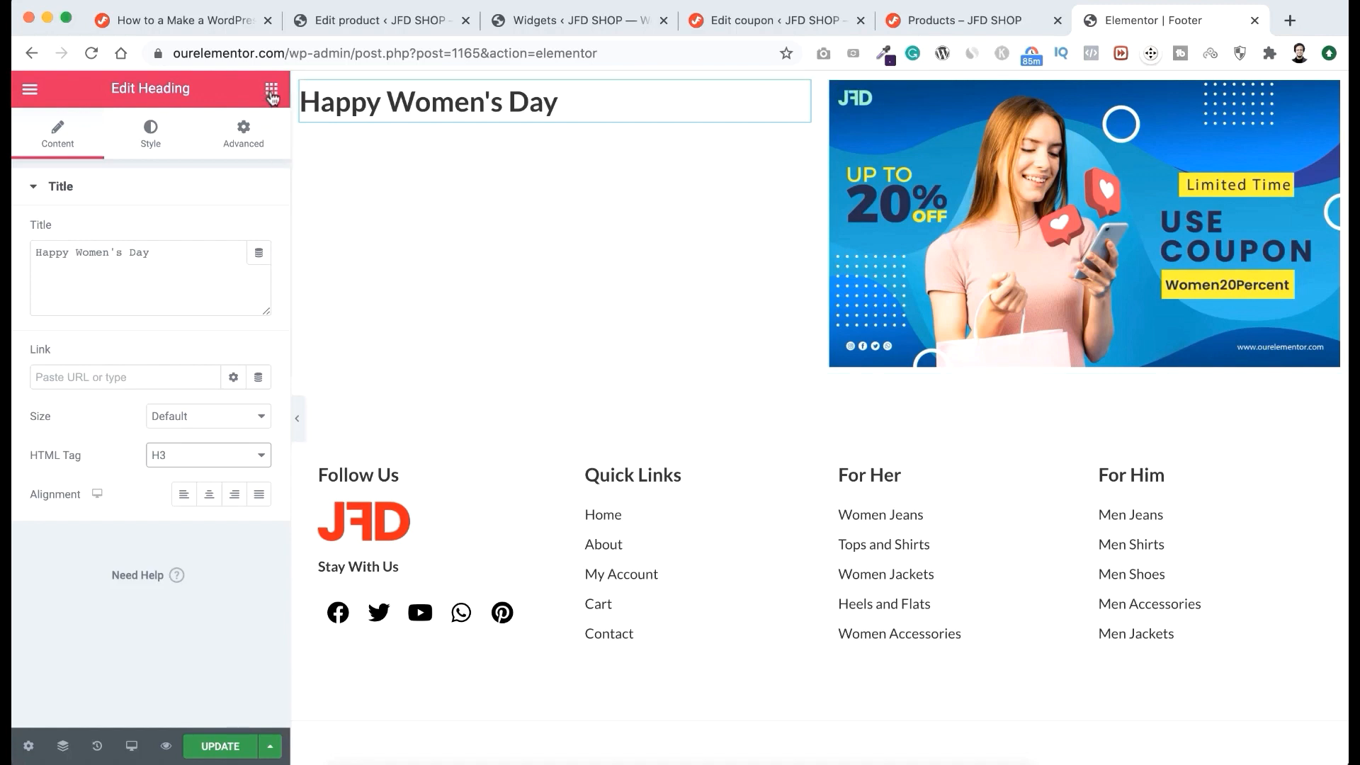
Step: Add a two-paragraph Text Editor widget under the heading: "Get 20% Discount on all Women's Product! Only for first 100 beautiful women!", "Use The Coupon Code Now 'Women20Percent'"
left_click(271, 90)
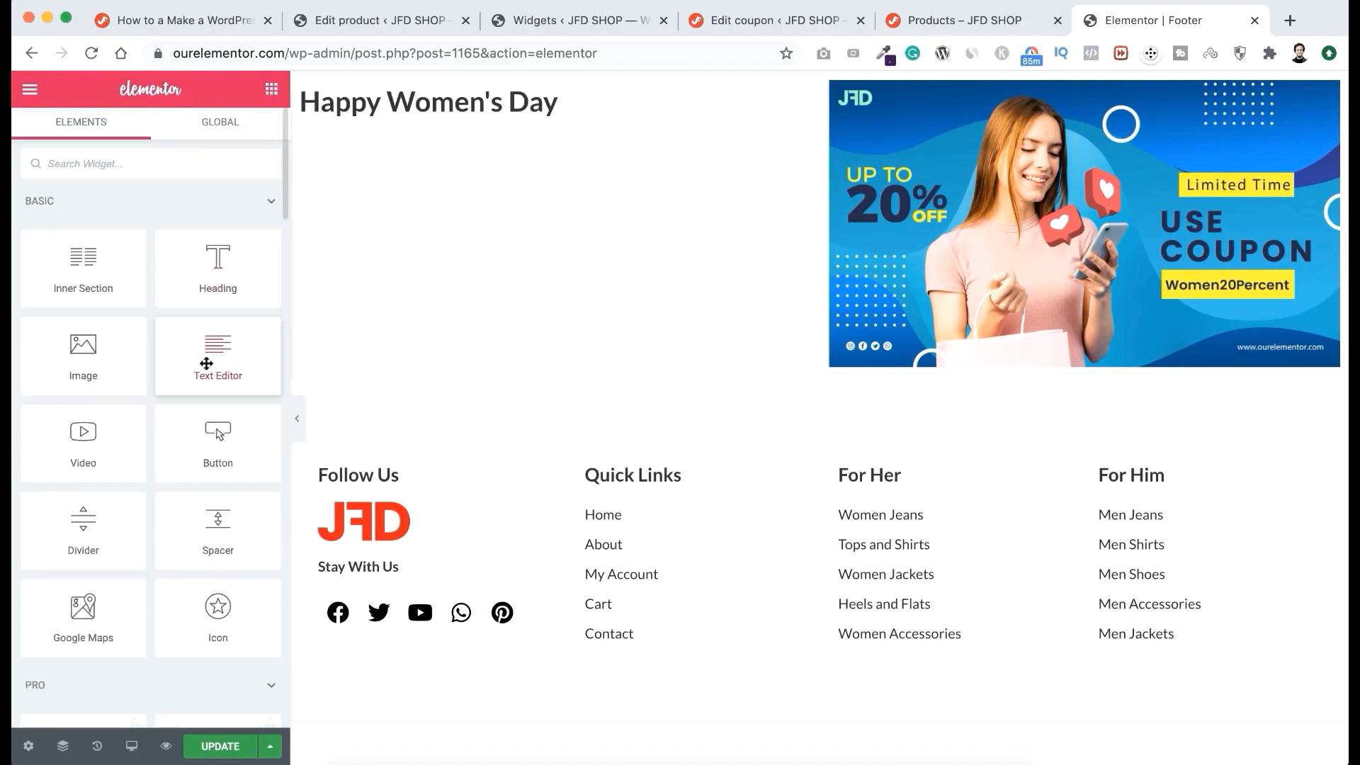
left_click_drag(206, 364, 434, 115)
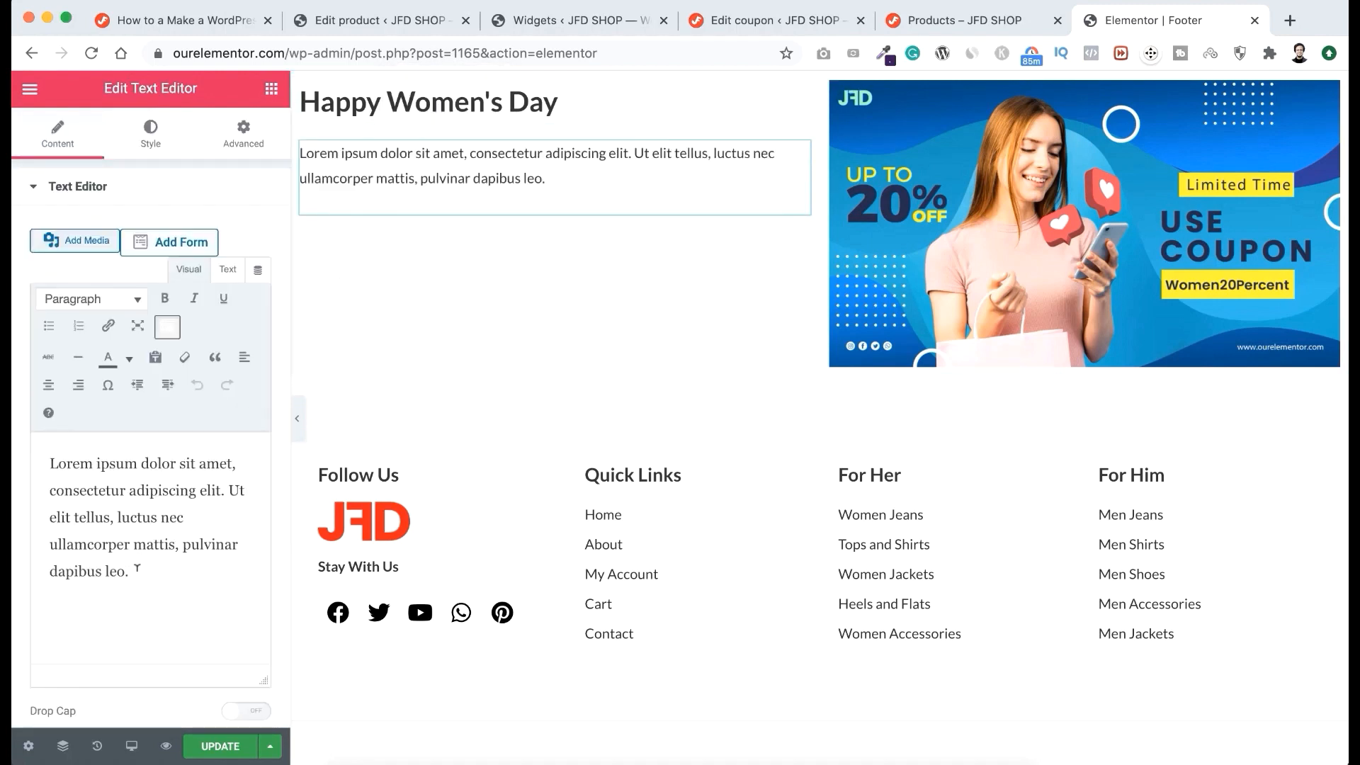
left_click_drag(137, 568, 46, 459)
type("Get 20% Discount on all Women's Product! Only for first 100 beautiful women! Use The Coupon Code Now \"Women20Percent\"")
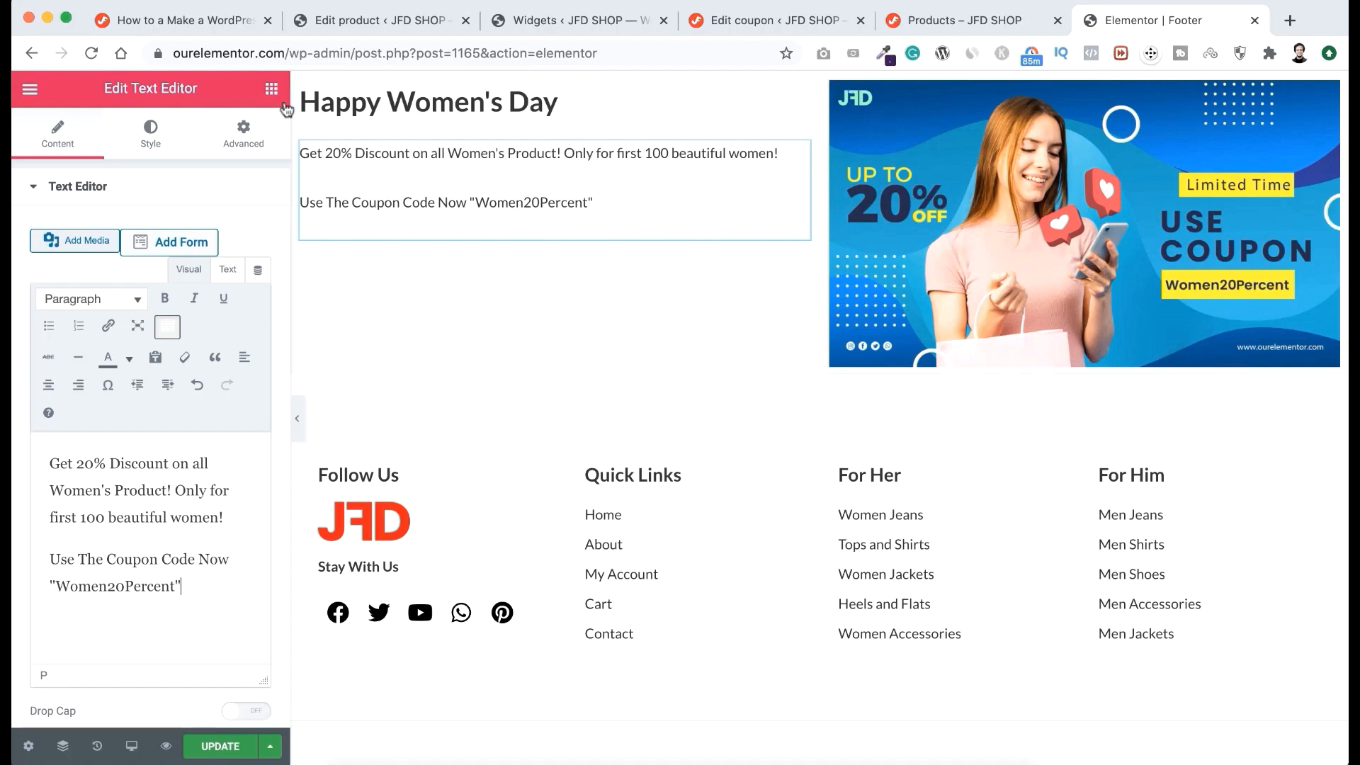
Step: Add a Button widget below the coupon text and set its text to "SHOP NOW"
left_click(272, 91)
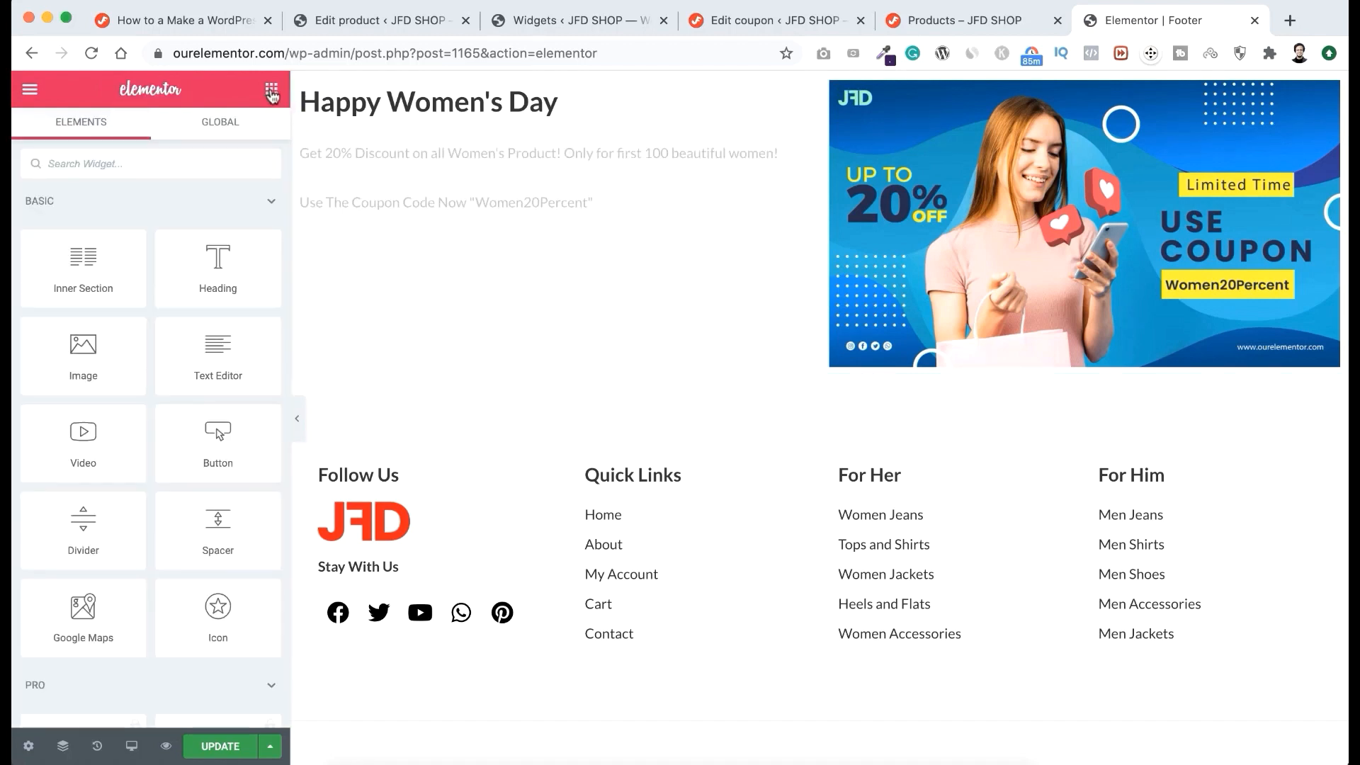
left_click_drag(209, 462, 443, 241)
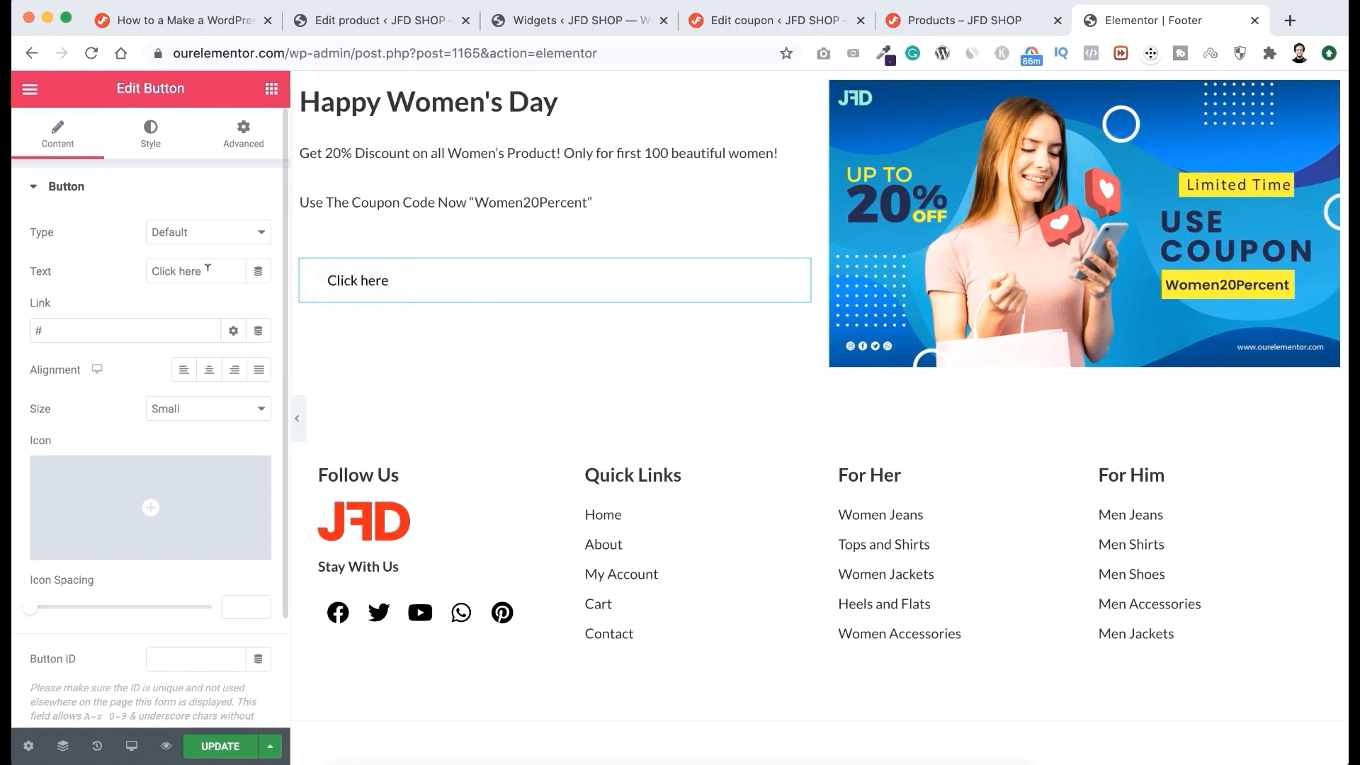
left_click_drag(207, 270, 132, 270)
type("SHOP NOW")
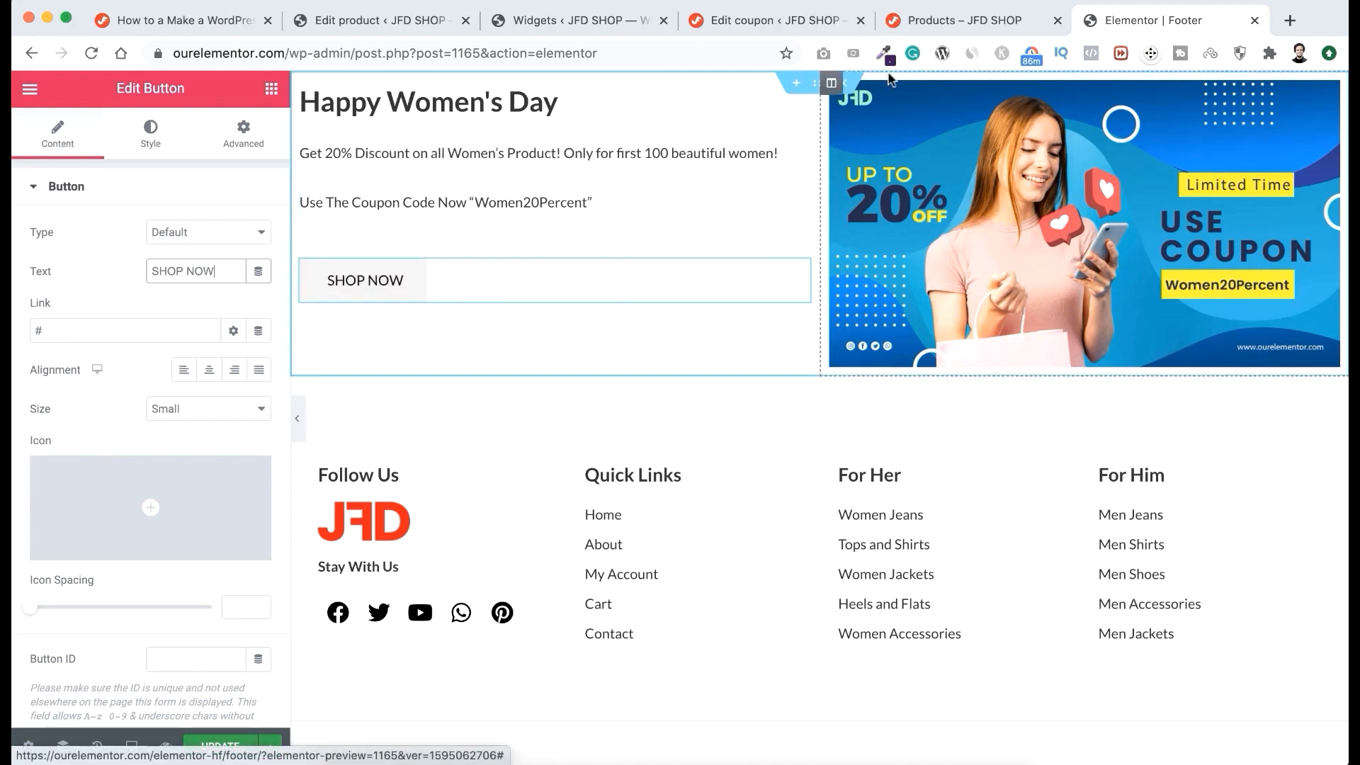
Step: Copy the storefront's Women category page address, ourelementor.com/product-category/women/, and set it as the SHOP NOW button's link
left_click(988, 23)
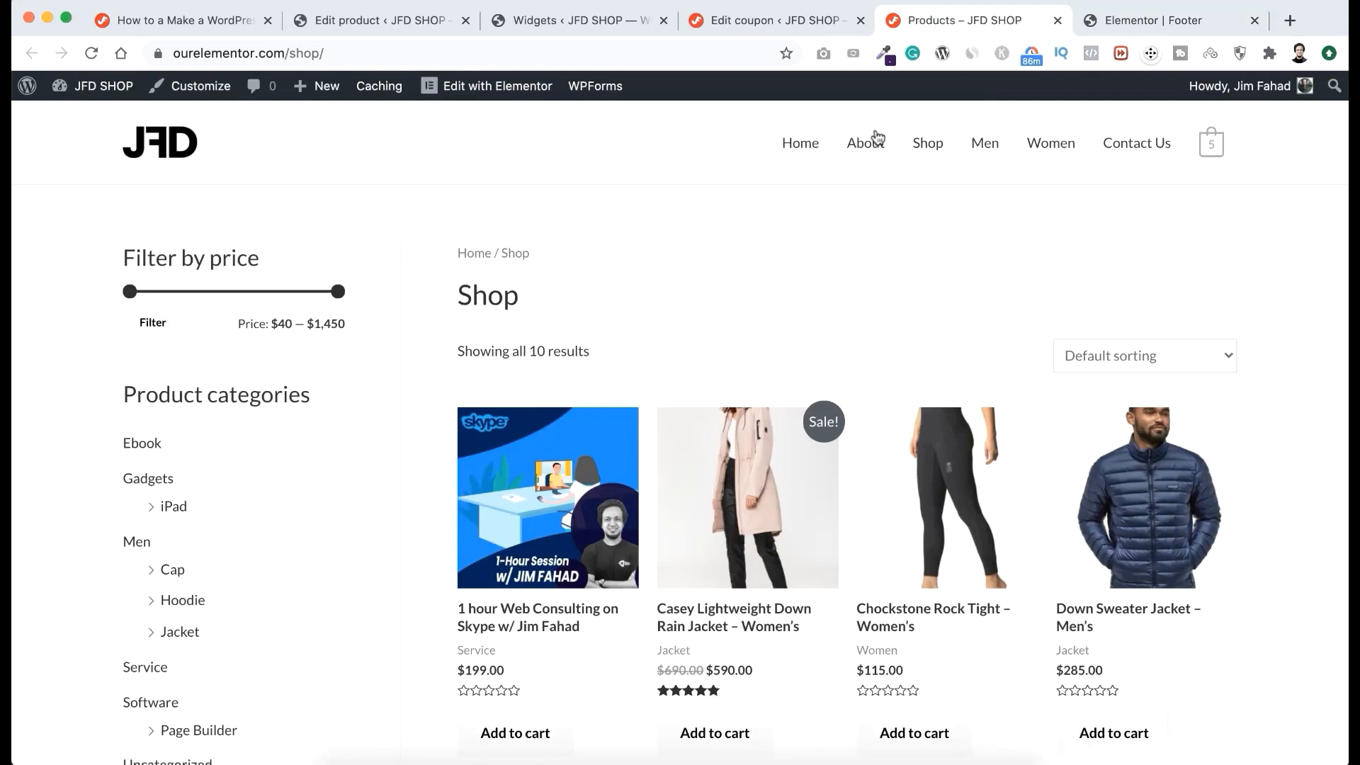
left_click(1052, 149)
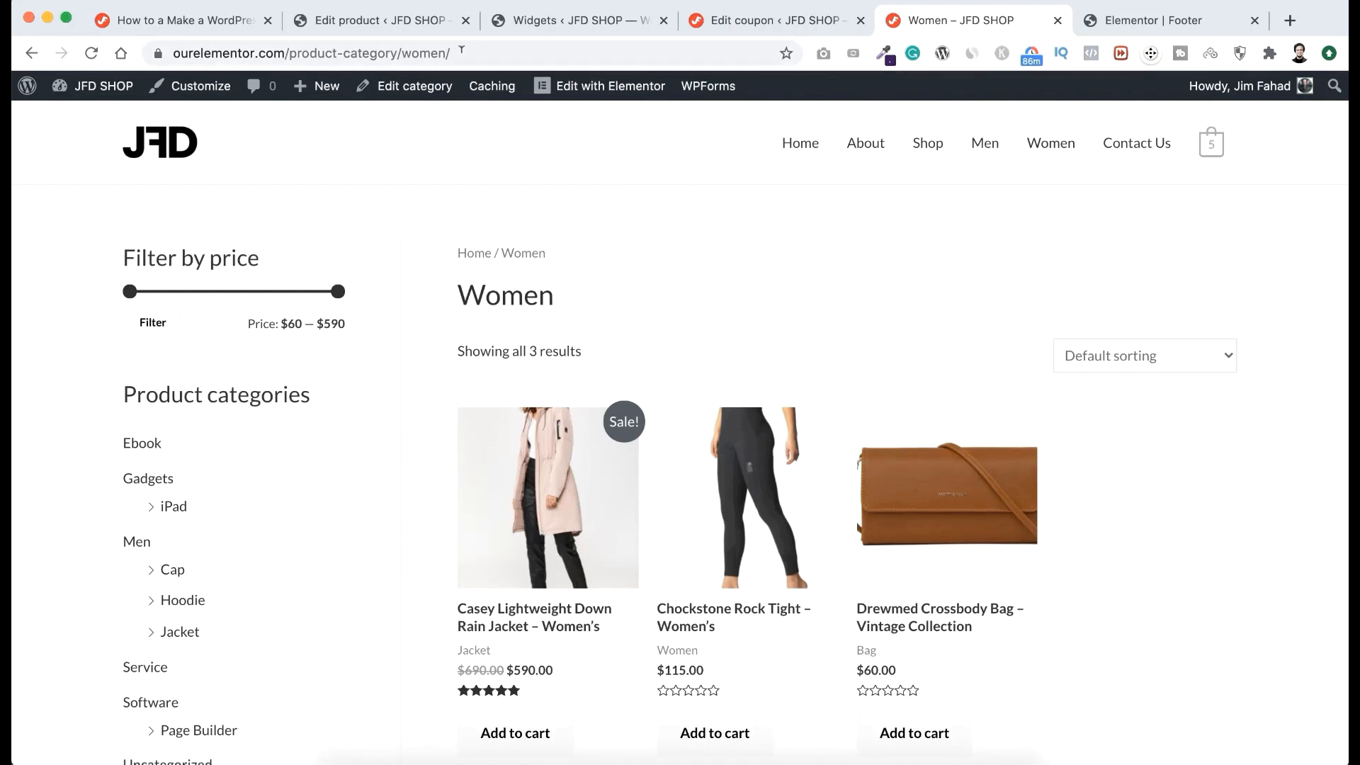
left_click(461, 50)
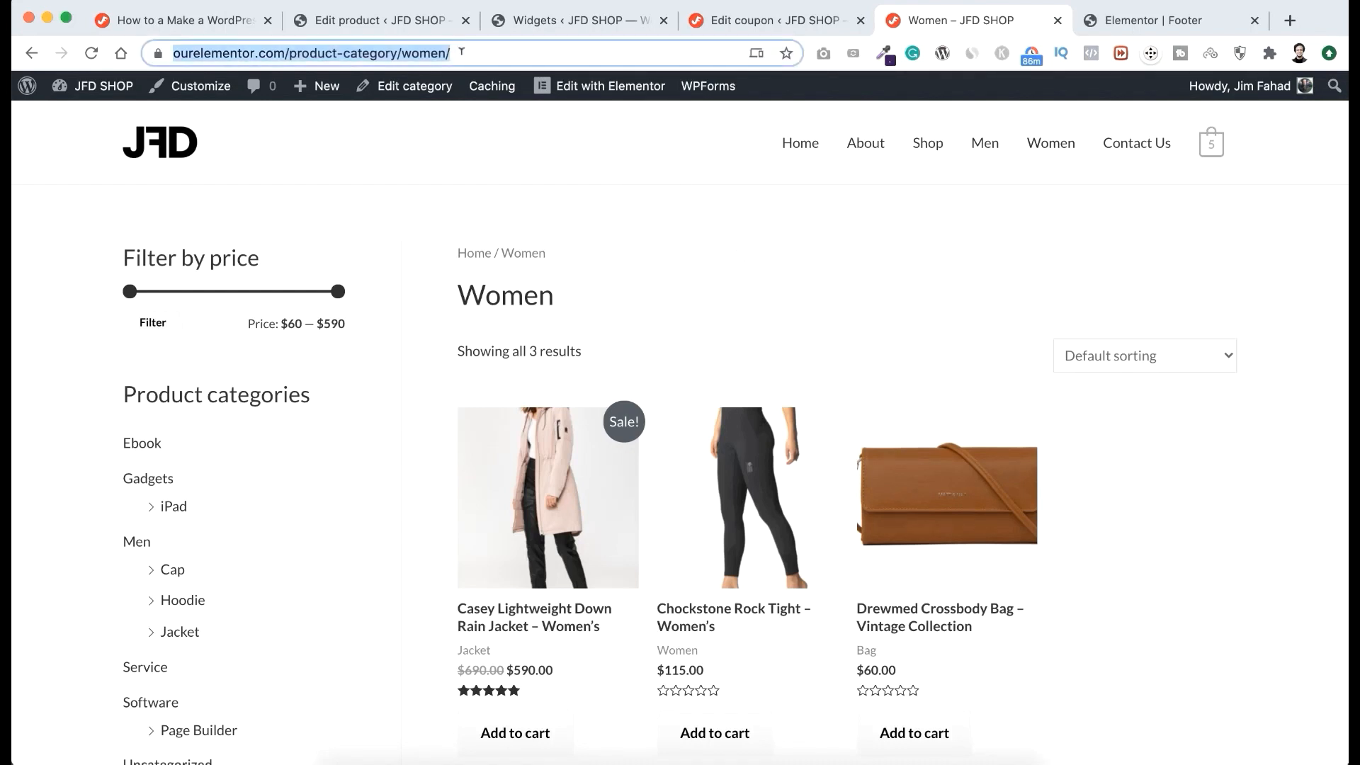
left_click(1105, 20)
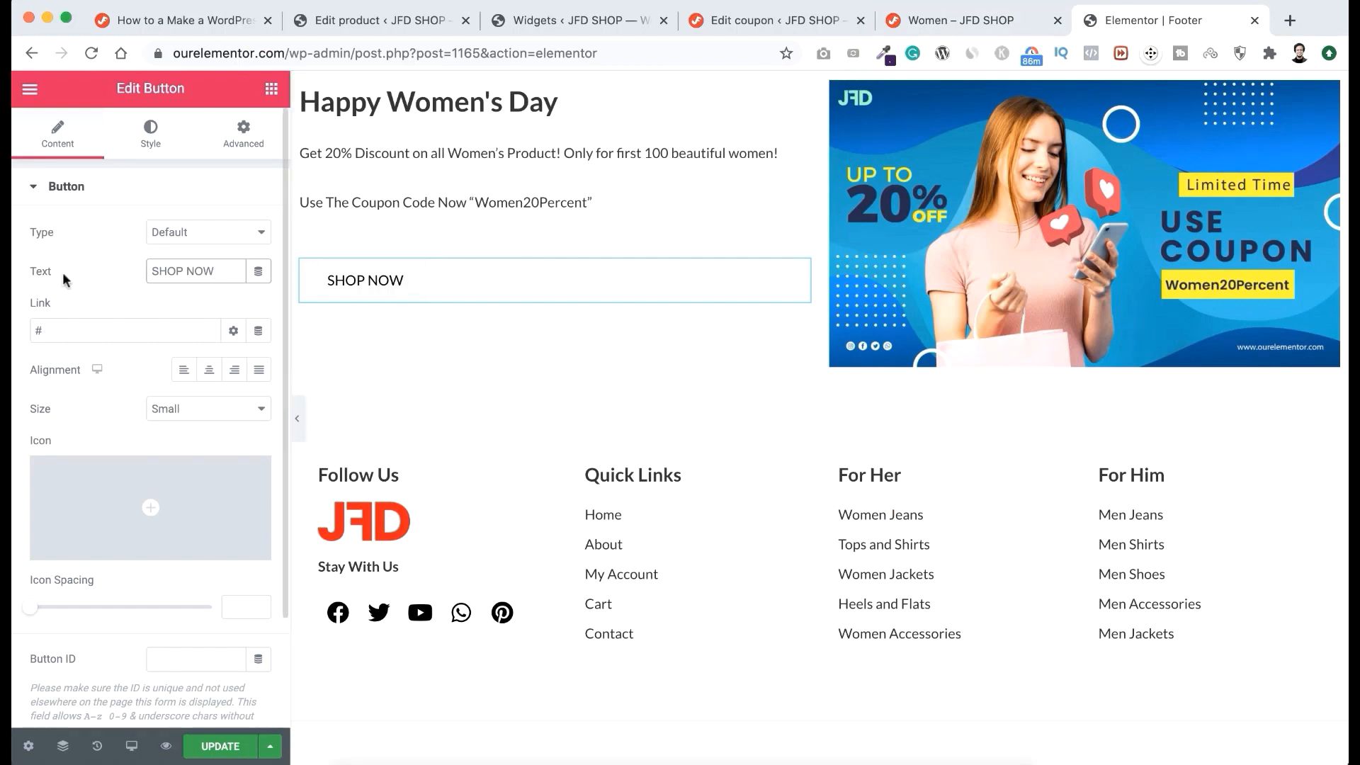
left_click_drag(56, 324, 12, 330)
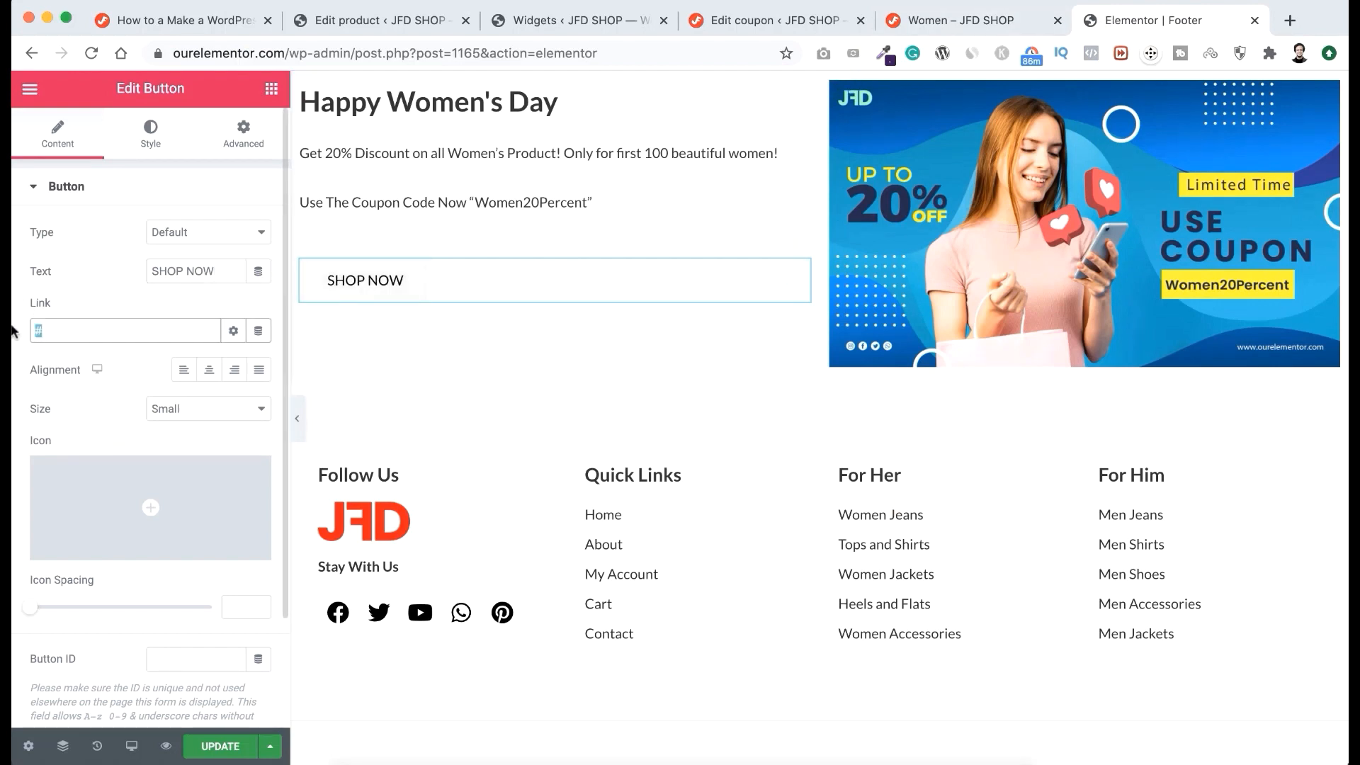
key("super+v")
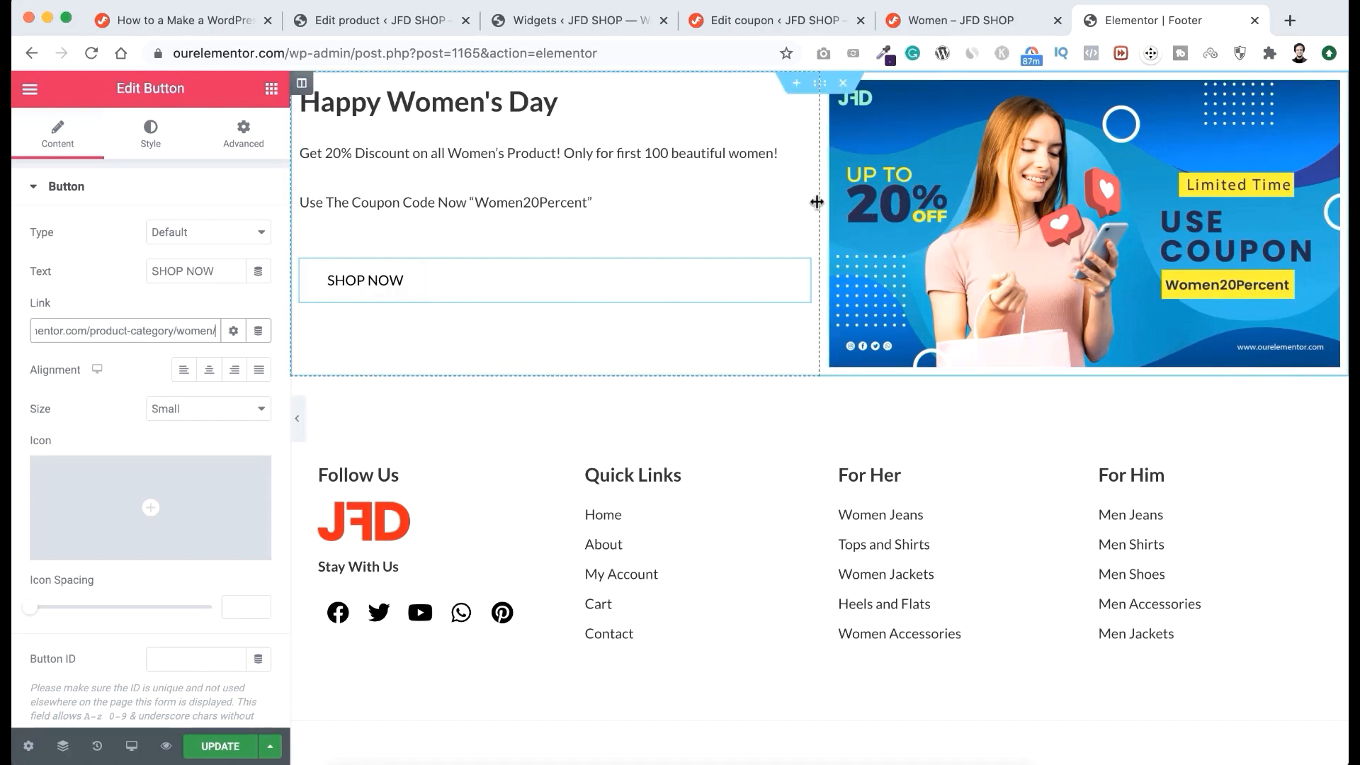
Step: Widen the banner image's column by narrowing the text column, then update the Footer template and exit to the dashboard
left_click_drag(817, 201, 749, 204)
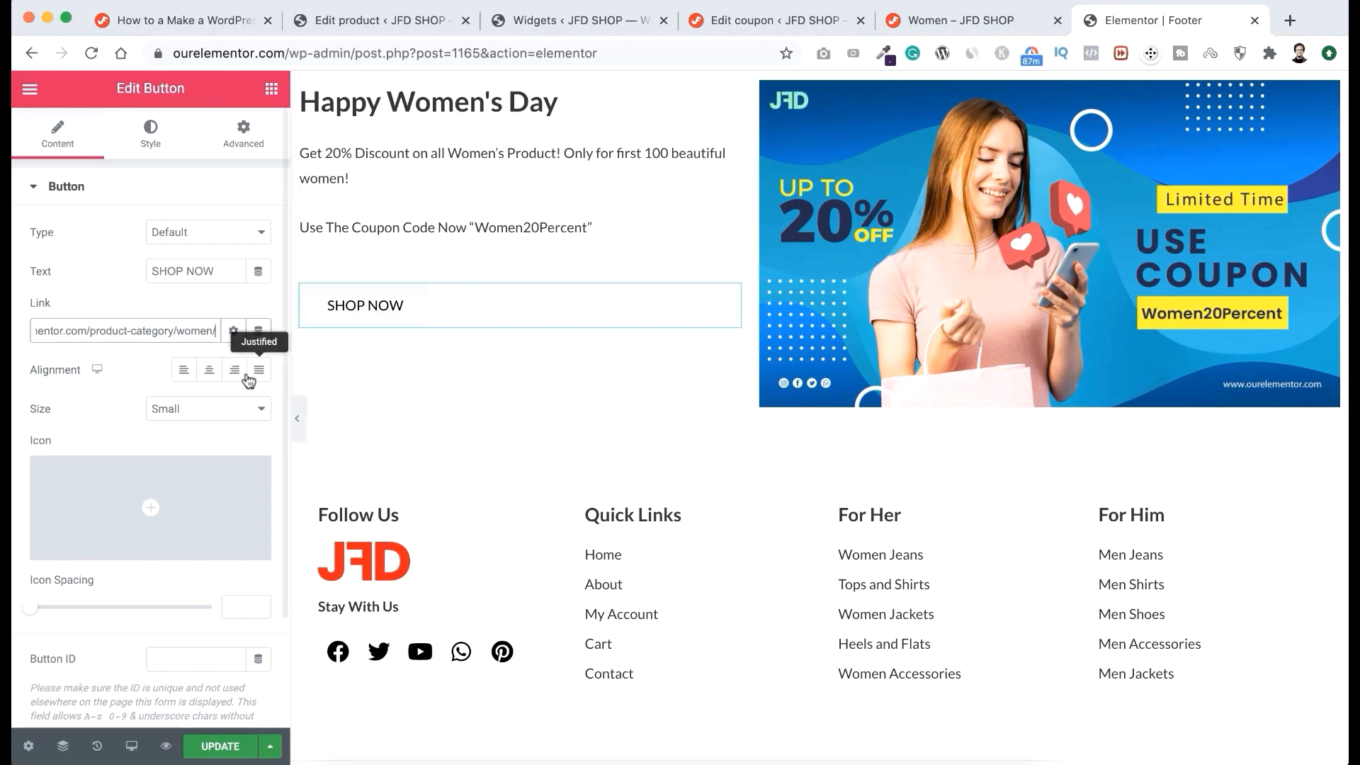
left_click(217, 746)
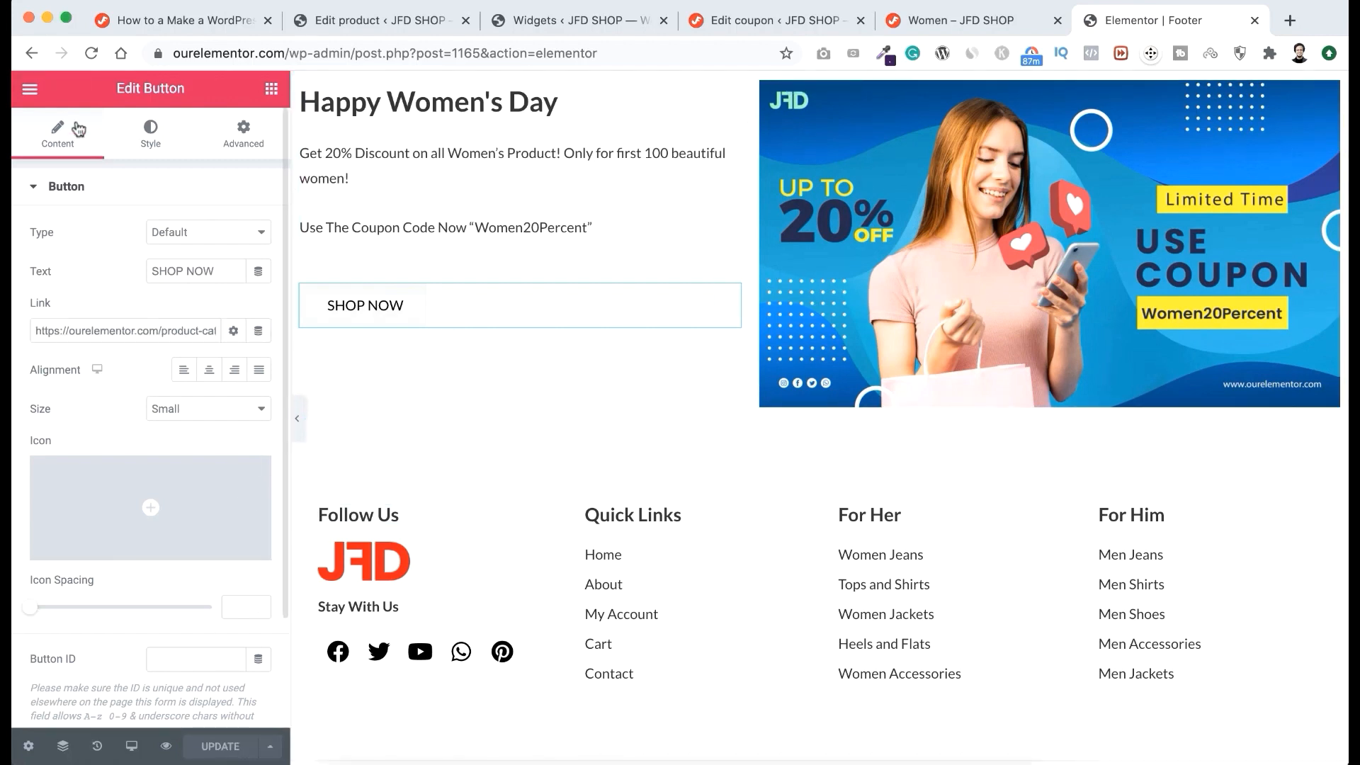
left_click(29, 89)
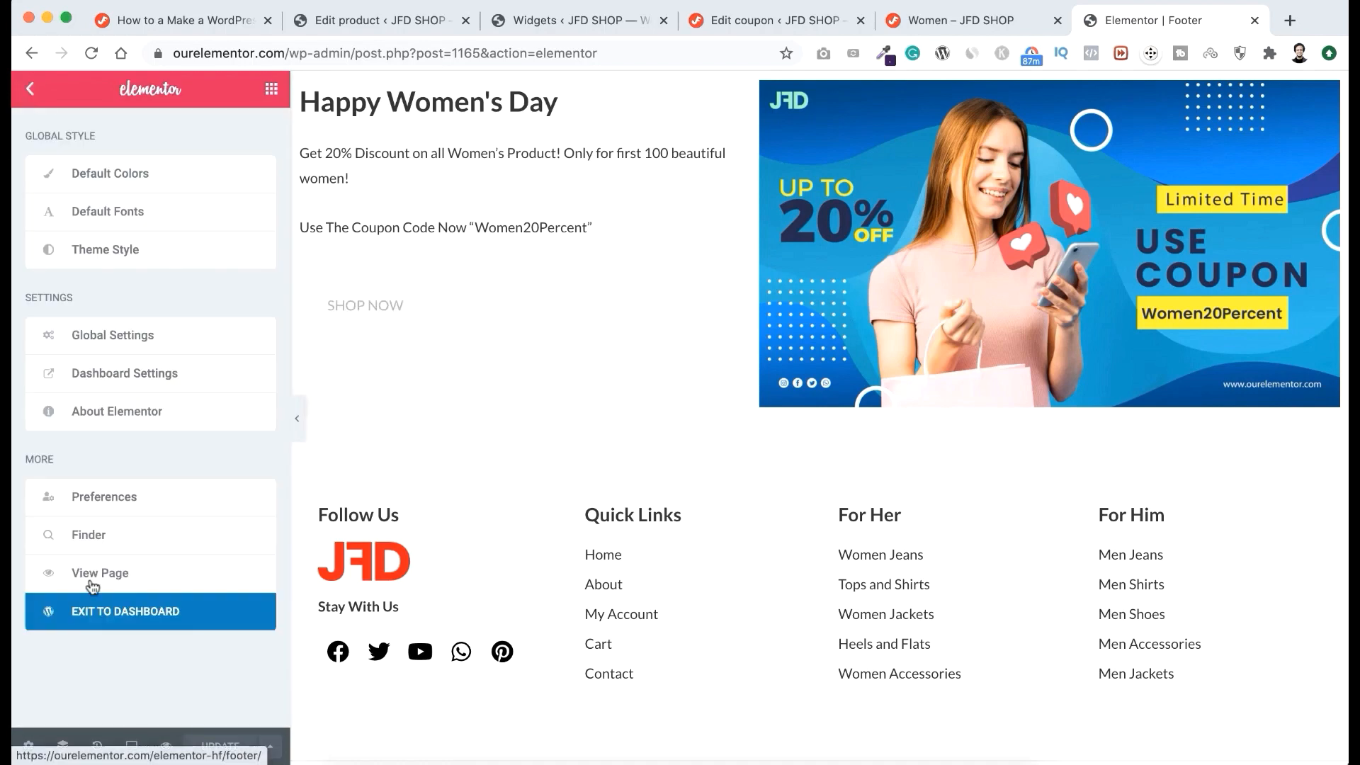
left_click(110, 622)
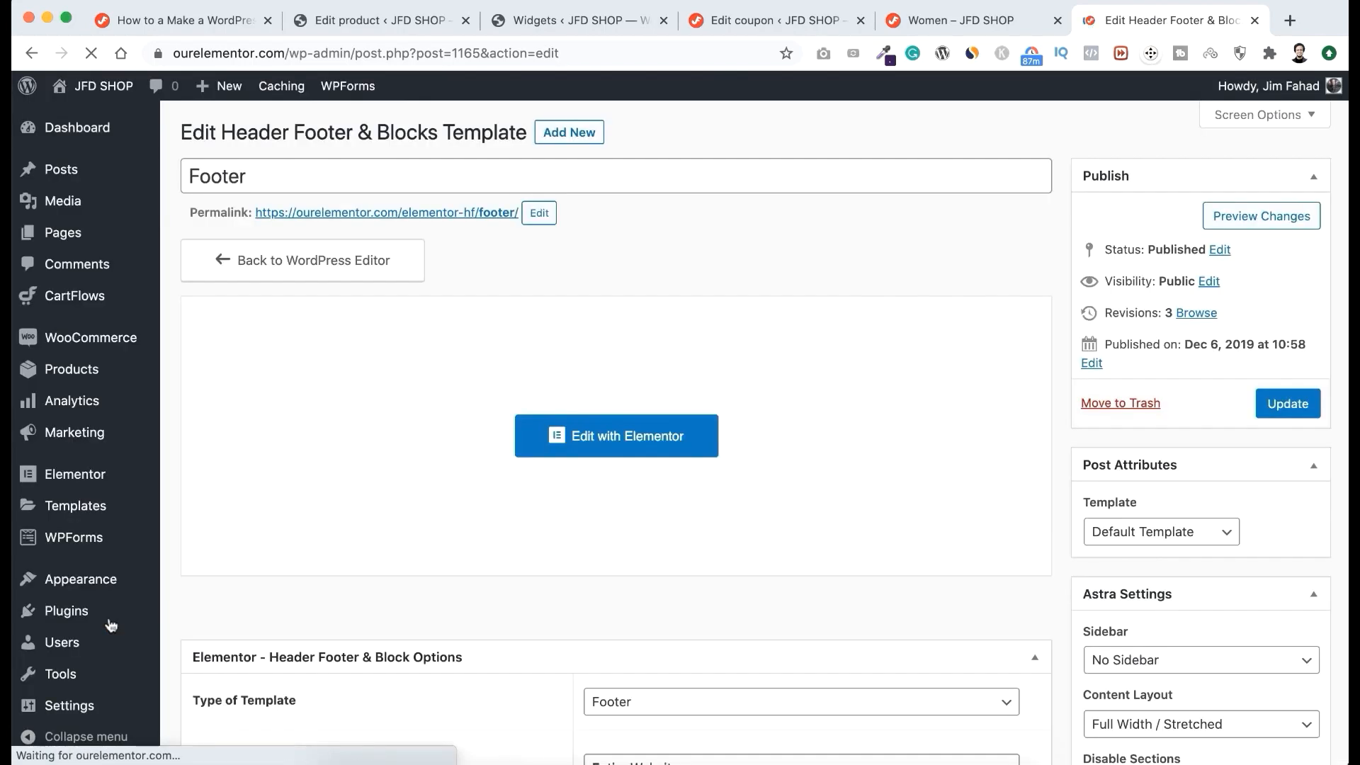
Step: Visit the store to check the Women's Day section above the footer links and reopen the Footer template with Elementor
mouse_move(103, 86)
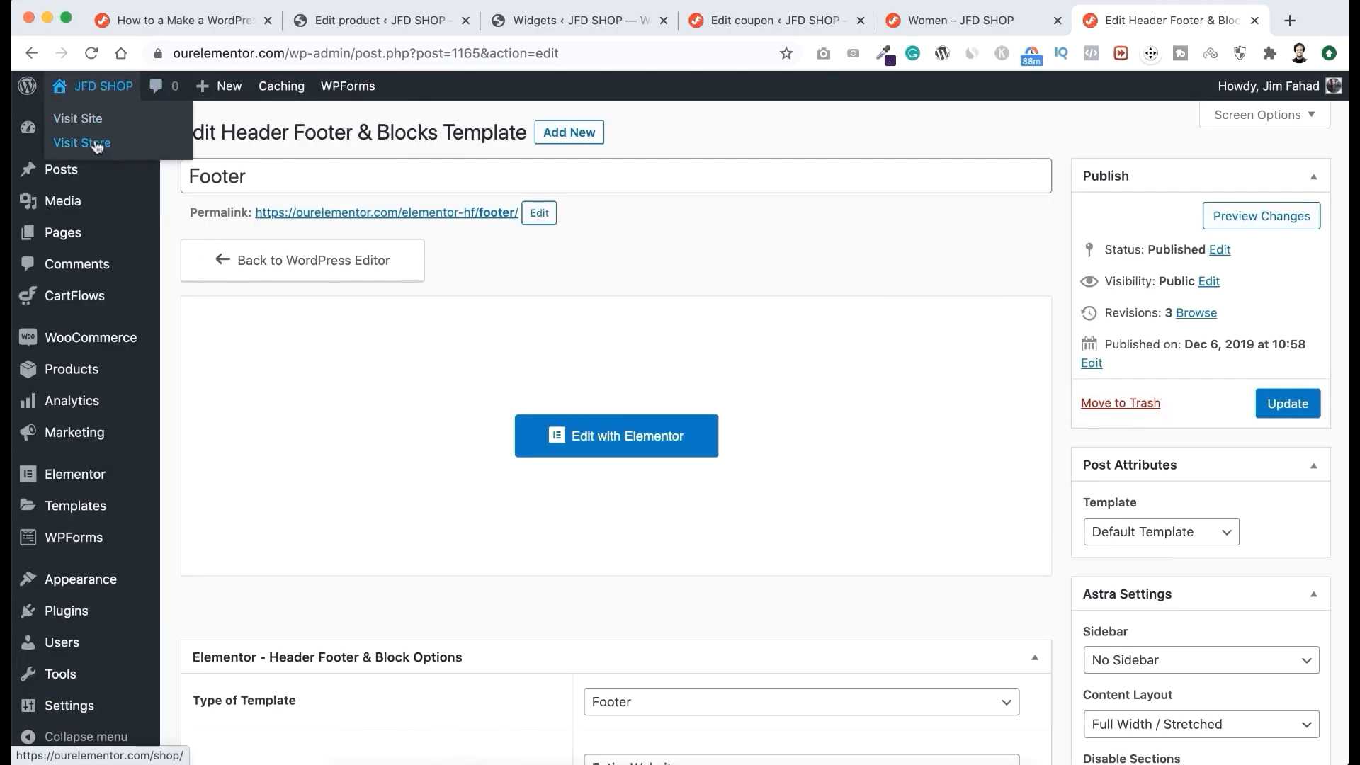
left_click(98, 142)
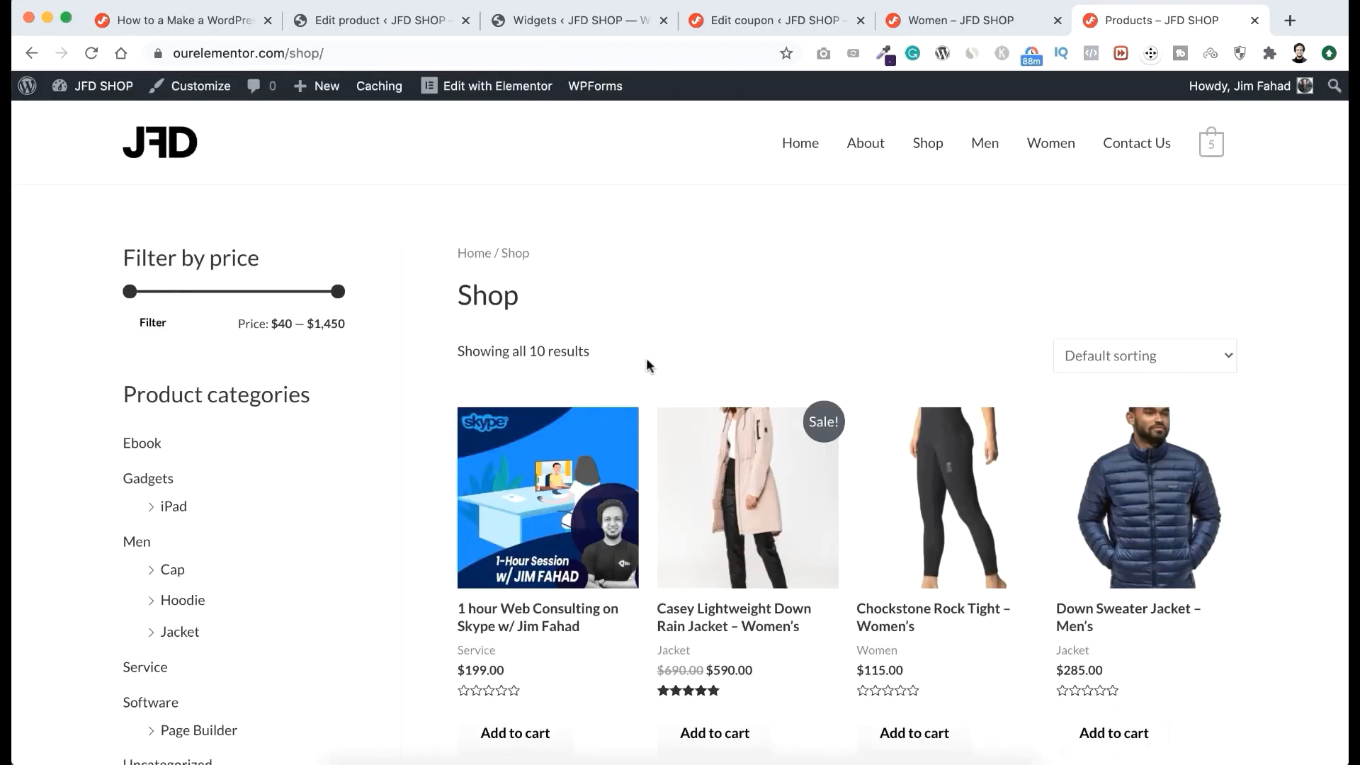
scroll(646, 358, "down", 15)
scroll(646, 358, "down", 9)
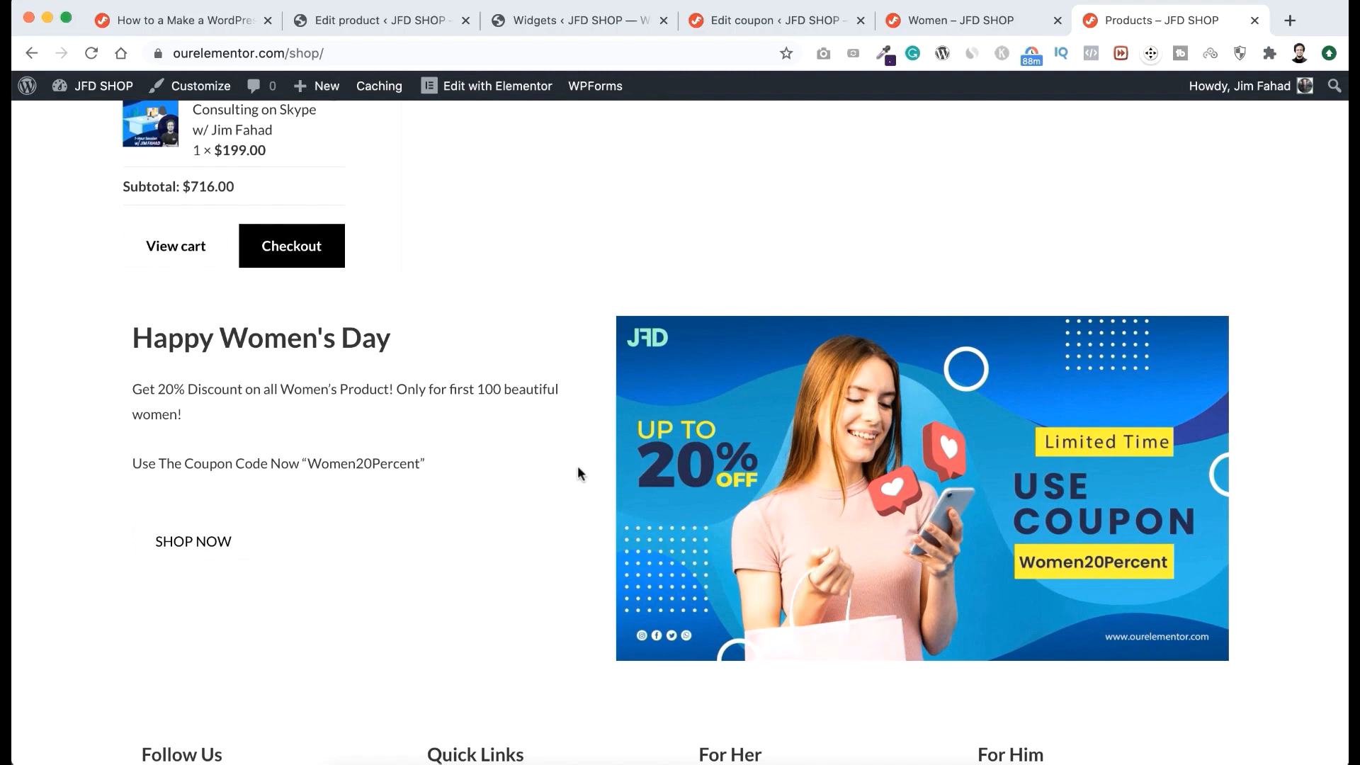
scroll(577, 473, "down", 2)
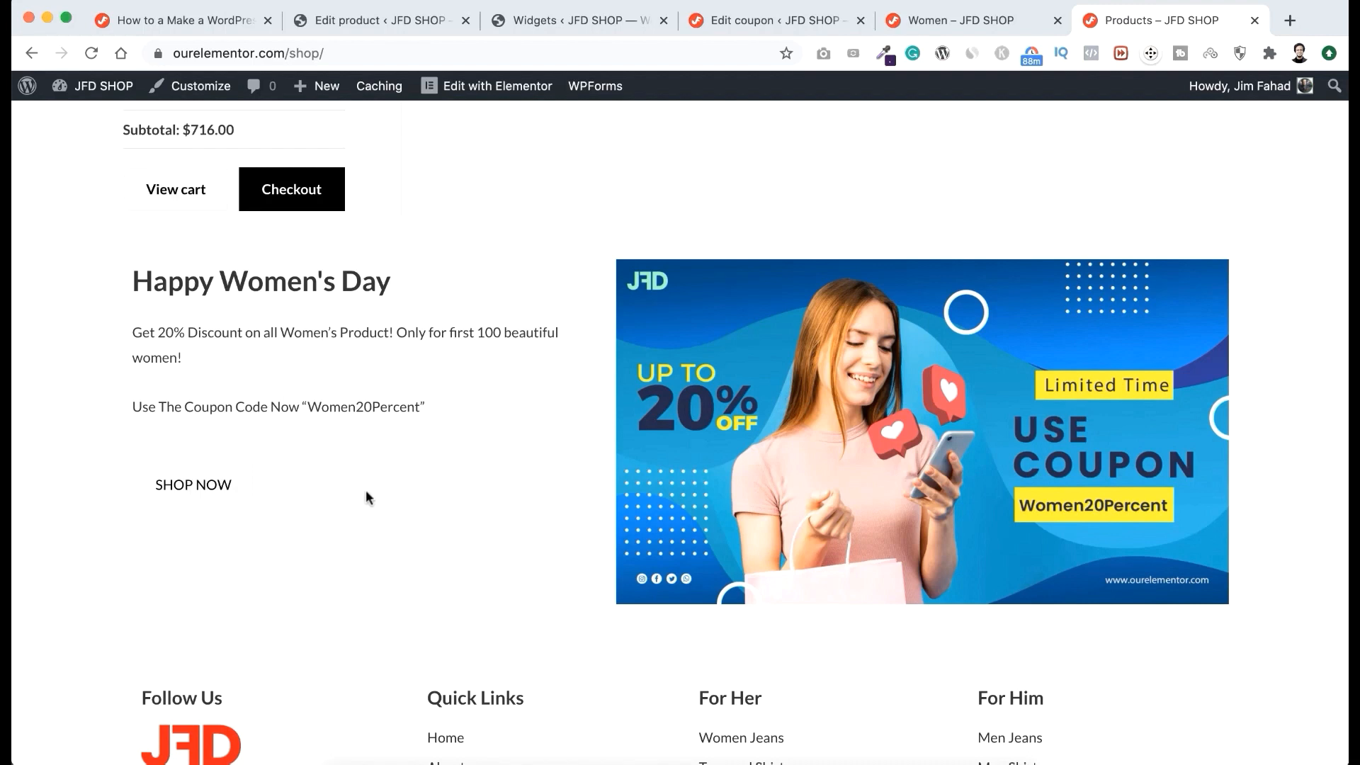
scroll(365, 490, "up", 1)
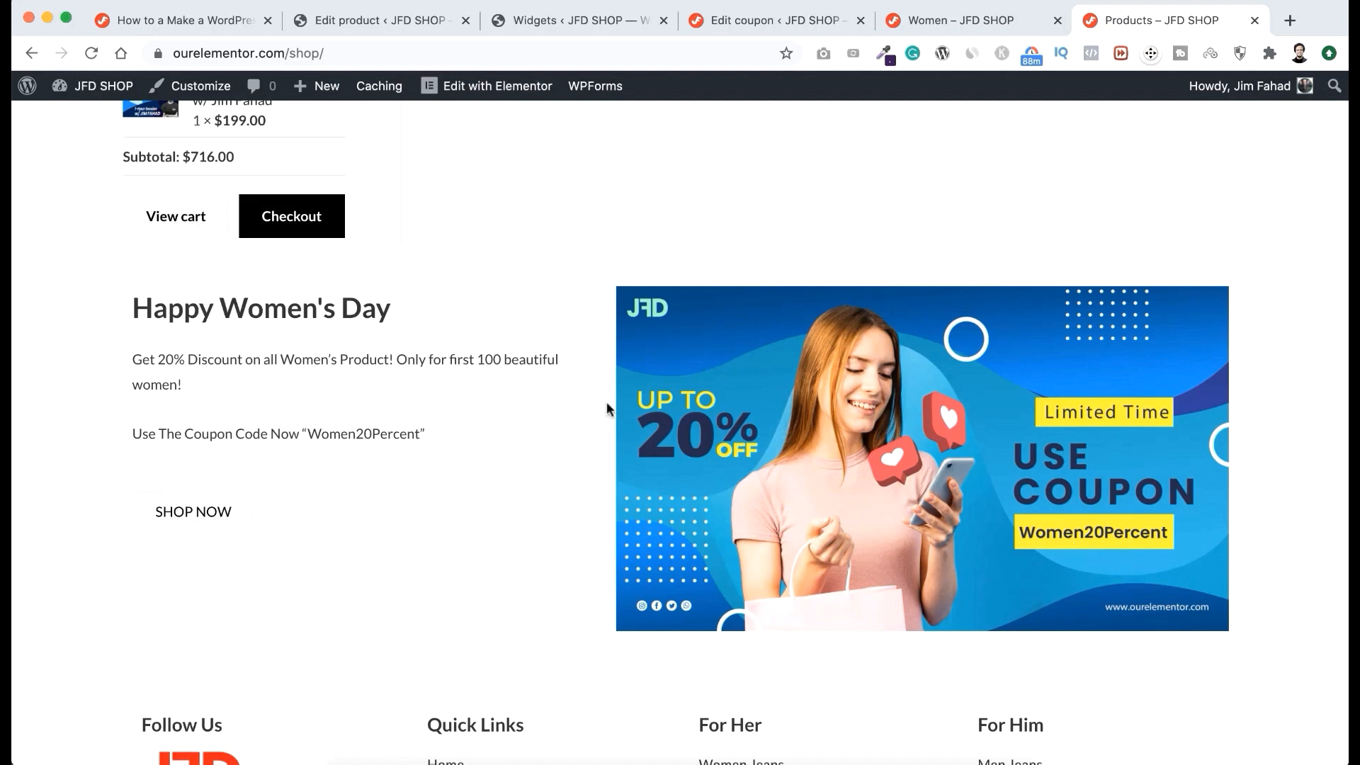
mouse_move(495, 91)
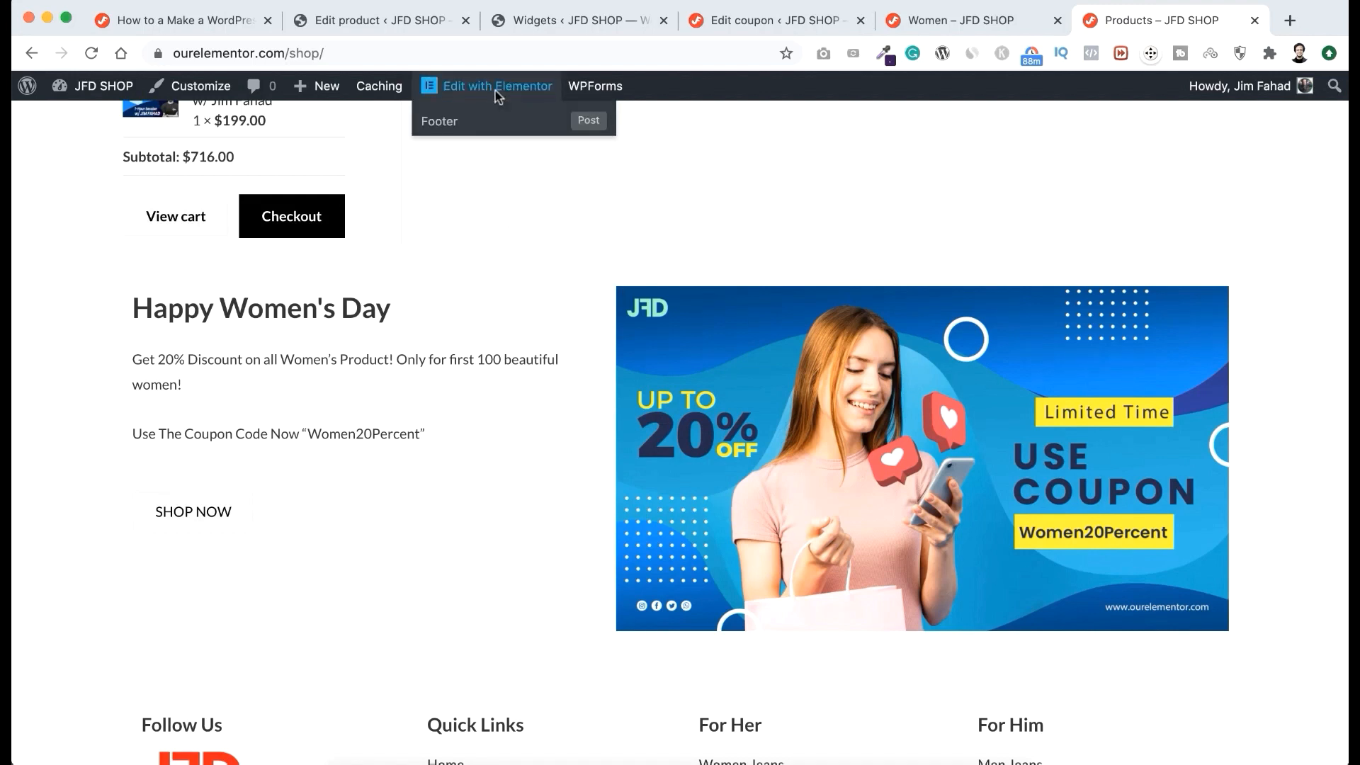
left_click(454, 124)
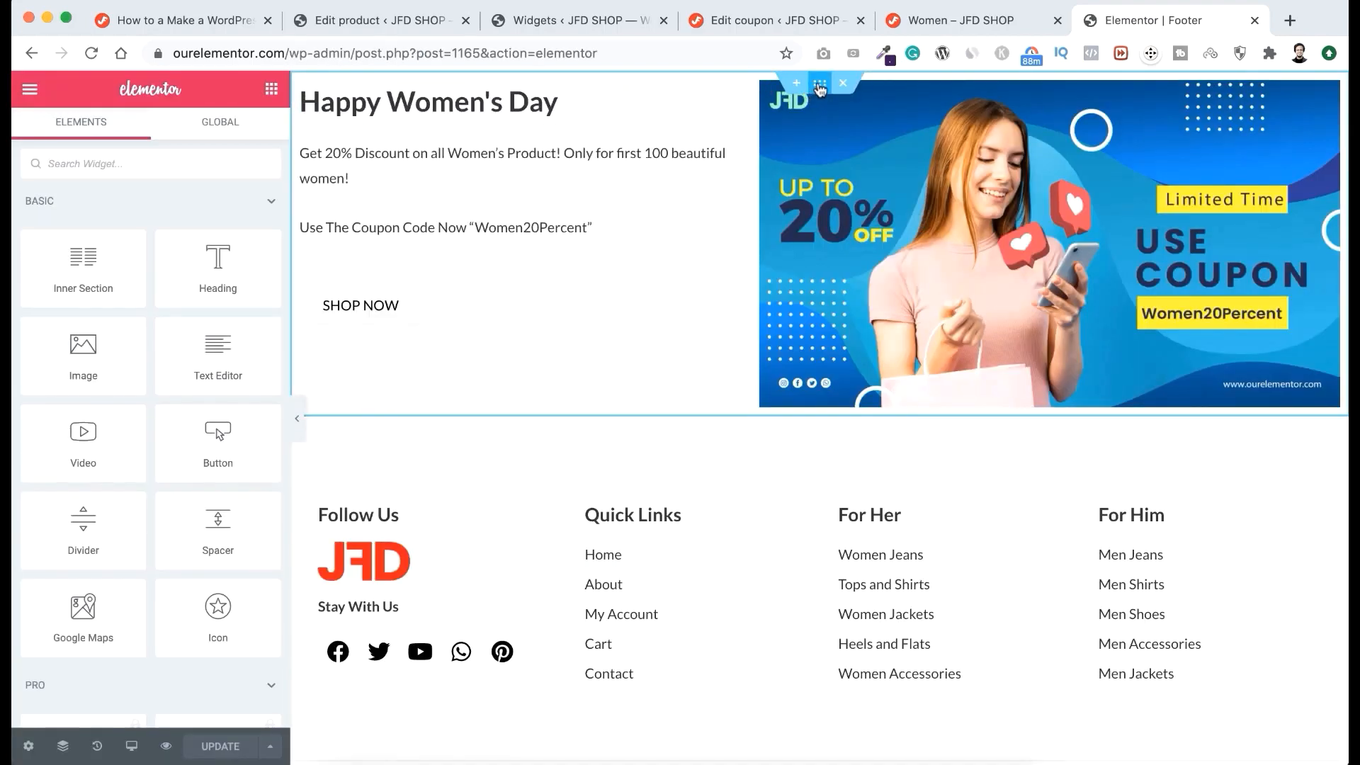
Step: Unlink the Women's Day section's padding sides and set its top and bottom padding to 50 px
left_click(819, 87)
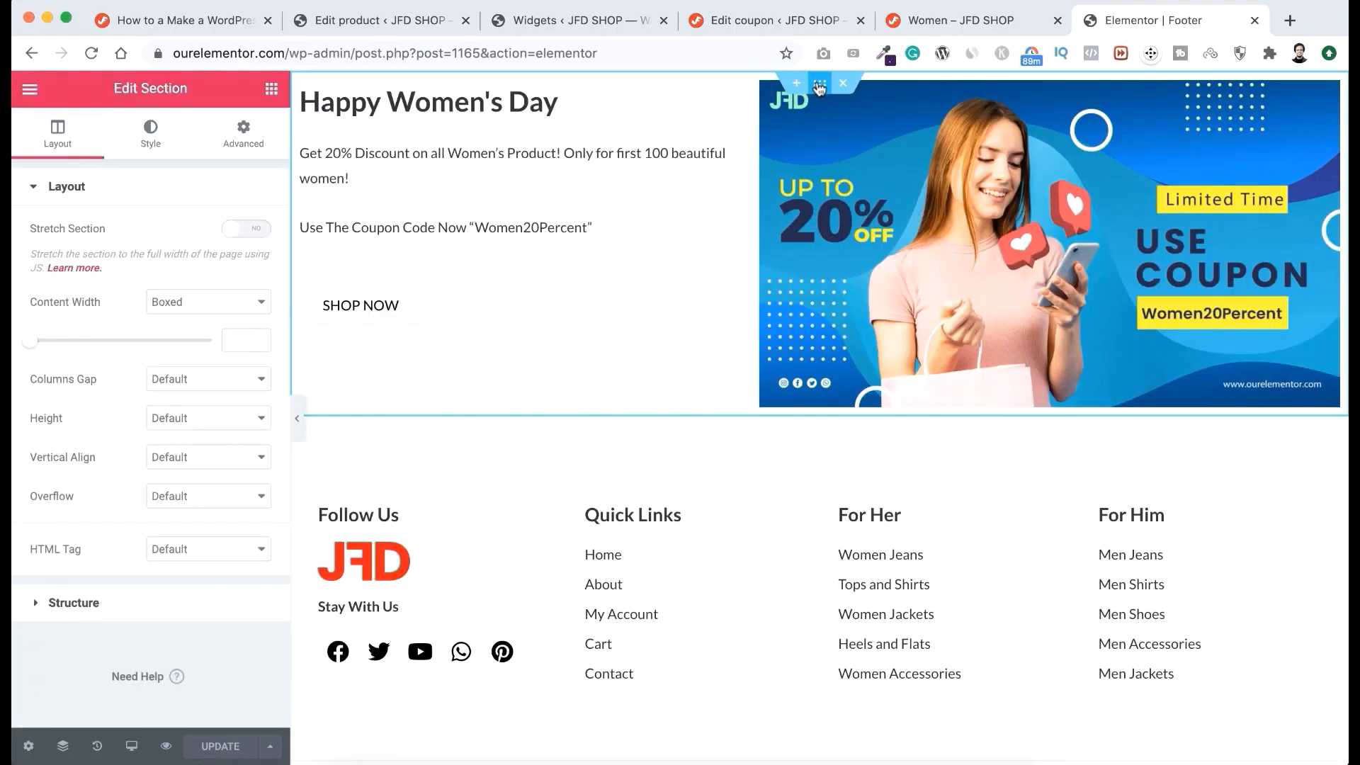
left_click(236, 144)
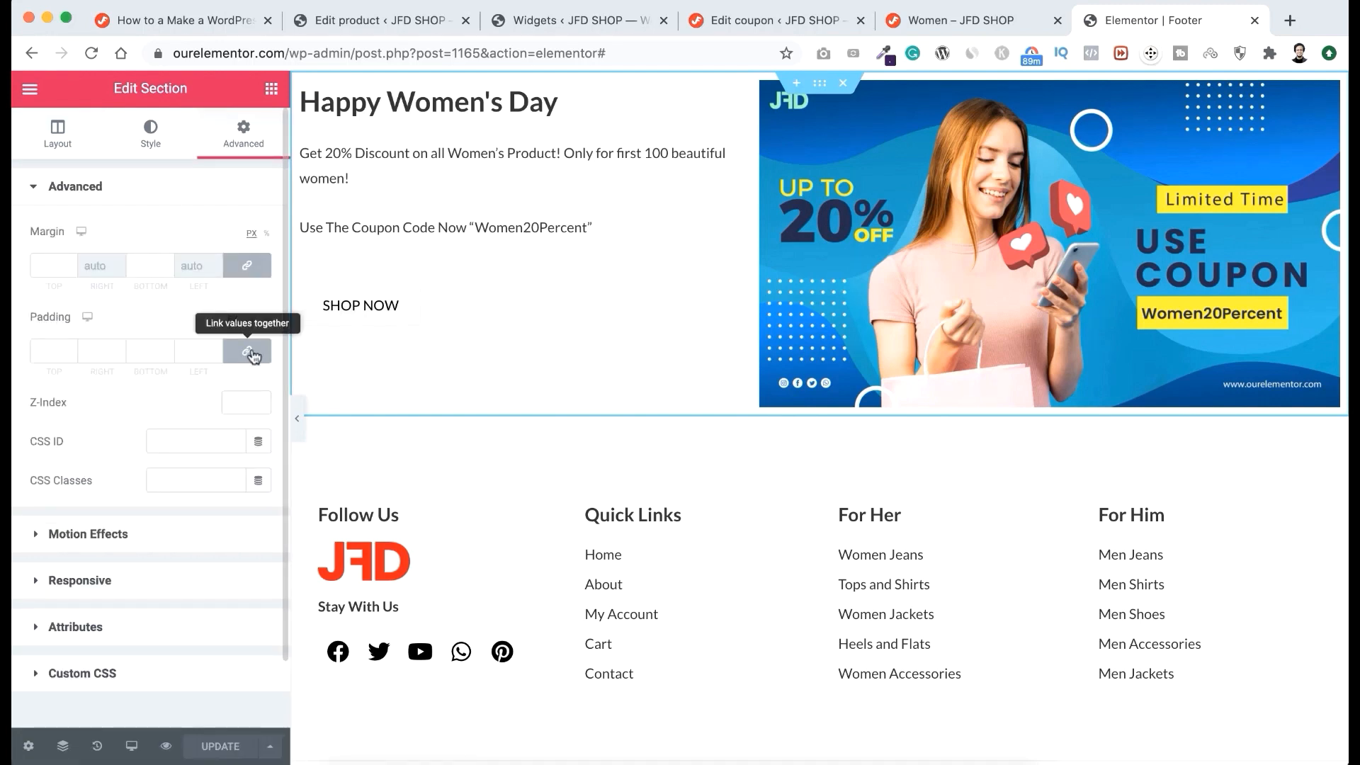
left_click(249, 352)
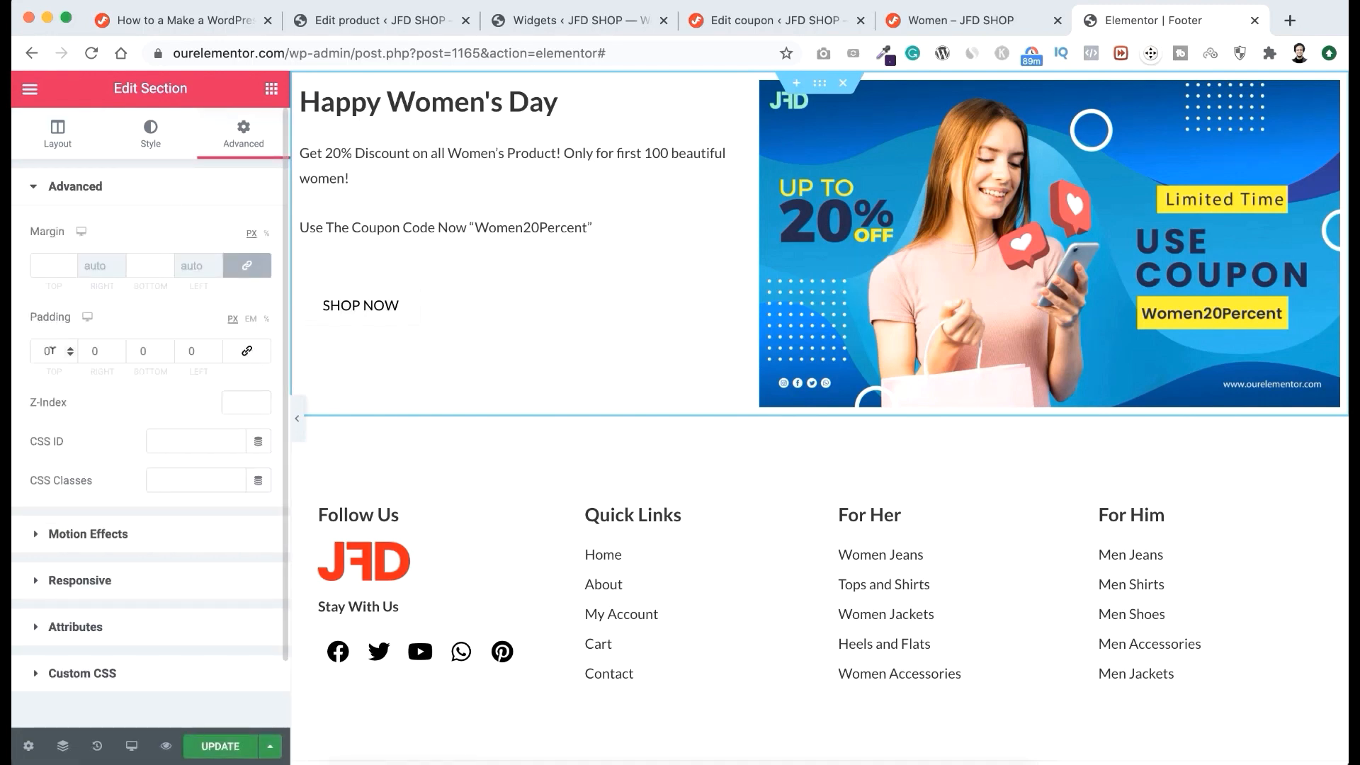
left_click(50, 351)
type("50")
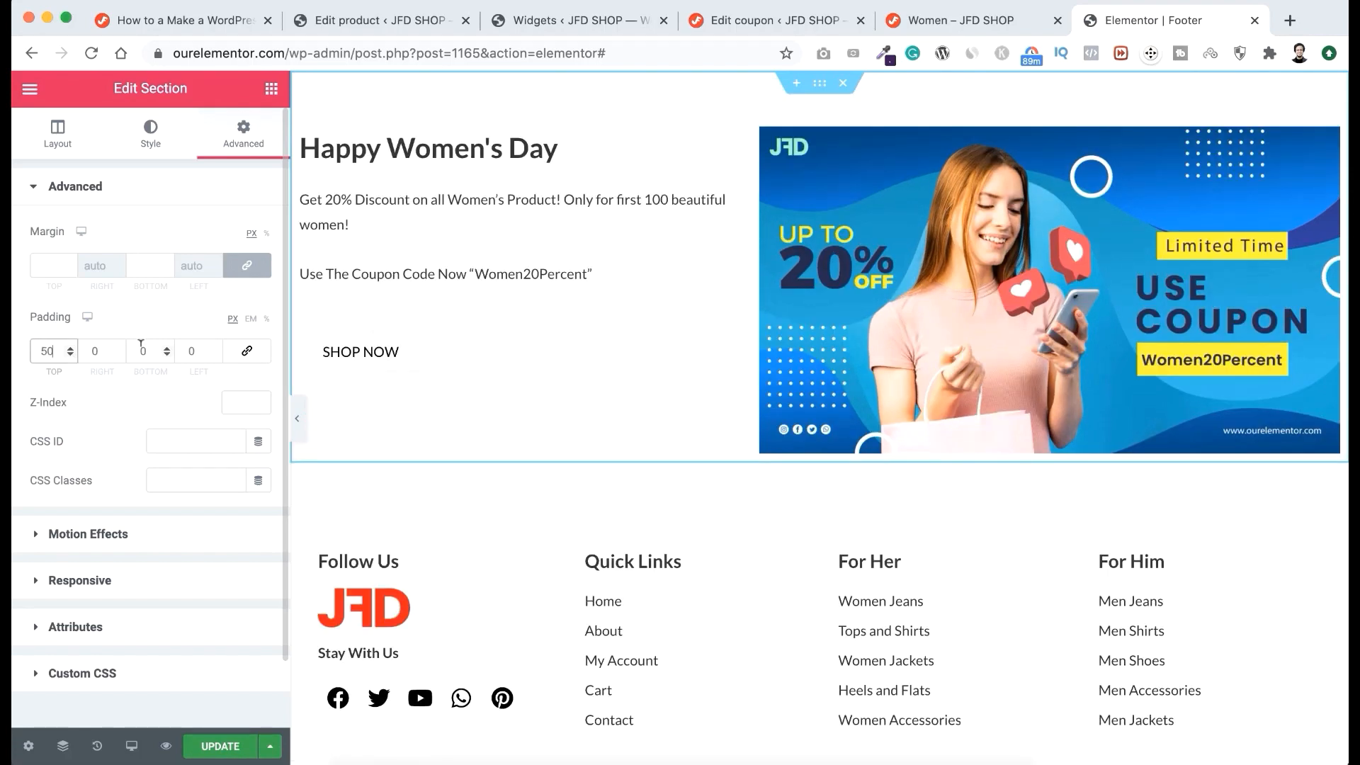
double_click(141, 349)
type("50")
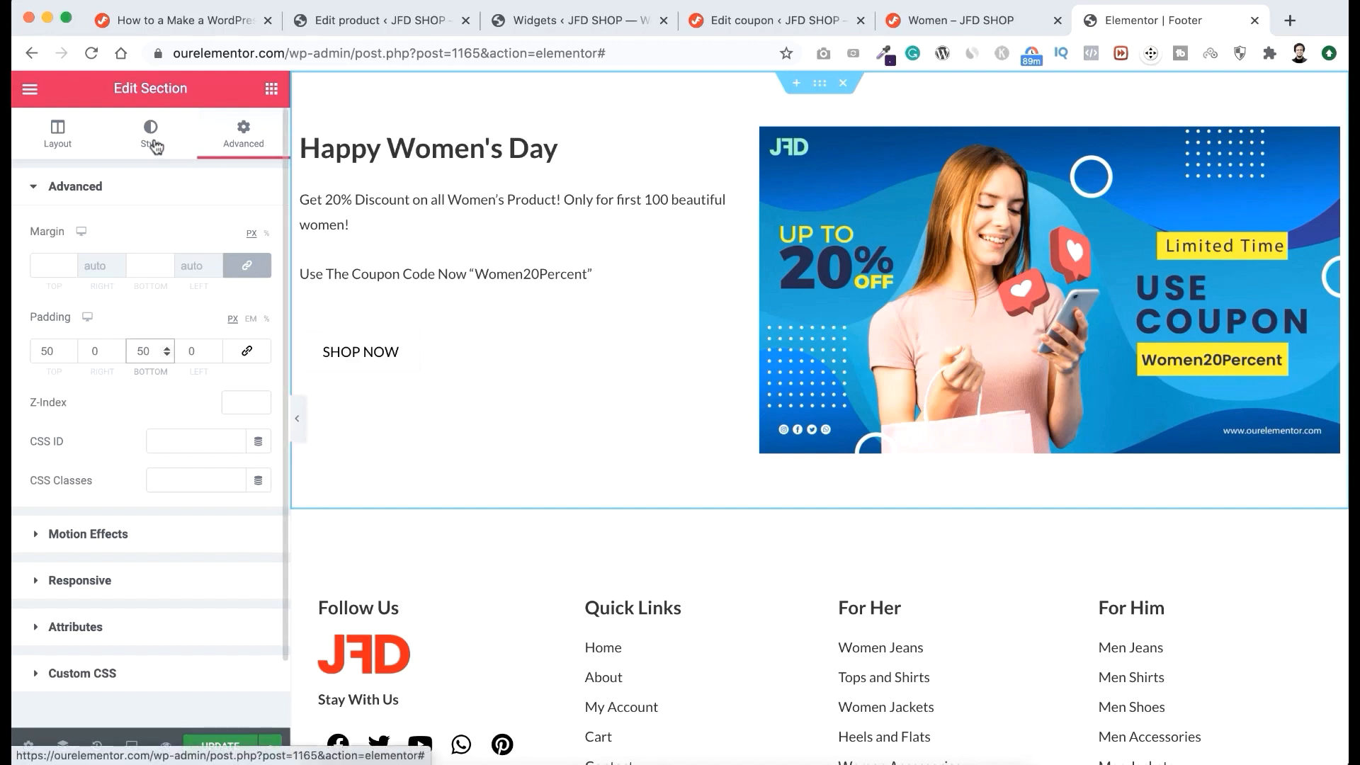
Step: Give the Women's Day section a solid grey border with width 1 on the top edge and 0 on the other sides
left_click(150, 136)
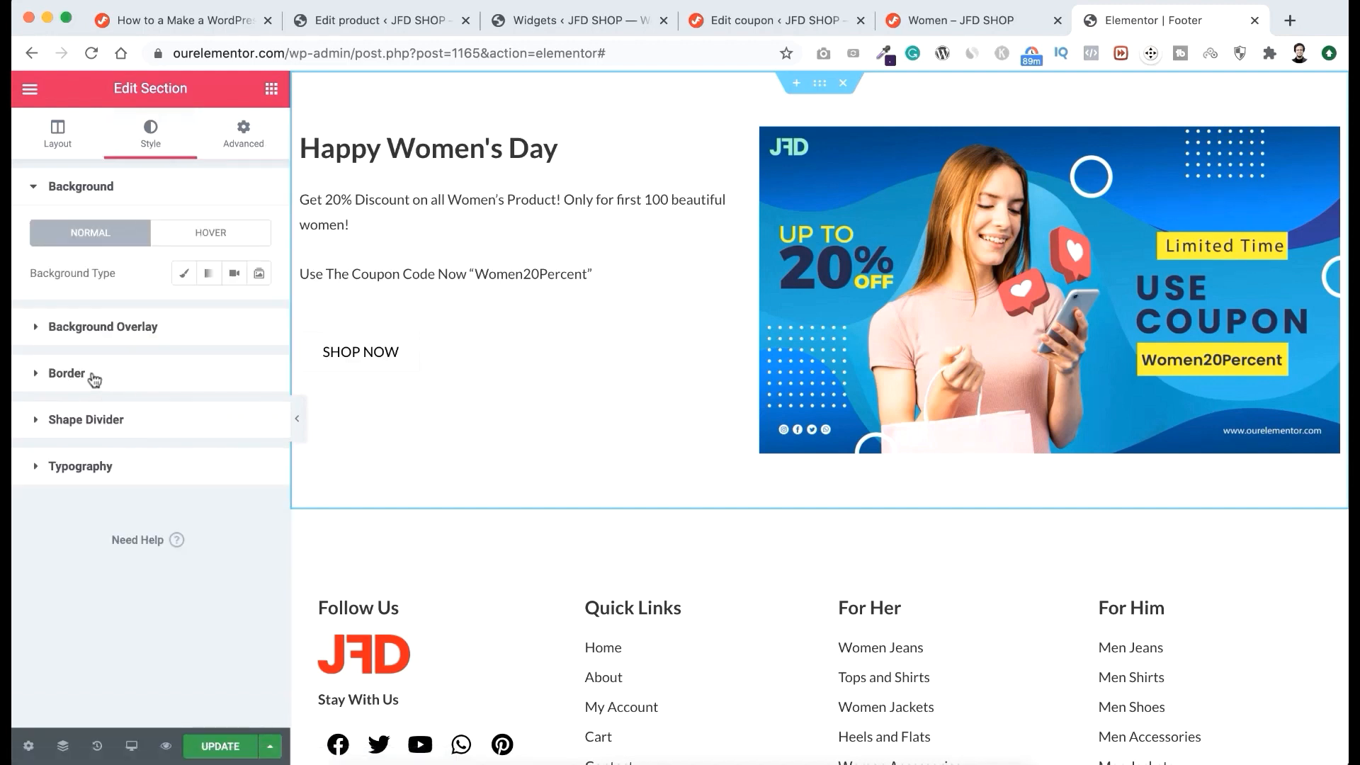
left_click(67, 373)
left_click(215, 371)
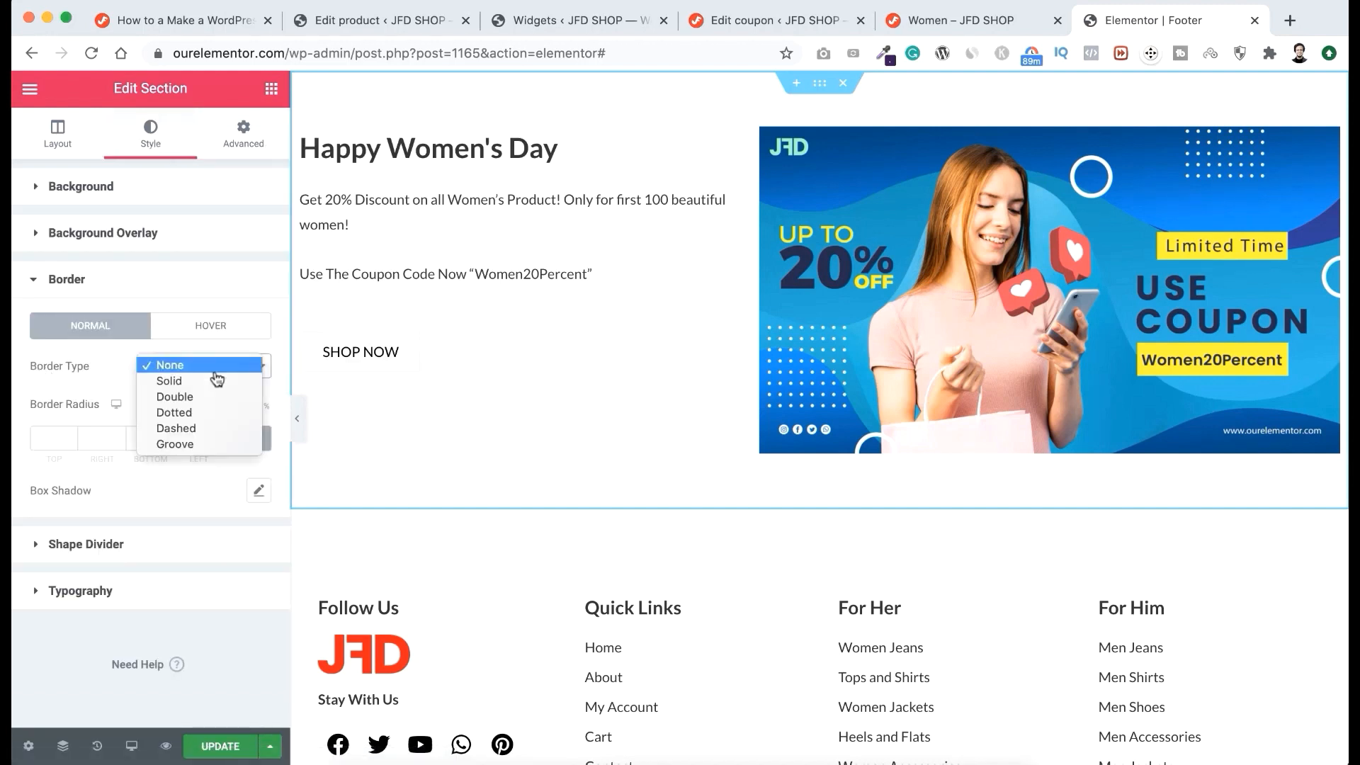
left_click(216, 379)
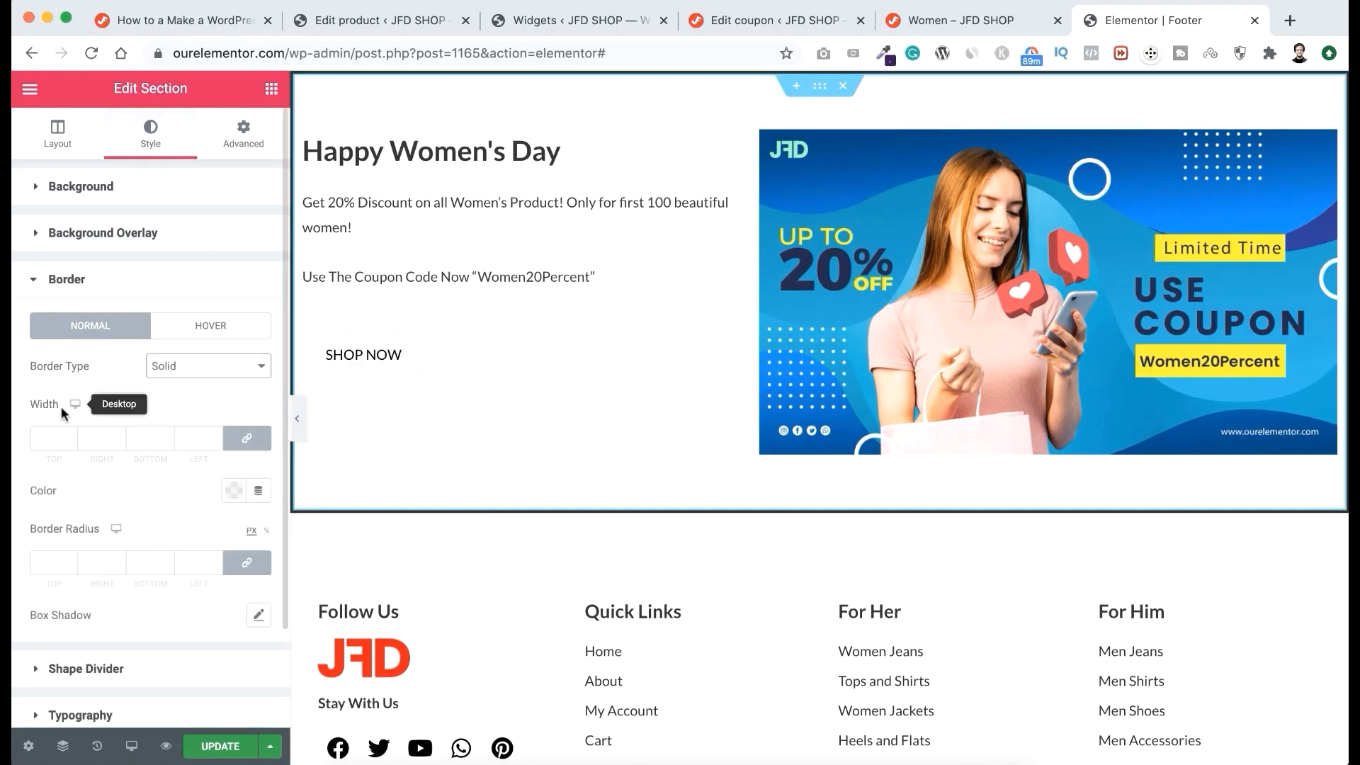
left_click(247, 438)
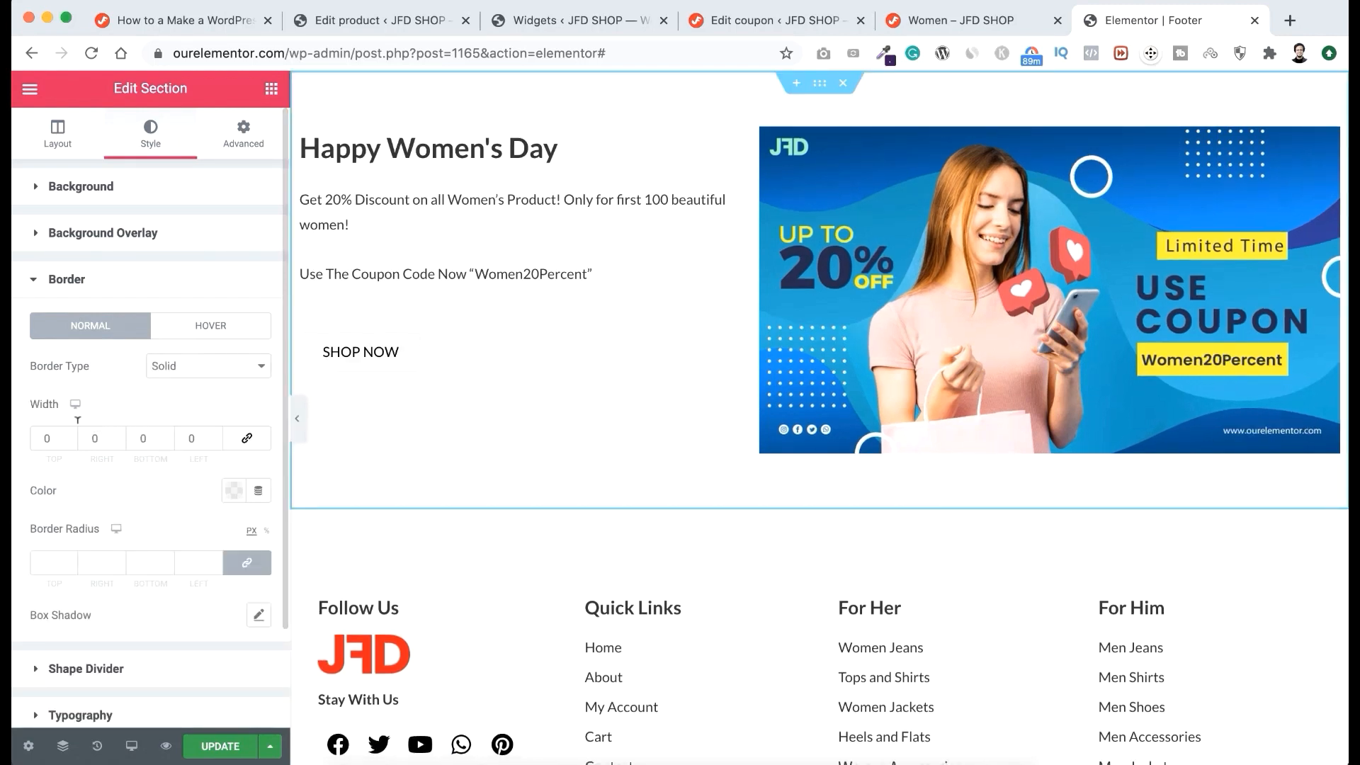
left_click(56, 434)
type("1")
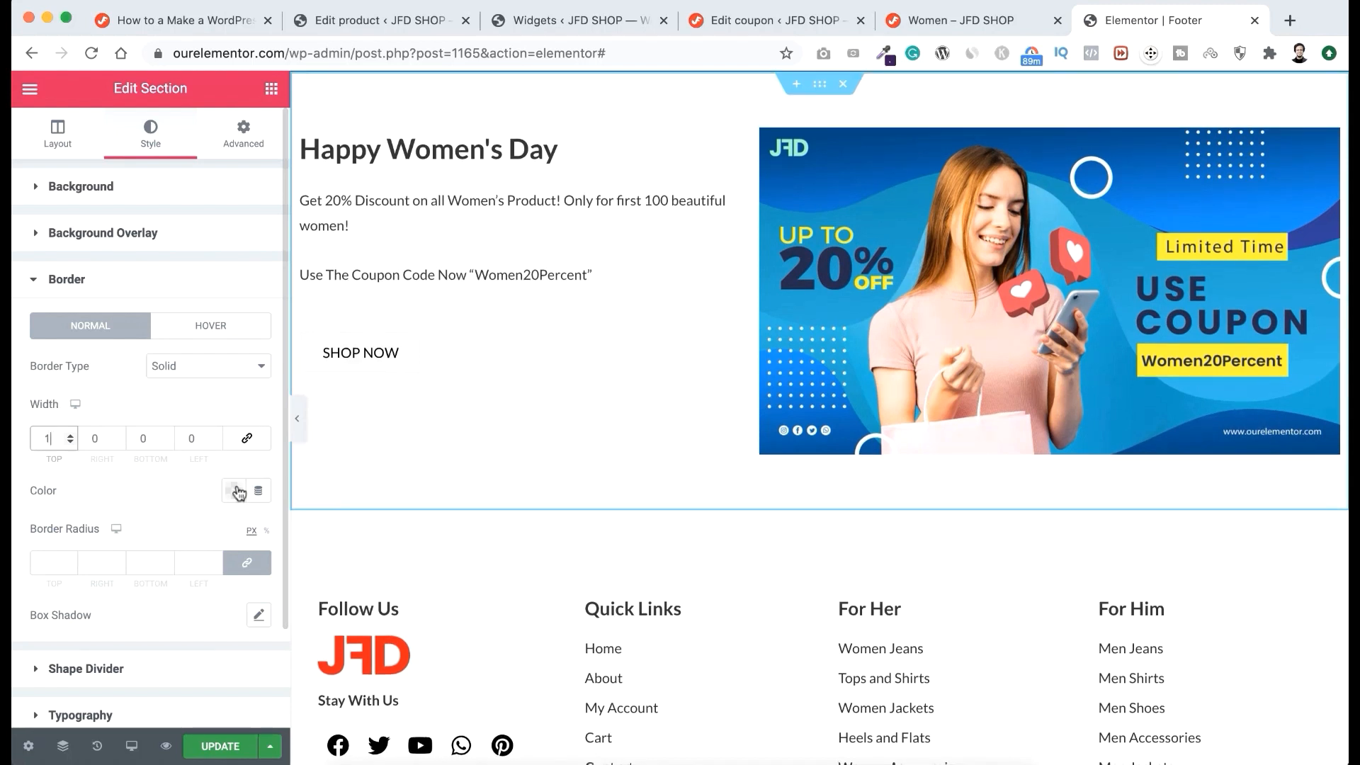
left_click(234, 490)
left_click_drag(154, 326, 129, 306)
left_click(100, 483)
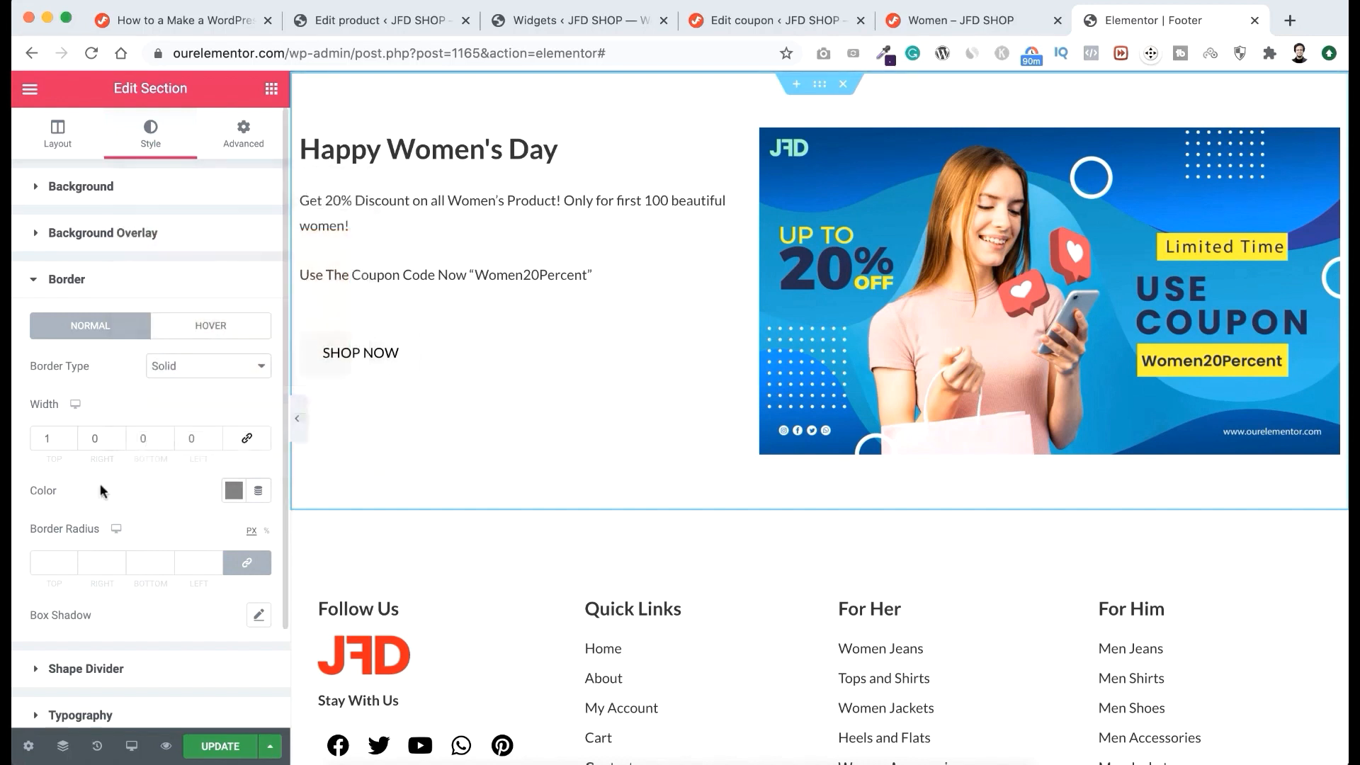
Step: Update the Footer template and exit to the WordPress dashboard
left_click(211, 744)
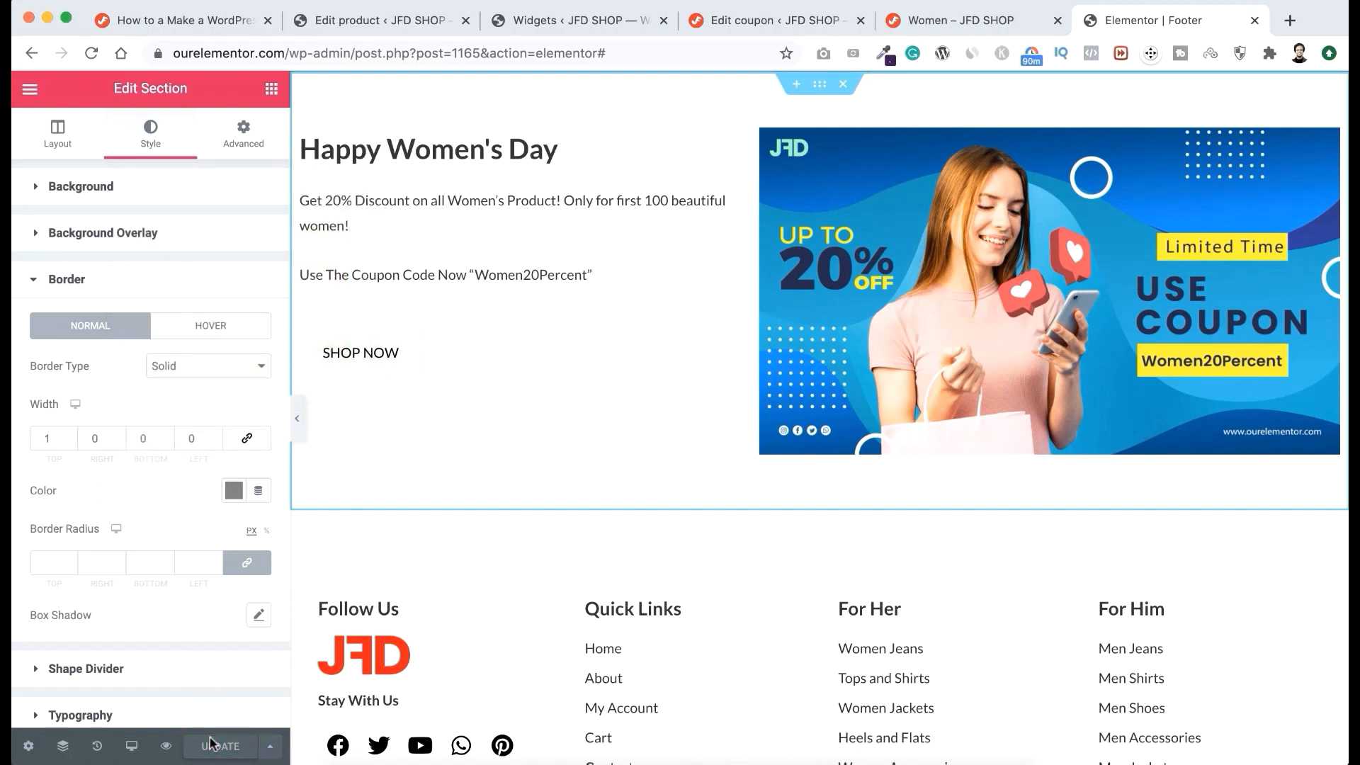
left_click(30, 89)
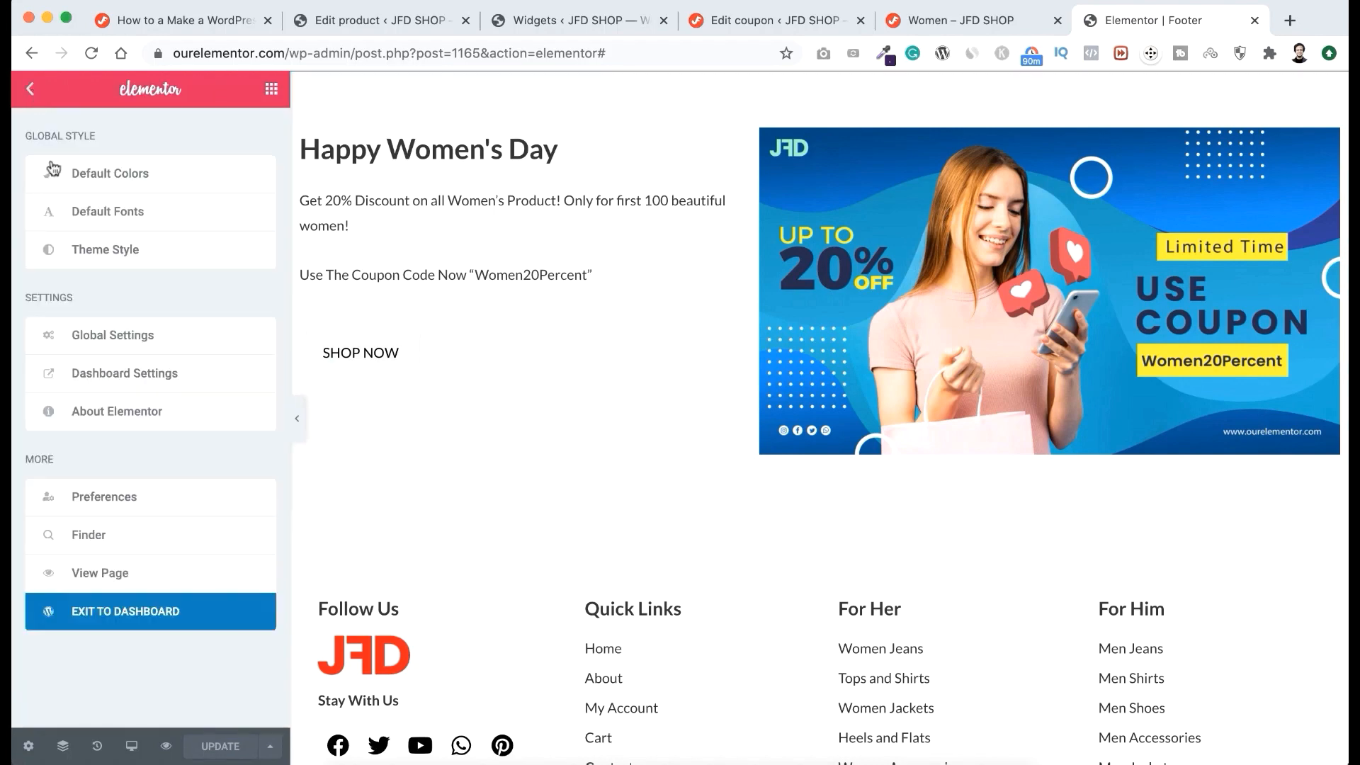
left_click(104, 629)
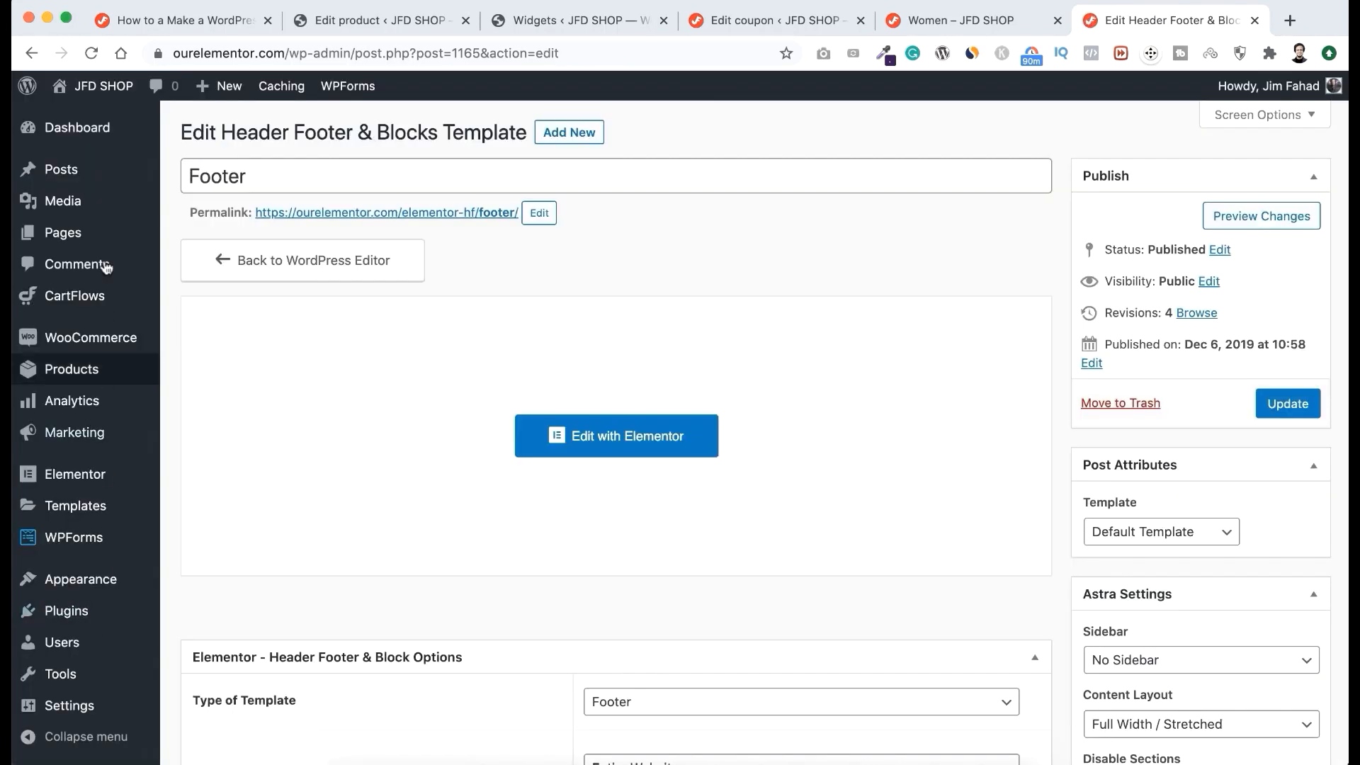
Step: Visit the store, check the Women's Day section's spacing and top border, and test that its SHOP NOW button leads to the Women category
mouse_move(96, 88)
left_click(84, 143)
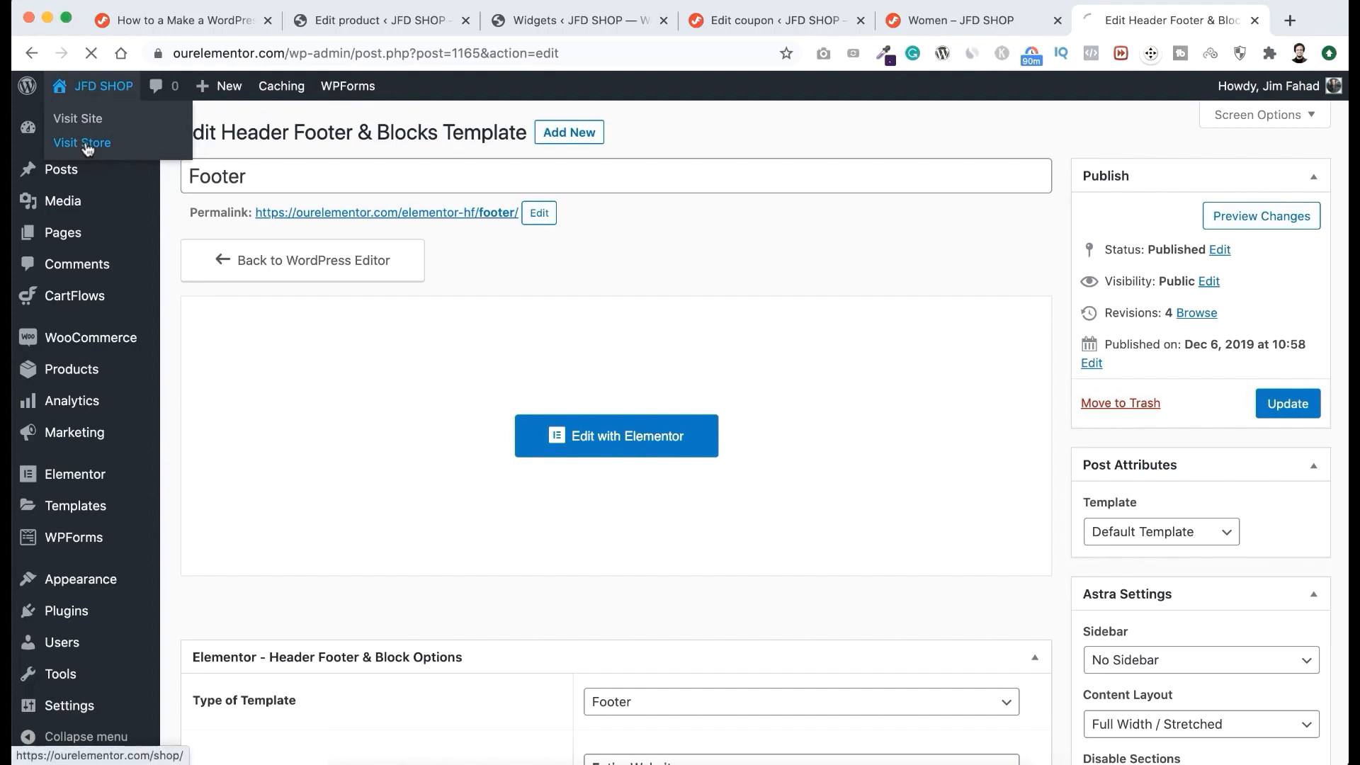
scroll(642, 413, "down", 15)
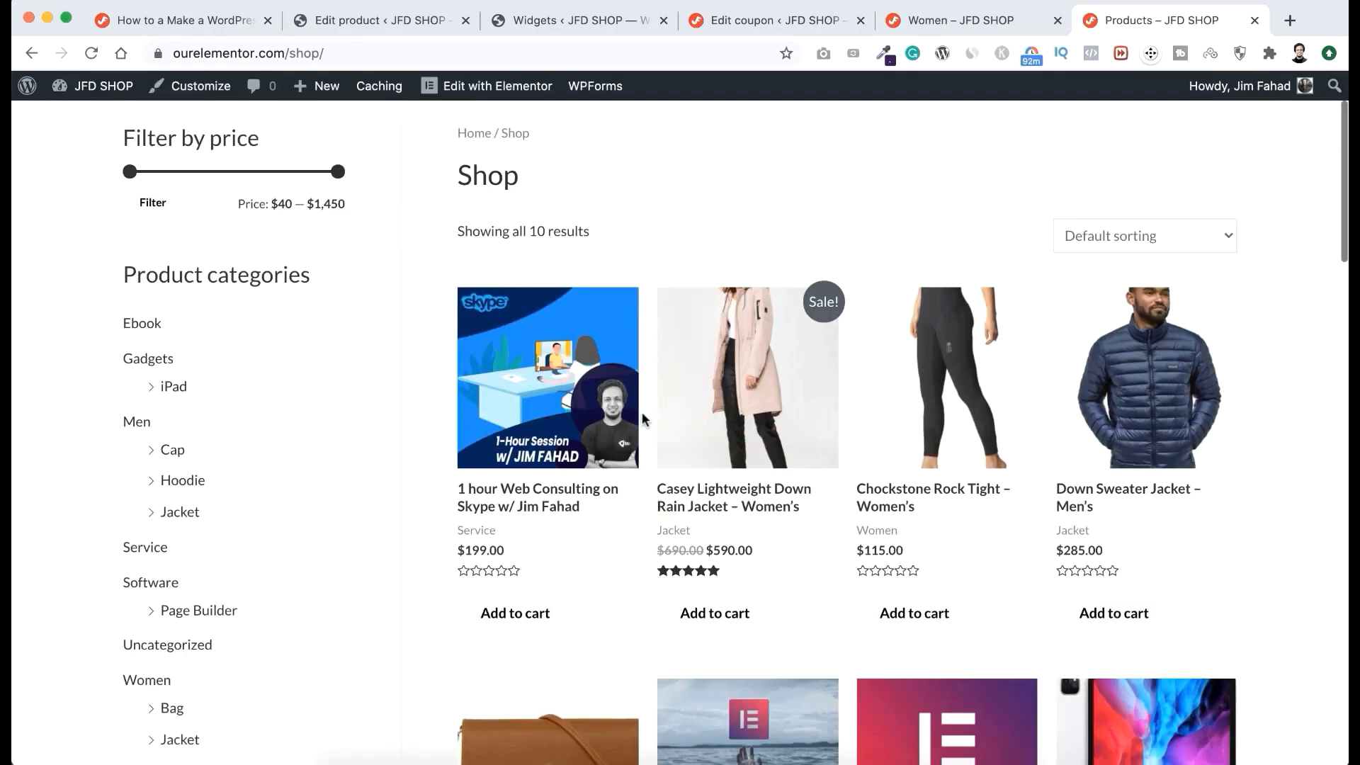
scroll(643, 418, "down", 5)
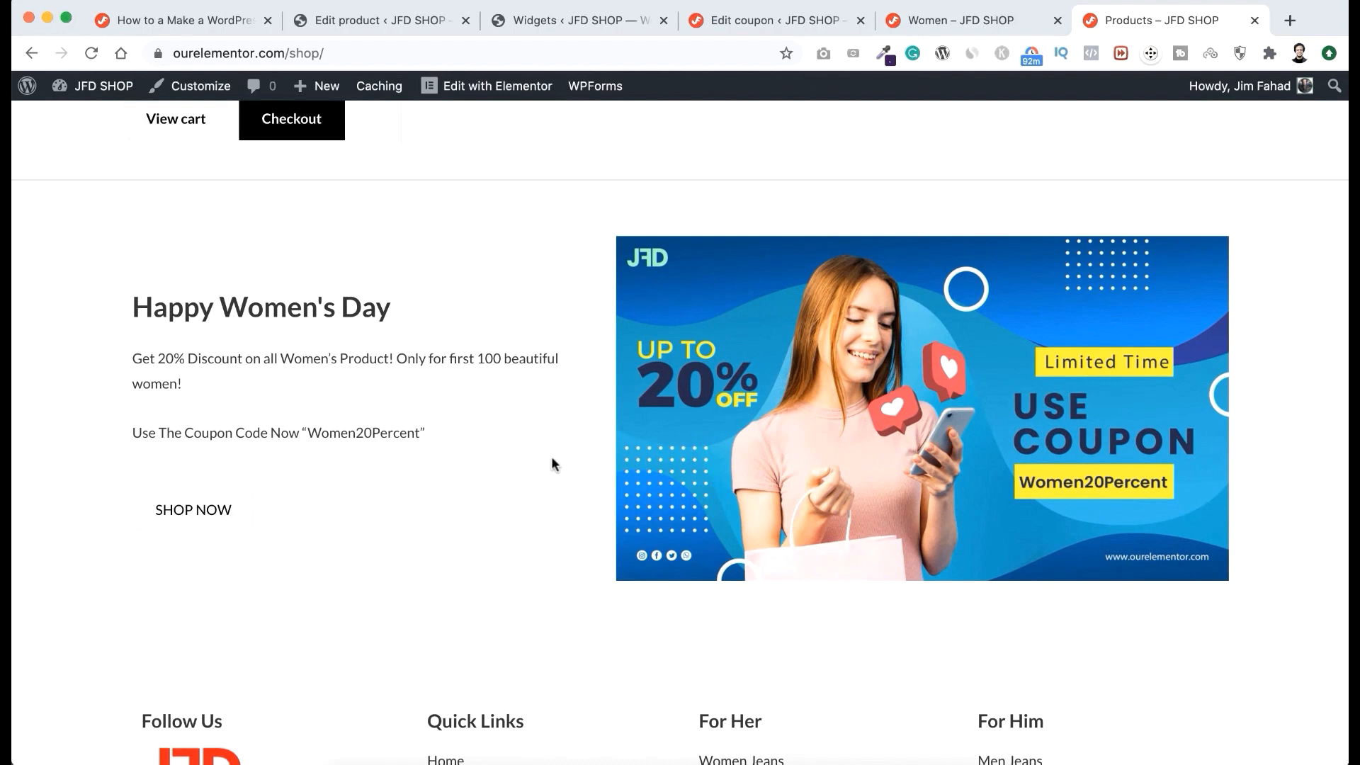
left_click(205, 521)
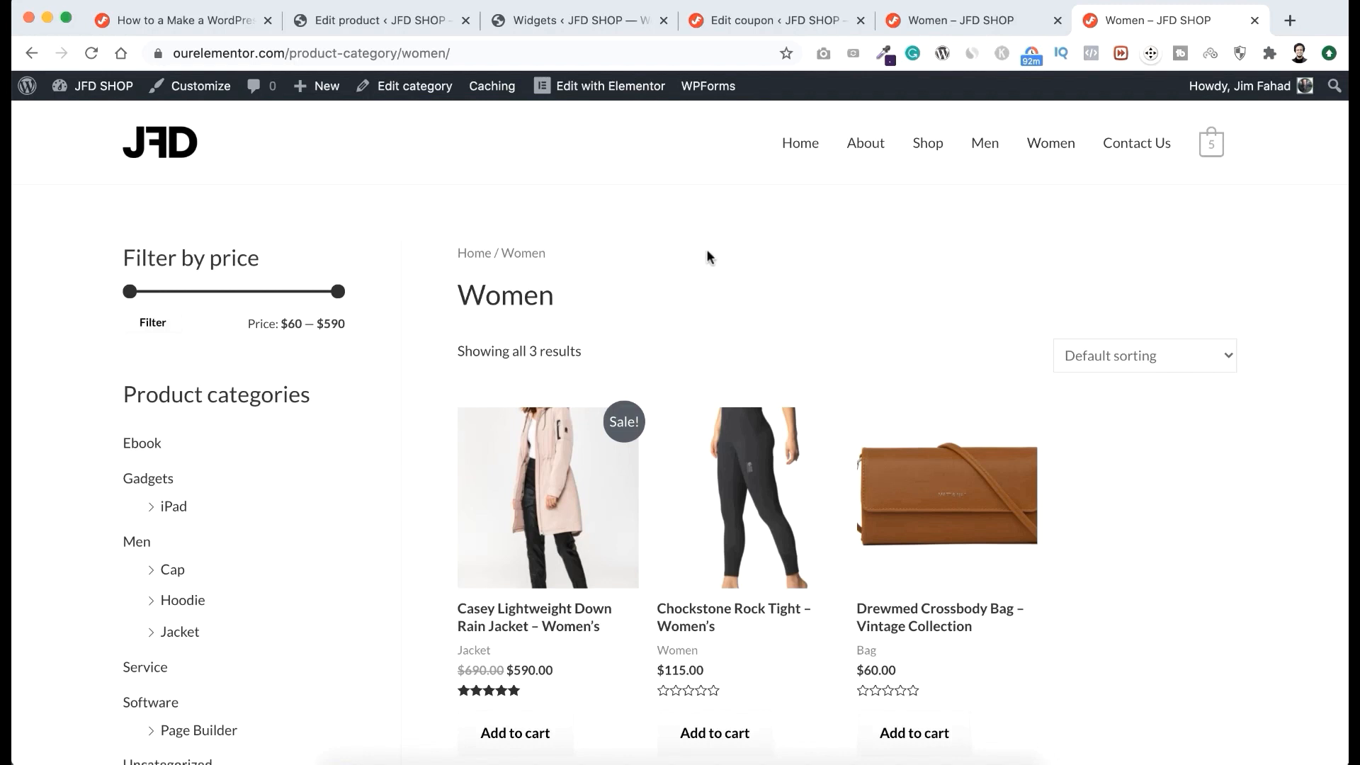
scroll(1074, 607, "down", 2)
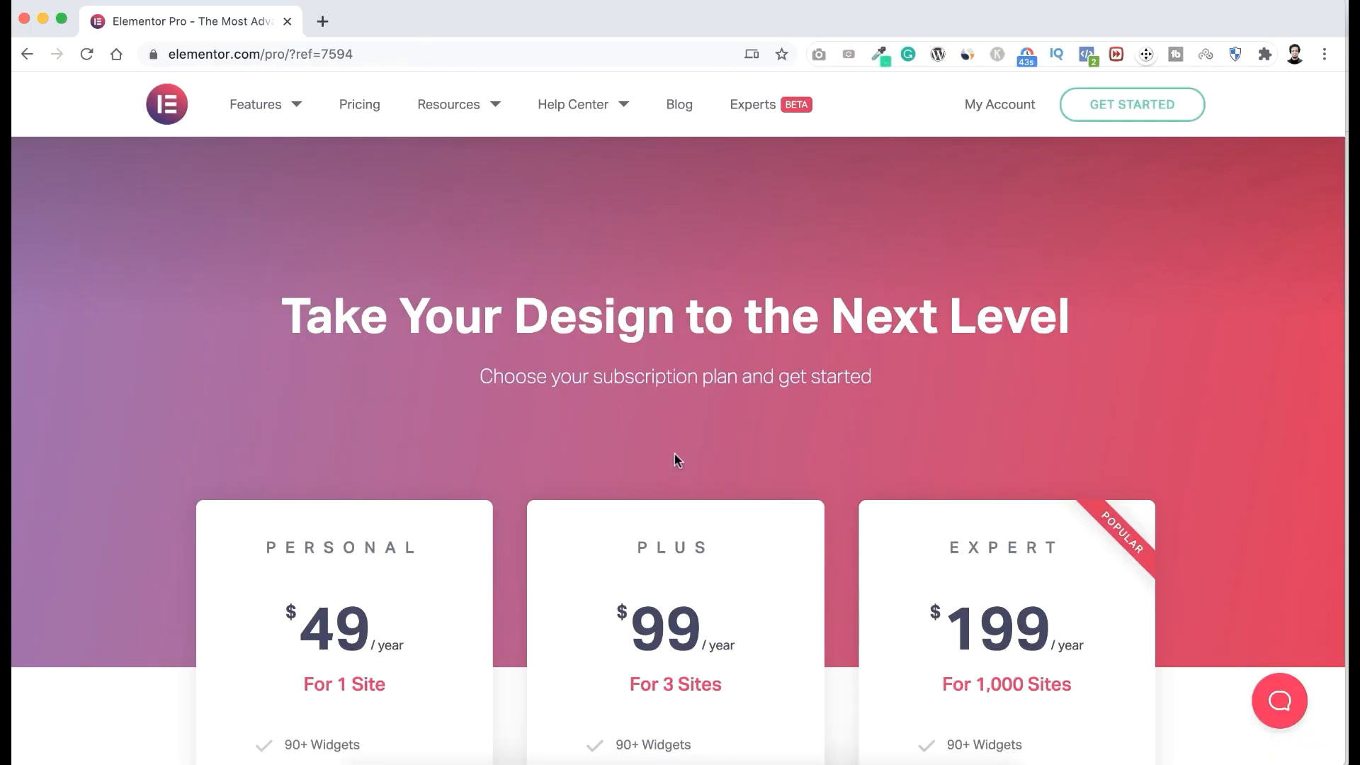
scroll(677, 459, "down", 5)
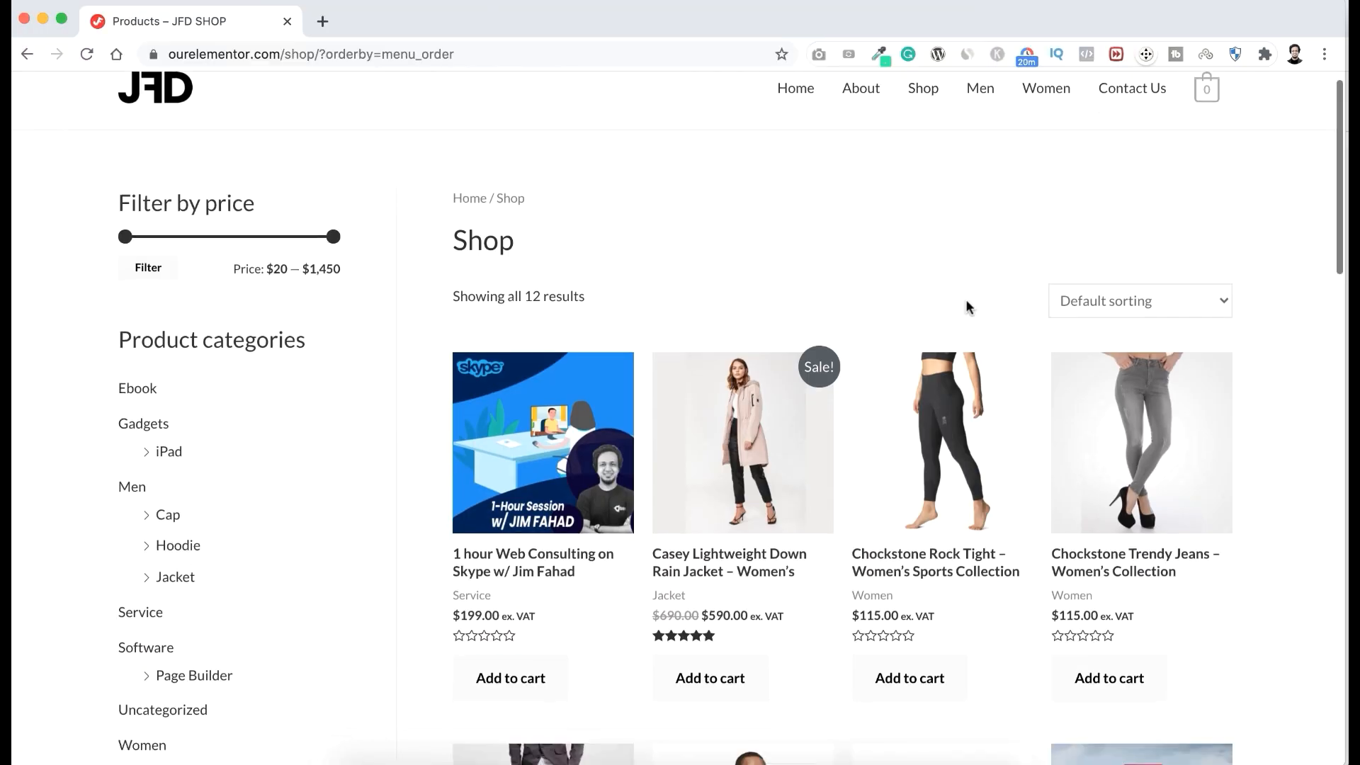
scroll(819, 545, "down", 3)
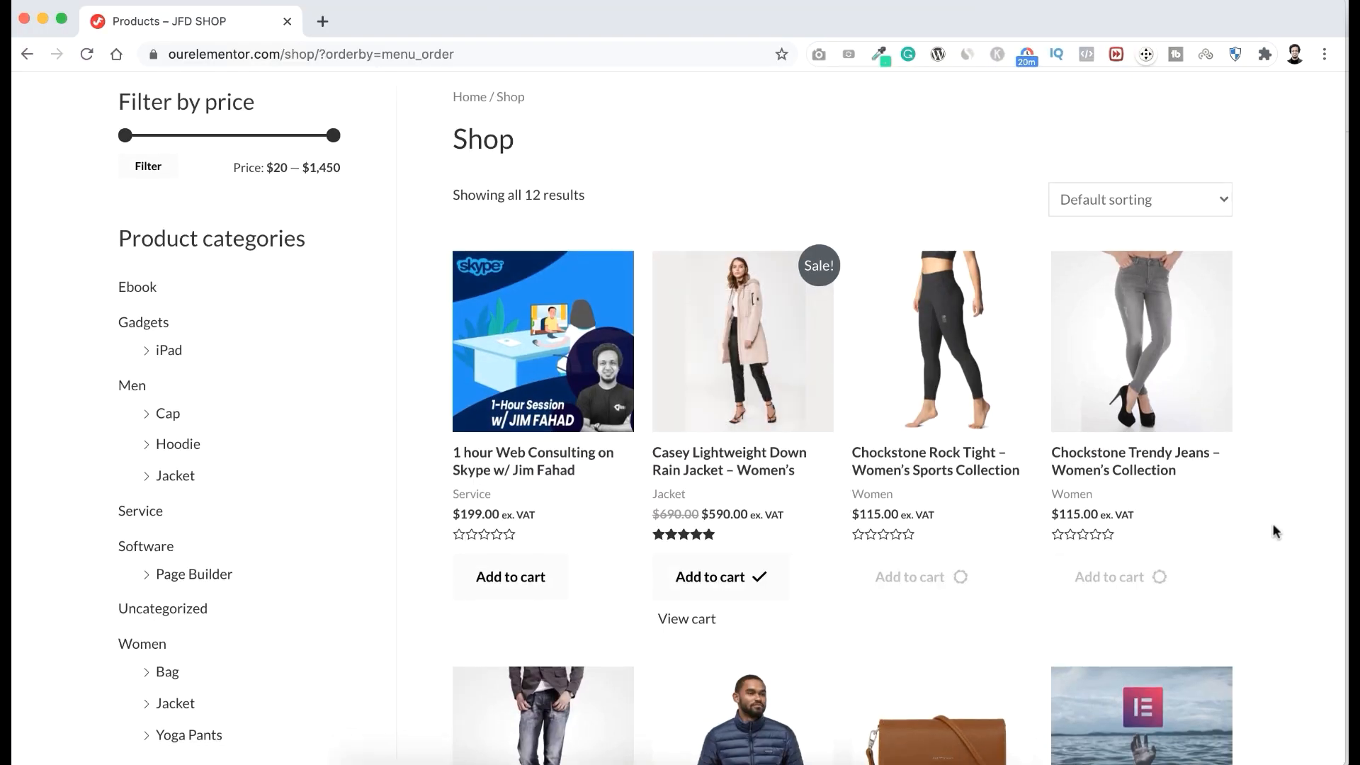
scroll(279, 279, "down", 7)
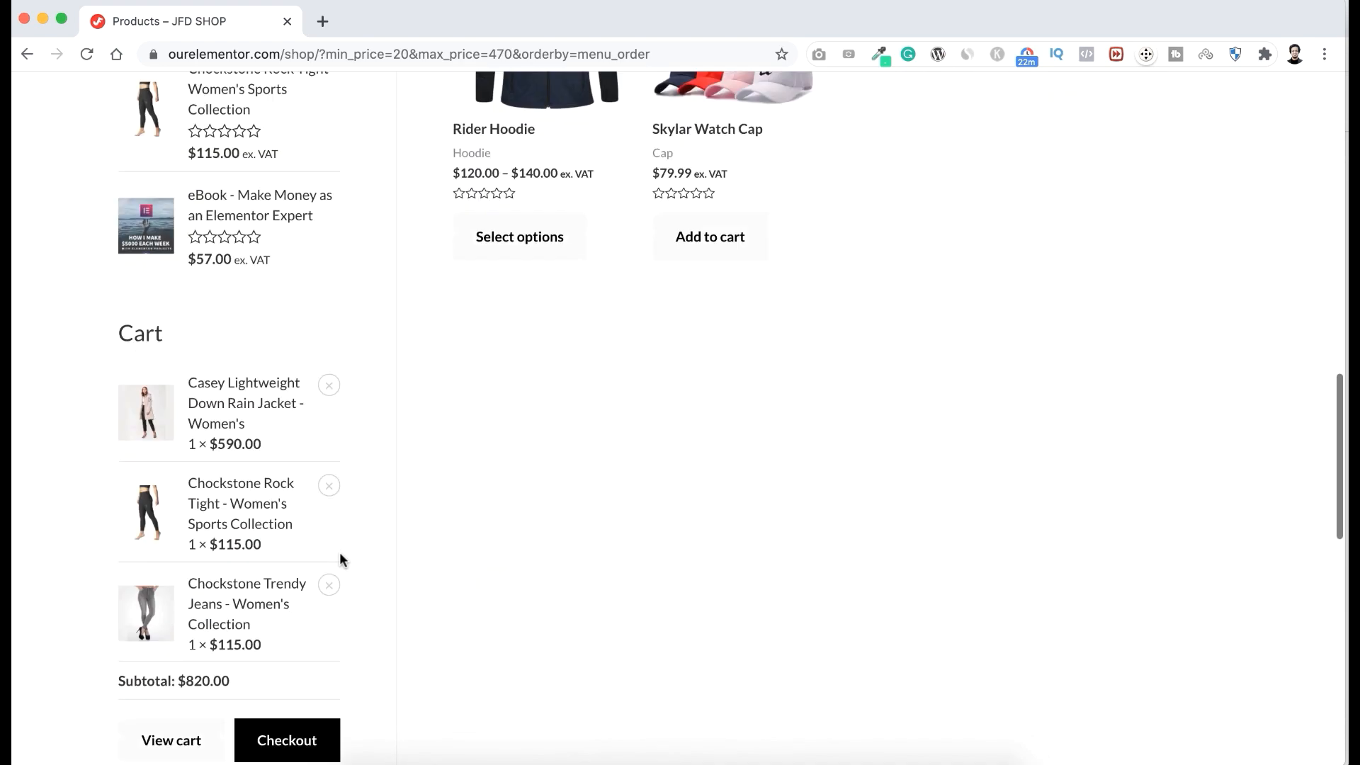
scroll(343, 559, "down", 2)
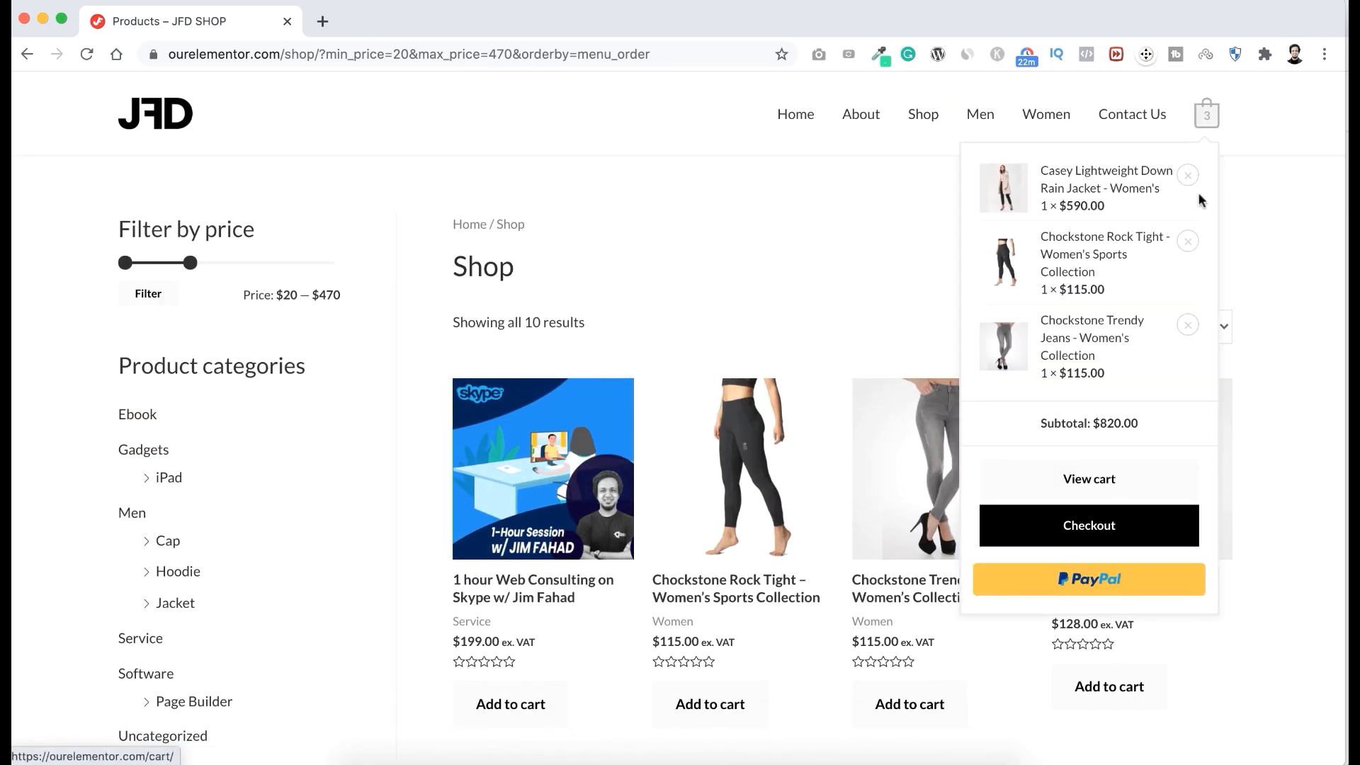
left_click(1112, 461)
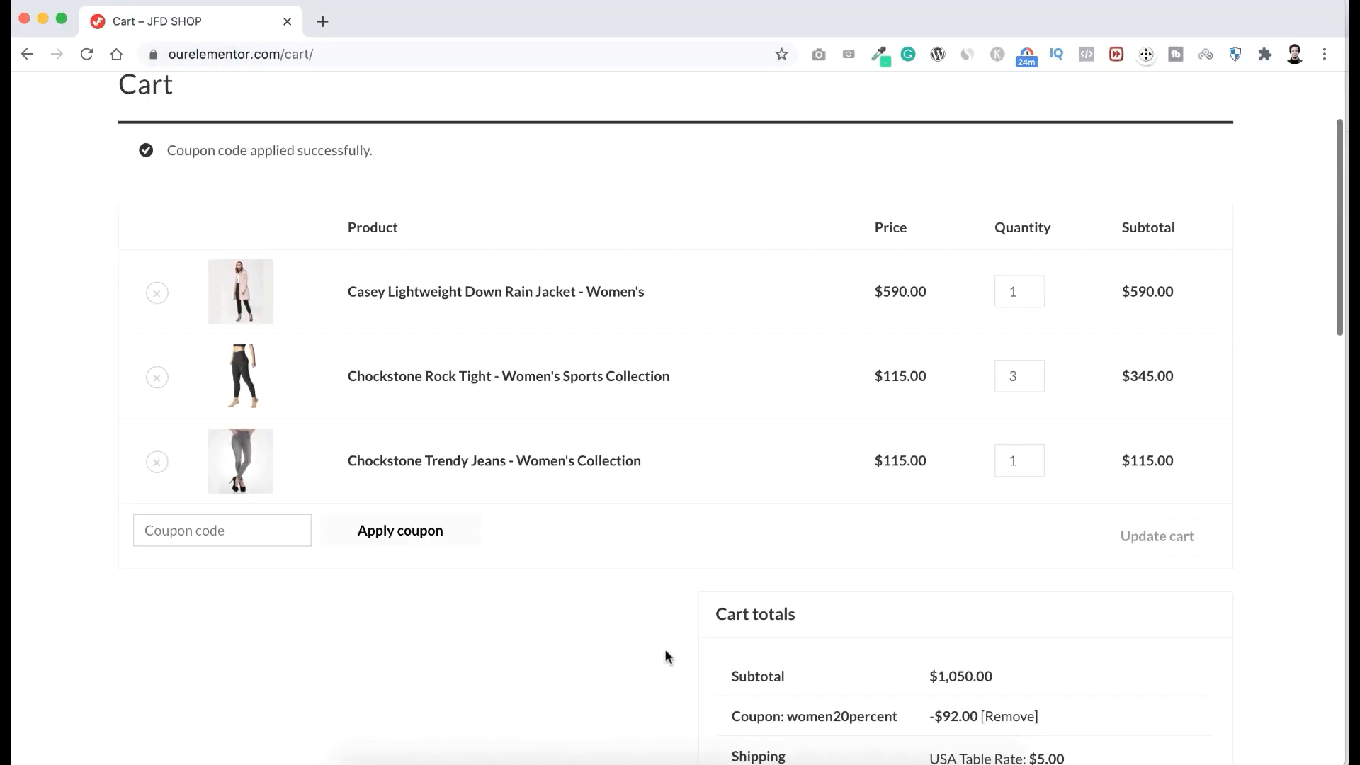
scroll(666, 657, "down", 3)
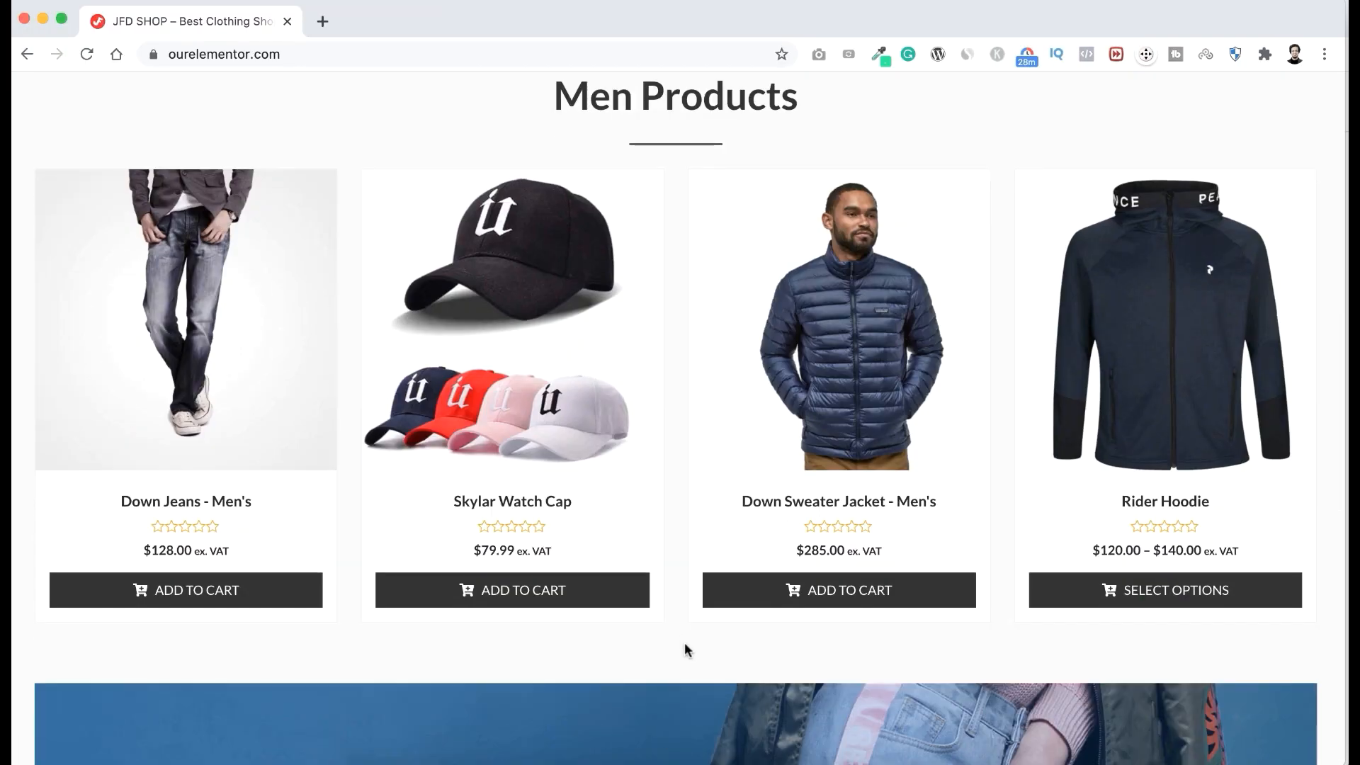
scroll(684, 642, "down", 20)
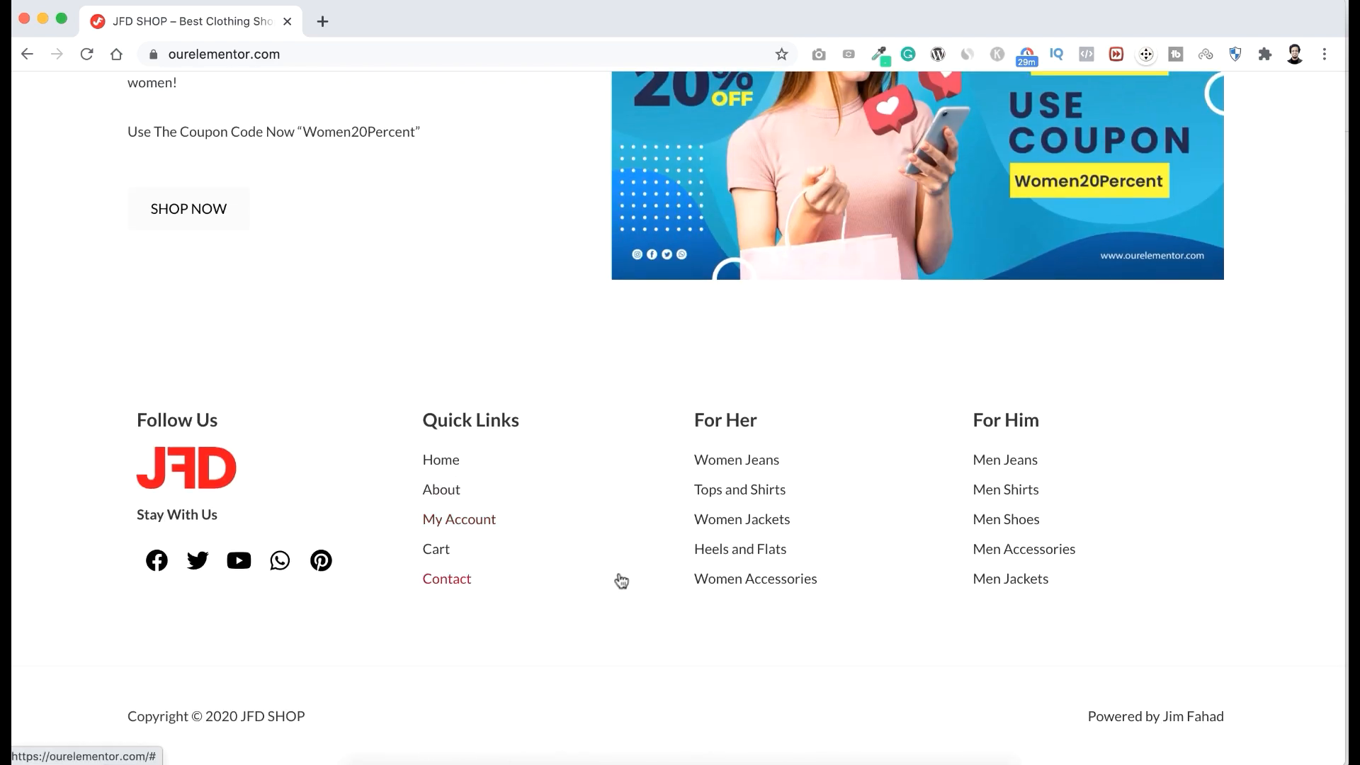